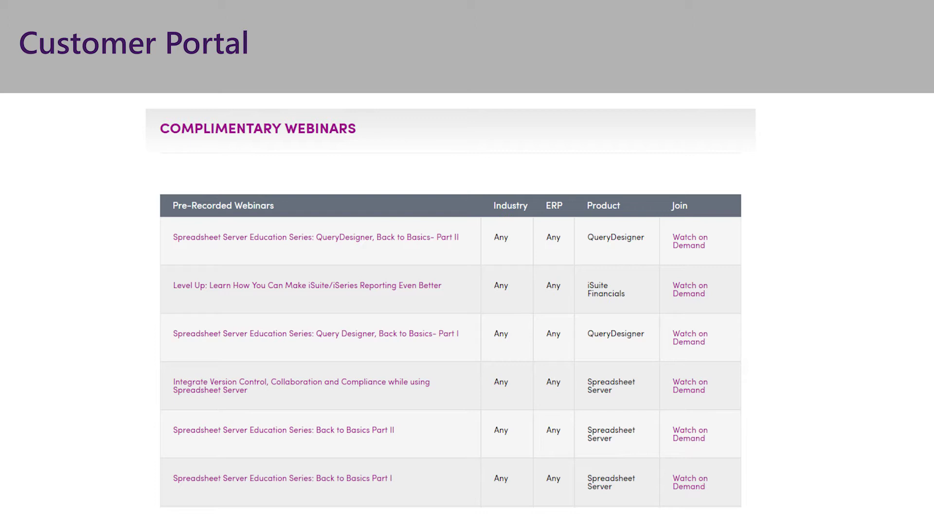
{"action": "key", "text": "Right"}
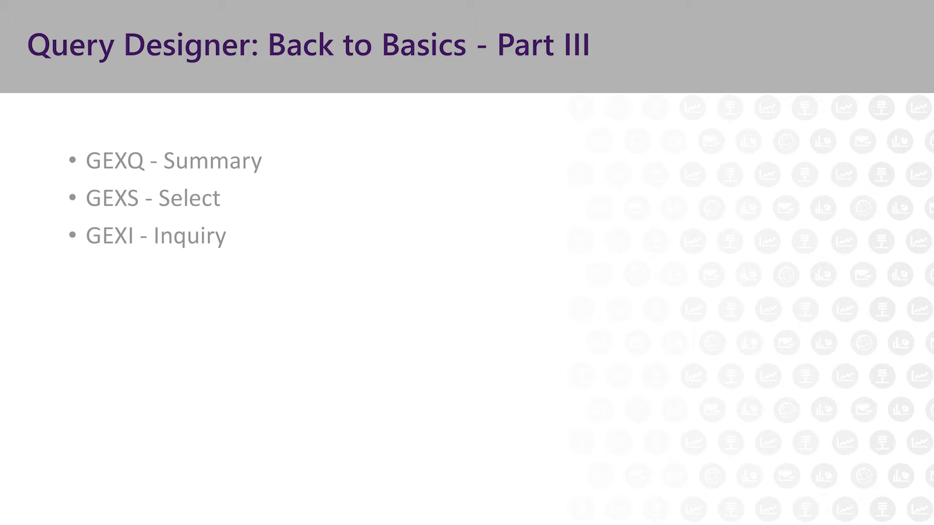
{"action": "key", "text": "Right"}
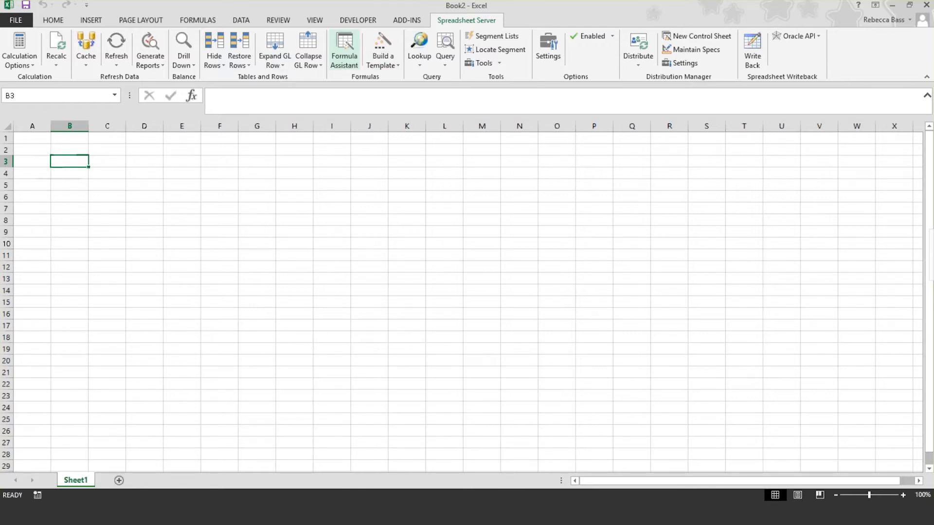
Start a GEXS formula for cell B3 in the Formula Assistant and choose the RBCountries.edq query from the Training folder.
{"action": "left_click", "coordinate": [344, 49]}
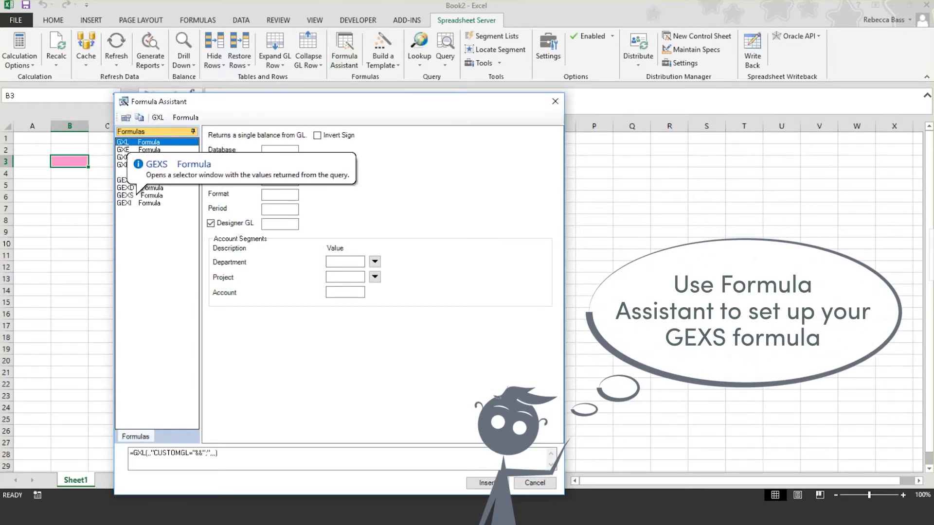
{"action": "left_click", "coordinate": [137, 196]}
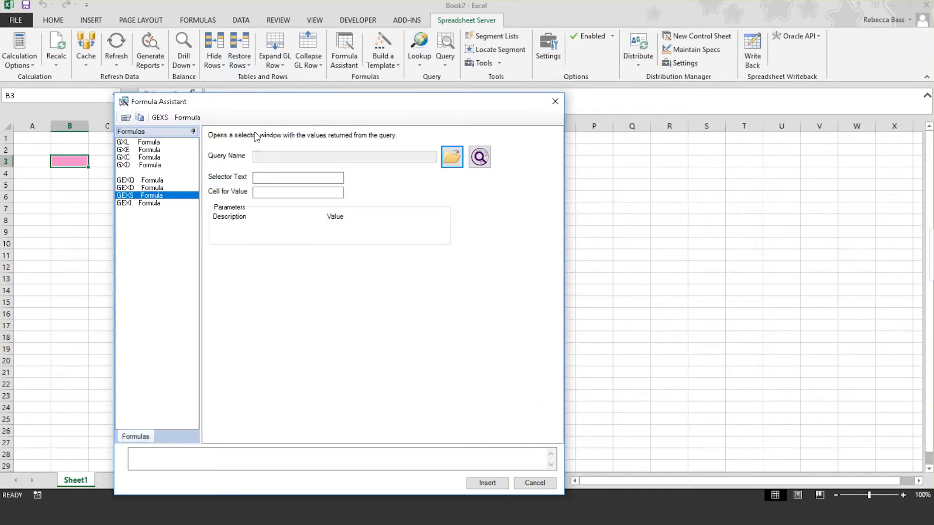
{"action": "left_click", "coordinate": [448, 154]}
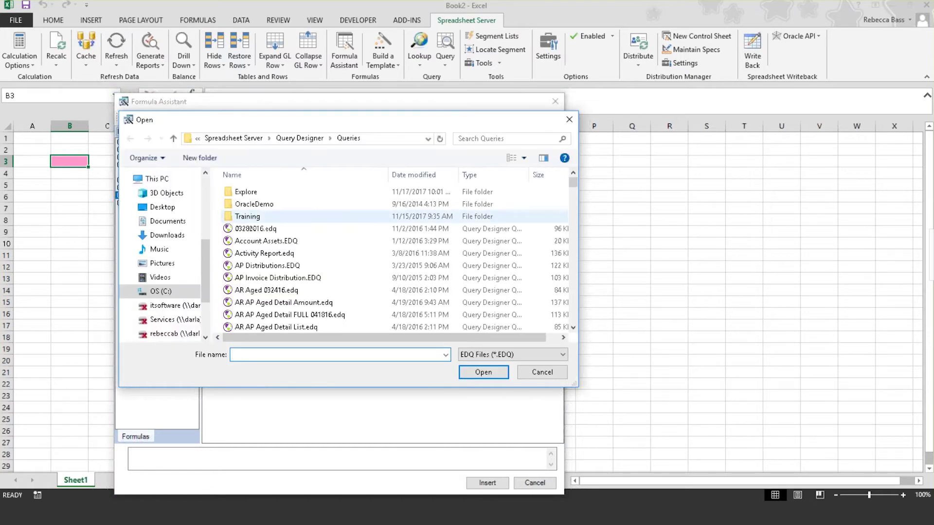
{"action": "double_click", "coordinate": [248, 217]}
{"action": "double_click", "coordinate": [258, 192]}
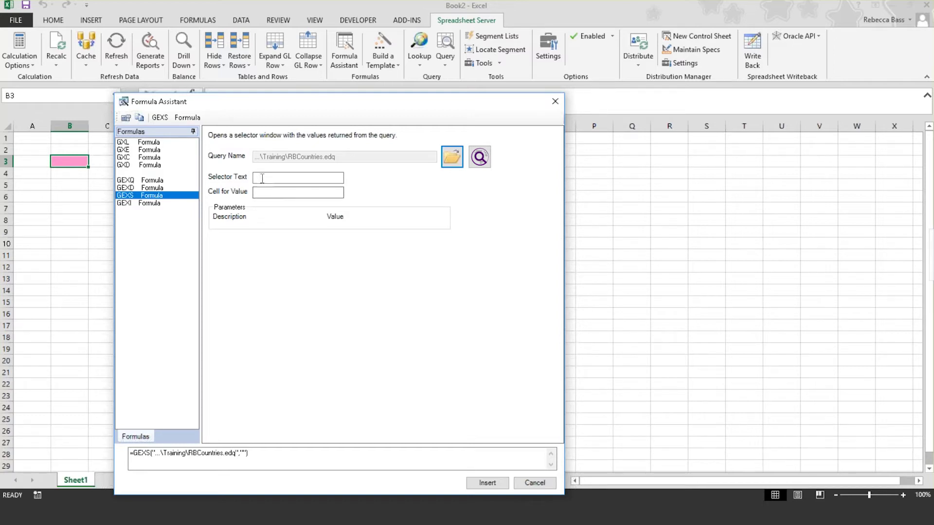
Set the GEXS selector text to Country and the cell for value to C3, and insert the formula into B3.
{"action": "left_click", "coordinate": [259, 176]}
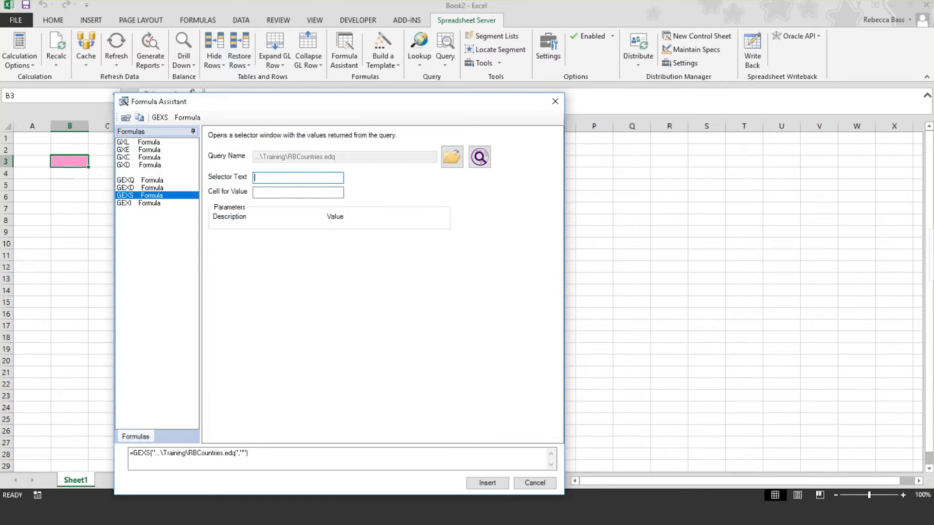
{"action": "type", "text": "Country"}
{"action": "left_click", "coordinate": [263, 190]}
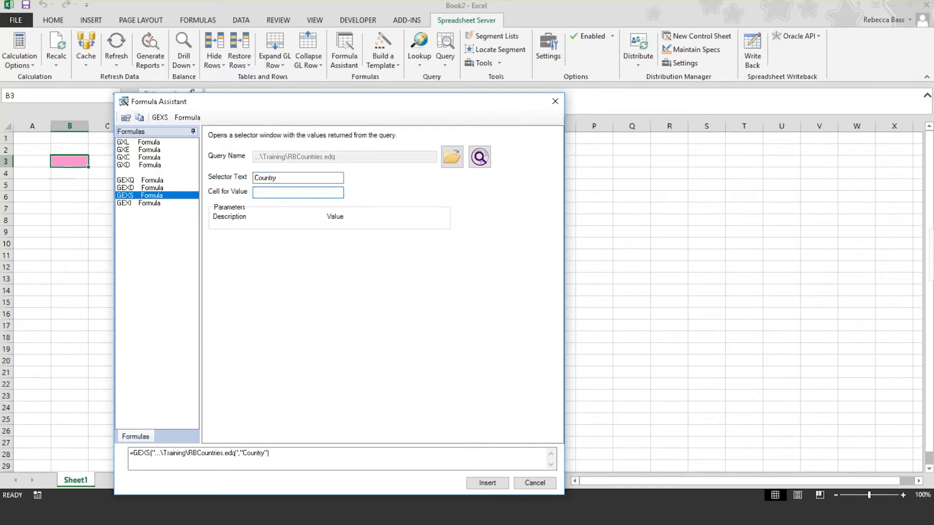
{"action": "type", "text": "C3"}
{"action": "left_click_drag", "start_coordinate": [209, 103], "coordinate": [244, 103]}
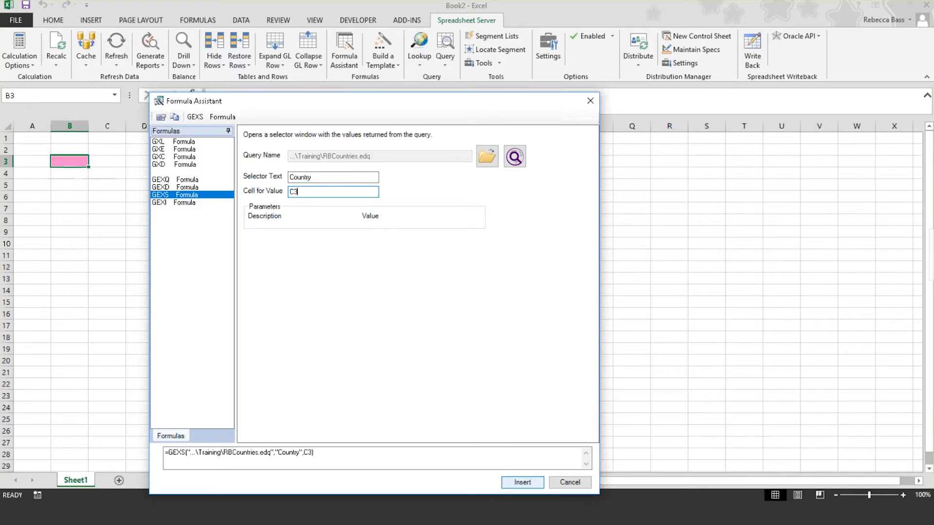
{"action": "left_click", "coordinate": [521, 482]}
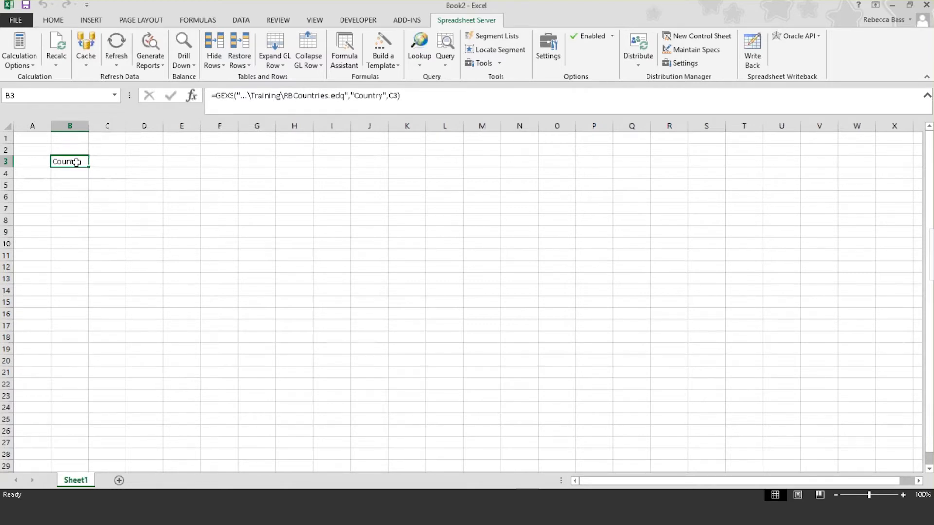
Drill down on the Country formula in B3 and insert Brazil as the selected value.
{"action": "left_click", "coordinate": [181, 40]}
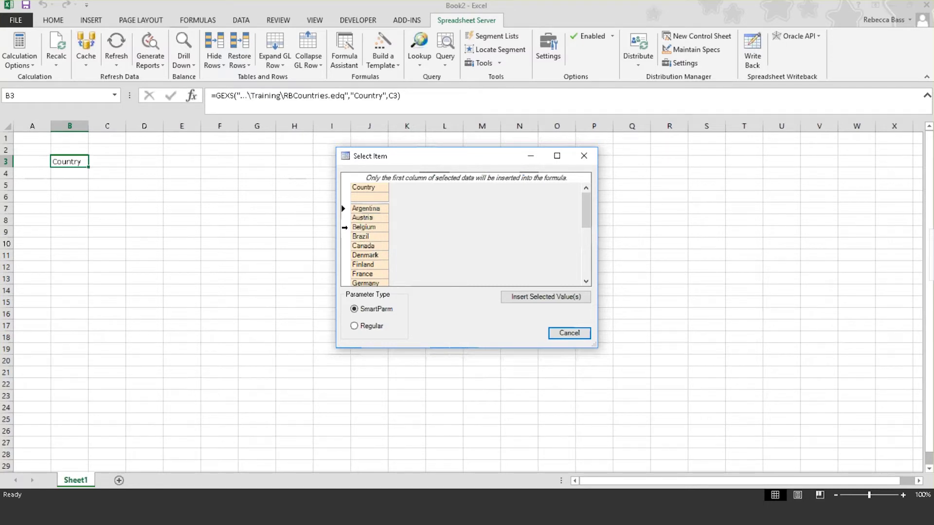
{"action": "left_click", "coordinate": [344, 237]}
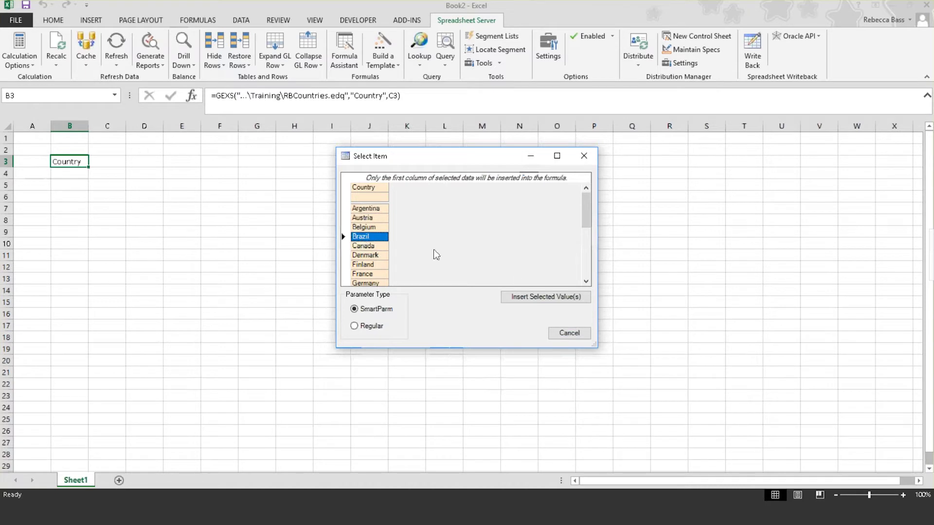
{"action": "left_click", "coordinate": [533, 298]}
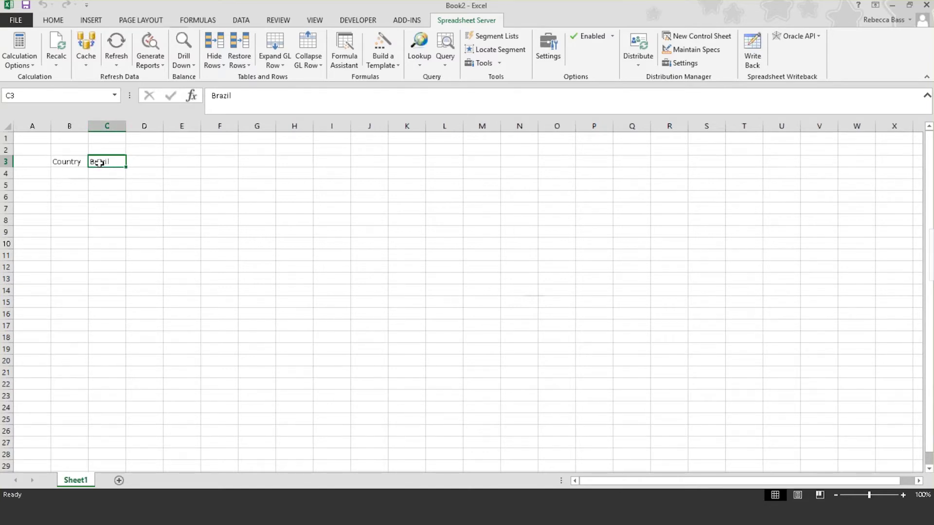
Drill down on B3 again and insert Argentina, Brazil and Finland together as a SmartParm selection.
{"action": "left_click", "coordinate": [73, 161]}
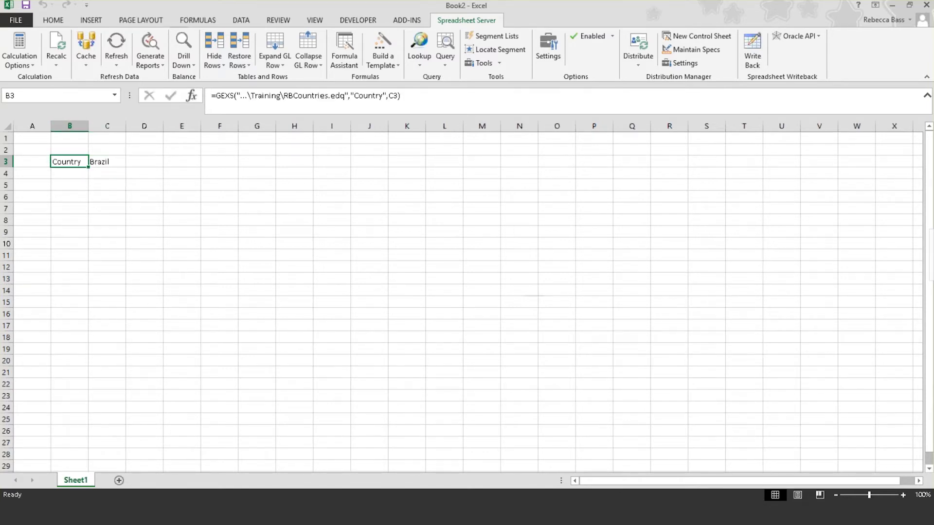
{"action": "left_click", "coordinate": [181, 43]}
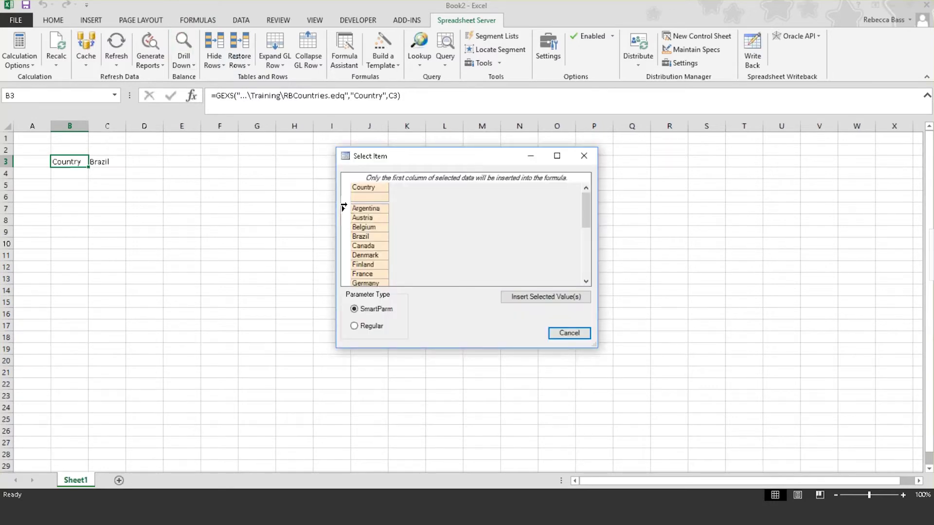
{"action": "left_click", "coordinate": [344, 208]}
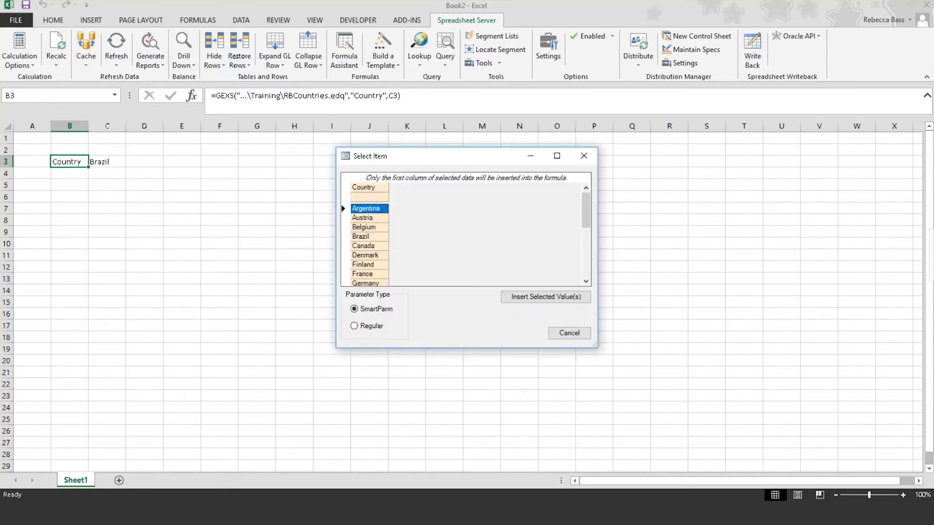
{"action": "left_click", "coordinate": [344, 237], "text": "ctrl"}
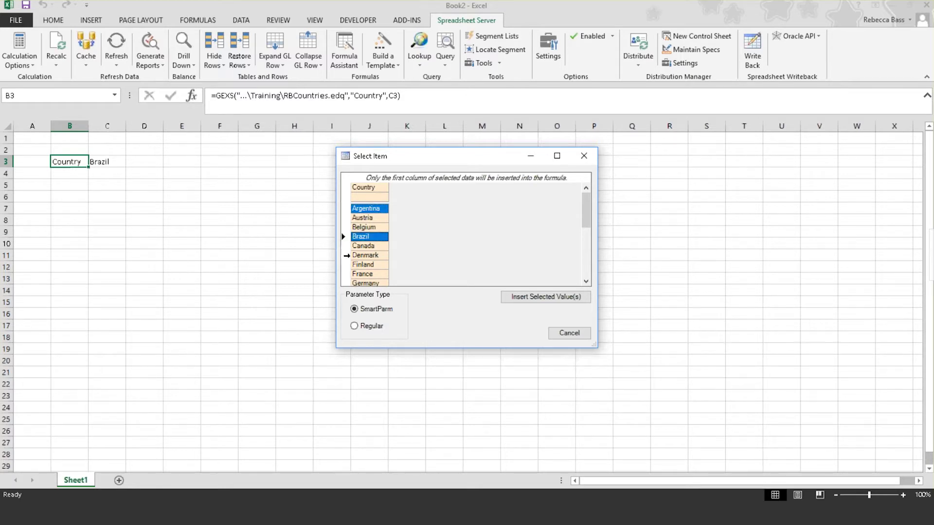
{"action": "left_click", "coordinate": [343, 264], "text": "ctrl"}
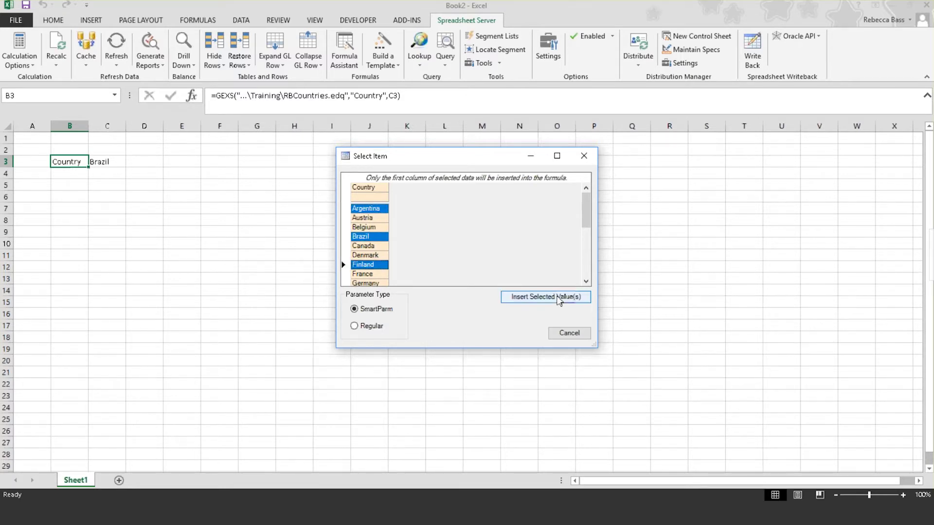
{"action": "left_click", "coordinate": [558, 298]}
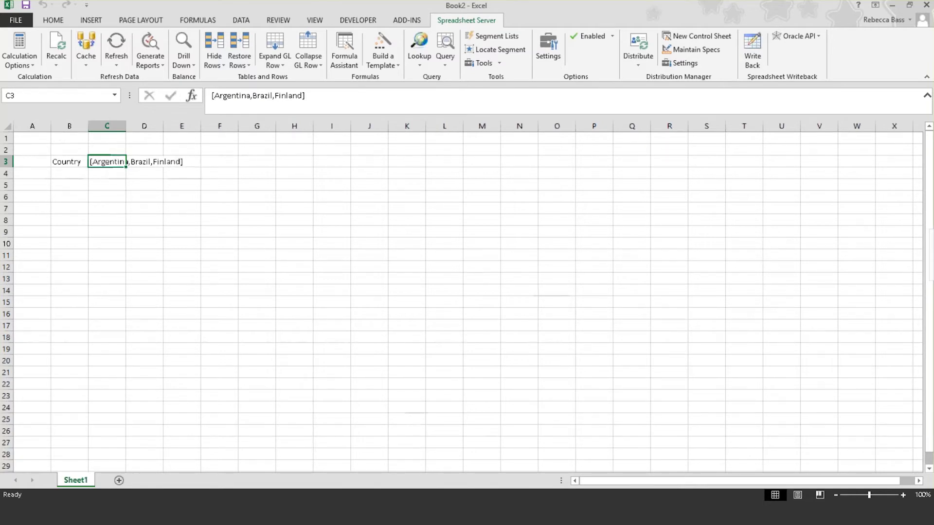
Switch to Query Designer, check the Unique Rows option of the RBCountries query's Country field, and run the query for all records.
{"action": "left_click", "coordinate": [558, 512]}
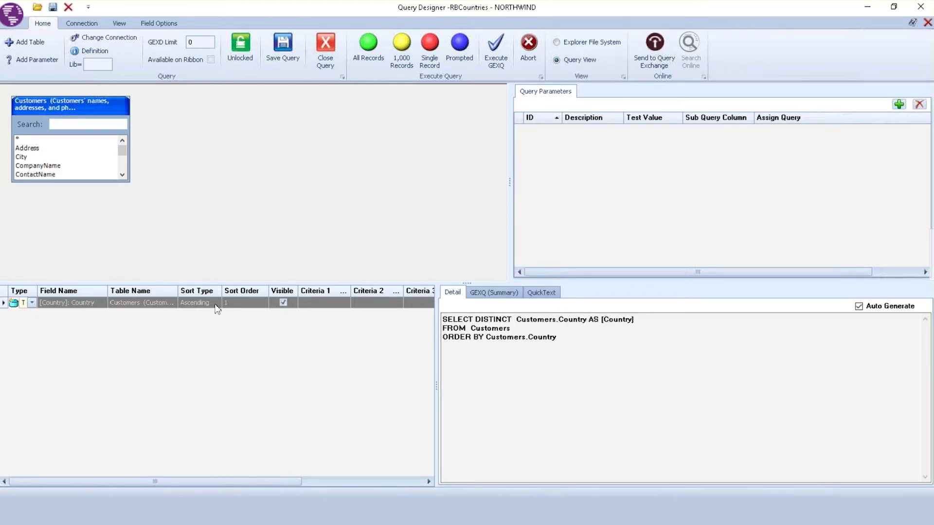
{"action": "right_click", "coordinate": [99, 307]}
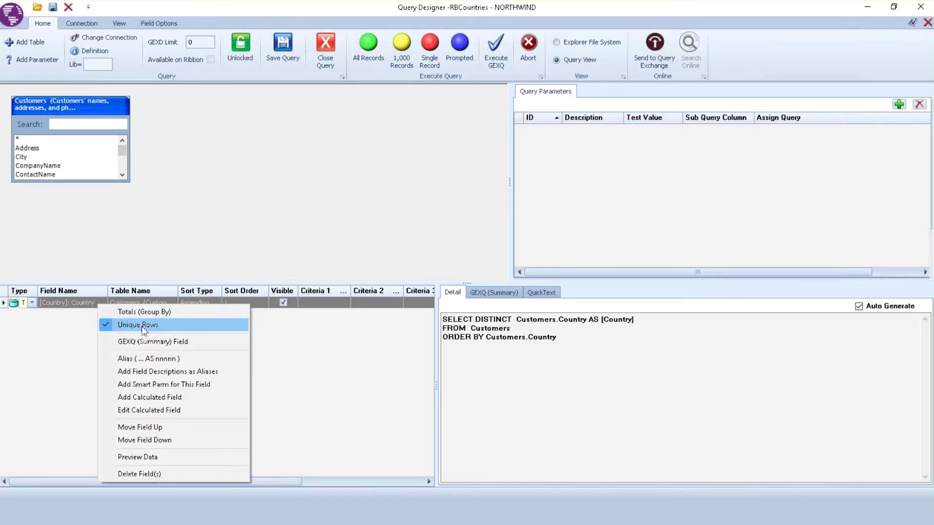
{"action": "left_click", "coordinate": [300, 232]}
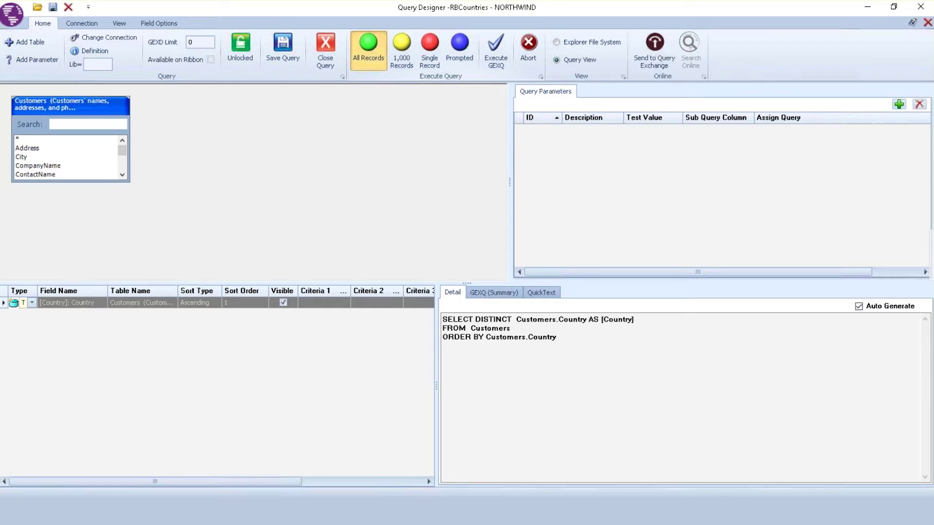
{"action": "left_click", "coordinate": [368, 49]}
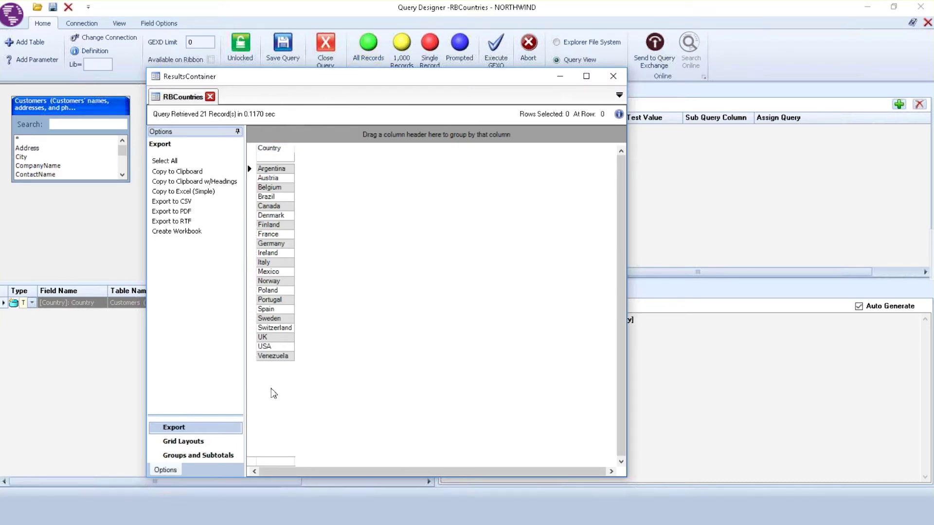
{"action": "left_click", "coordinate": [613, 75]}
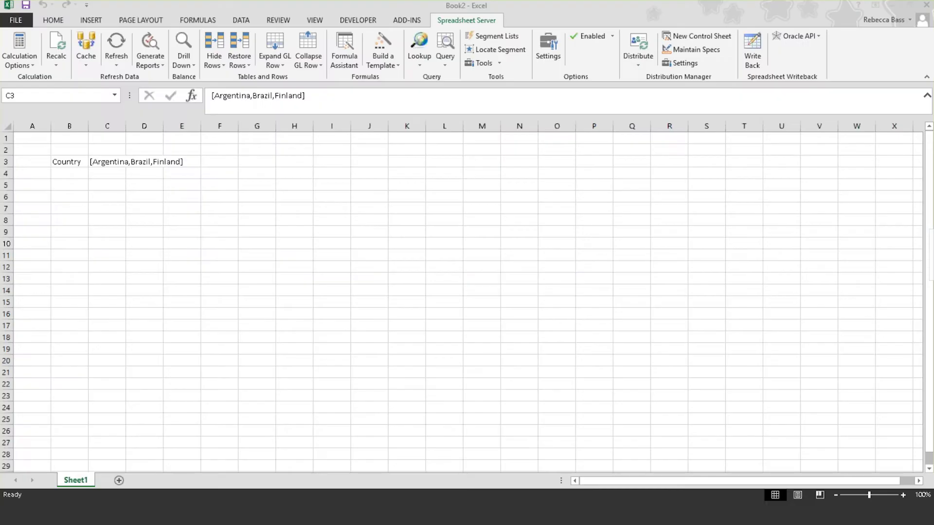
Drill down on the Country formula in B3, filter the country list by "ir" and insert Ireland into C3.
{"action": "left_click", "coordinate": [71, 162]}
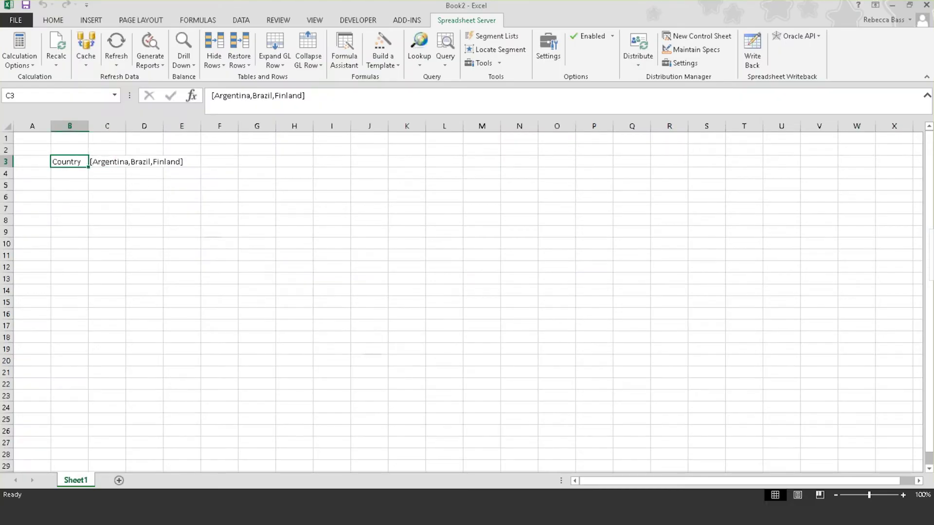
{"action": "left_click", "coordinate": [183, 46]}
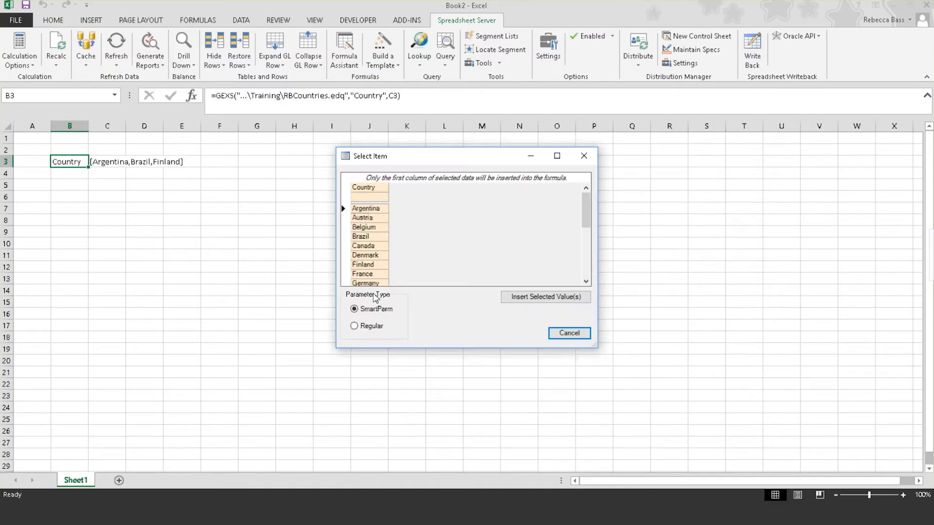
{"action": "mouse_move", "coordinate": [586, 211]}
{"action": "left_mouse_down"}
{"action": "mouse_move", "coordinate": [592, 280]}
{"action": "mouse_move", "coordinate": [586, 209]}
{"action": "left_mouse_up"}
{"action": "left_click", "coordinate": [359, 197]}
{"action": "type", "text": "ir"}
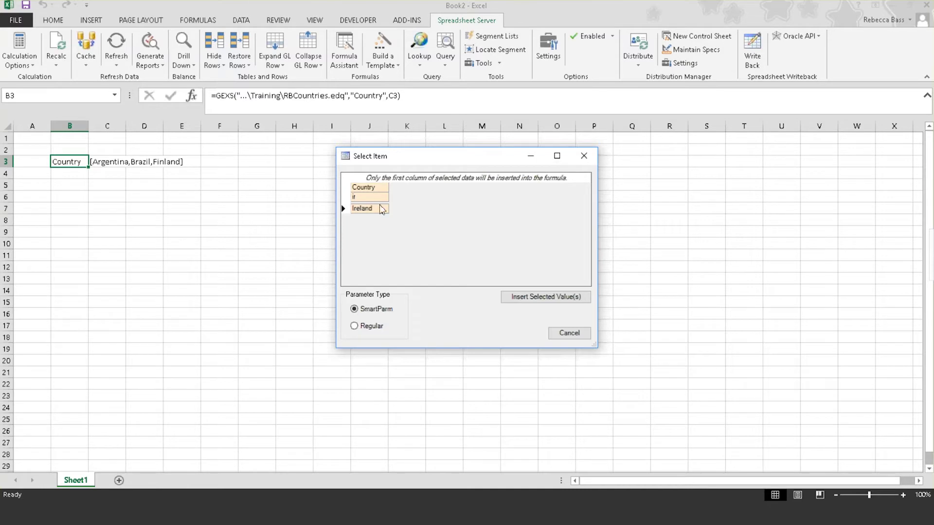
{"action": "left_click", "coordinate": [348, 210]}
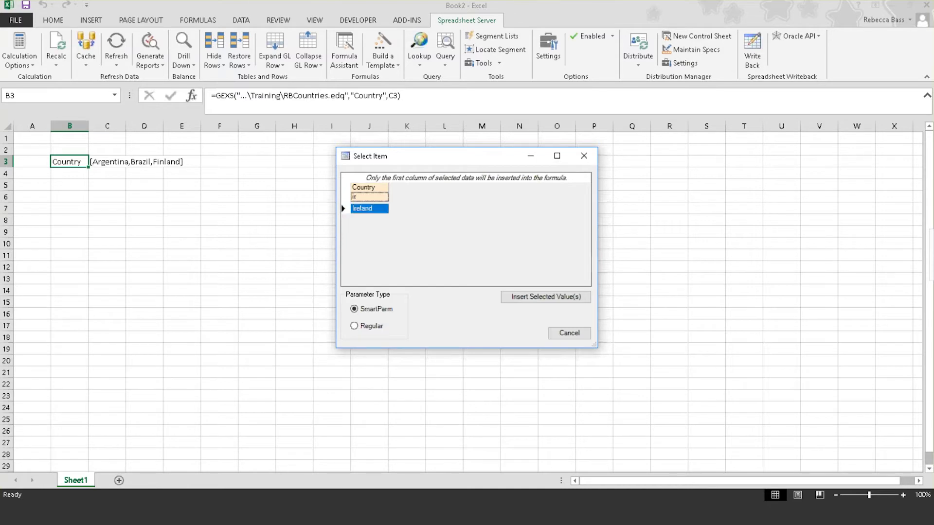
{"action": "left_click", "coordinate": [541, 303]}
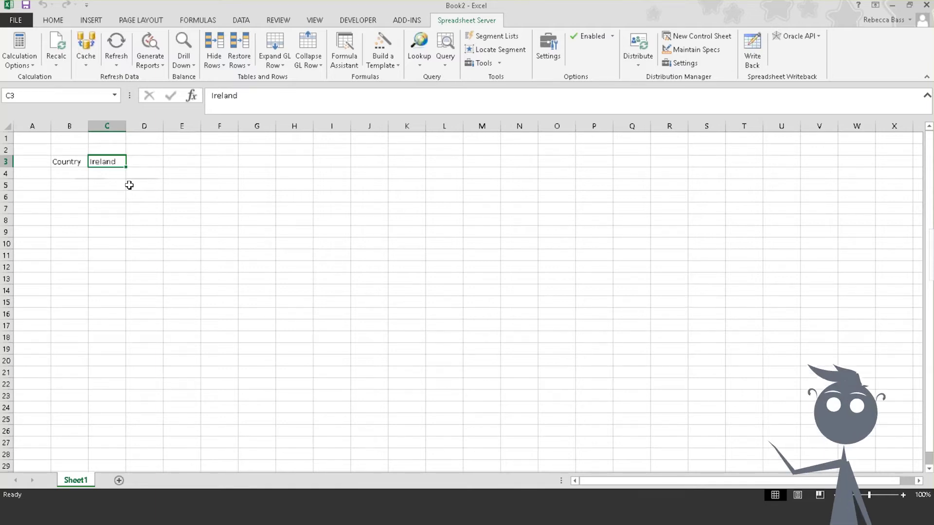
Insert a table with headers at cell C10 and name it orderstbl.
{"action": "left_click", "coordinate": [115, 246]}
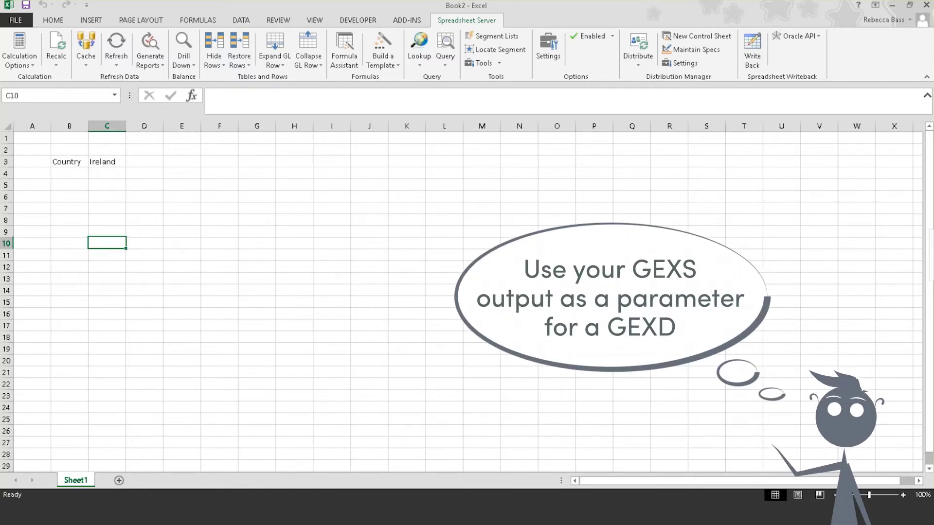
{"action": "left_click", "coordinate": [91, 20]}
{"action": "left_click", "coordinate": [98, 49]}
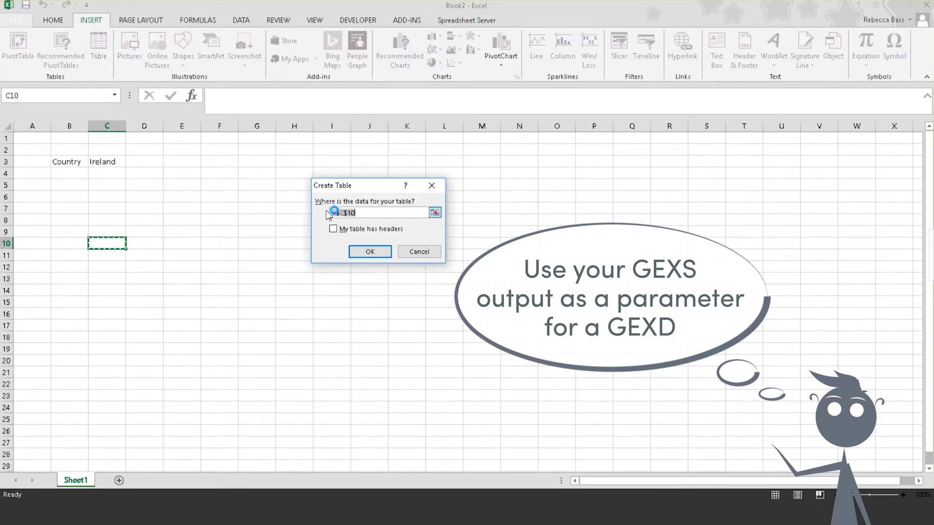
{"action": "left_click", "coordinate": [340, 228]}
{"action": "left_click", "coordinate": [375, 252]}
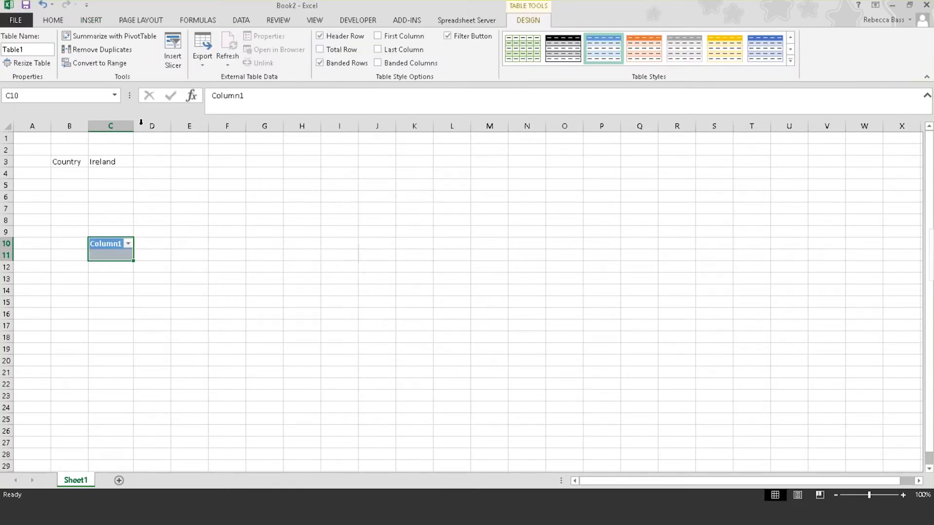
{"action": "left_click", "coordinate": [45, 50]}
{"action": "type", "text": "orderstbl"}
Start a GEXD formula in cell M2 with the Formula Assistant and load the RBOrders.edq query from the Training folder.
{"action": "left_click", "coordinate": [497, 150]}
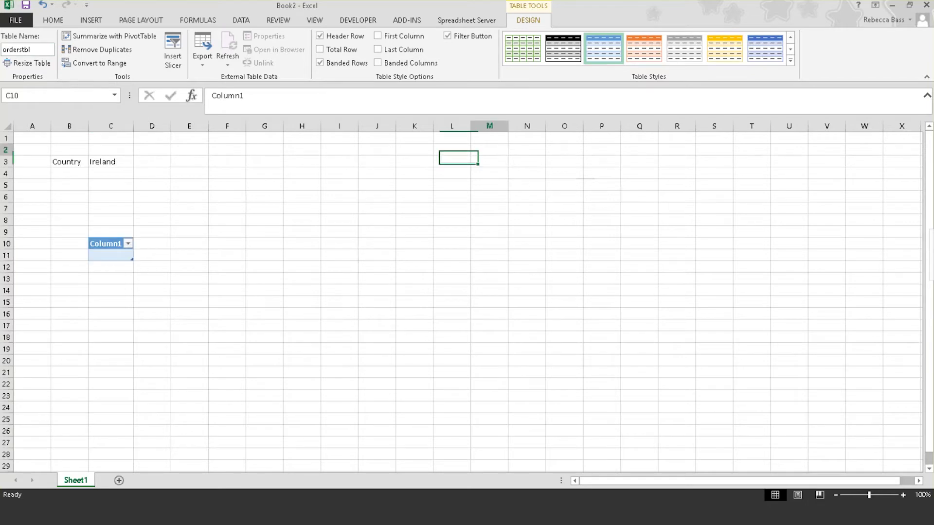
{"action": "left_click", "coordinate": [455, 20]}
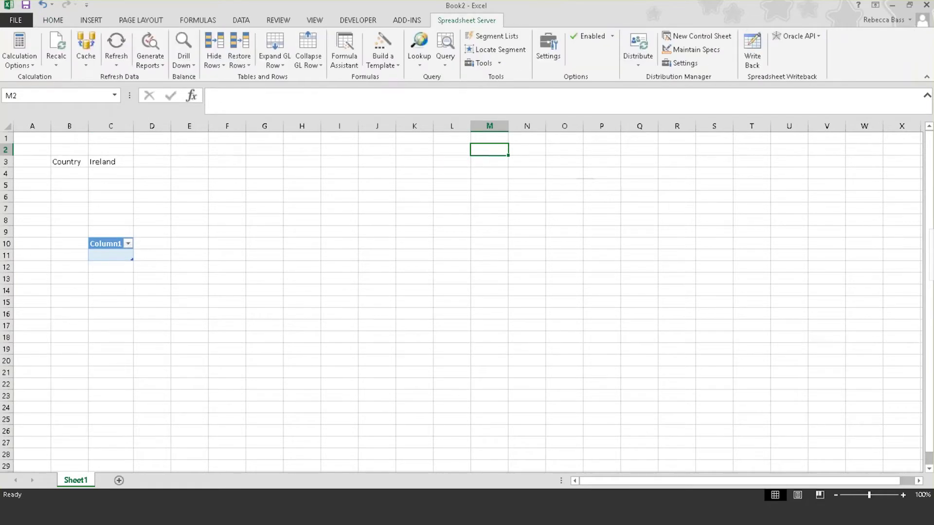
{"action": "left_click", "coordinate": [351, 50]}
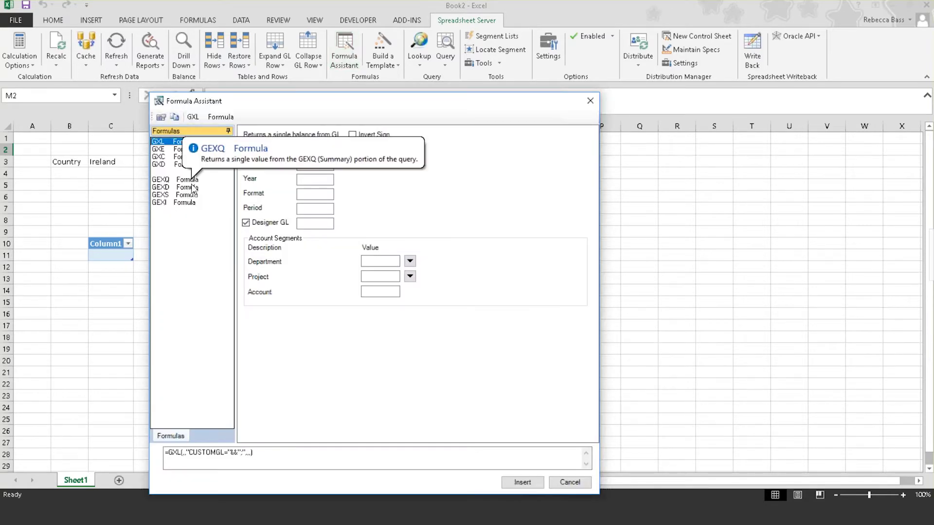
{"action": "left_click", "coordinate": [187, 187]}
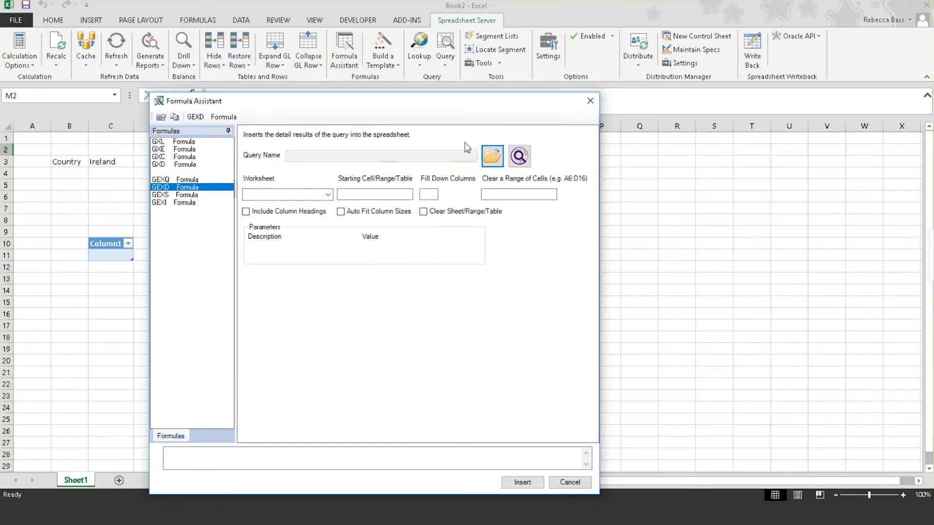
{"action": "left_click", "coordinate": [492, 154]}
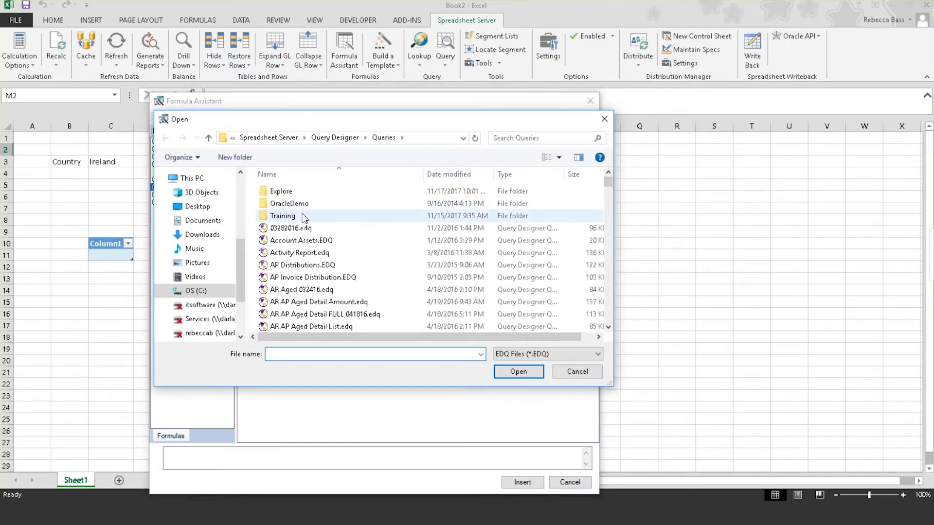
{"action": "double_click", "coordinate": [302, 215]}
{"action": "double_click", "coordinate": [291, 215]}
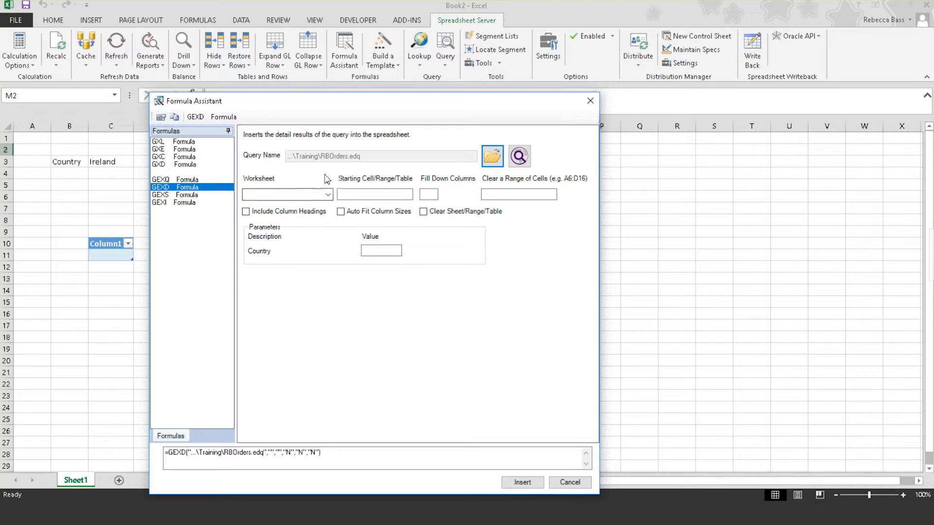
Direct the GEXD output to ORDERSTBL on Sheet1, including column headings and clearing the sheet/range/table.
{"action": "left_click", "coordinate": [327, 194]}
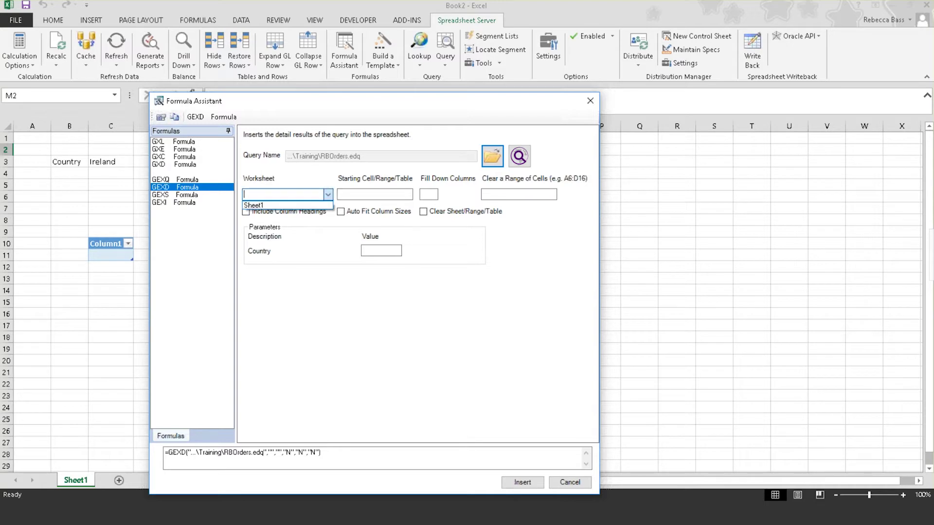
{"action": "left_click", "coordinate": [331, 208]}
{"action": "left_click", "coordinate": [340, 194]}
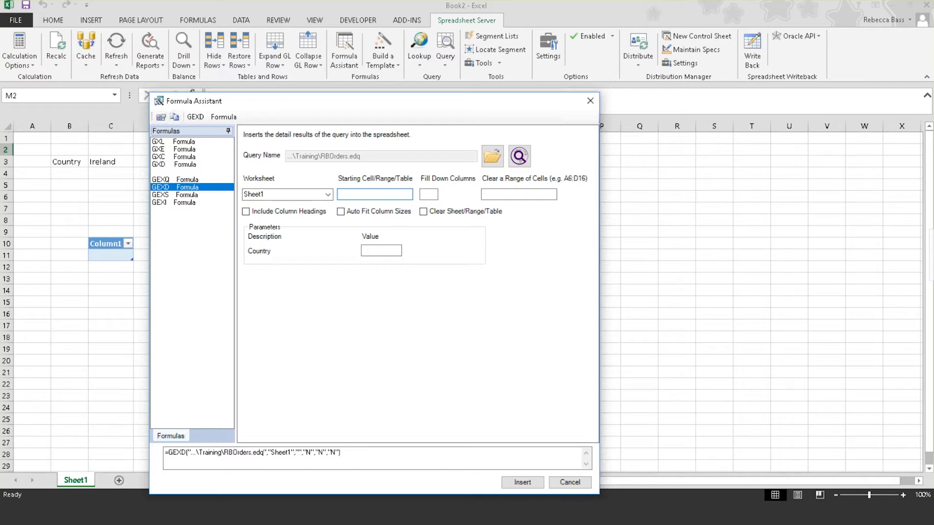
{"action": "type", "text": "ORDERT"}
{"action": "type", "text": "TBL"}
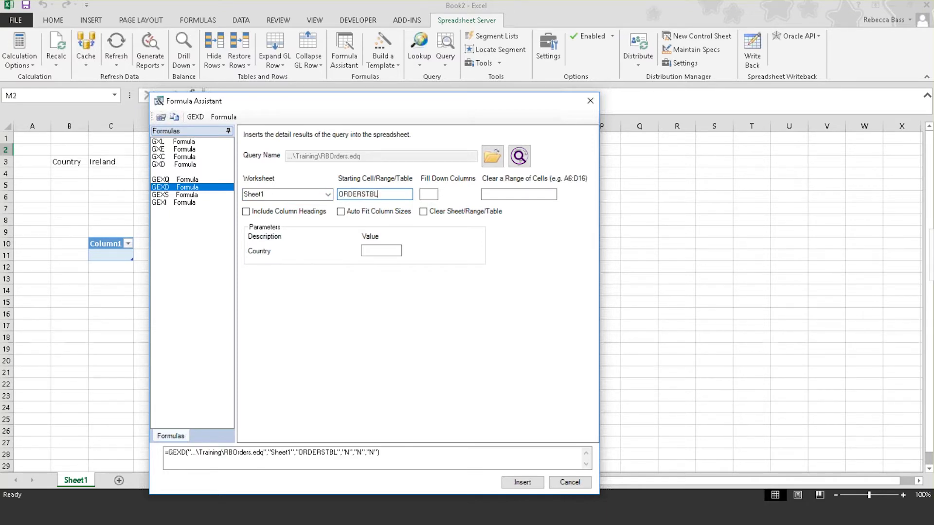
{"action": "left_click", "coordinate": [245, 211]}
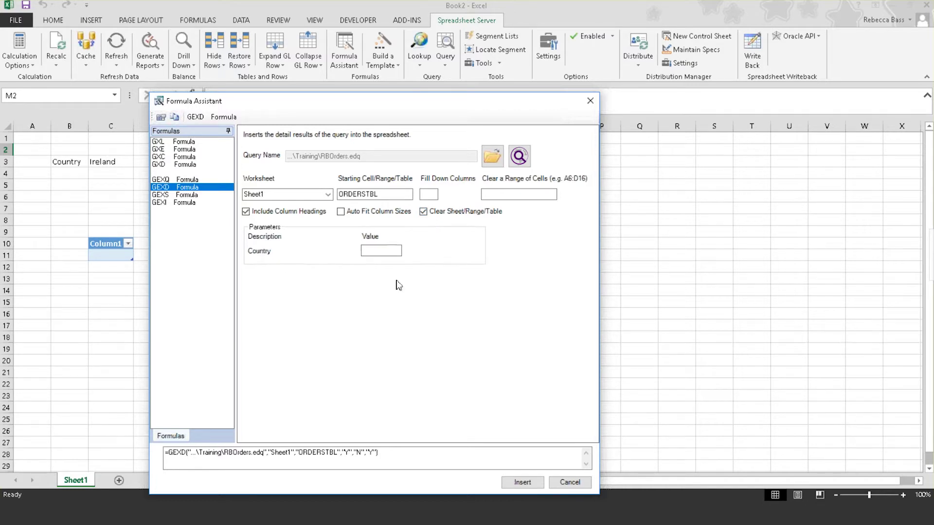
Reference cell C3 as the Country parameter and insert the GEXD formula into M2.
{"action": "left_click_drag", "start_coordinate": [433, 98], "coordinate": [495, 91]}
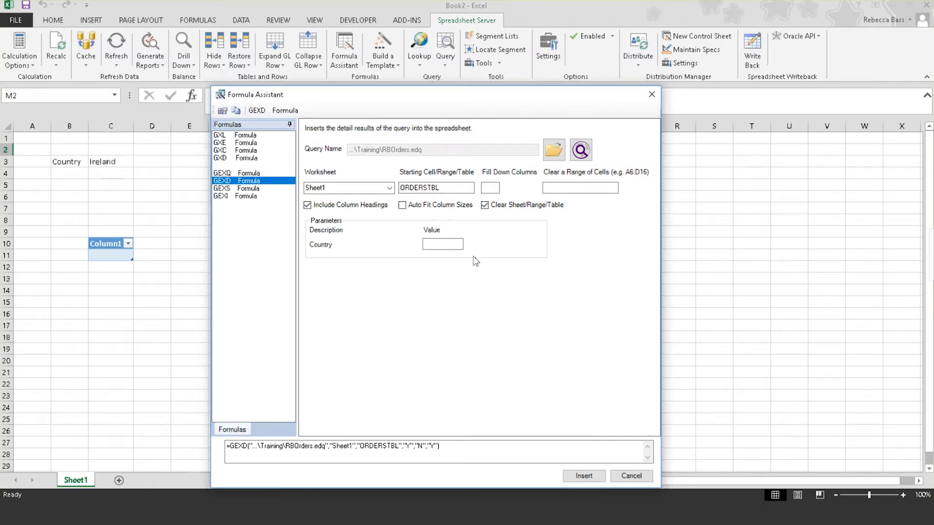
{"action": "left_click", "coordinate": [442, 244]}
{"action": "type", "text": "C3"}
{"action": "left_click", "coordinate": [578, 476]}
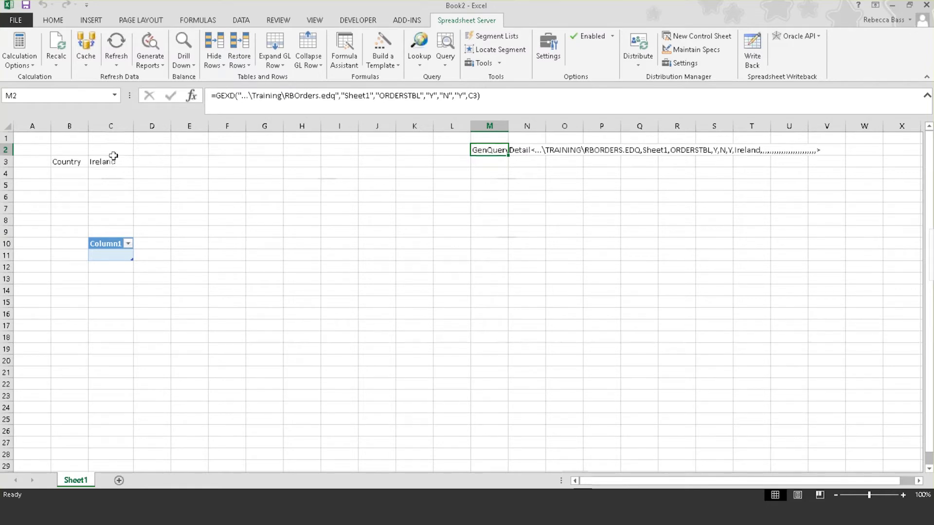
Generate the report to fill the orders table for Ireland and review its rows.
{"action": "left_click", "coordinate": [151, 47]}
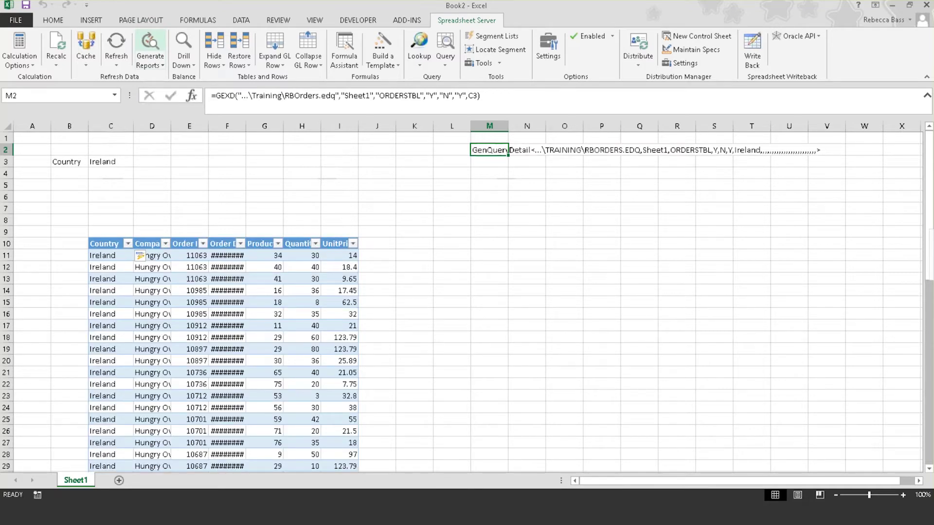
{"action": "scroll", "coordinate": [164, 362], "scroll_direction": "down", "scroll_amount": 6}
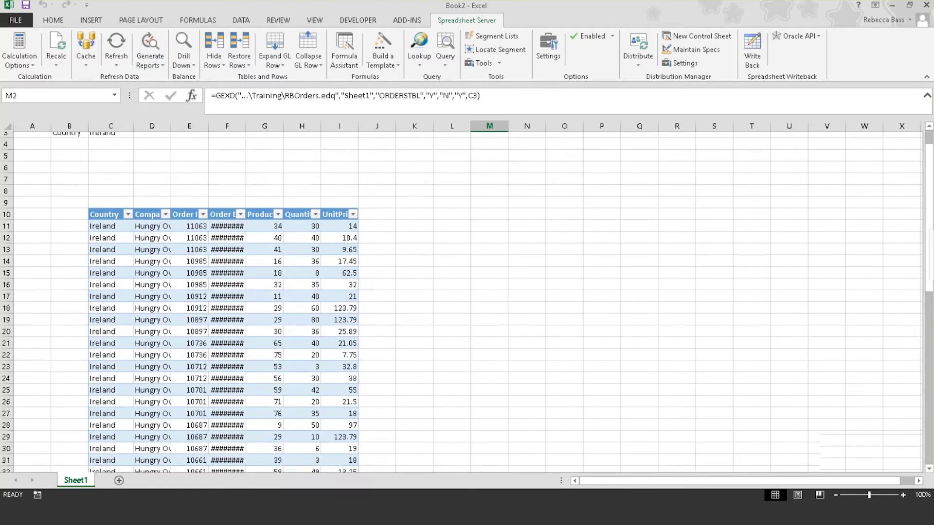
{"action": "scroll", "coordinate": [223, 301], "scroll_direction": "down", "scroll_amount": 10}
{"action": "scroll", "coordinate": [223, 302], "scroll_direction": "up", "scroll_amount": 6}
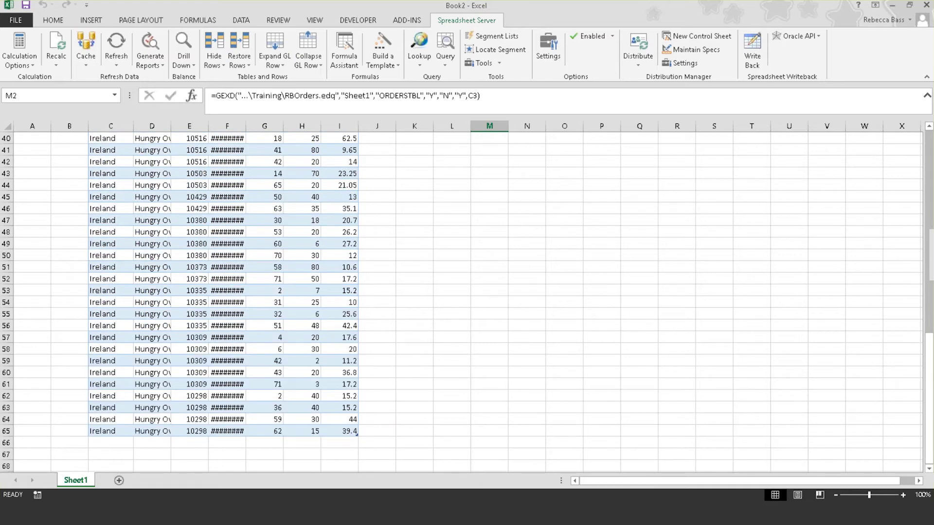
{"action": "scroll", "coordinate": [223, 302], "scroll_direction": "up", "scroll_amount": 10}
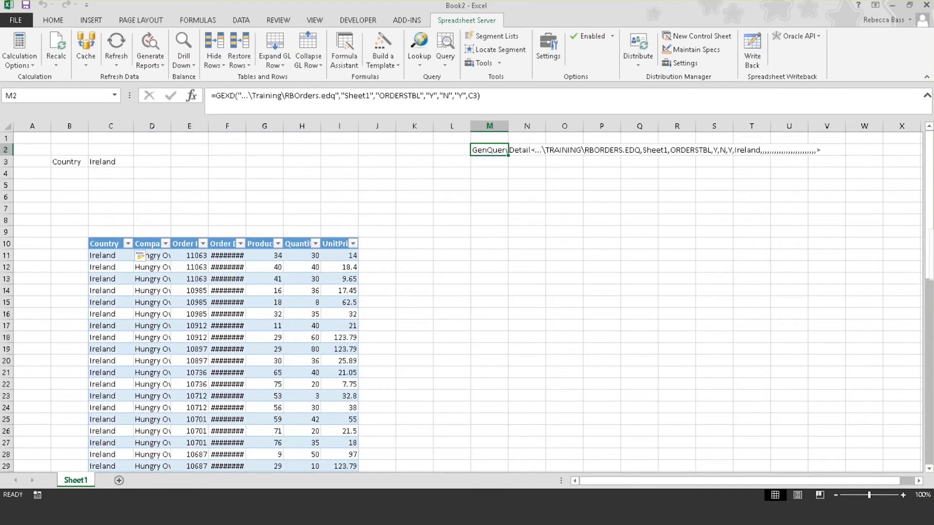
Drill down on the Country formula in B3 and insert Canada and Mexico together as a SmartParm selection.
{"action": "left_click", "coordinate": [58, 162]}
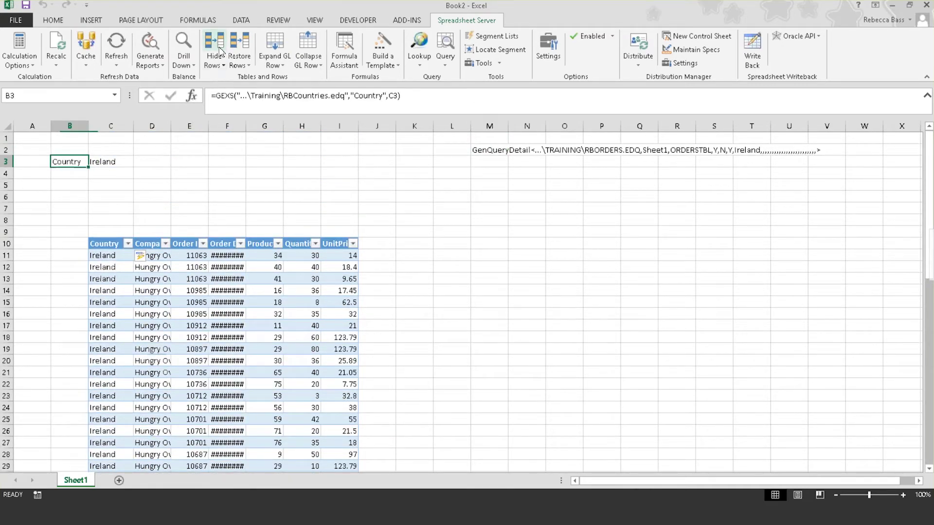
{"action": "left_click", "coordinate": [184, 46]}
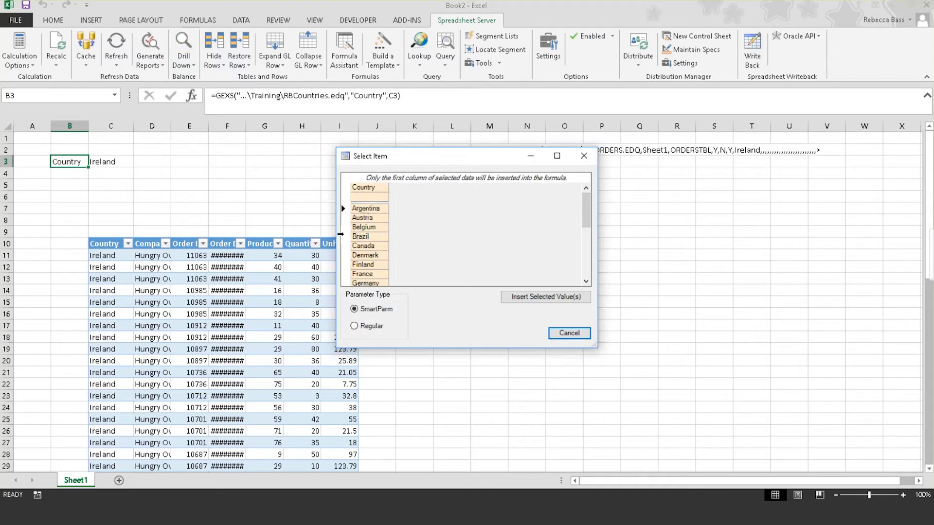
{"action": "left_click", "coordinate": [342, 244]}
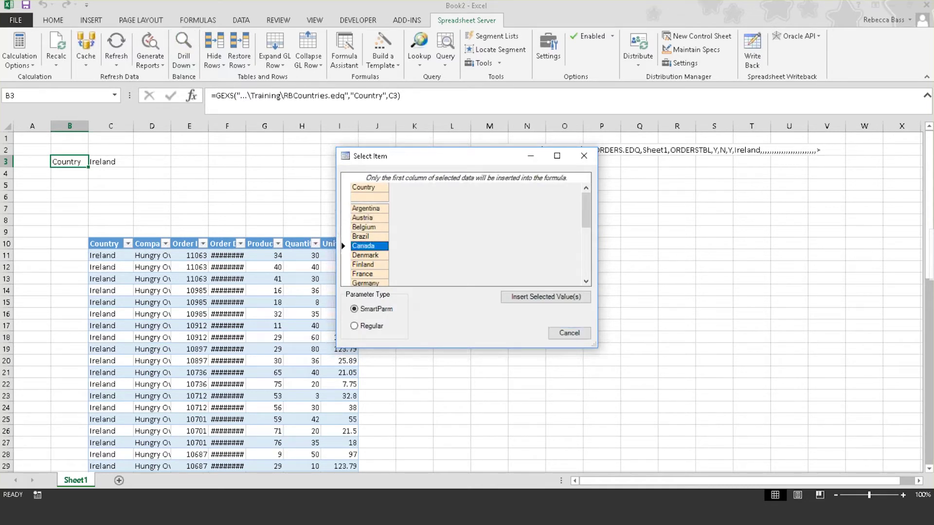
{"action": "scroll", "coordinate": [369, 234], "scroll_direction": "down", "scroll_amount": 2}
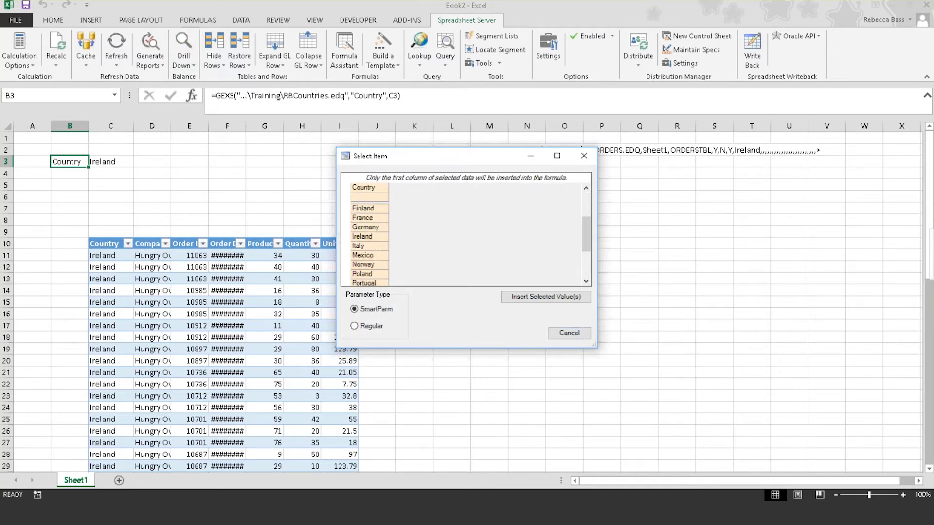
{"action": "left_click", "coordinate": [346, 254]}
{"action": "left_click", "coordinate": [538, 298]}
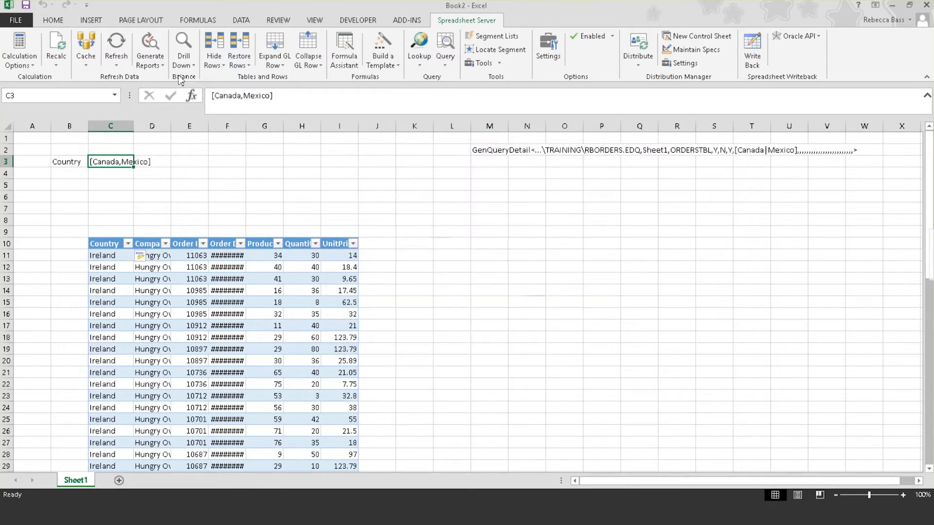
Regenerate the report for Canada and Mexico and check the rows of both countries in the orders table.
{"action": "left_click", "coordinate": [150, 49]}
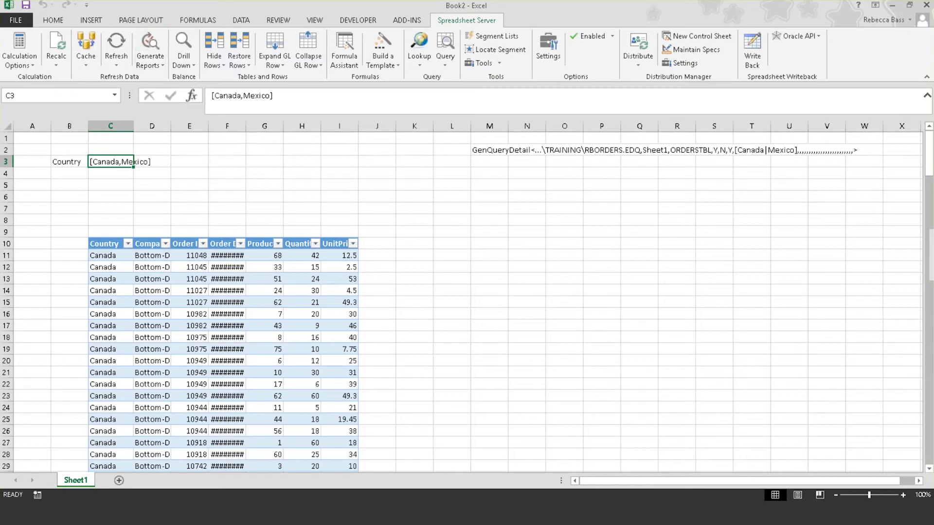
{"action": "scroll", "coordinate": [102, 302], "scroll_direction": "down", "scroll_amount": 4}
{"action": "scroll", "coordinate": [224, 301], "scroll_direction": "down", "scroll_amount": 20}
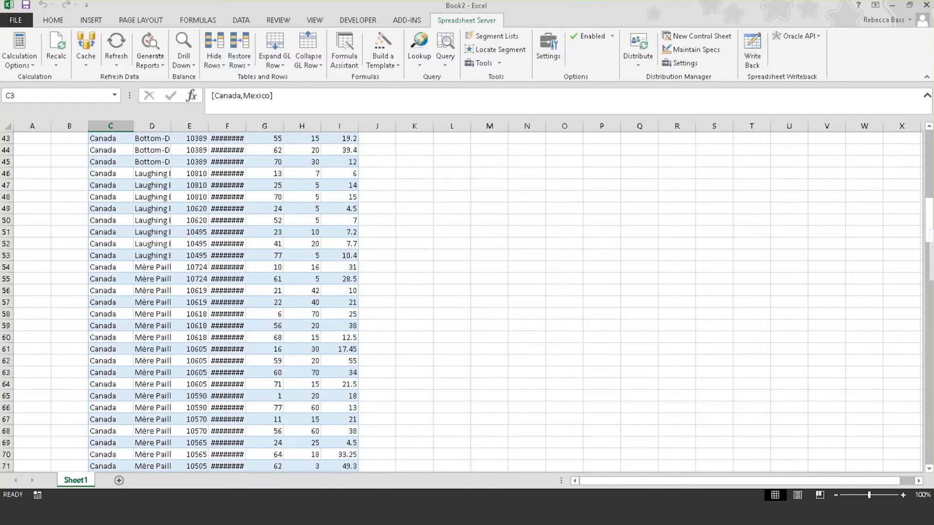
{"action": "scroll", "coordinate": [276, 146], "scroll_direction": "down", "scroll_amount": 16}
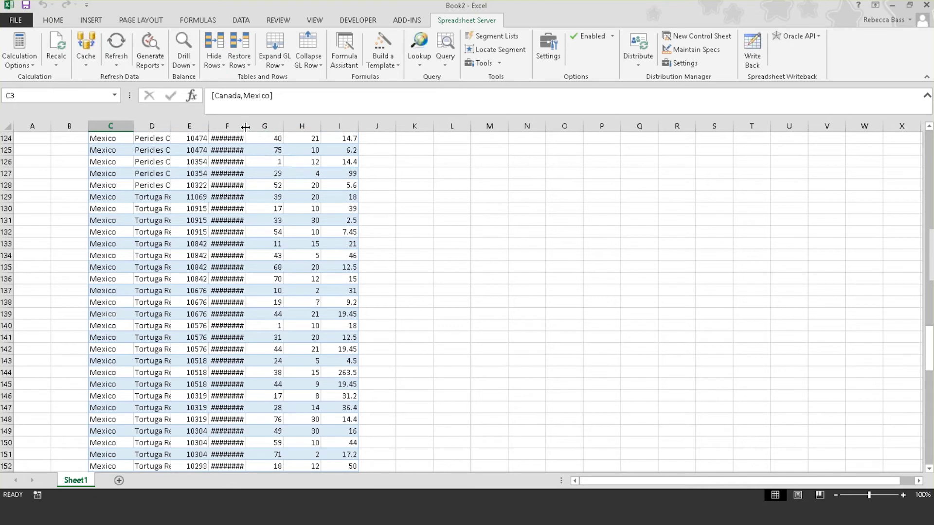
Widen column F of the orders table so the order dates fit.
{"action": "left_click_drag", "start_coordinate": [246, 126], "coordinate": [285, 125]}
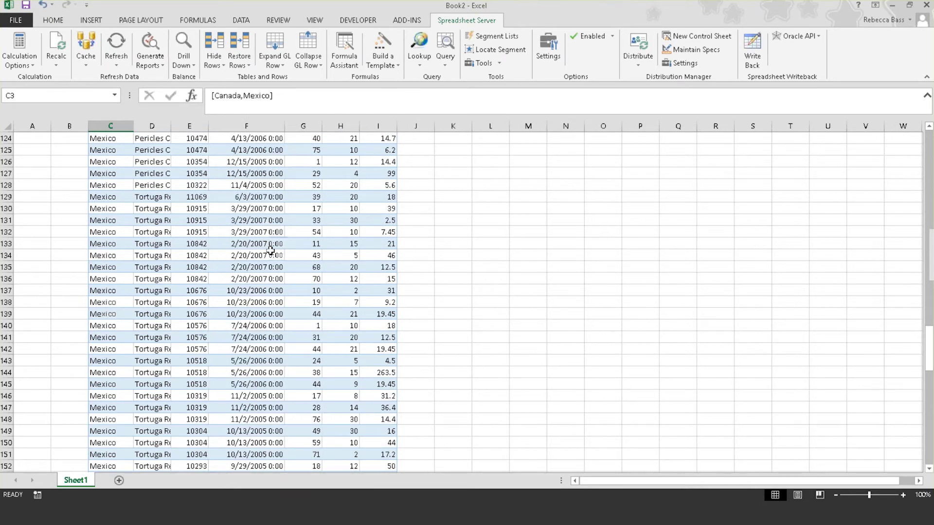
{"action": "scroll", "coordinate": [271, 249], "scroll_direction": "up", "scroll_amount": 19}
{"action": "scroll", "coordinate": [275, 250], "scroll_direction": "up", "scroll_amount": 20}
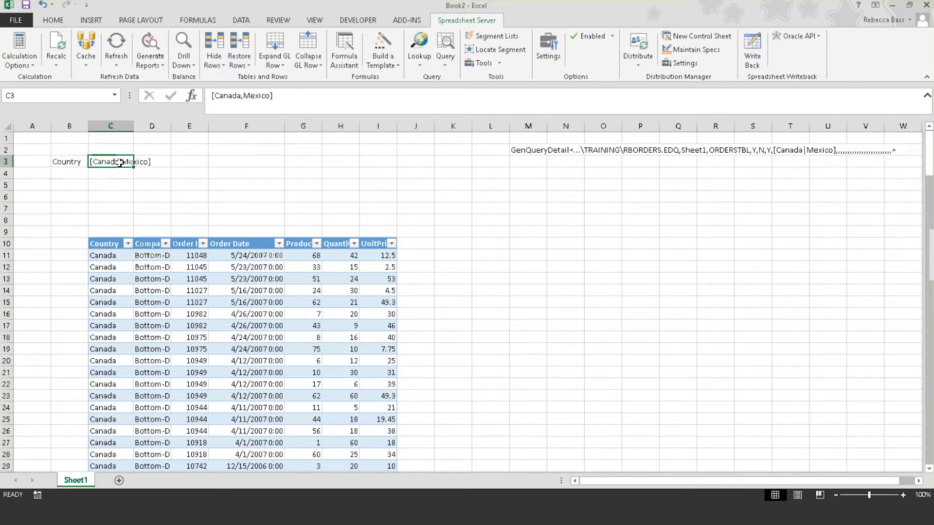
Review the settings of the GEXS formula in B3 in the Formula Assistant, closing it without changes.
{"action": "left_click", "coordinate": [58, 162]}
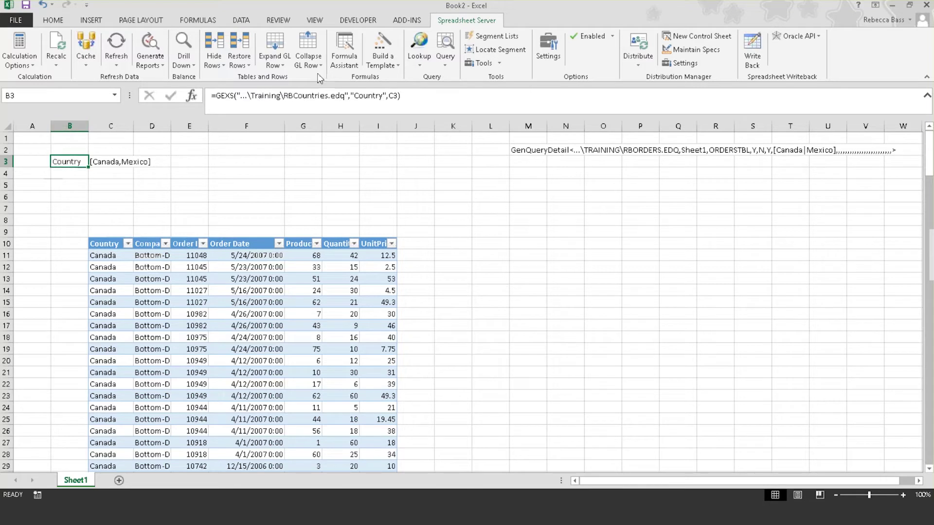
{"action": "left_click", "coordinate": [344, 51]}
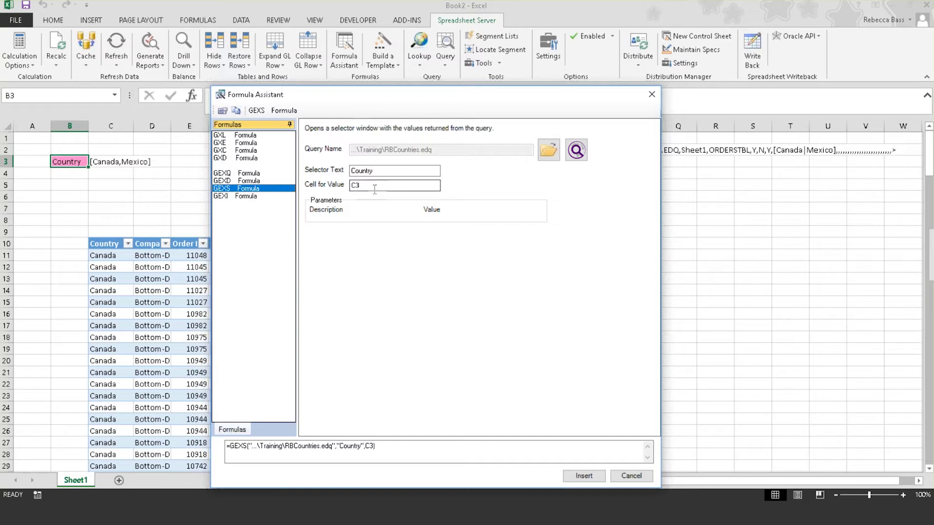
{"action": "left_click", "coordinate": [631, 476]}
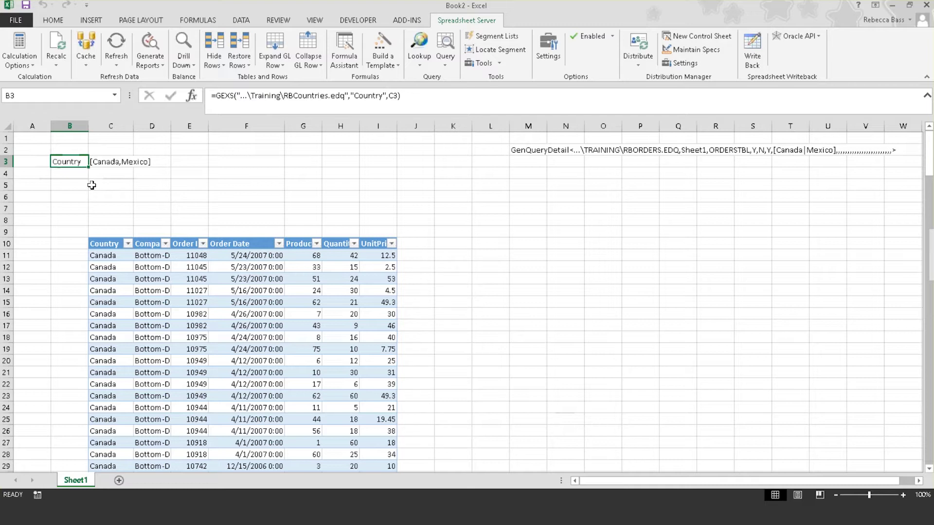
Add a new worksheet and name it formula.
{"action": "left_click", "coordinate": [119, 481]}
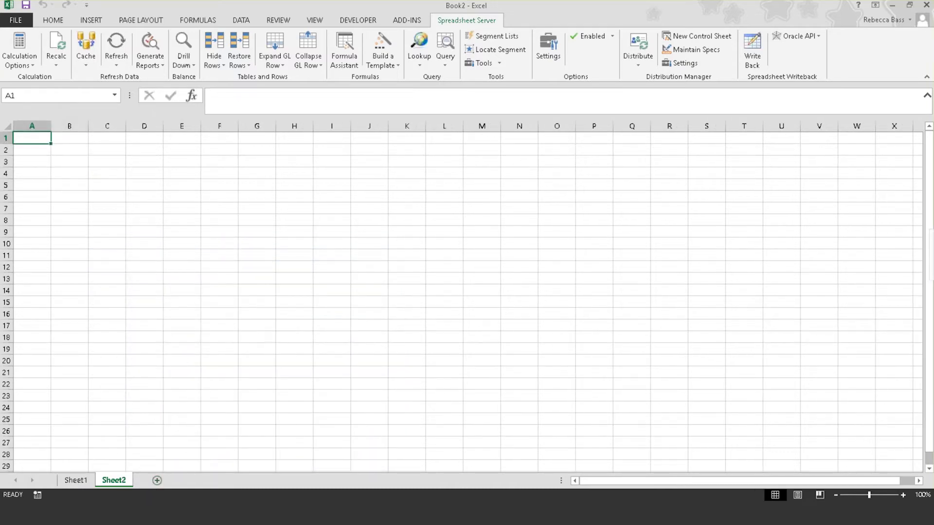
{"action": "double_click", "coordinate": [114, 480]}
{"action": "type", "text": "form"}
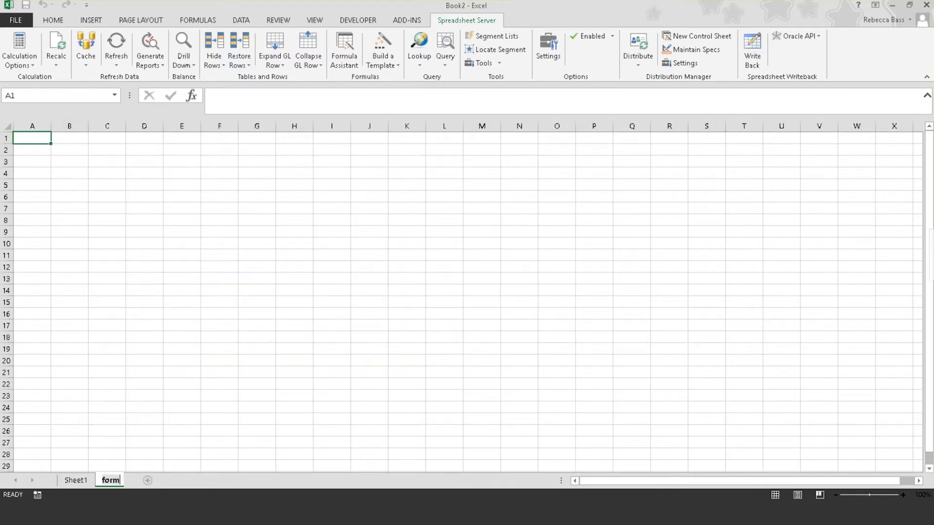
{"action": "type", "text": "ula"}
{"action": "key", "text": "Return"}
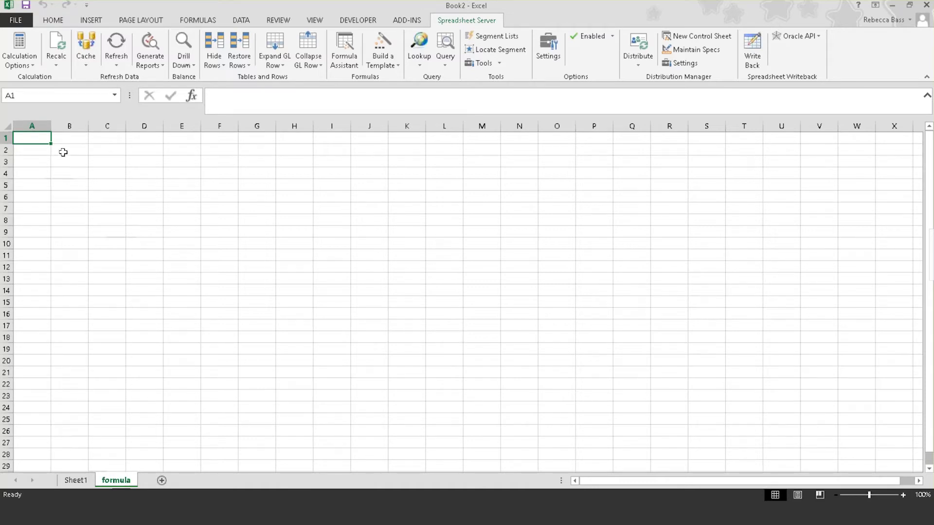
Start a GEXD formula in A1 of the formula sheet using the RBOrders.edq query from the Training folder.
{"action": "left_click", "coordinate": [344, 49]}
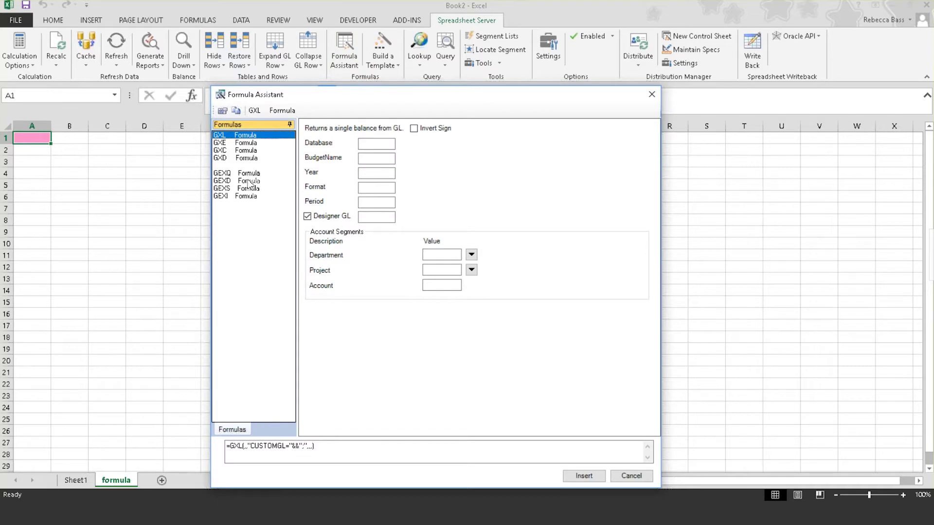
{"action": "left_click", "coordinate": [248, 180]}
{"action": "left_click", "coordinate": [552, 151]}
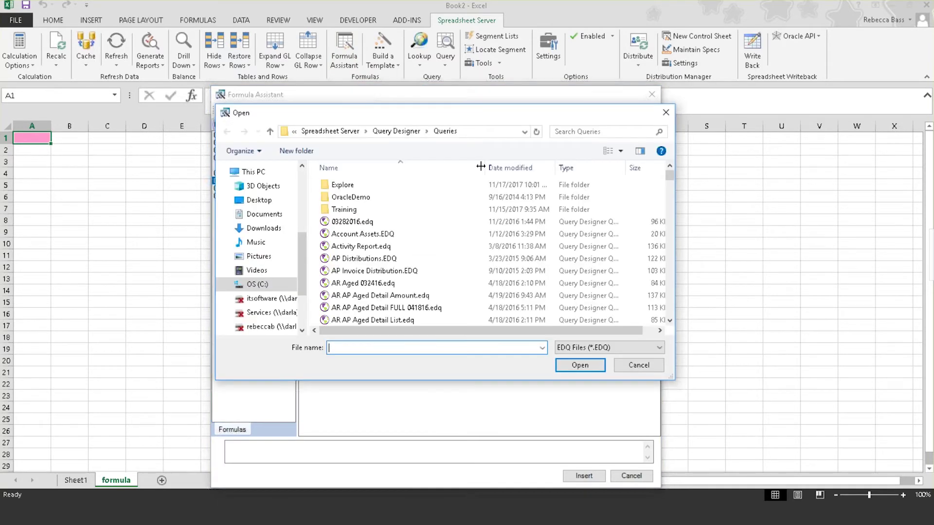
{"action": "double_click", "coordinate": [346, 210]}
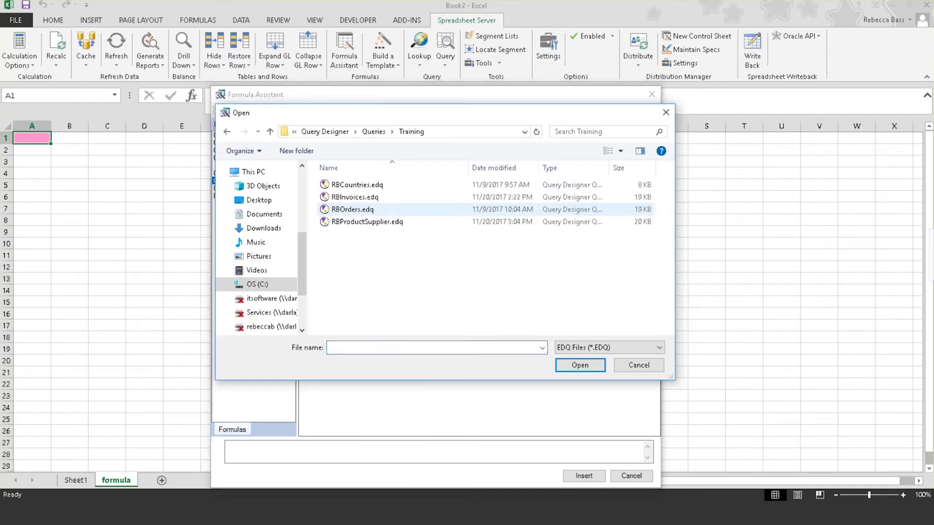
{"action": "double_click", "coordinate": [346, 210]}
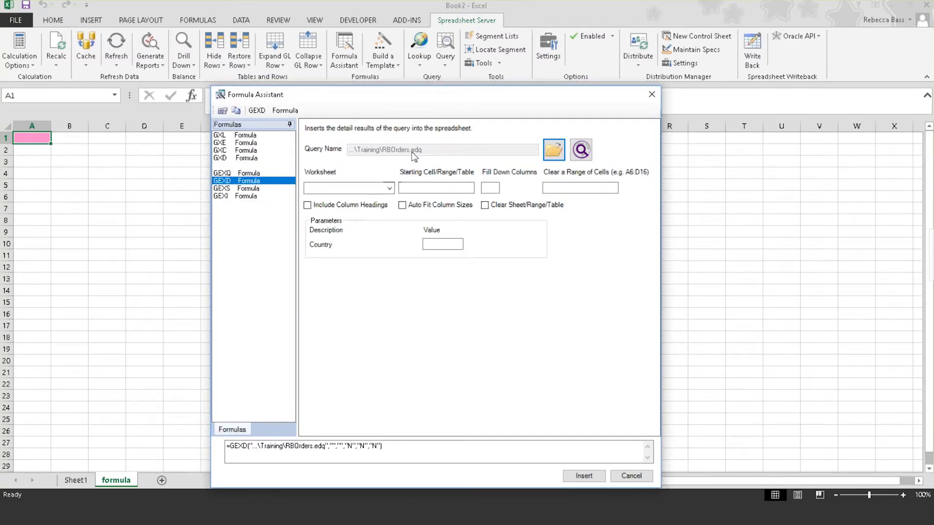
Target the GEXD output at table ORDERSTBL on Sheet1, with column headings included and the sheet/range/table cleared.
{"action": "left_click", "coordinate": [389, 188]}
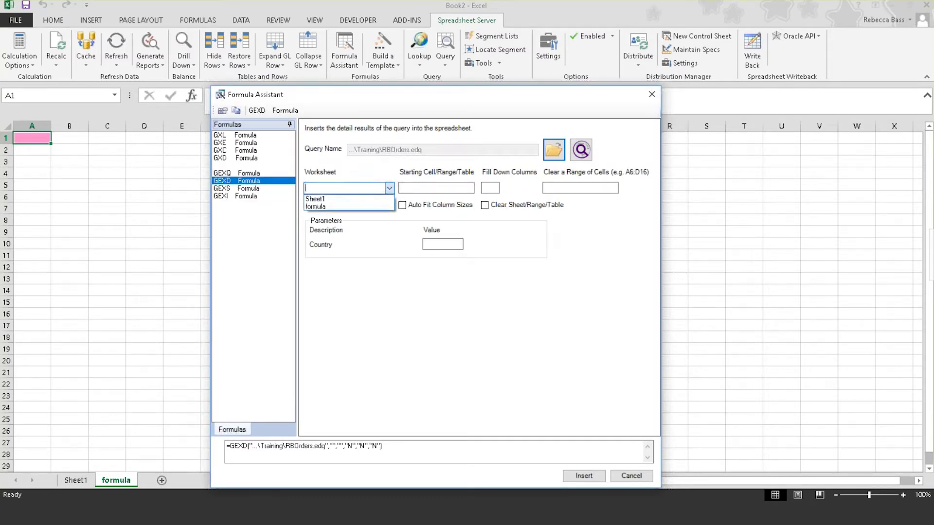
{"action": "left_click", "coordinate": [384, 198]}
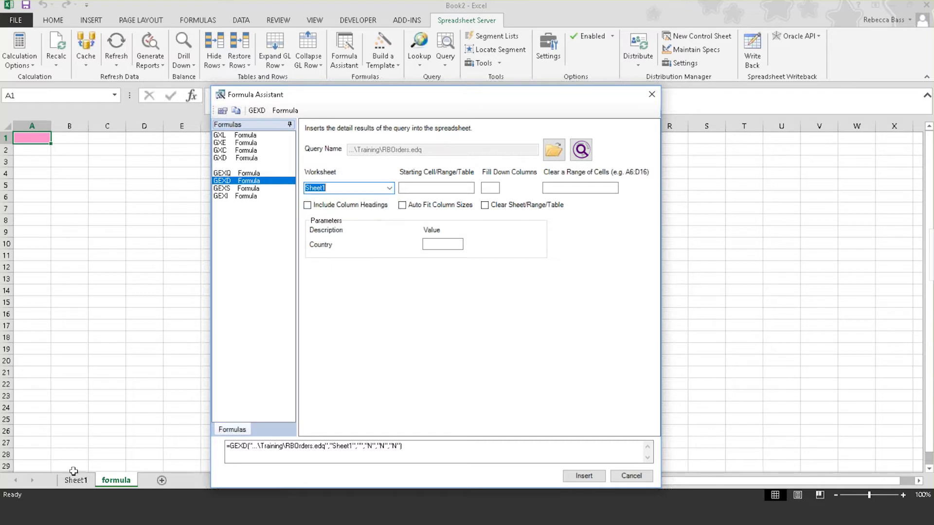
{"action": "left_click", "coordinate": [426, 184]}
{"action": "type", "text": "OR"}
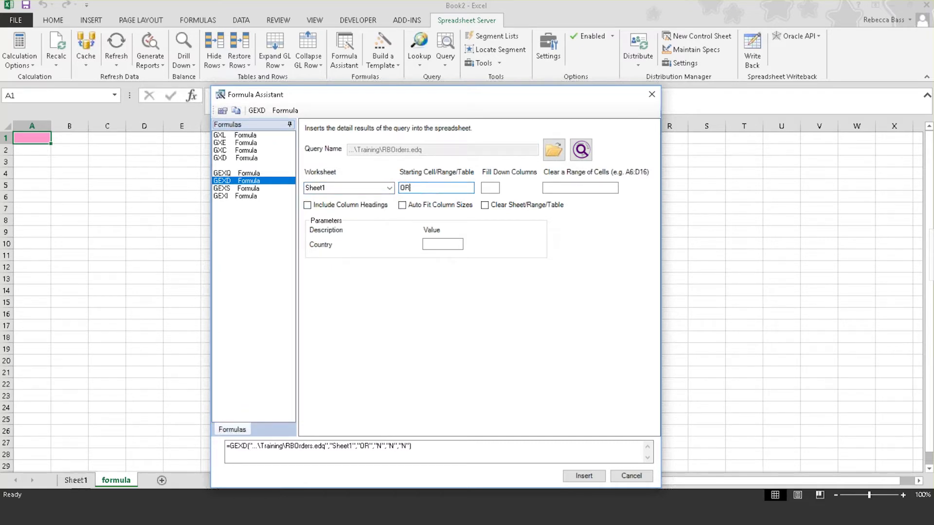
{"action": "type", "text": "DERSTBL"}
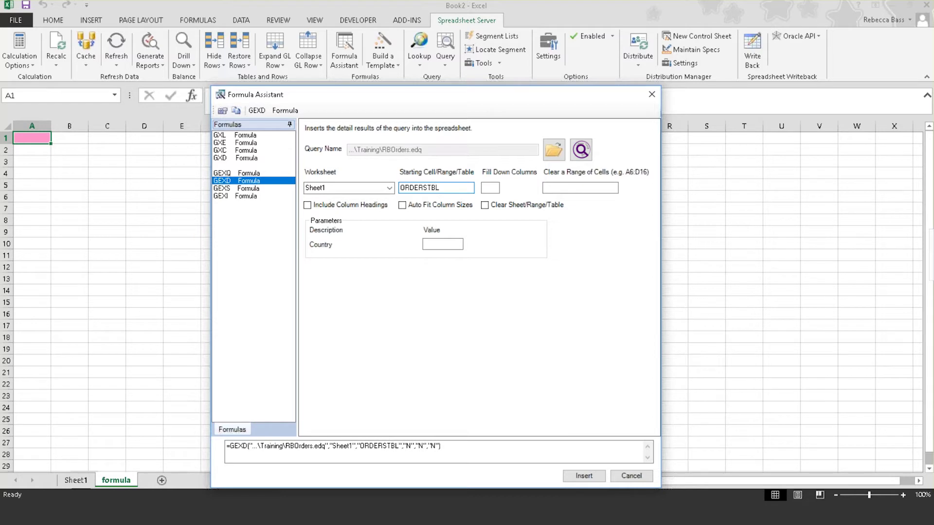
{"action": "left_click", "coordinate": [341, 206]}
{"action": "left_click", "coordinate": [514, 208]}
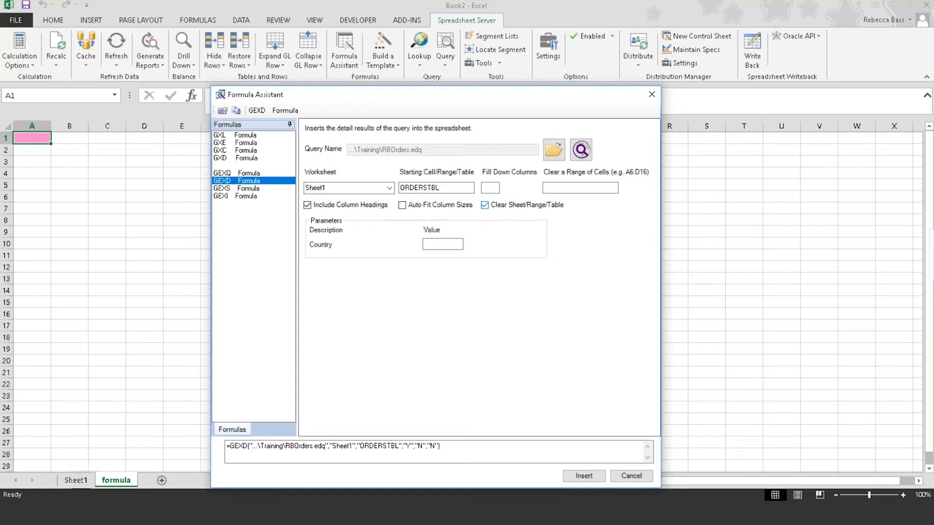
Reference SHEET1!C3 as the Country parameter and insert the GEXD formula into the sheet.
{"action": "left_click", "coordinate": [432, 244]}
{"action": "type", "text": "SHEET1"}
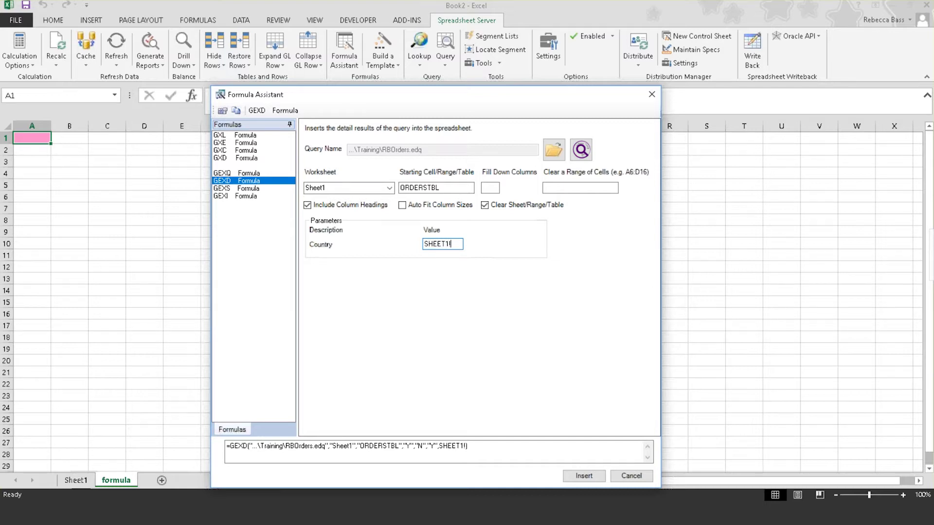
{"action": "type", "text": "!C3"}
{"action": "left_click", "coordinate": [576, 475]}
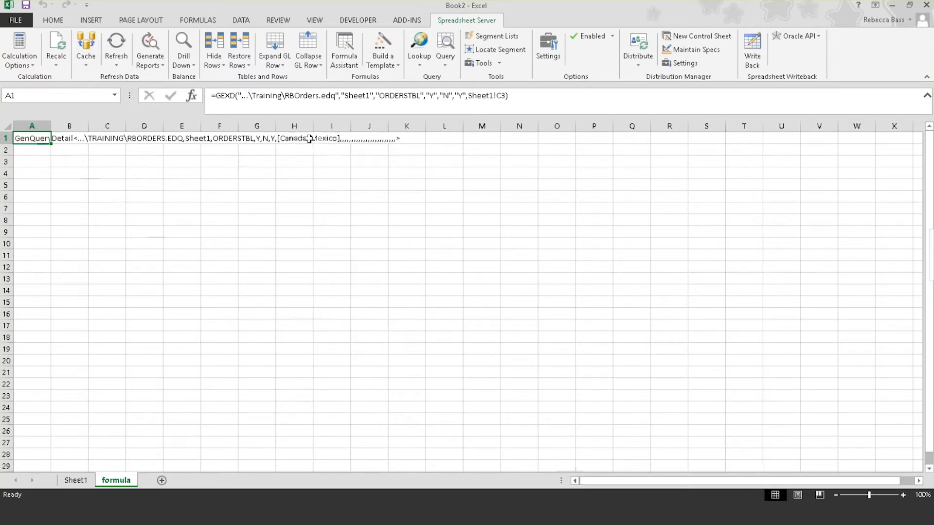
Delete the original GEXD formula from M2 on Sheet1.
{"action": "left_click", "coordinate": [76, 481]}
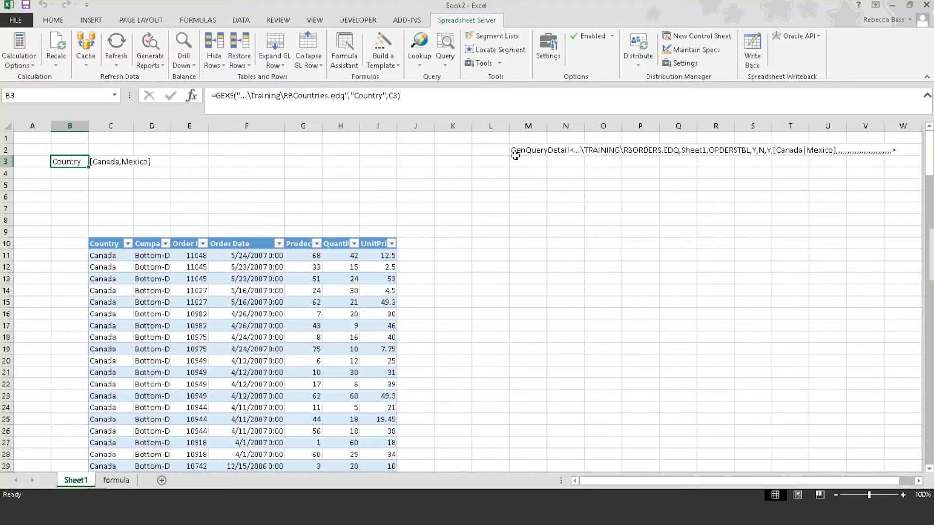
{"action": "left_click", "coordinate": [535, 149]}
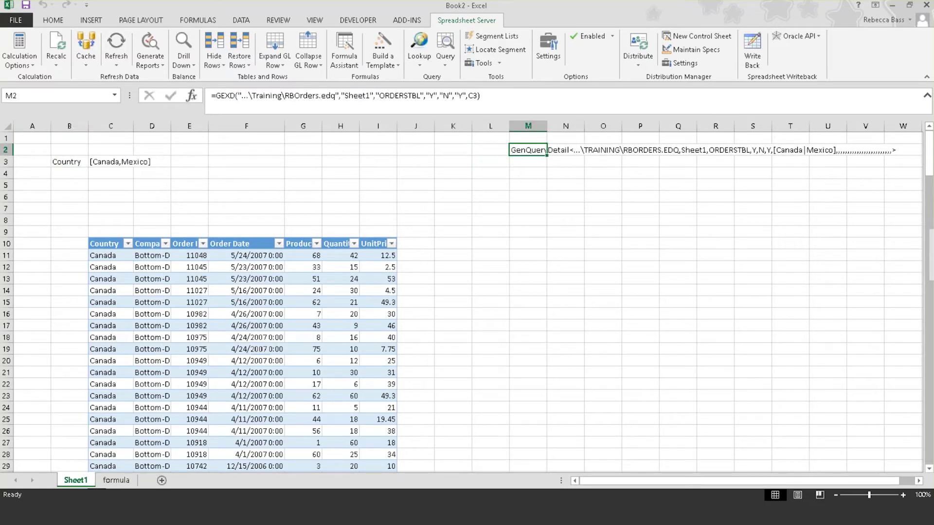
{"action": "key", "text": "Delete"}
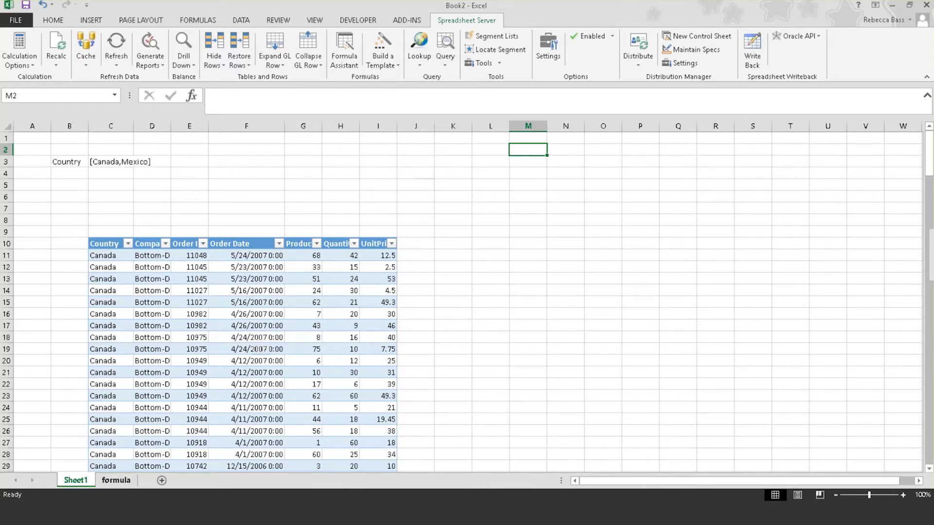
Generate the selected GEXD detail report from A1 of the formula sheet and check the orders table rows on Sheet1.
{"action": "left_click", "coordinate": [116, 480]}
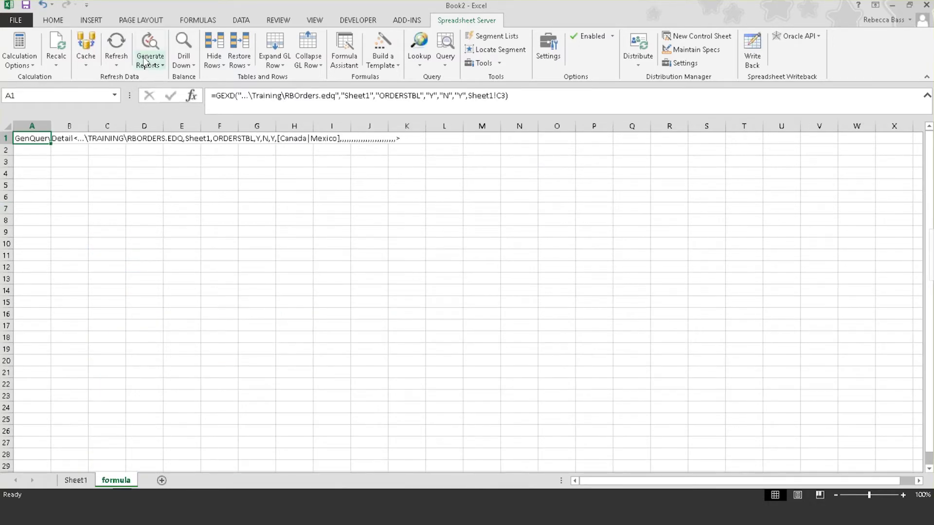
{"action": "left_click", "coordinate": [148, 61]}
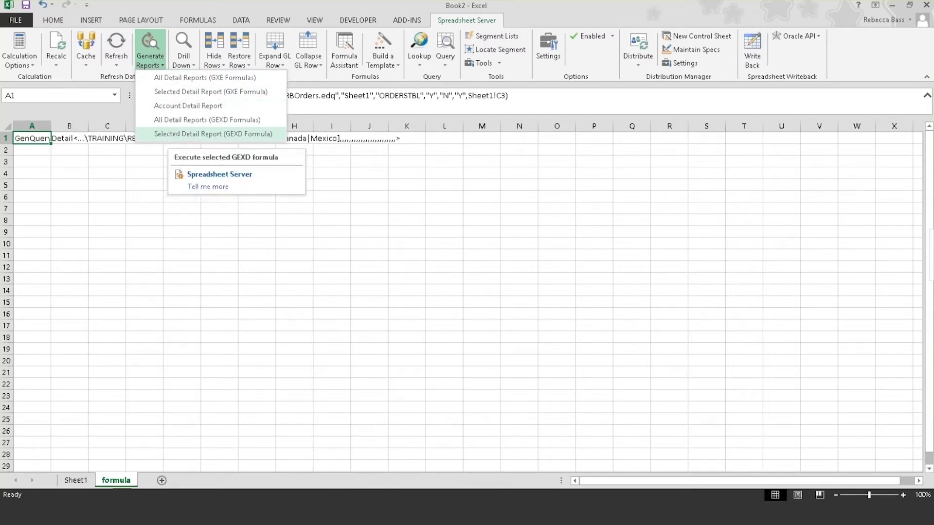
{"action": "left_click", "coordinate": [213, 134]}
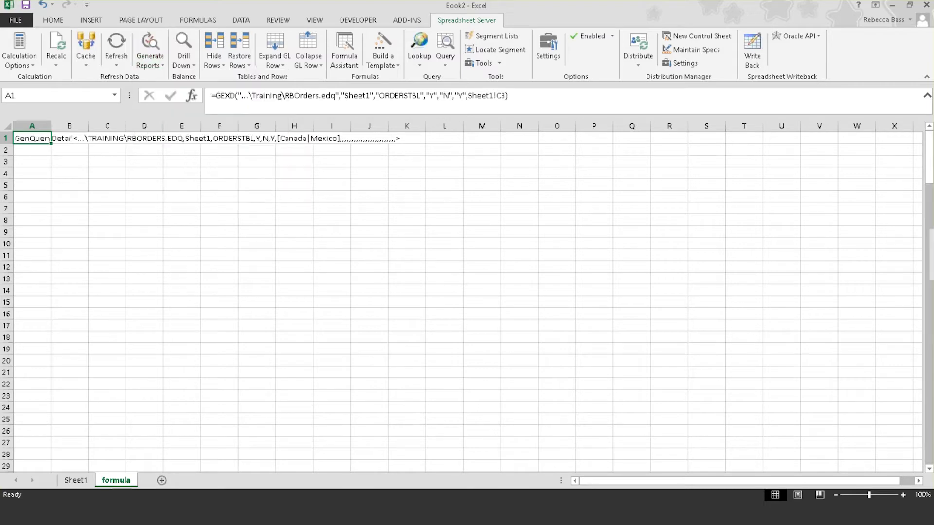
{"action": "left_click", "coordinate": [74, 481]}
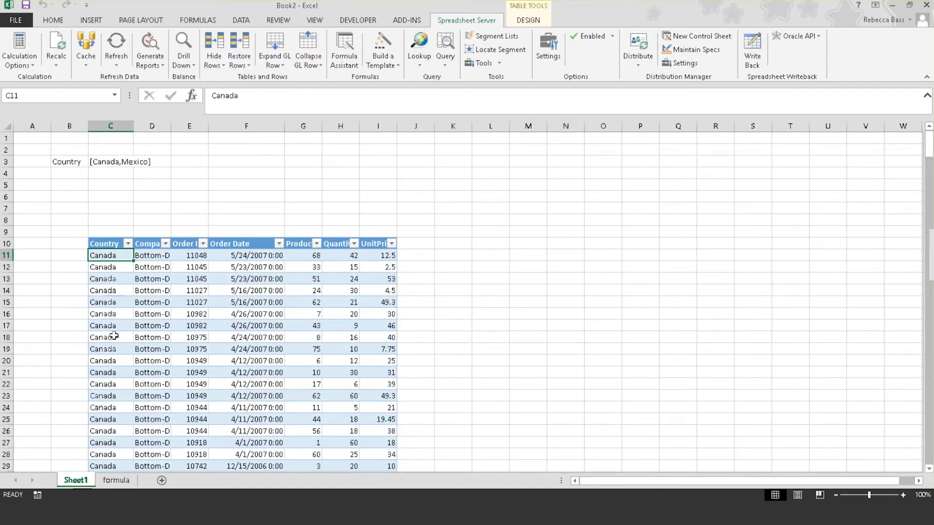
{"action": "scroll", "coordinate": [115, 334], "scroll_direction": "down", "scroll_amount": 20}
{"action": "scroll", "coordinate": [115, 333], "scroll_direction": "down", "scroll_amount": 20}
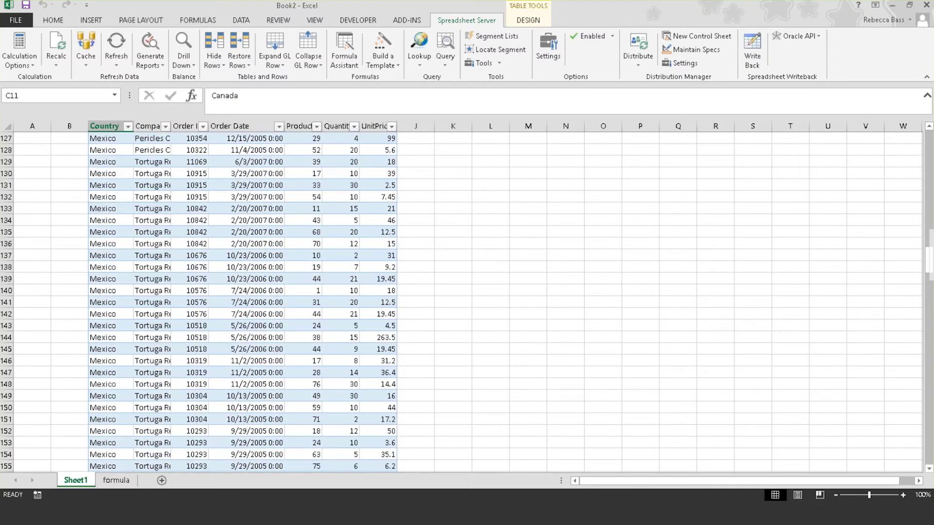
{"action": "scroll", "coordinate": [114, 333], "scroll_direction": "up", "scroll_amount": 17}
{"action": "scroll", "coordinate": [89, 177], "scroll_direction": "up", "scroll_amount": 20}
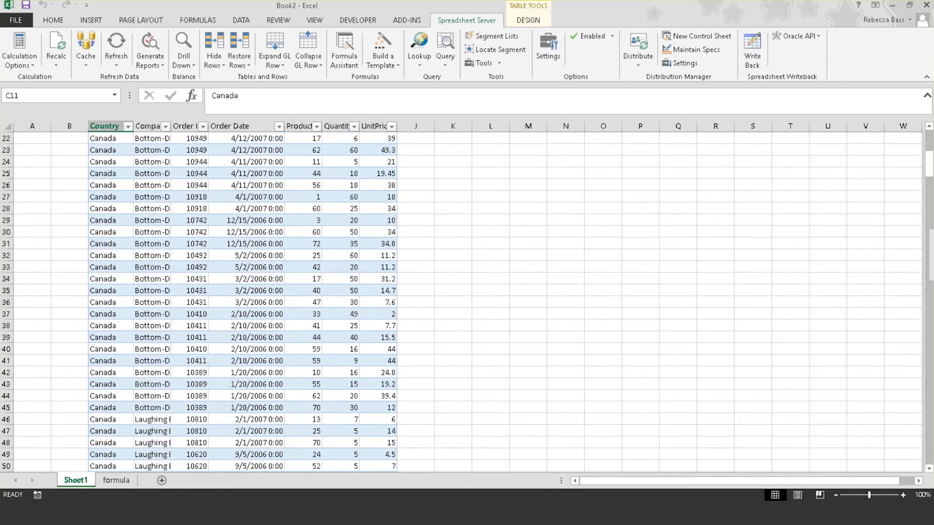
Drill down on the Country selector in B3 and insert Brazil as the selected value.
{"action": "left_click", "coordinate": [73, 162]}
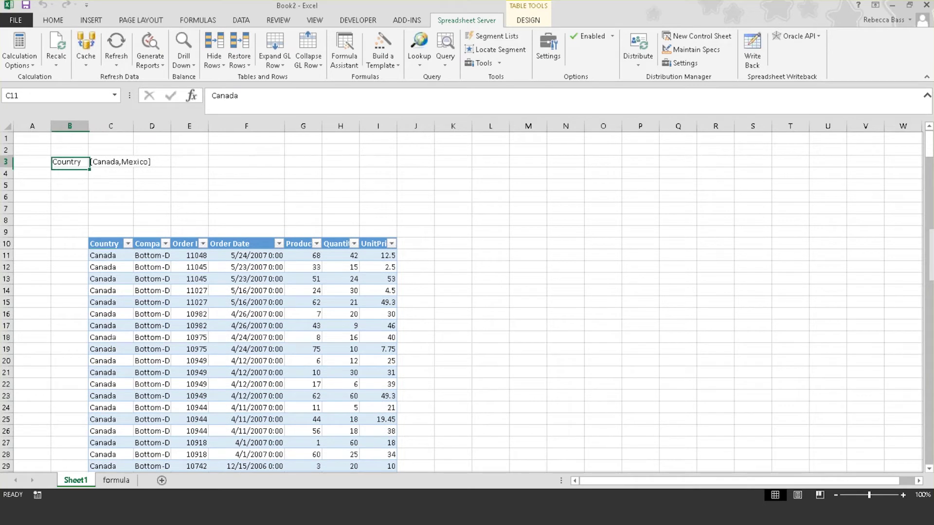
{"action": "left_click", "coordinate": [183, 46]}
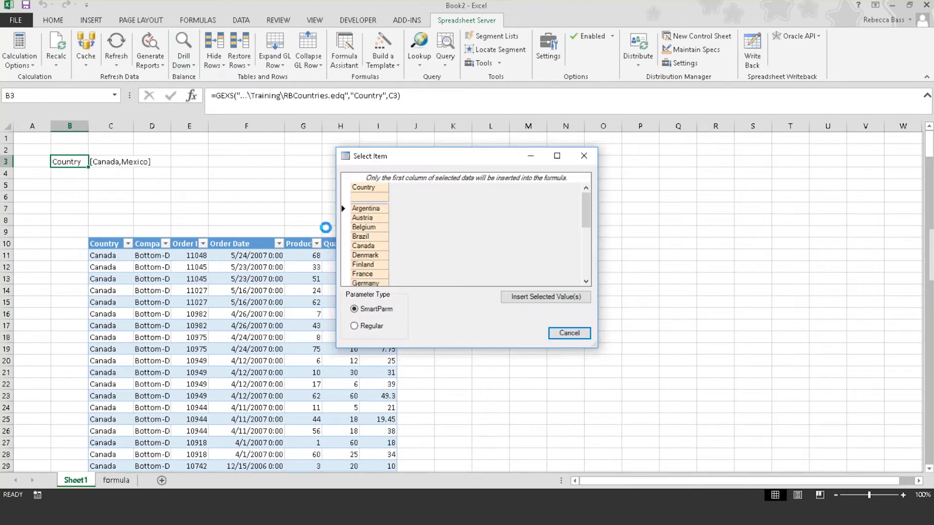
{"action": "left_click", "coordinate": [348, 238]}
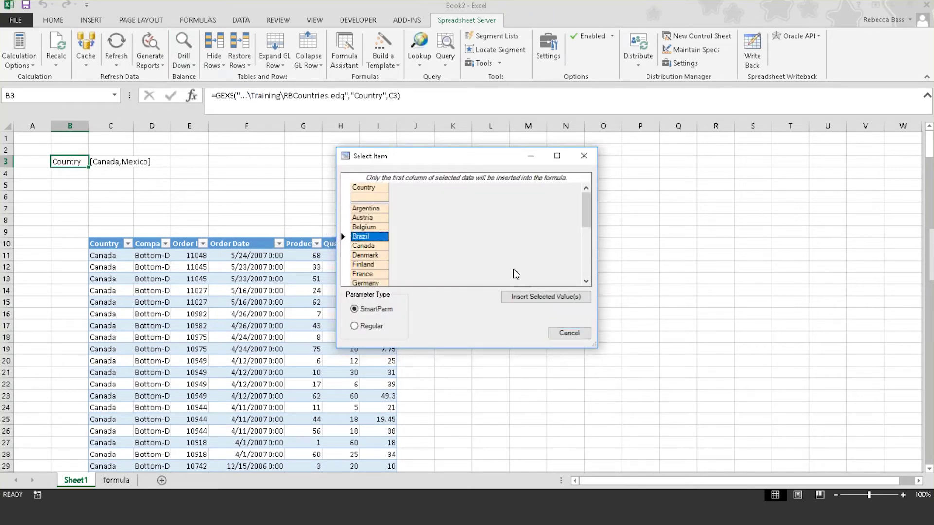
{"action": "left_click", "coordinate": [520, 297]}
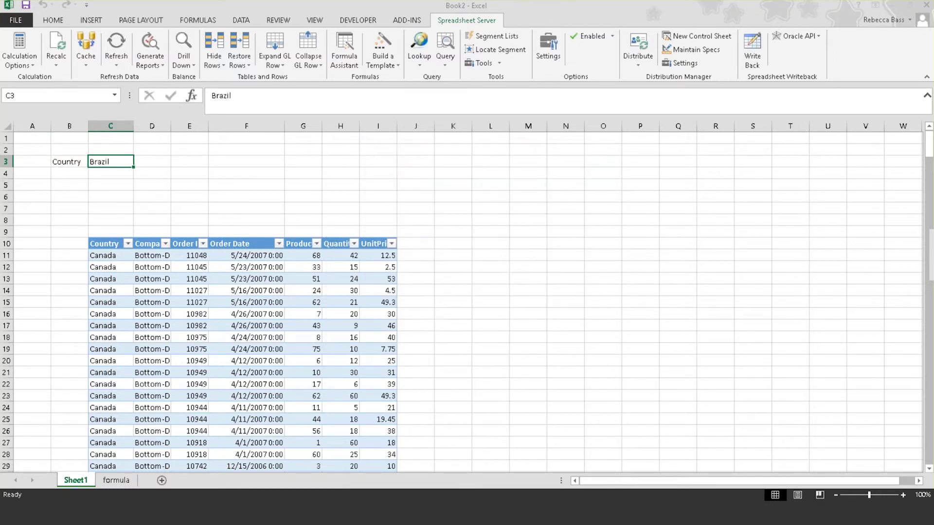
Regenerate the report for Brazil and check the rows in the orders table.
{"action": "left_click", "coordinate": [146, 43]}
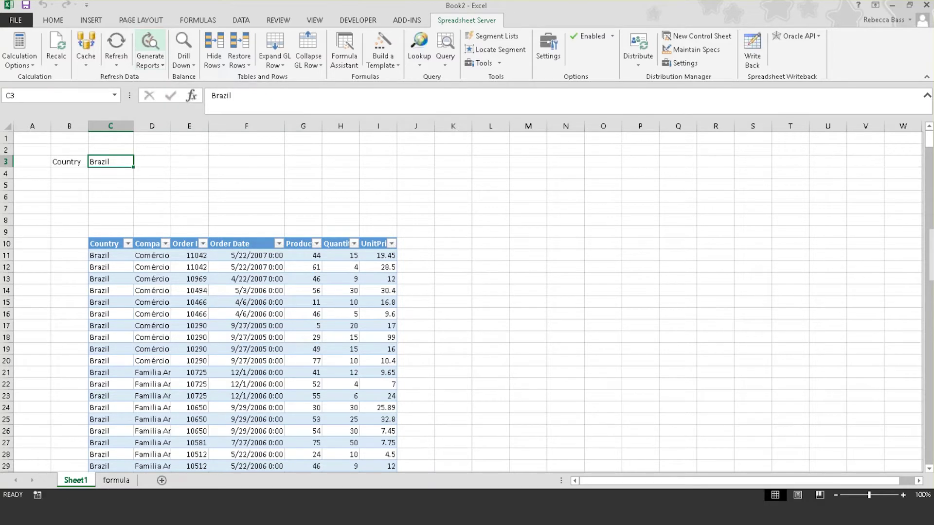
{"action": "scroll", "coordinate": [153, 360], "scroll_direction": "down", "scroll_amount": 17}
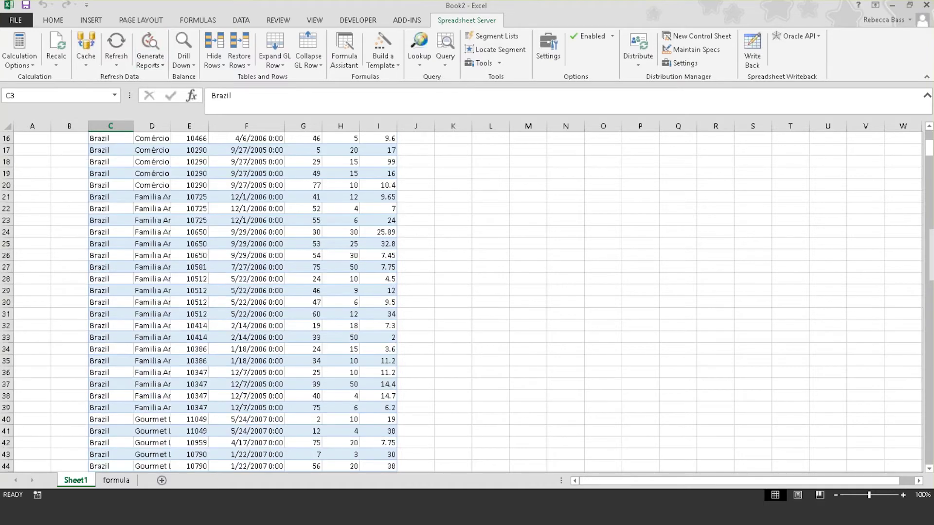
{"action": "scroll", "coordinate": [242, 302], "scroll_direction": "down", "scroll_amount": 20}
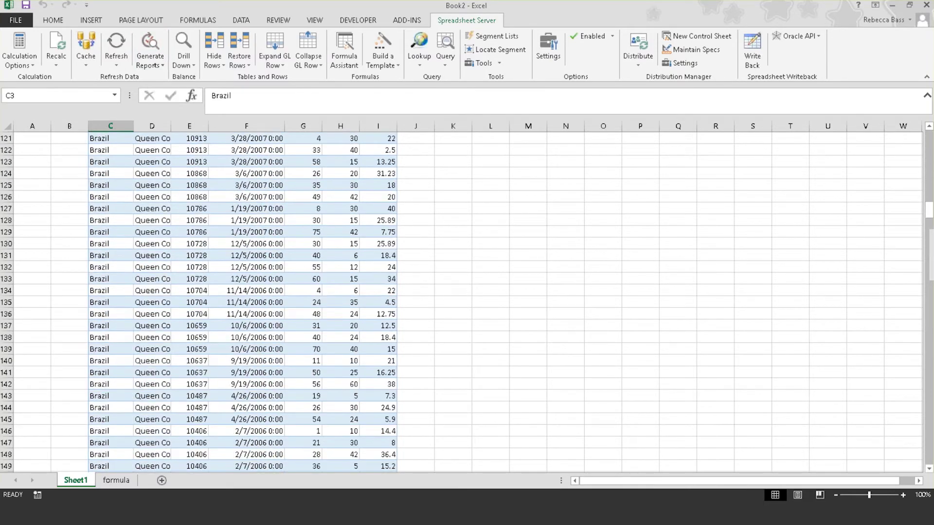
{"action": "scroll", "coordinate": [242, 301], "scroll_direction": "up", "scroll_amount": 20}
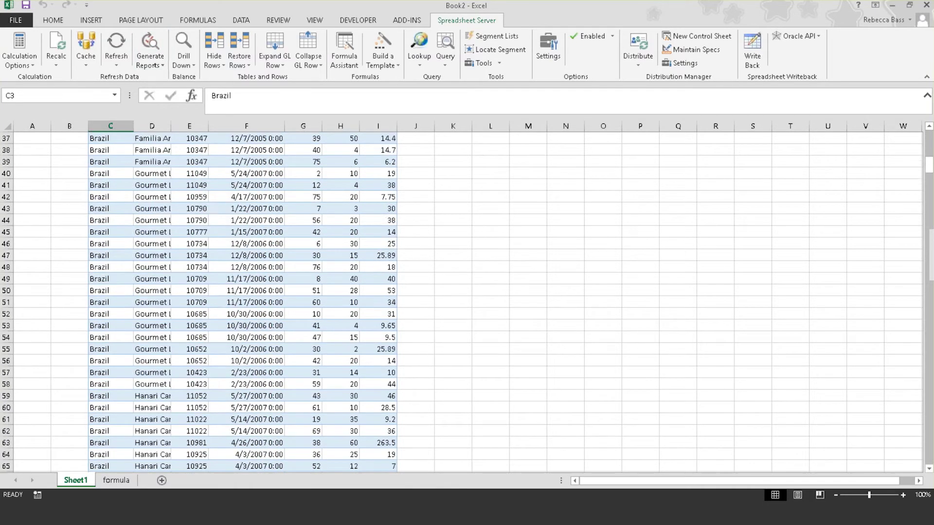
{"action": "scroll", "coordinate": [136, 233], "scroll_direction": "up", "scroll_amount": 8}
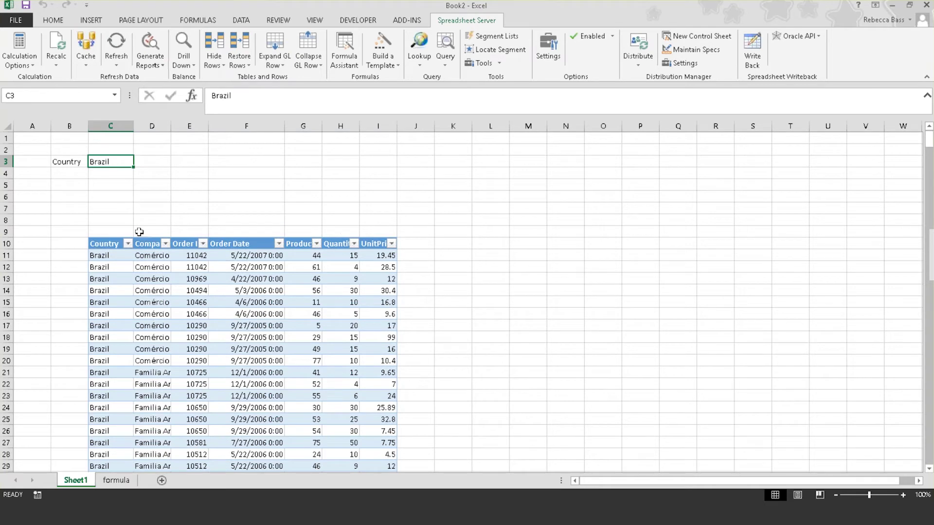
Review the GEXD formula in A1 of the formula sheet in the Formula Assistant and reinsert it with the same settings.
{"action": "left_click", "coordinate": [117, 480]}
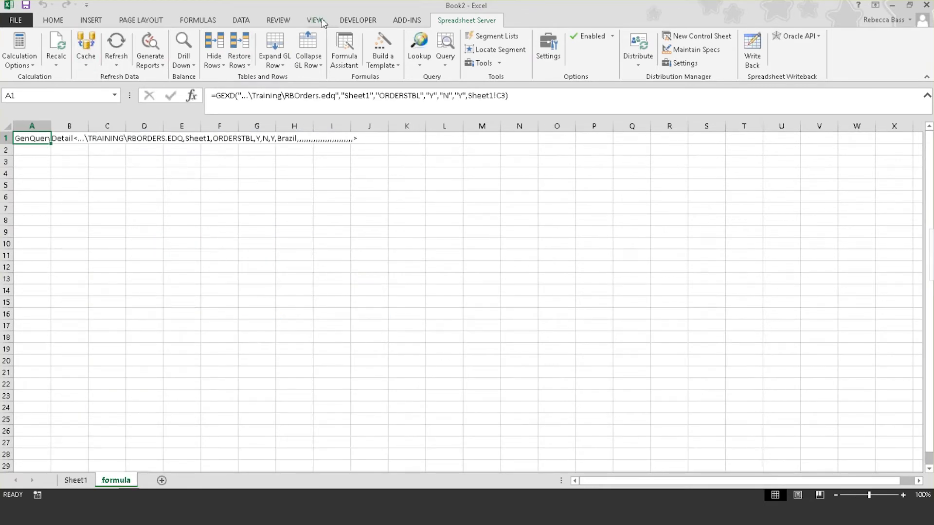
{"action": "left_click", "coordinate": [348, 49]}
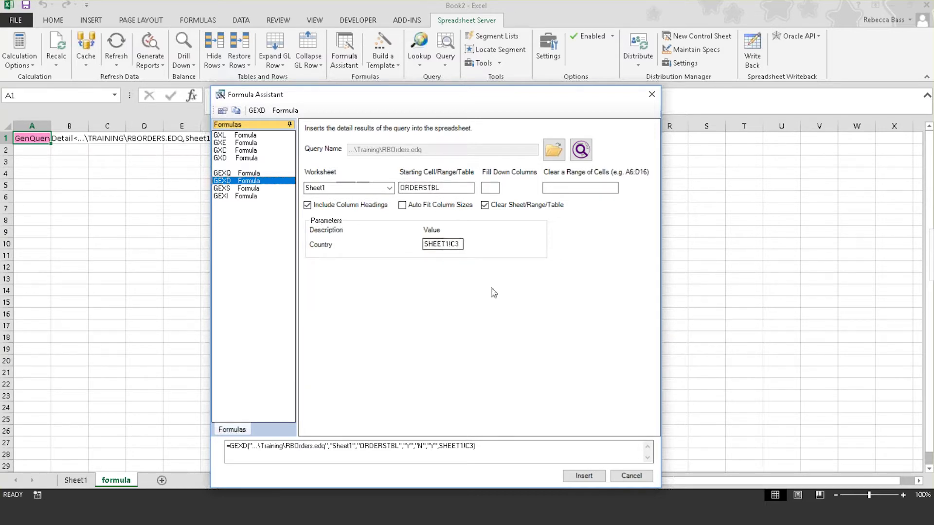
{"action": "left_click", "coordinate": [584, 476]}
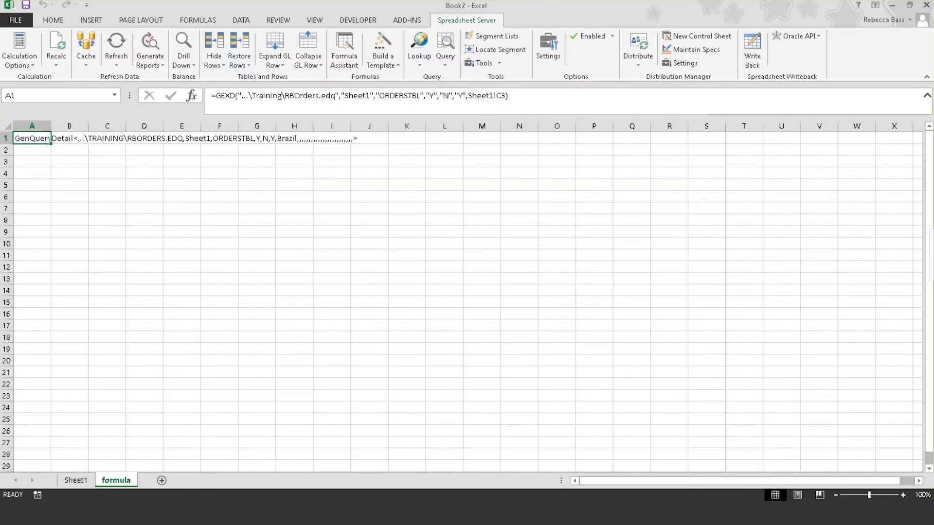
Open the country selection list from B3 on Sheet1 and switch to Query Designer to view the RBCountries query behind it.
{"action": "left_click", "coordinate": [75, 481]}
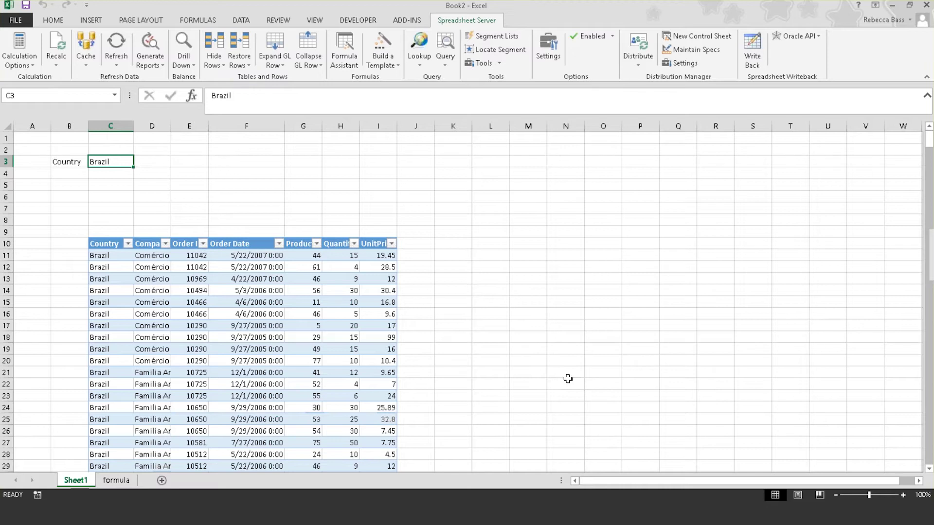
{"action": "left_click", "coordinate": [72, 157]}
{"action": "left_click", "coordinate": [184, 49]}
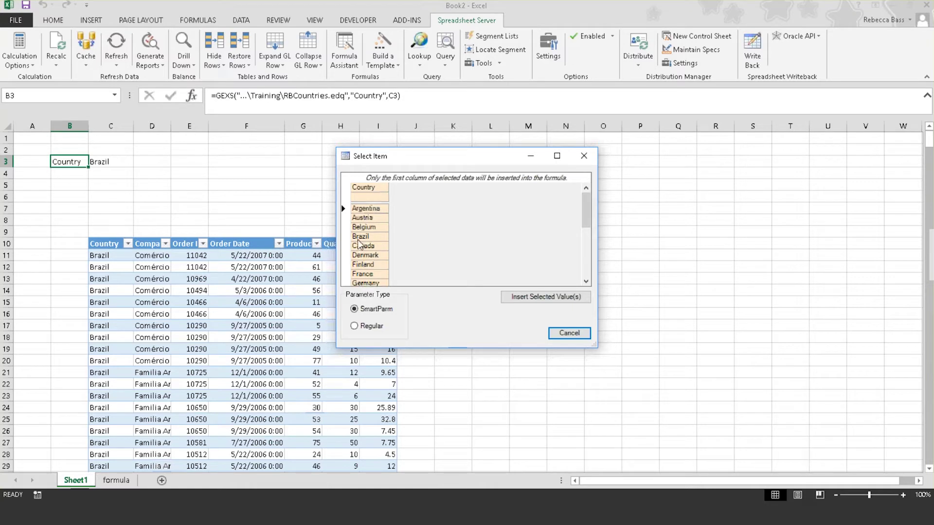
{"action": "left_click", "coordinate": [525, 516]}
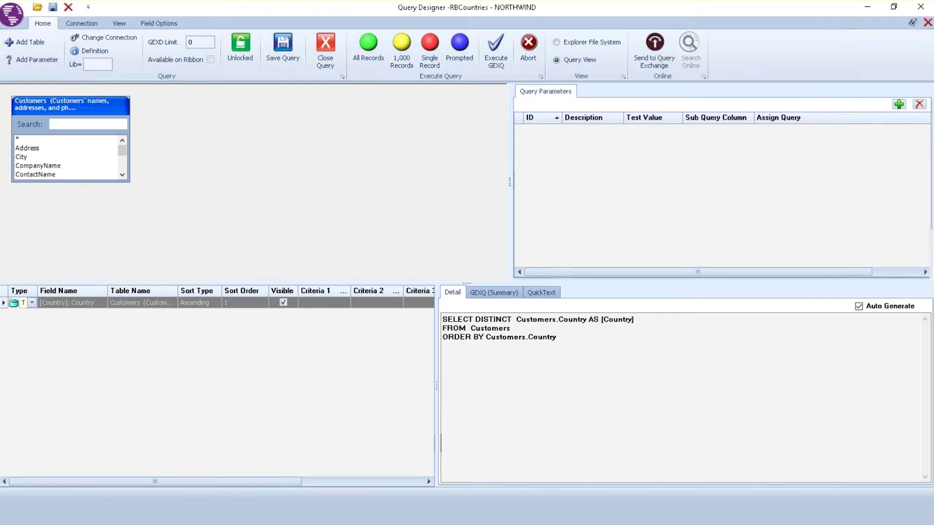
Dismiss the country selection list in Excel, and run RBCountries for all records in Query Designer to review its results.
{"action": "mouse_move", "coordinate": [530, 523]}
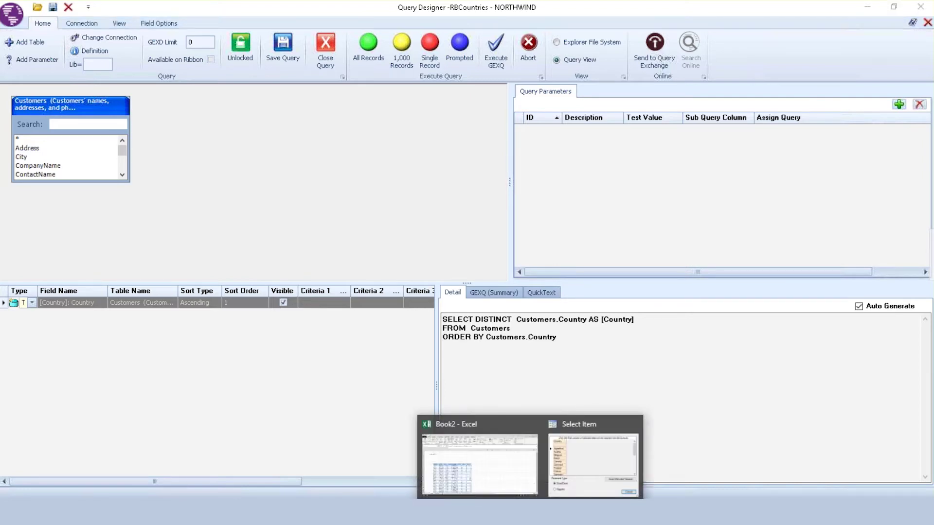
{"action": "left_click", "coordinate": [494, 481]}
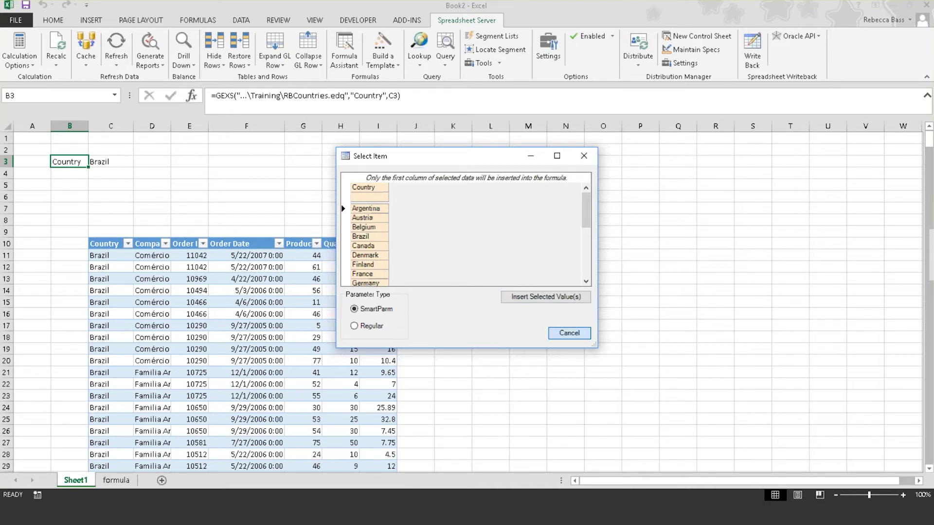
{"action": "left_click", "coordinate": [563, 333]}
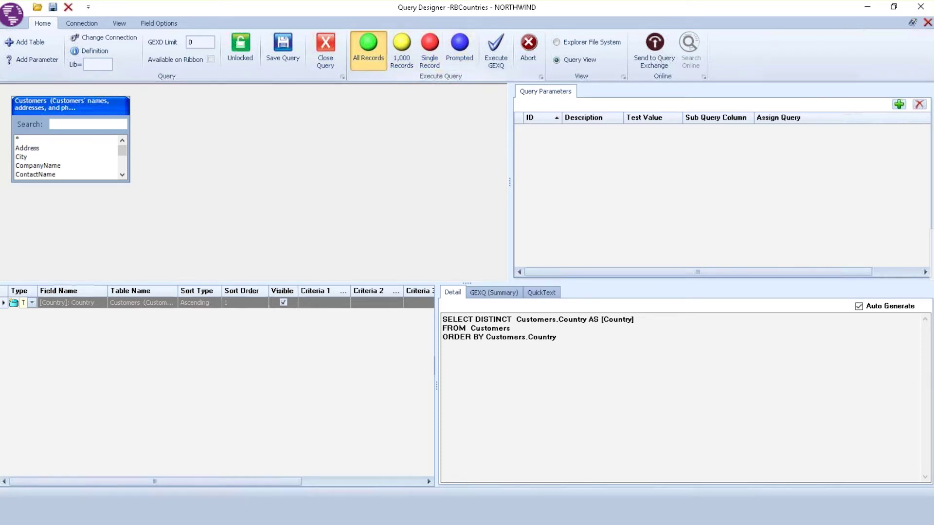
{"action": "left_click", "coordinate": [368, 49]}
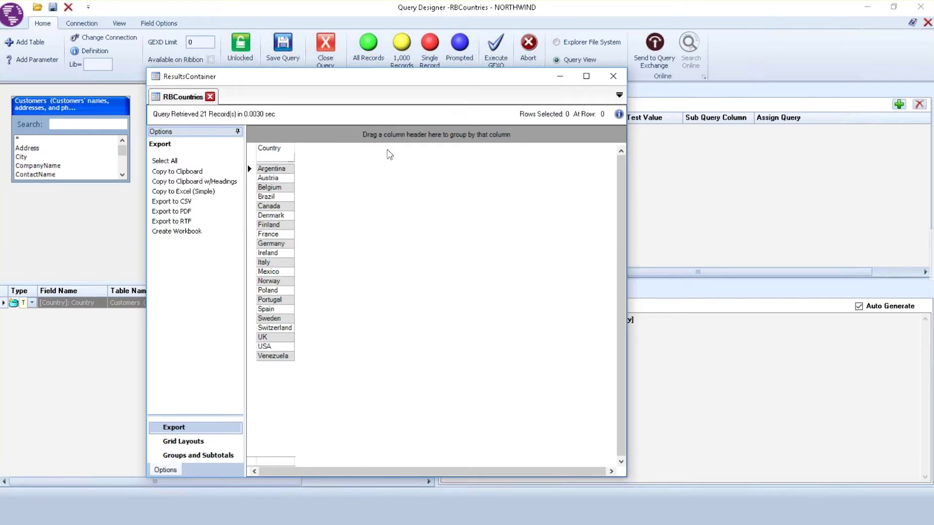
{"action": "left_click", "coordinate": [613, 75]}
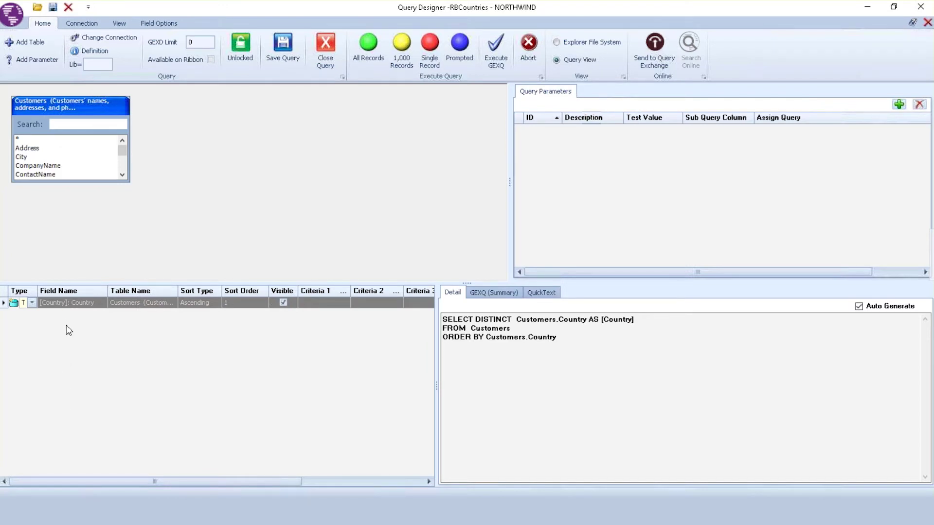
Add the PostalCode field from the Customers table to the RBCountries query.
{"action": "scroll", "coordinate": [122, 161], "scroll_direction": "down", "scroll_amount": 3}
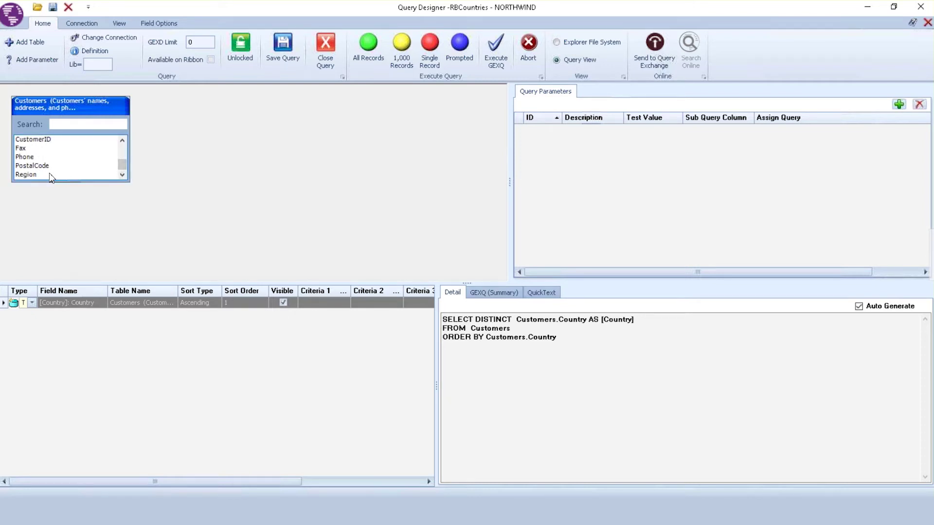
{"action": "left_click_drag", "start_coordinate": [37, 166], "coordinate": [50, 385]}
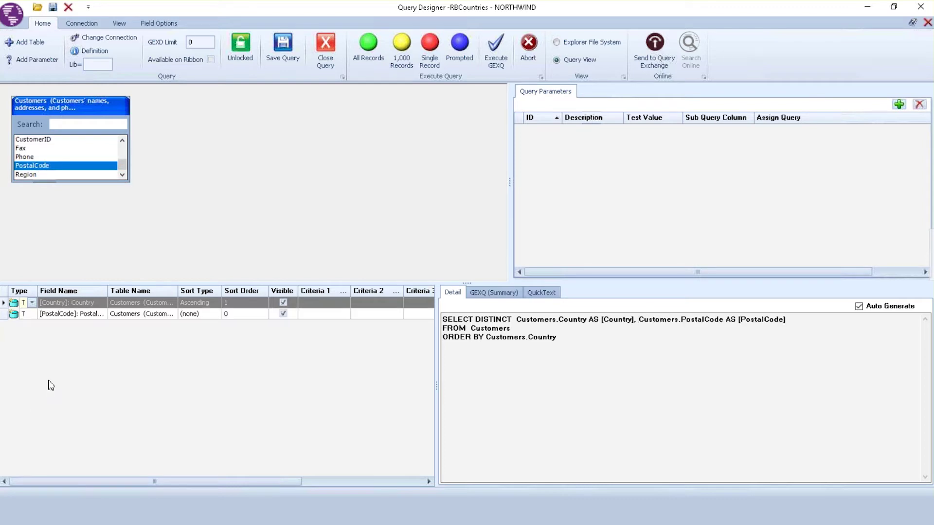
{"action": "left_click", "coordinate": [71, 314]}
{"action": "right_click", "coordinate": [67, 315]}
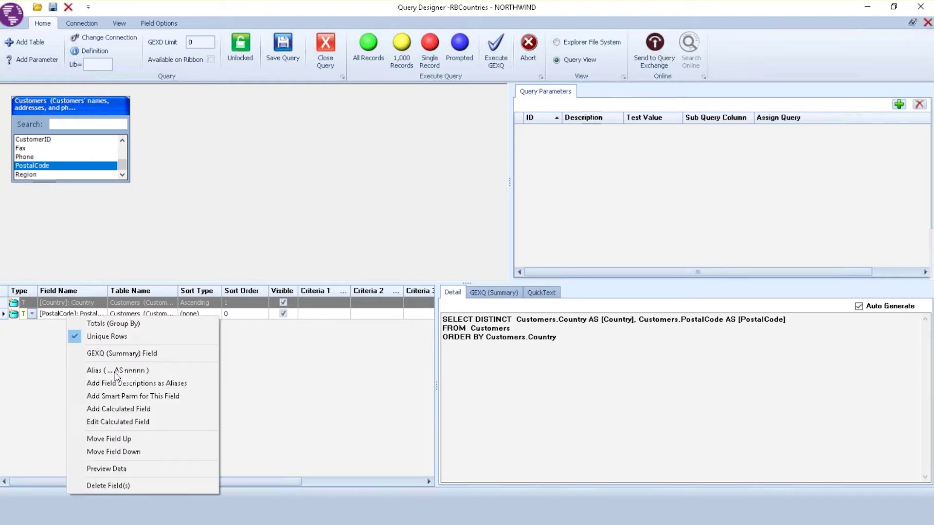
{"action": "left_click", "coordinate": [118, 485]}
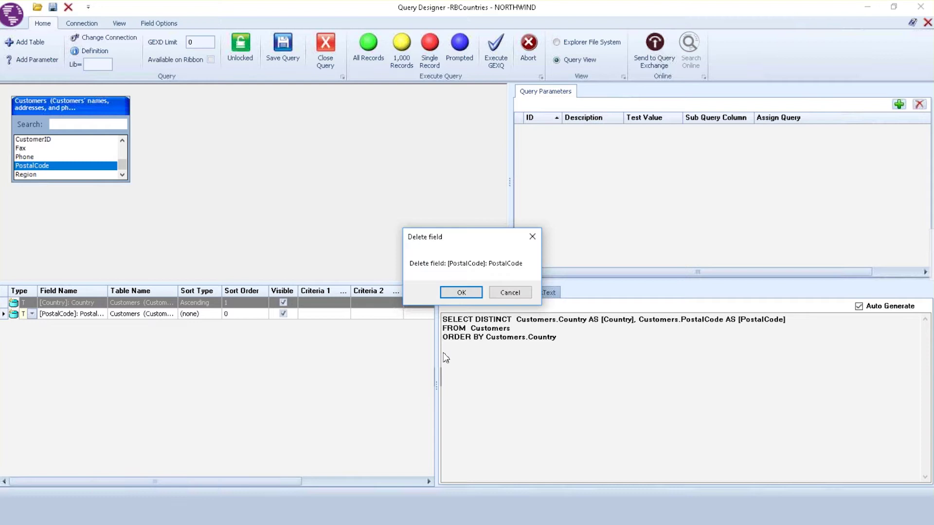
{"action": "left_click", "coordinate": [508, 294]}
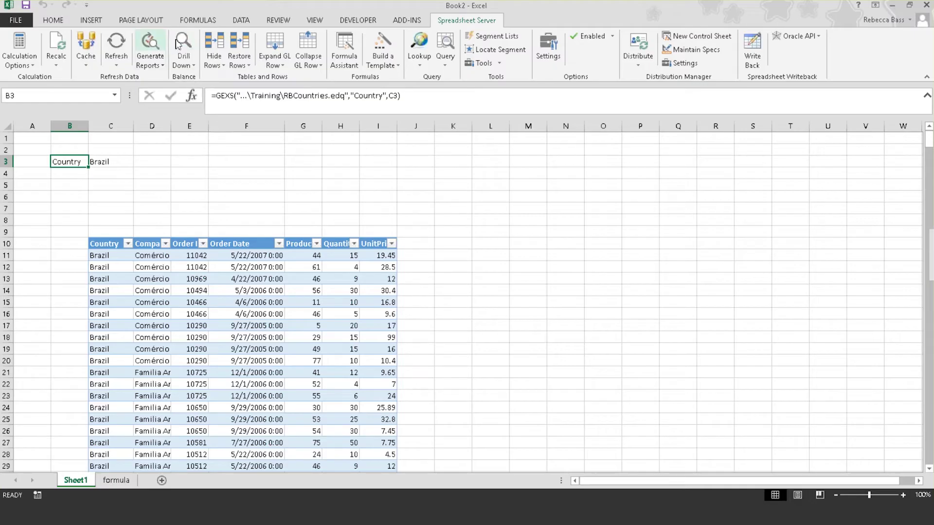
Switch to Excel and drill down on the Country selector in B3 to view the list, inserting no value.
{"action": "left_click", "coordinate": [177, 44]}
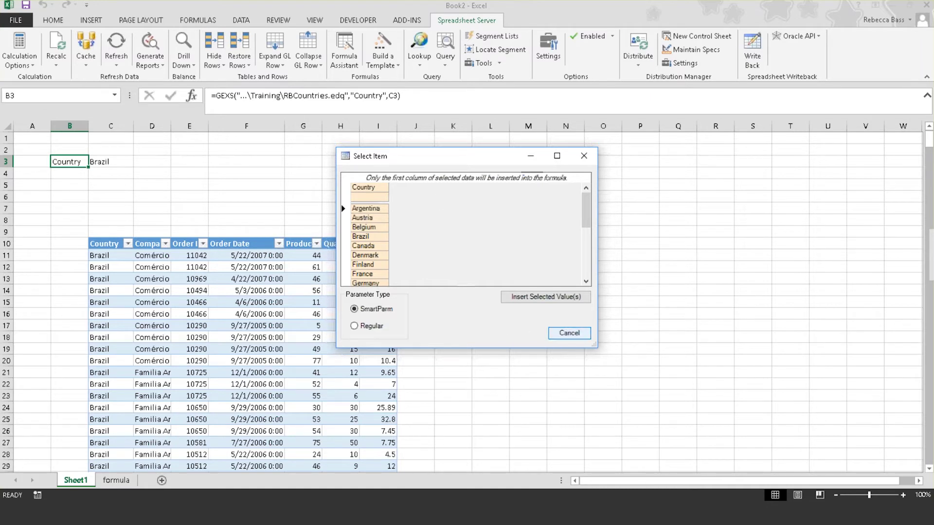
{"action": "left_click", "coordinate": [569, 333]}
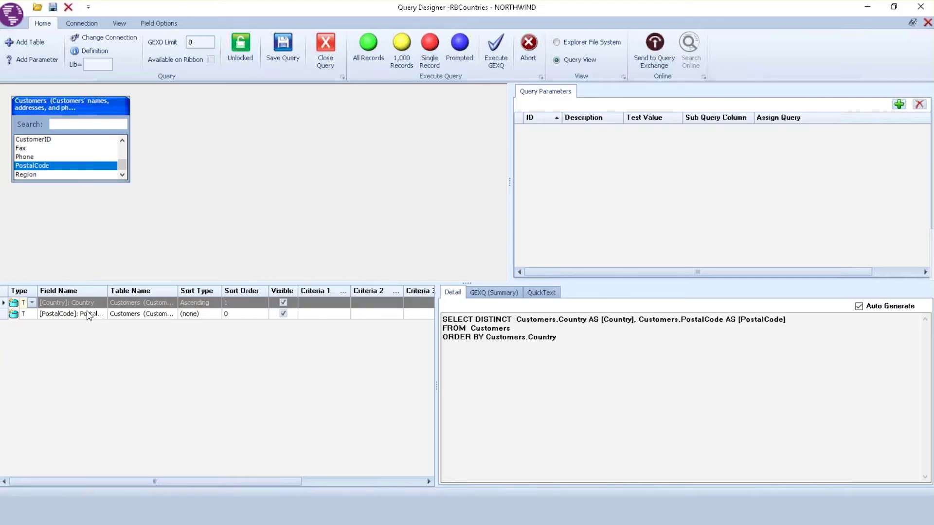
Switch to Query Designer and delete the PostalCode field from the RBCountries query.
{"action": "left_click", "coordinate": [87, 314]}
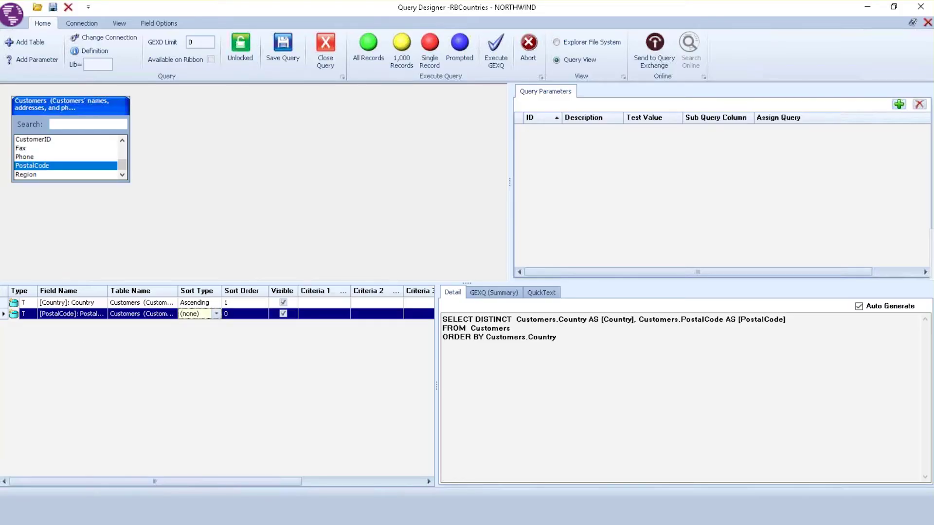
{"action": "right_click", "coordinate": [87, 312]}
{"action": "left_click", "coordinate": [120, 480]}
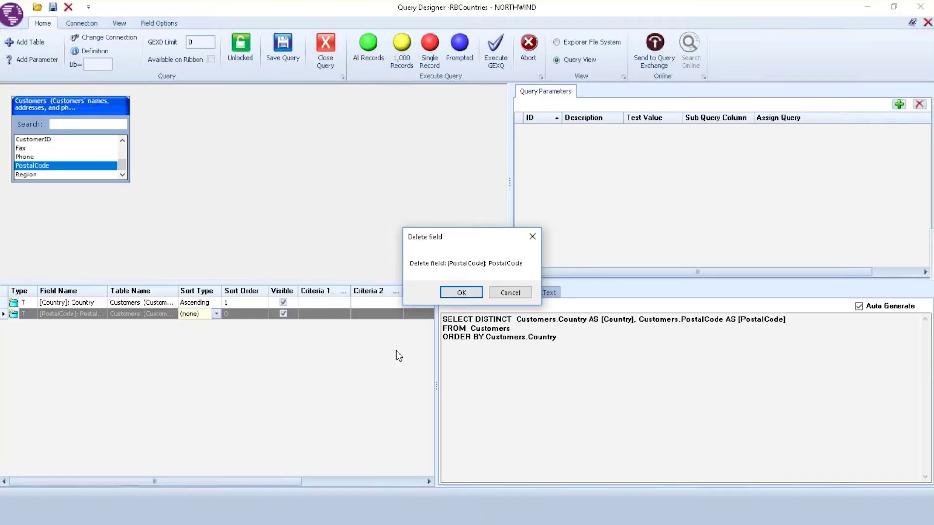
{"action": "left_click", "coordinate": [461, 293]}
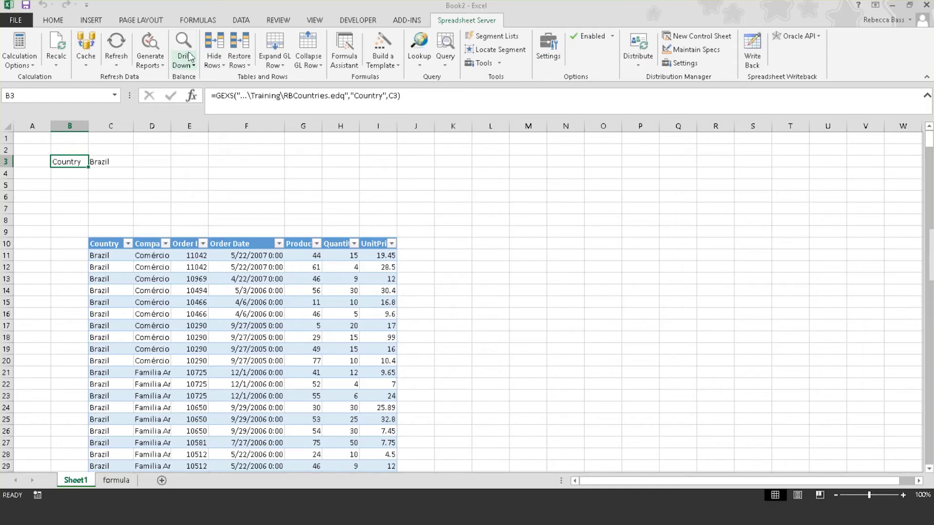
{"action": "left_click", "coordinate": [101, 163]}
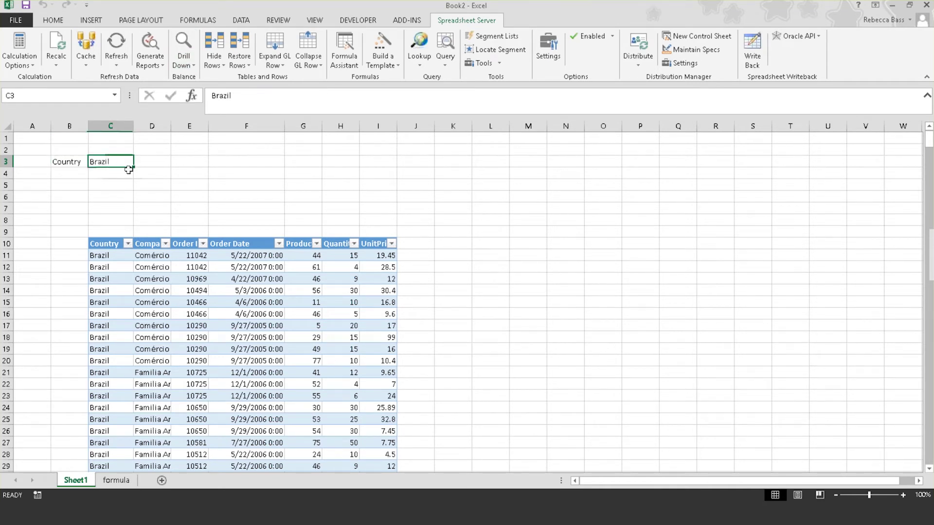
{"action": "left_click", "coordinate": [63, 166]}
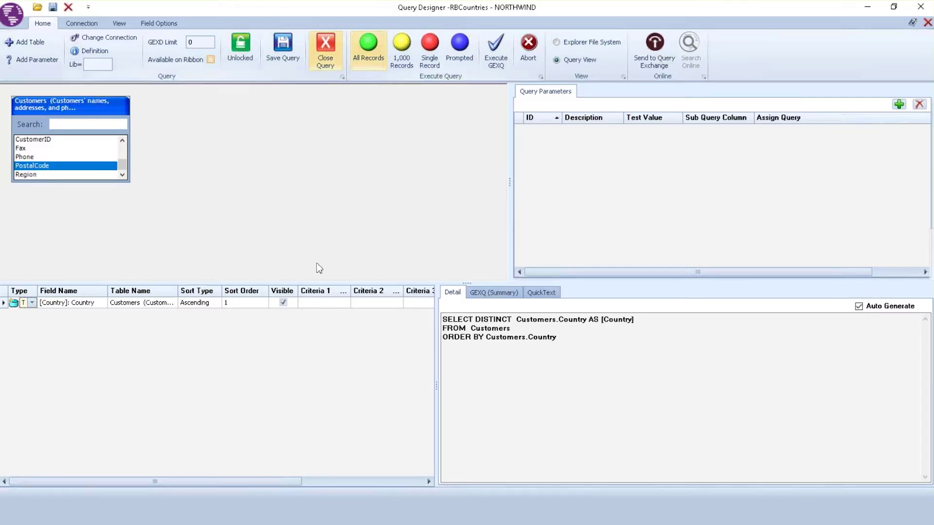
In Query Designer, save a copy of the query as RBCountries.edq in the Explore folder under Queries.
{"action": "left_click", "coordinate": [14, 15]}
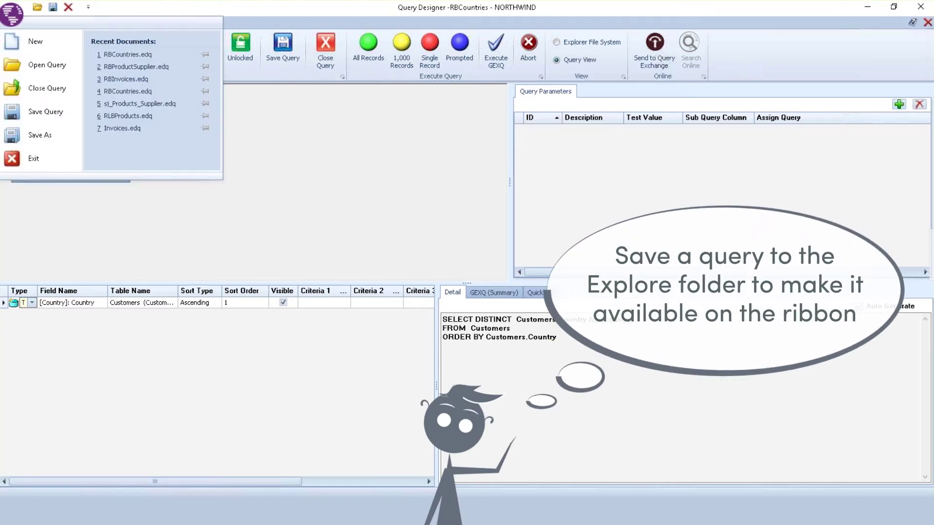
{"action": "left_click", "coordinate": [35, 135]}
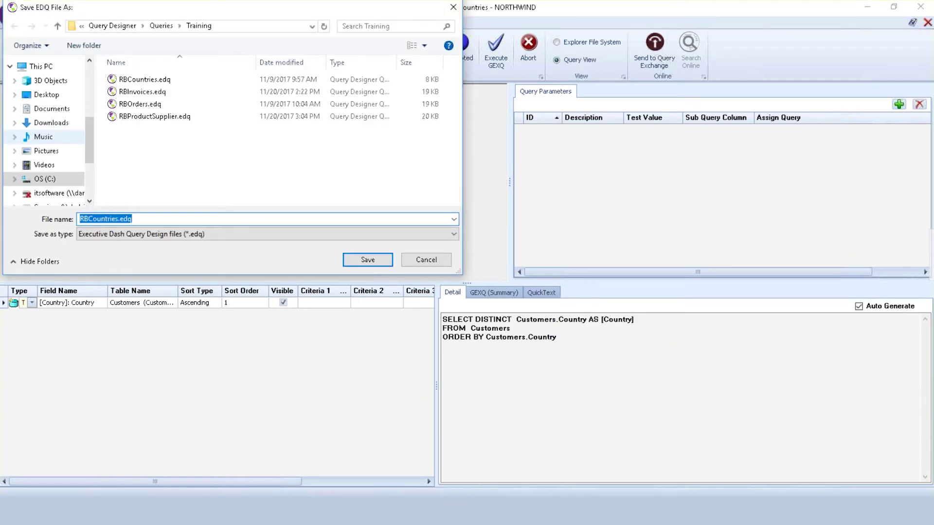
{"action": "left_click", "coordinate": [162, 26]}
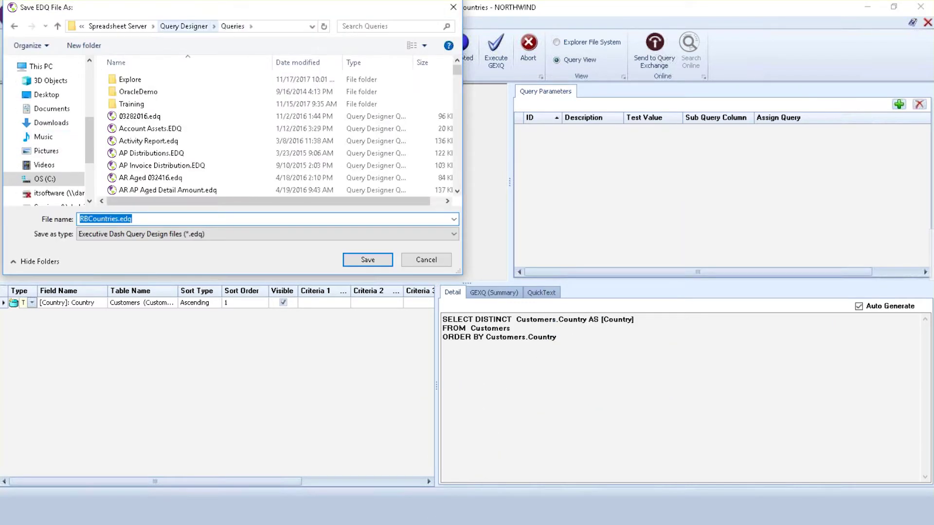
{"action": "double_click", "coordinate": [136, 82]}
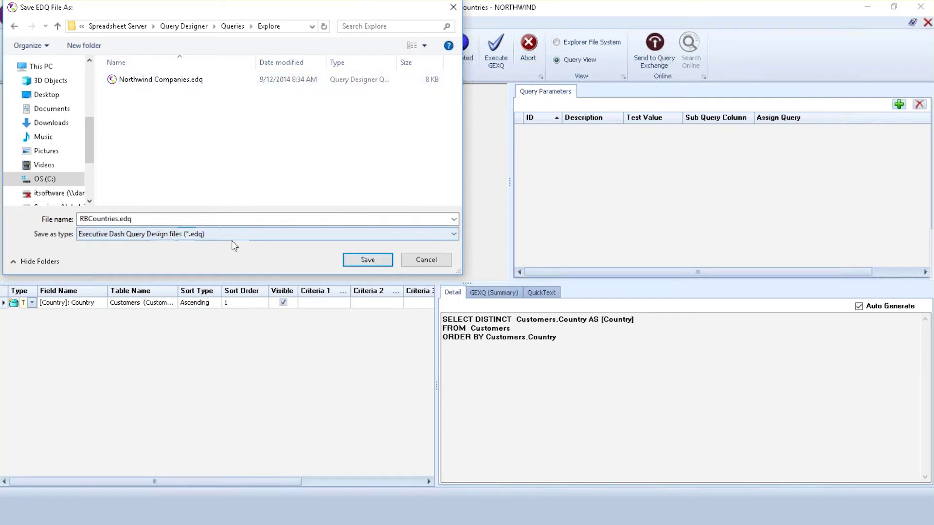
{"action": "left_click", "coordinate": [367, 260]}
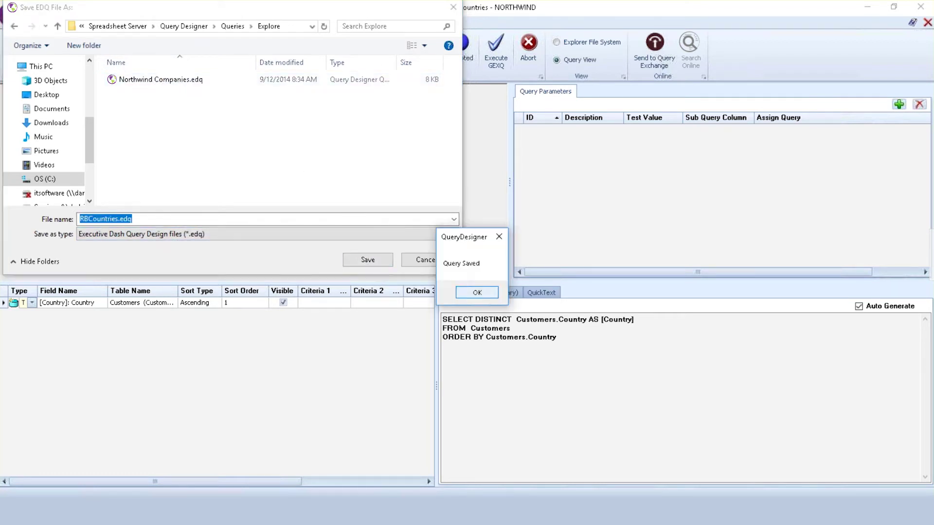
{"action": "left_click", "coordinate": [475, 292]}
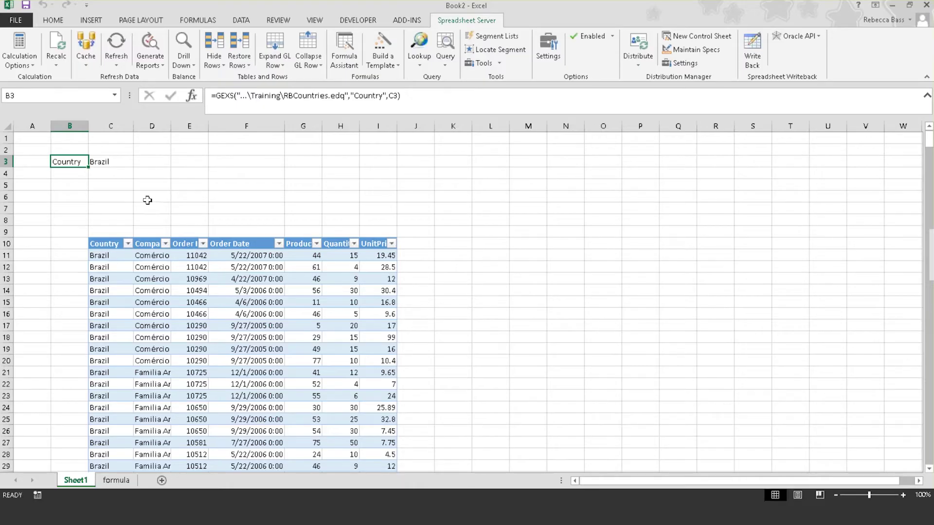
Switch to Excel and refresh the Spreadsheet Server queries.
{"action": "left_click", "coordinate": [116, 64]}
{"action": "left_click", "coordinate": [125, 92]}
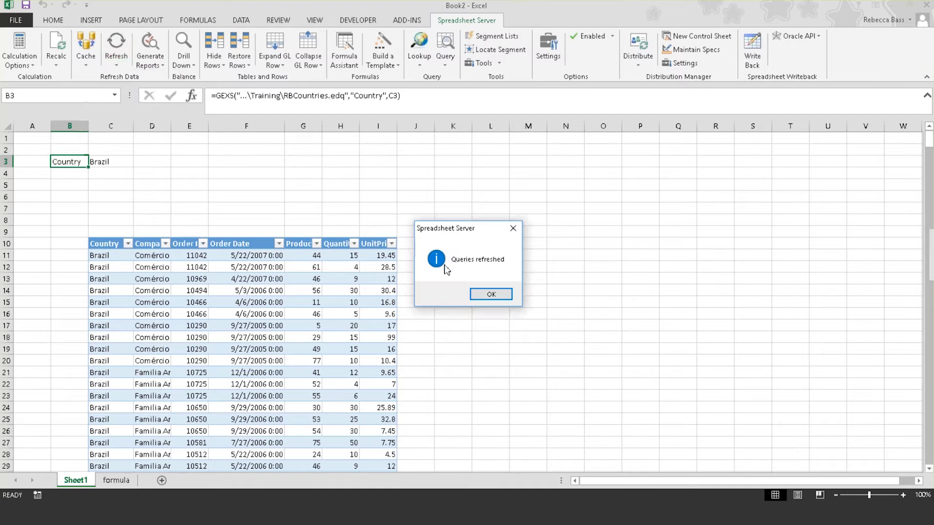
{"action": "left_click", "coordinate": [485, 294]}
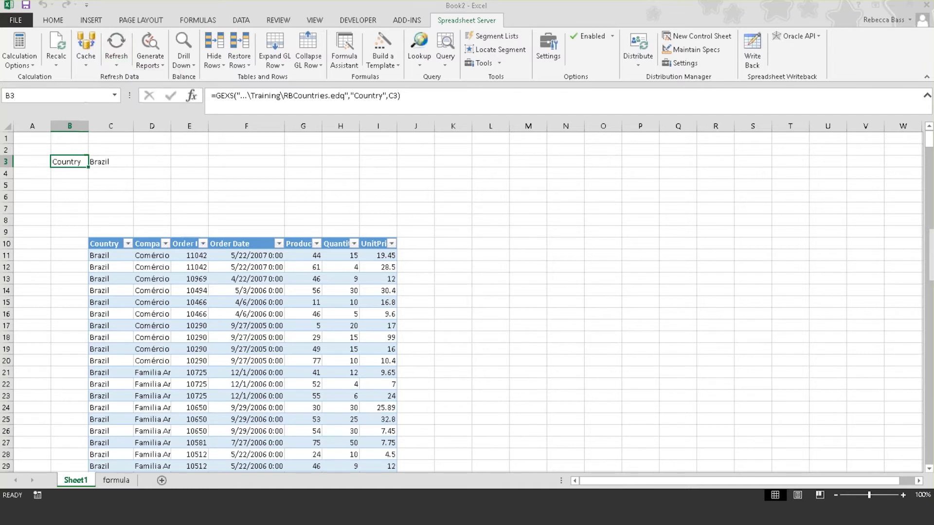
Insert Denmark into D3 on Sheet1 using the RBCountries lookup with the SmartParm parameter type.
{"action": "left_click", "coordinate": [158, 159]}
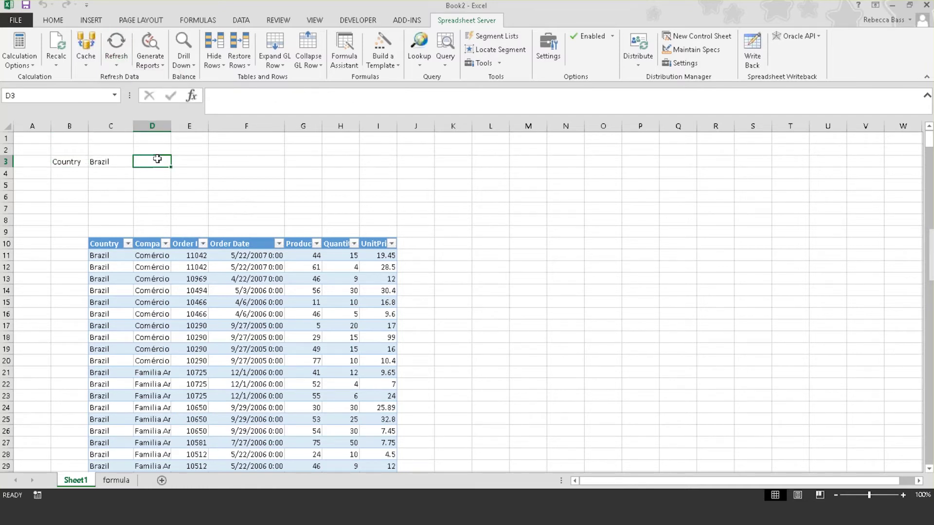
{"action": "left_click", "coordinate": [417, 67]}
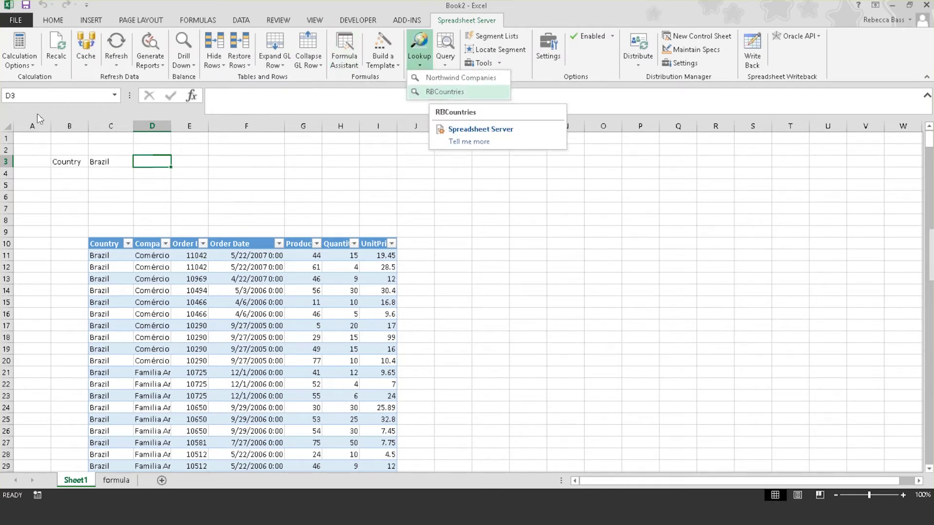
{"action": "left_click", "coordinate": [427, 92]}
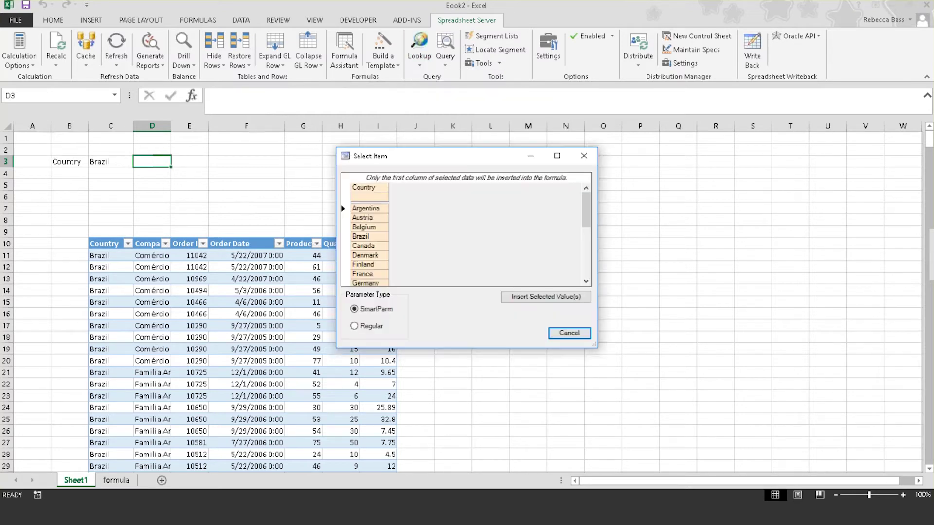
{"action": "left_click", "coordinate": [366, 255]}
{"action": "left_click", "coordinate": [514, 301]}
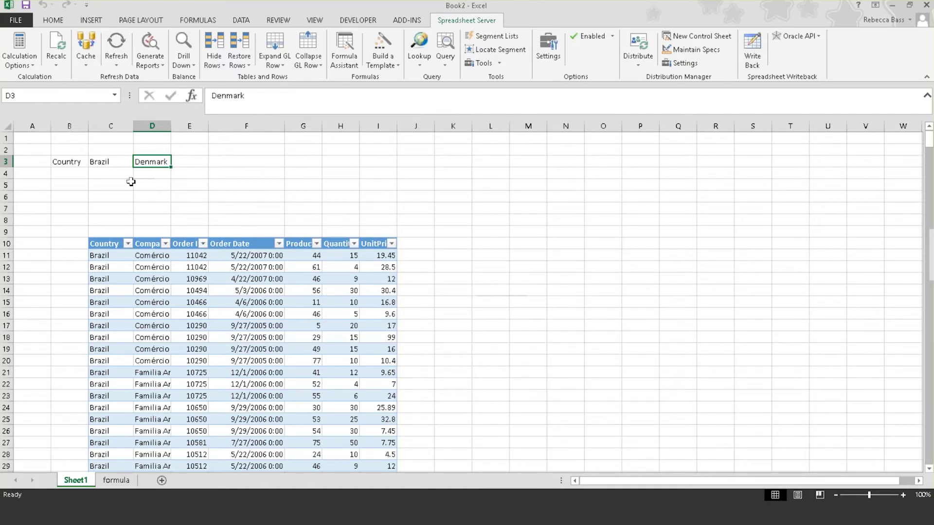
Compare the contents of the looked-up country cell D3 with the GEXS formula in B3.
{"action": "left_click", "coordinate": [65, 162]}
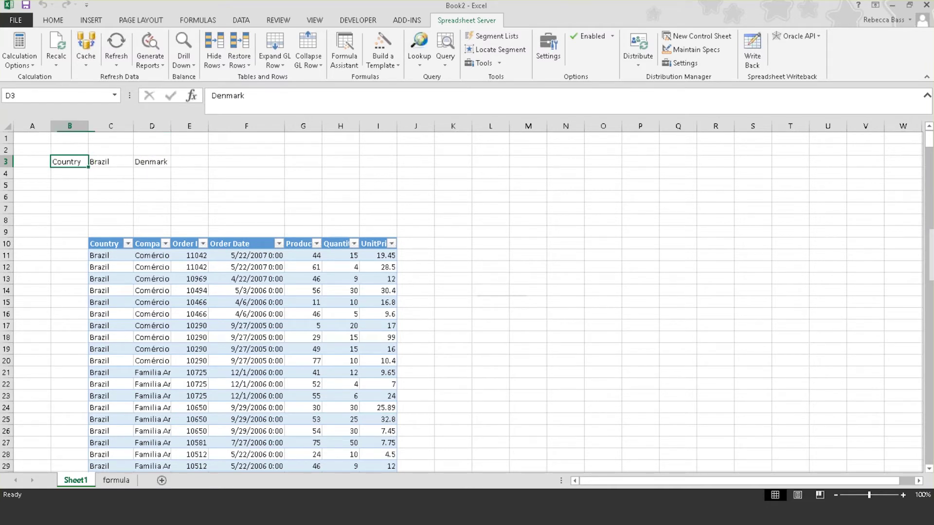
{"action": "left_click", "coordinate": [146, 161]}
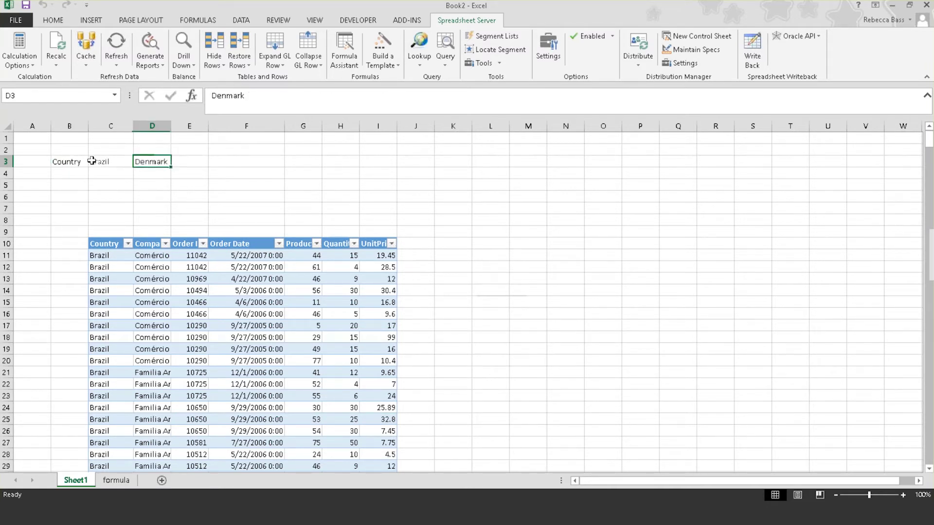
{"action": "left_click", "coordinate": [71, 160]}
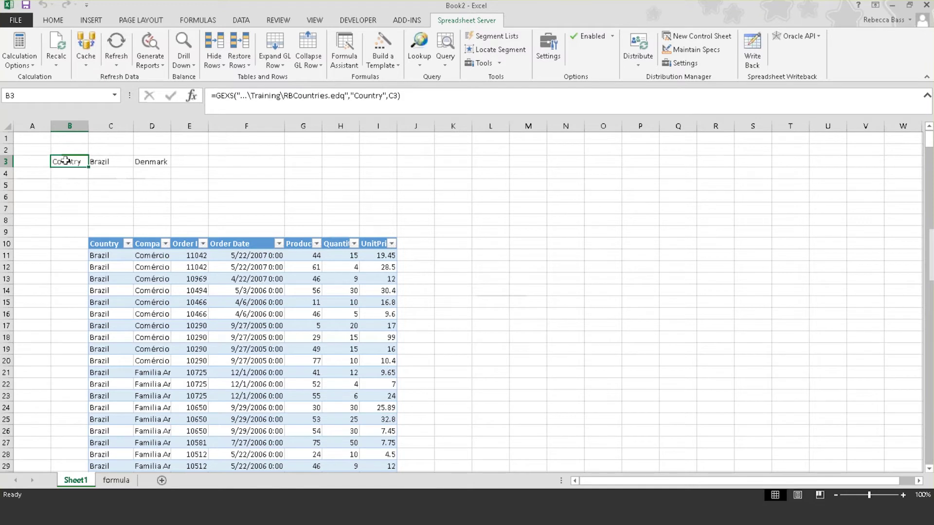
Insert France into E3 using the RBCountries lookup with the SmartParm parameter type.
{"action": "left_click", "coordinate": [179, 163]}
{"action": "left_click", "coordinate": [419, 58]}
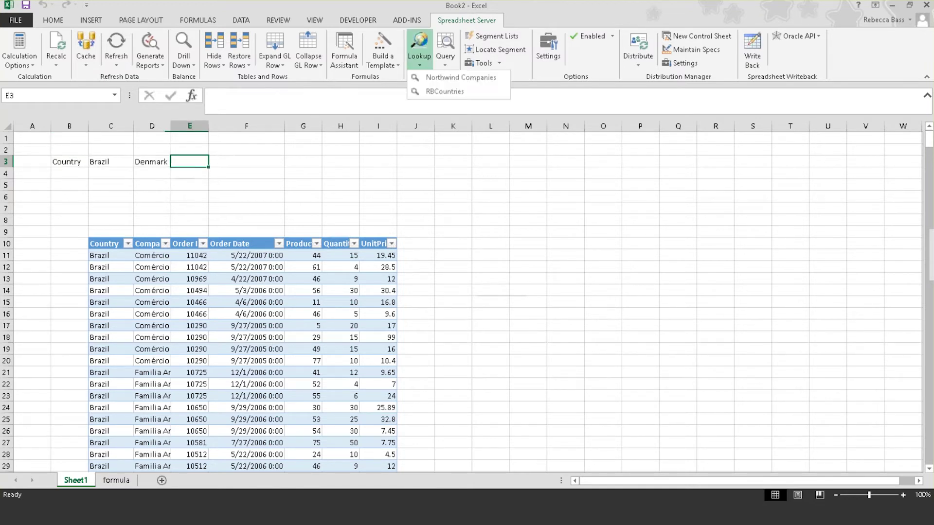
{"action": "left_click", "coordinate": [432, 92]}
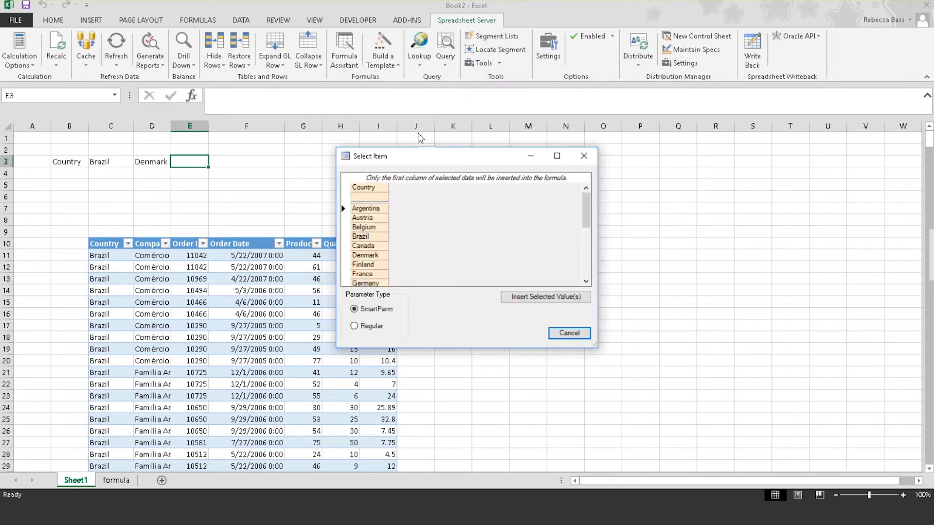
{"action": "left_click", "coordinate": [372, 274]}
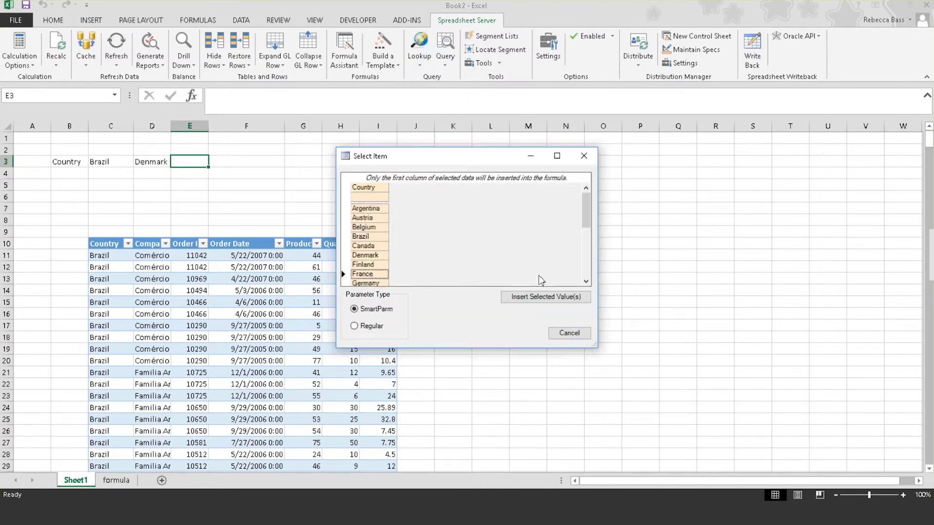
{"action": "left_click", "coordinate": [567, 297]}
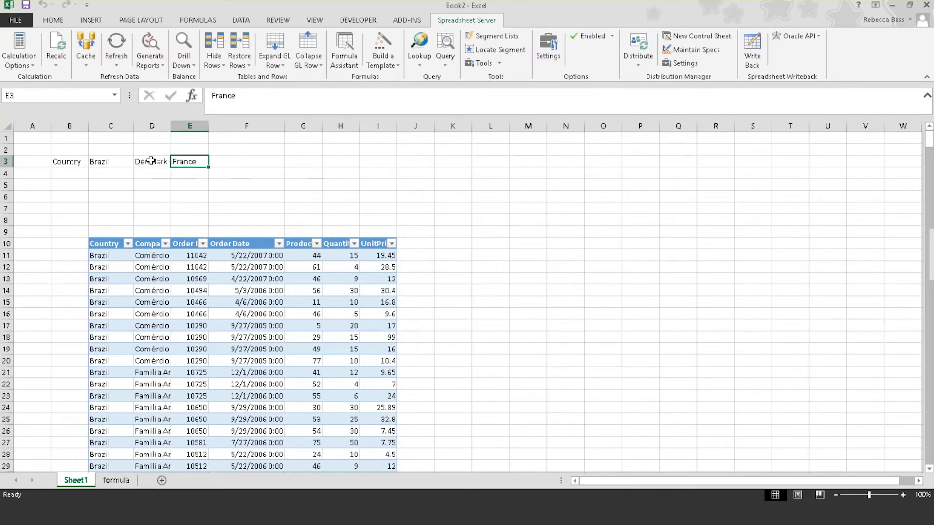
Clear the looked-up countries from cells D3 and E3 on Sheet1.
{"action": "left_click_drag", "start_coordinate": [155, 165], "coordinate": [181, 162]}
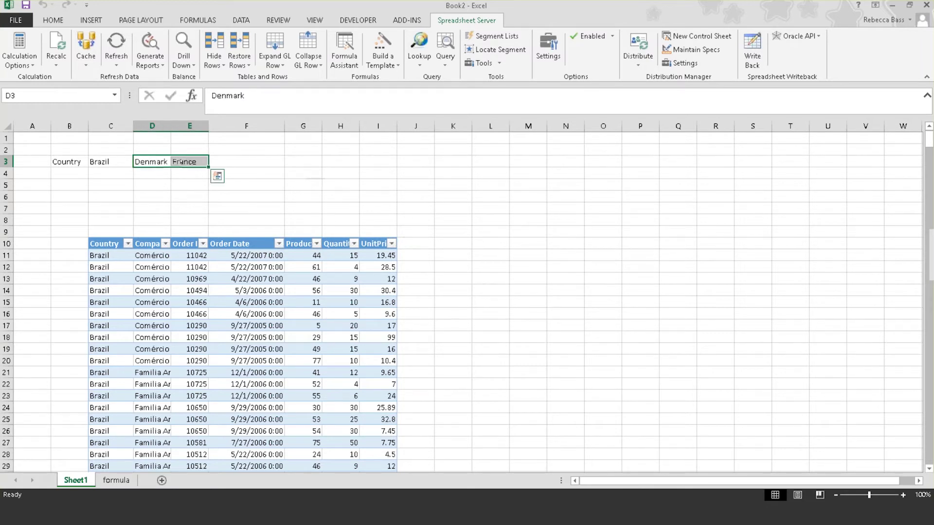
{"action": "key", "text": "Delete"}
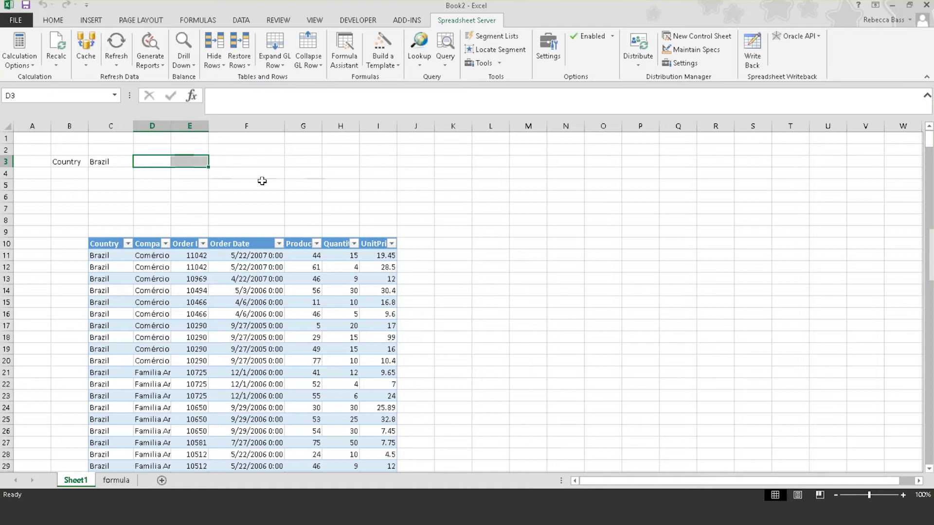
{"action": "left_click", "coordinate": [262, 181]}
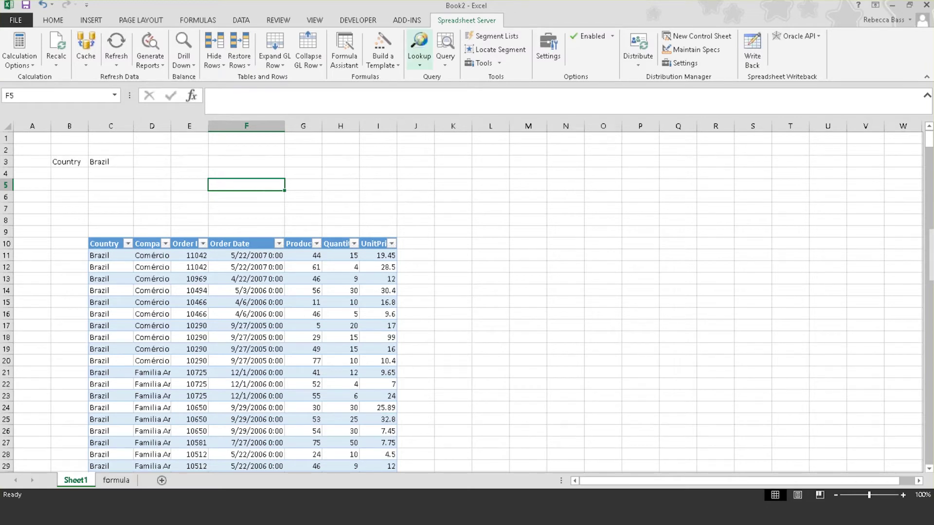
{"action": "left_click", "coordinate": [419, 64]}
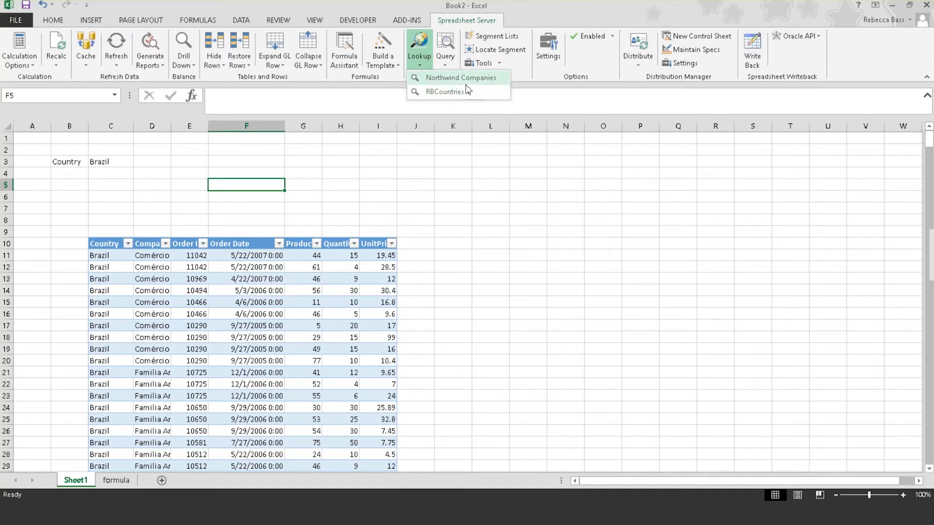
{"action": "left_click", "coordinate": [427, 177]}
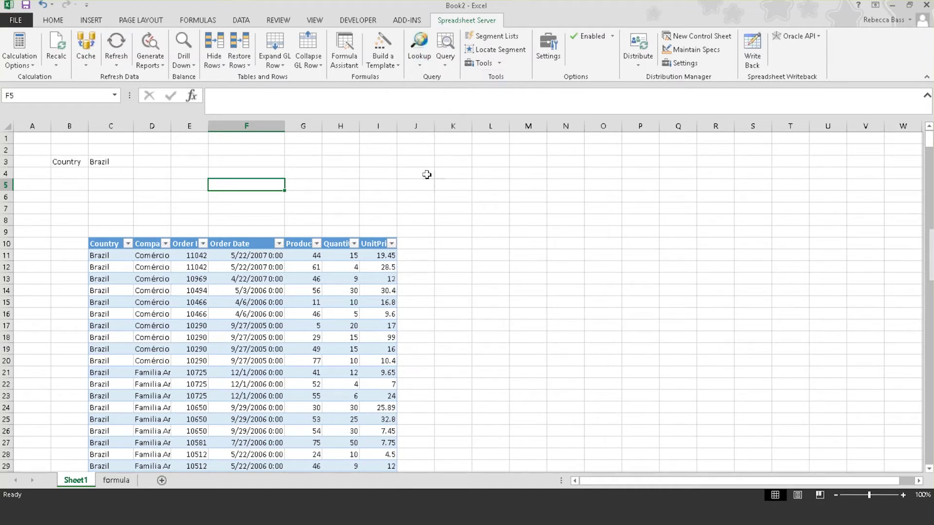
{"action": "left_click", "coordinate": [426, 184]}
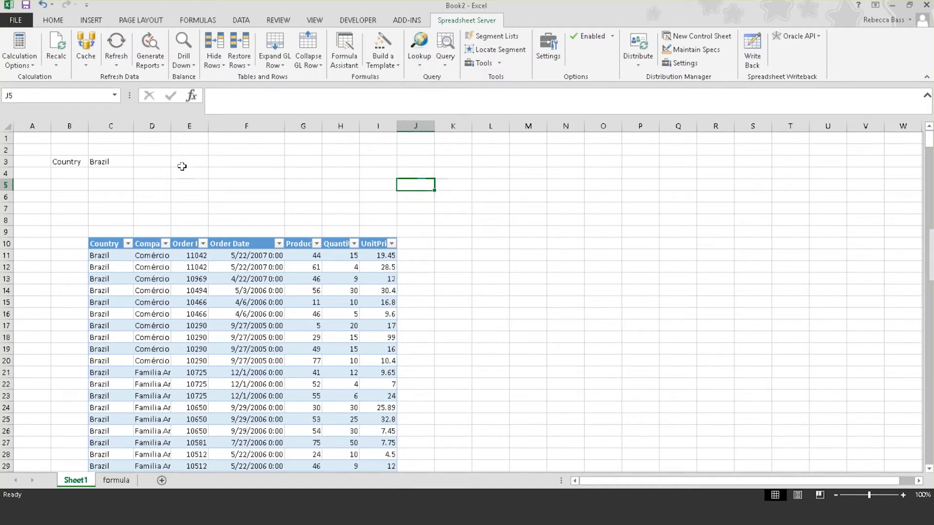
{"action": "left_click", "coordinate": [140, 184]}
Drill down on the GEXS formula in B3 and insert all countries from Argentina to Venezuela as a SmartParm value in C3.
{"action": "left_click", "coordinate": [76, 168]}
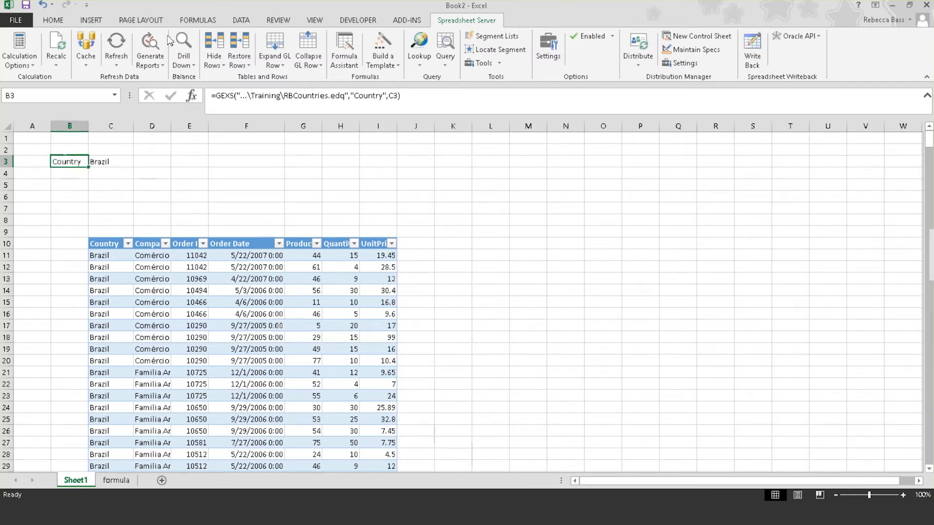
{"action": "left_click", "coordinate": [183, 43]}
{"action": "left_click", "coordinate": [358, 209]}
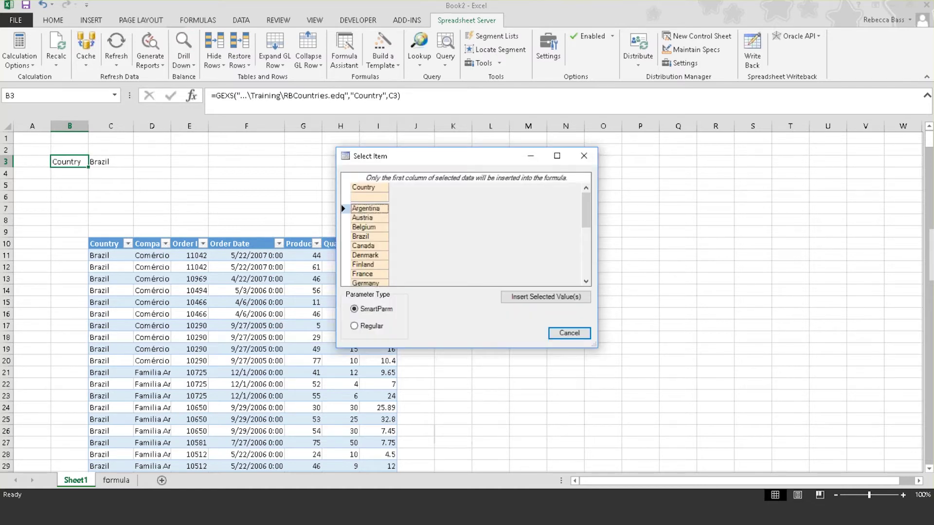
{"action": "scroll", "coordinate": [365, 233], "scroll_direction": "down", "scroll_amount": 5}
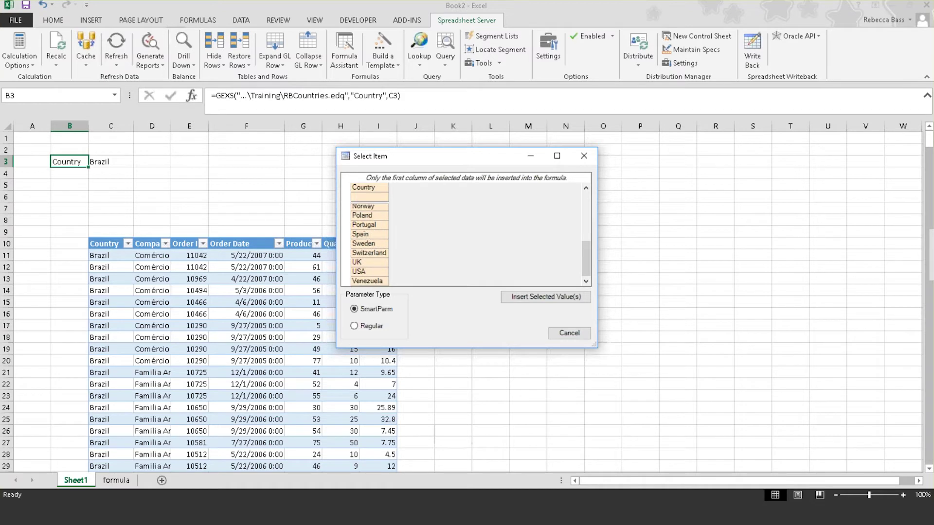
{"action": "left_click", "coordinate": [343, 281], "text": "shift"}
{"action": "left_click", "coordinate": [516, 297]}
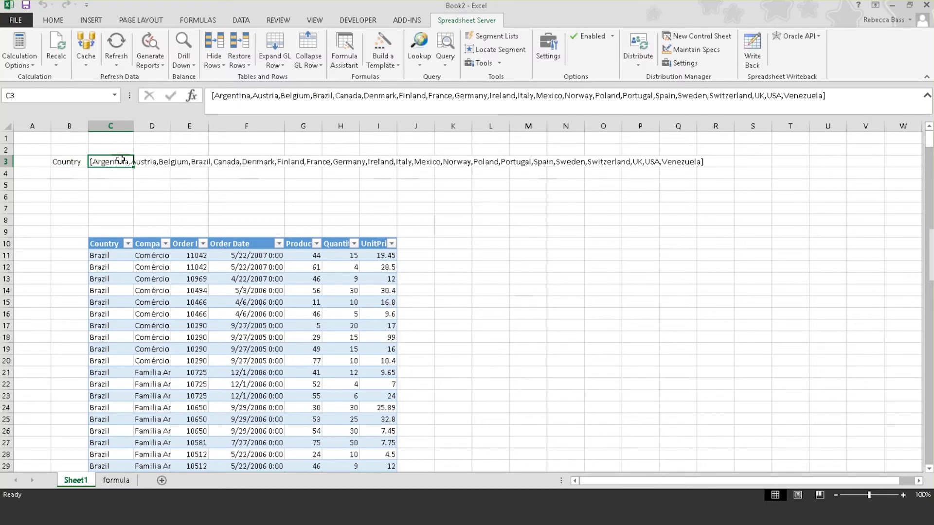
Replace the country list in C3 with the * wildcard.
{"action": "key", "text": "BackSpace"}
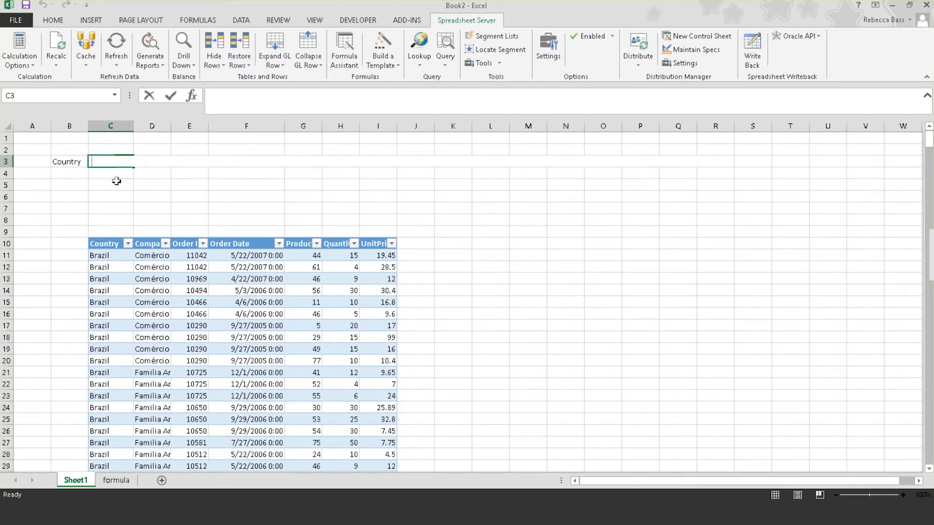
{"action": "key", "text": "Return"}
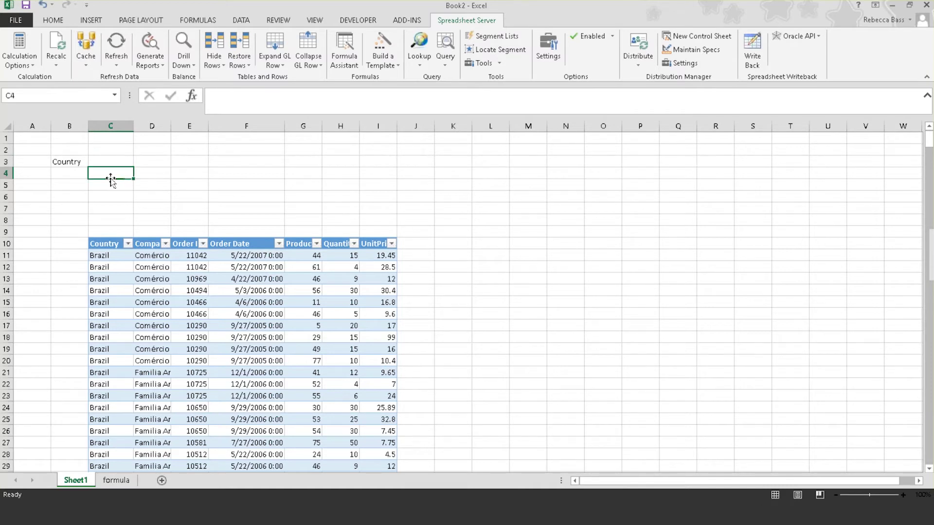
{"action": "left_click", "coordinate": [113, 161]}
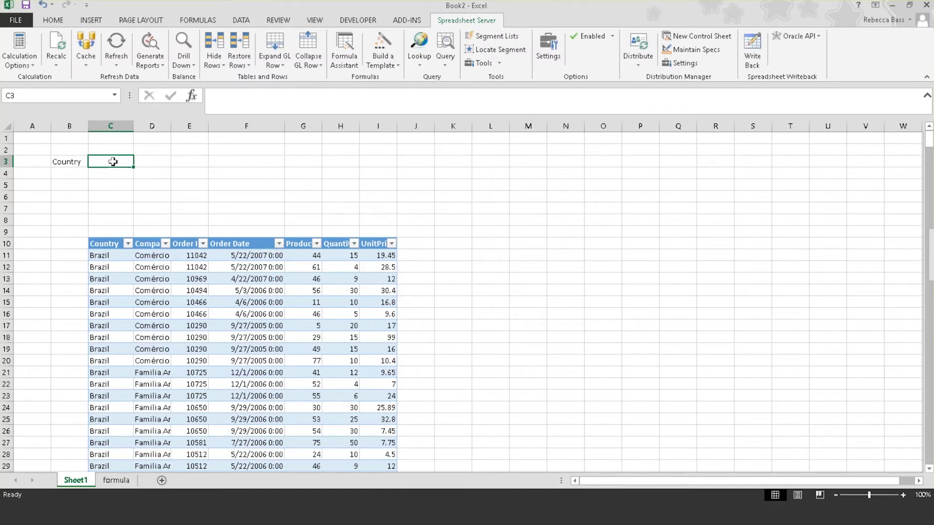
{"action": "type", "text": "*"}
{"action": "key", "text": "Return"}
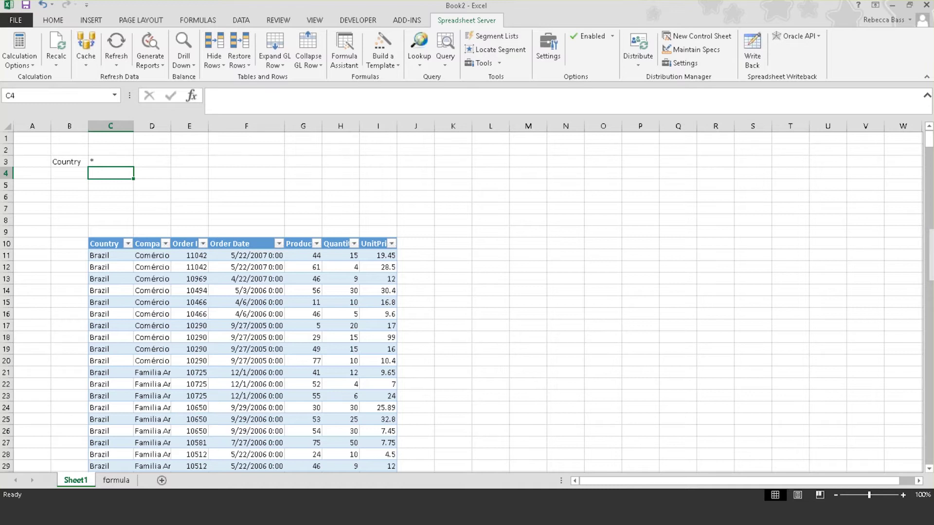
Clear the wildcard from C3, leaving the country parameter cell blank.
{"action": "left_click", "coordinate": [111, 161]}
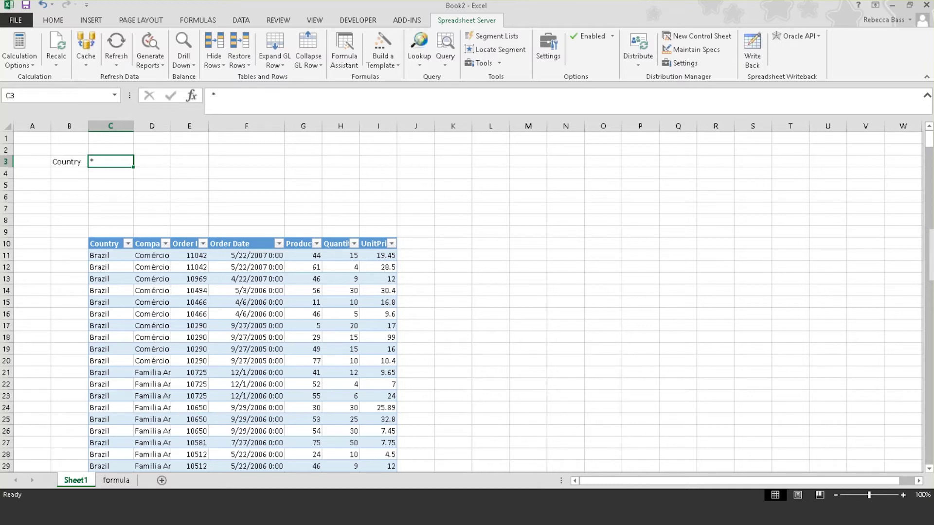
{"action": "left_click", "coordinate": [83, 162]}
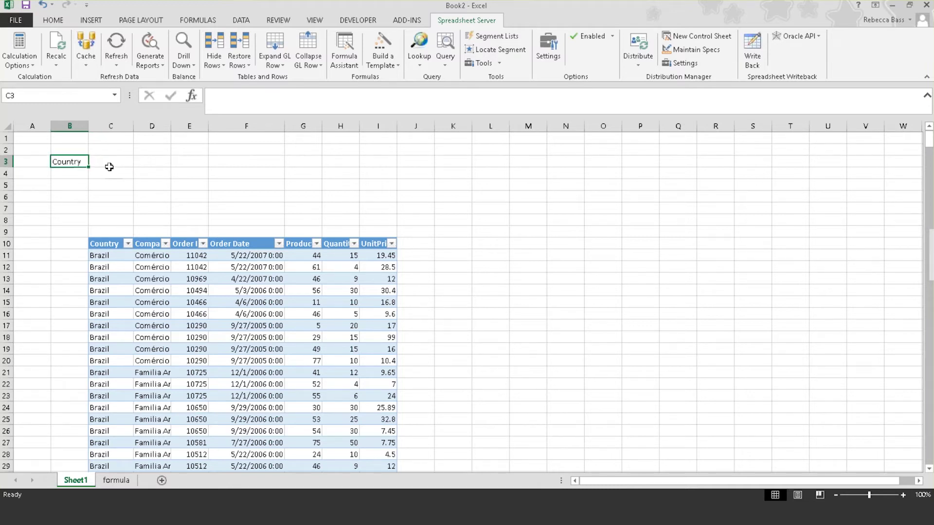
{"action": "left_click", "coordinate": [114, 163]}
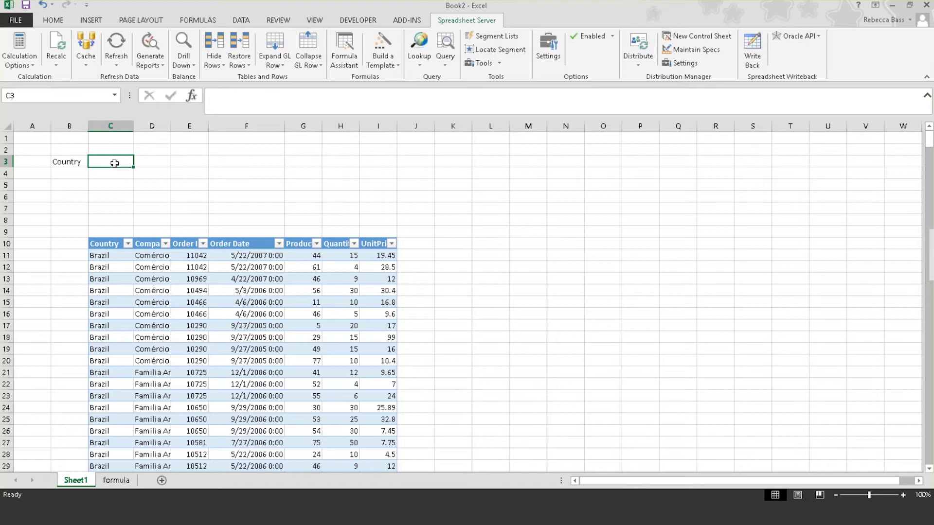
{"action": "left_click", "coordinate": [85, 174]}
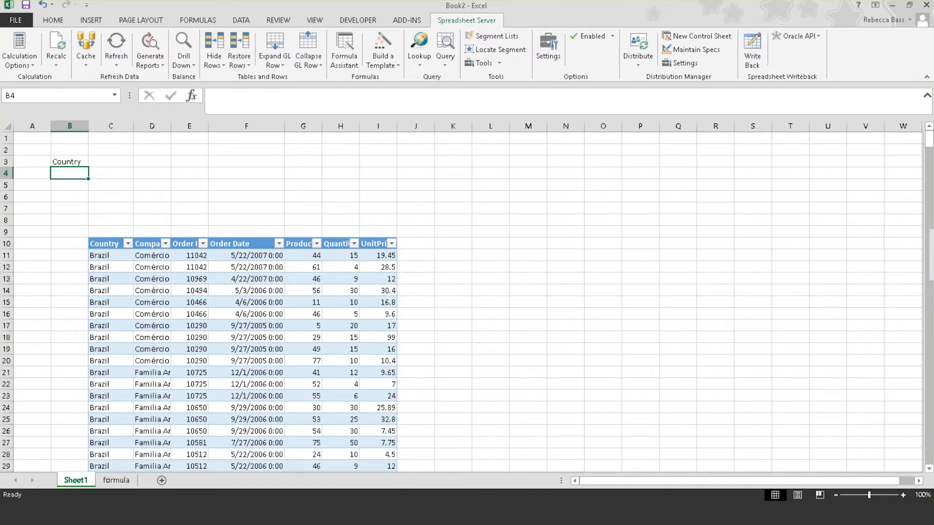
Switch to Query Designer, close the RBCountries query and open RBInvoices.edq from the Training folder.
{"action": "mouse_move", "coordinate": [559, 515]}
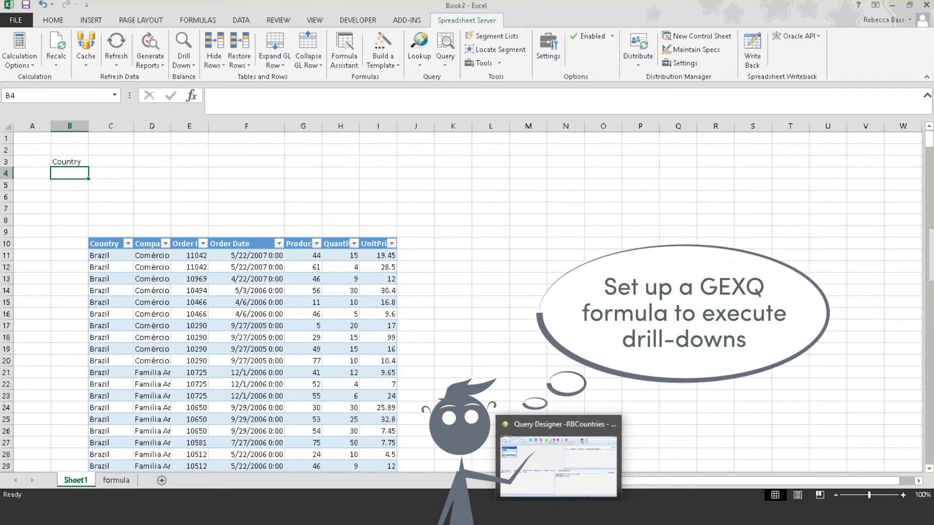
{"action": "left_click", "coordinate": [558, 462]}
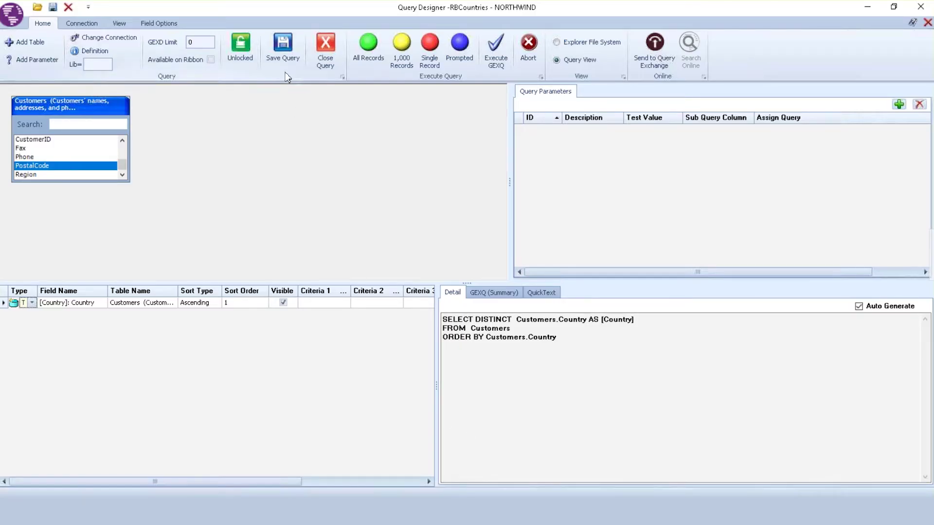
{"action": "left_click", "coordinate": [325, 49]}
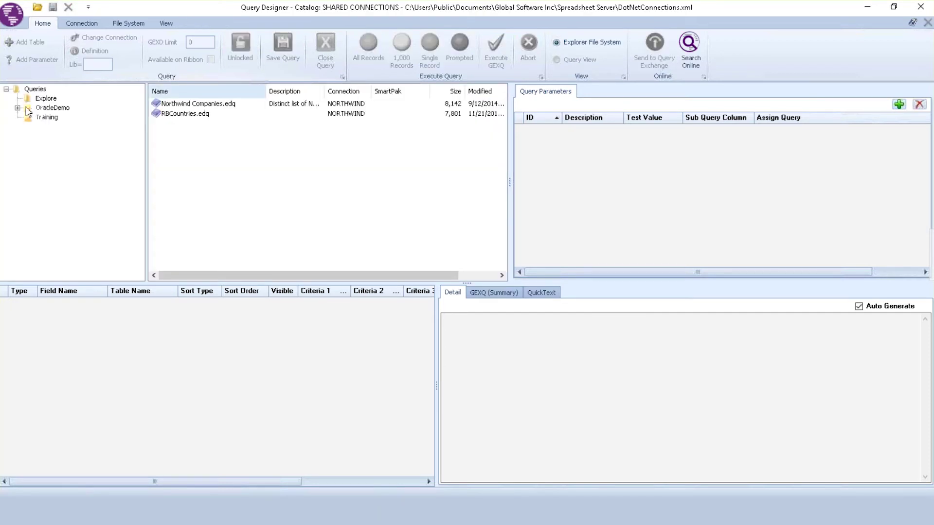
{"action": "left_click", "coordinate": [46, 117]}
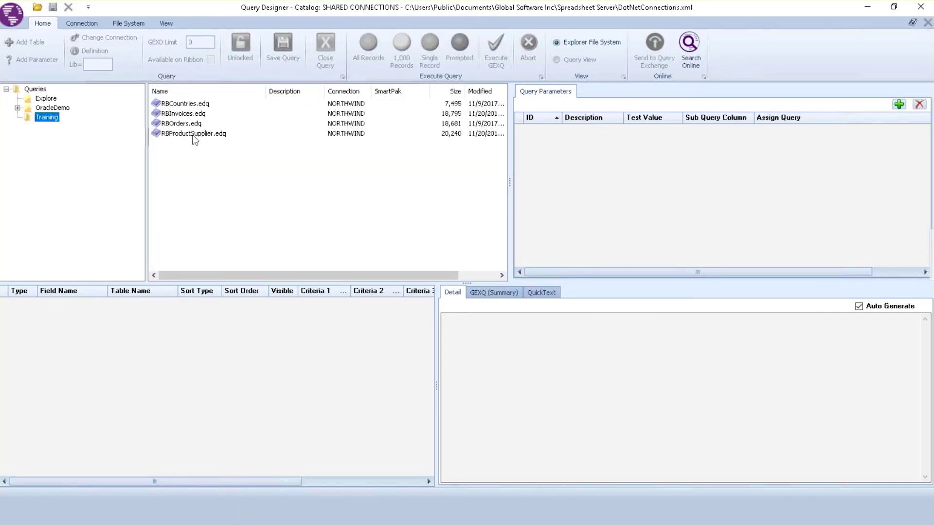
{"action": "double_click", "coordinate": [191, 114]}
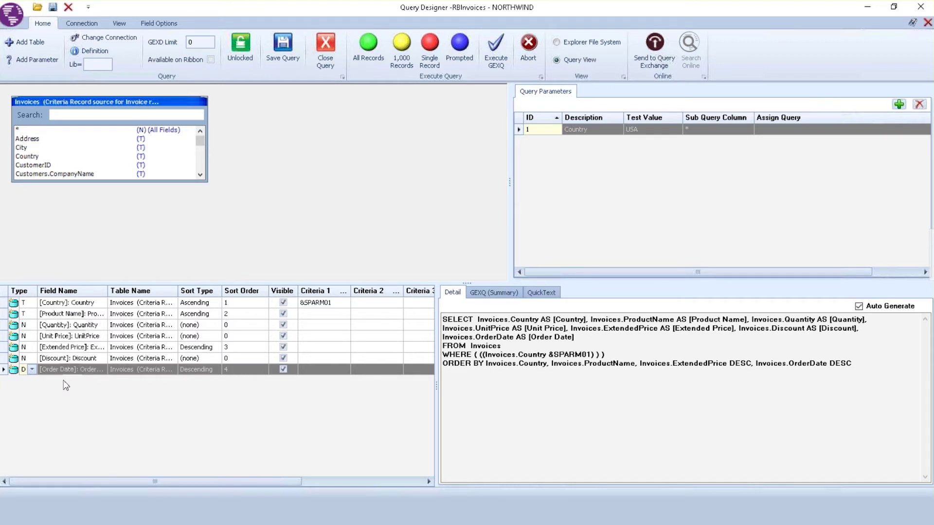
Make the Product Name field a GEXQ summary field with the Count summary type.
{"action": "left_click", "coordinate": [62, 315]}
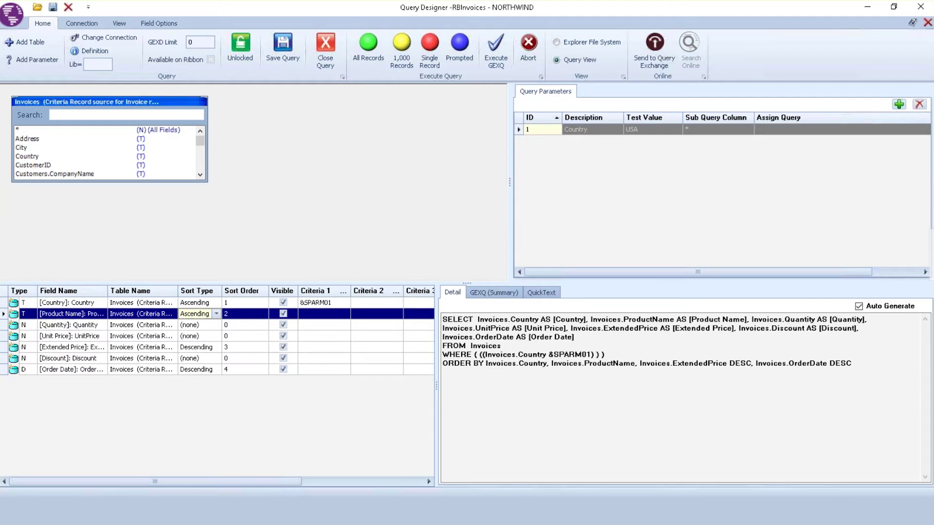
{"action": "right_click", "coordinate": [65, 315]}
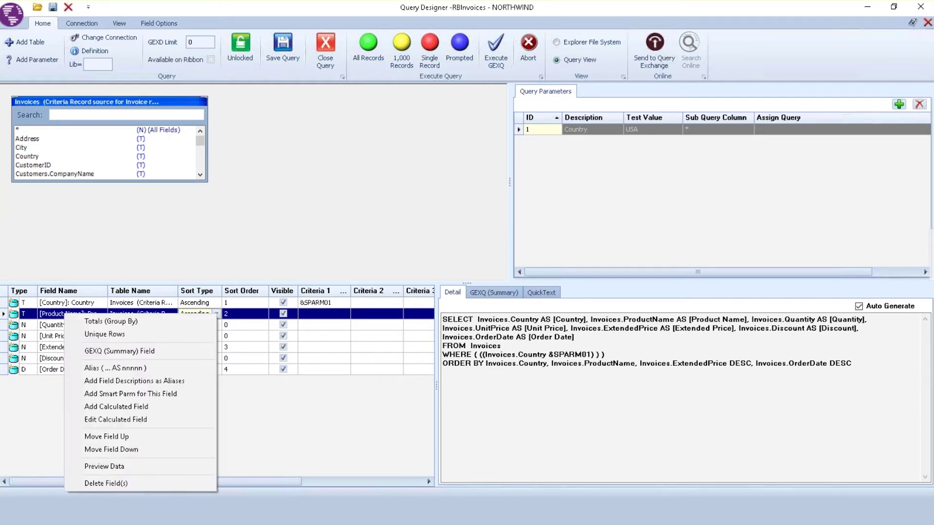
{"action": "left_click", "coordinate": [110, 359]}
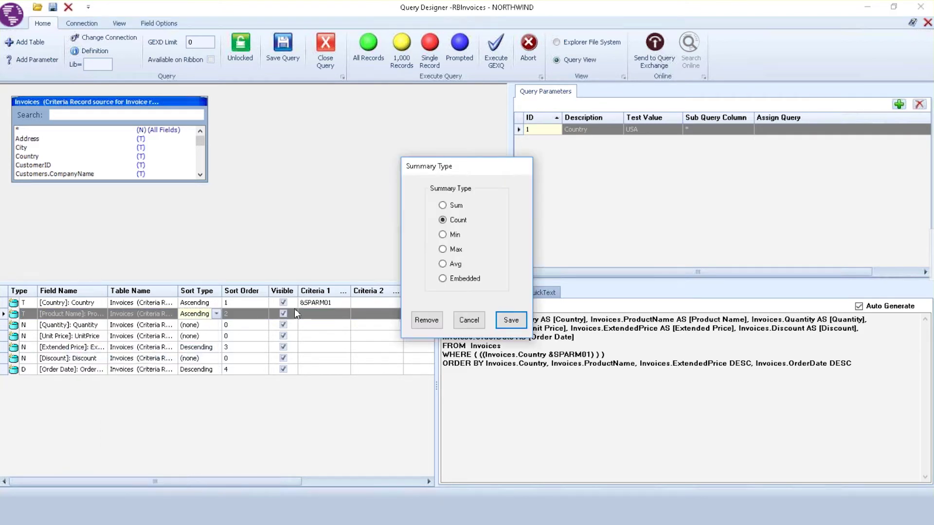
{"action": "left_click", "coordinate": [448, 220]}
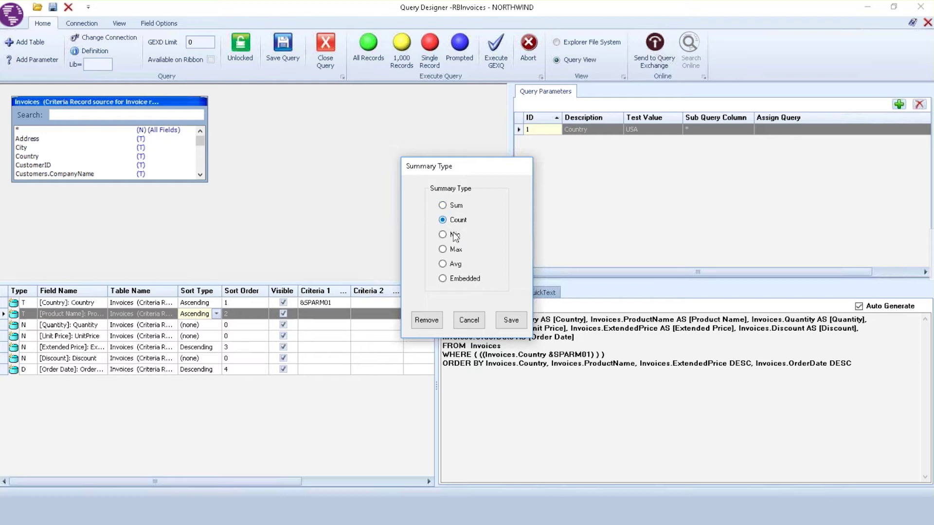
{"action": "left_click", "coordinate": [511, 320]}
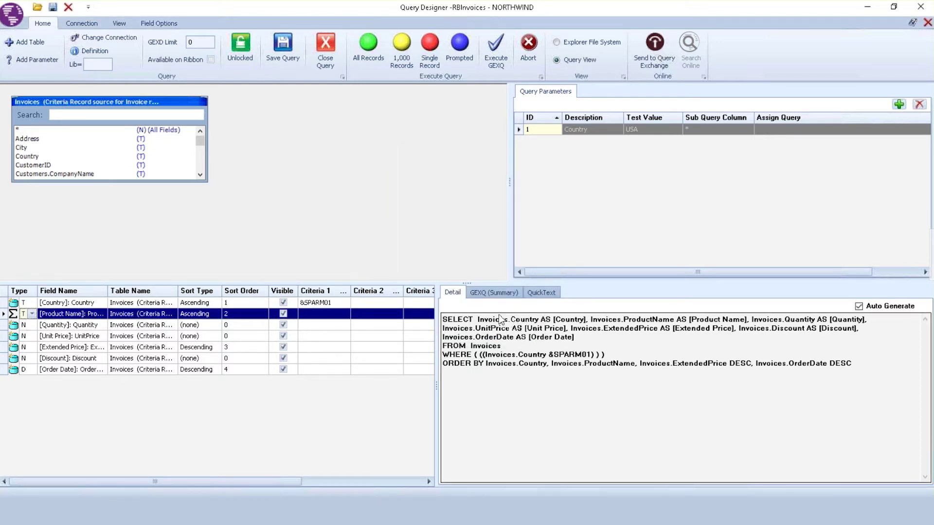
Execute the GEXQ summary of RBInvoices using the Country parameter's existing test value.
{"action": "left_click", "coordinate": [652, 129]}
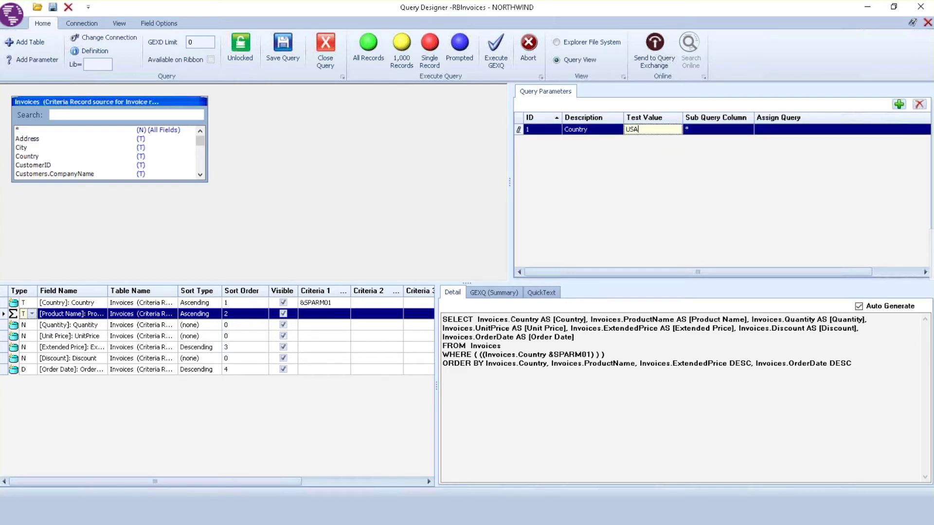
{"action": "left_click", "coordinate": [641, 163]}
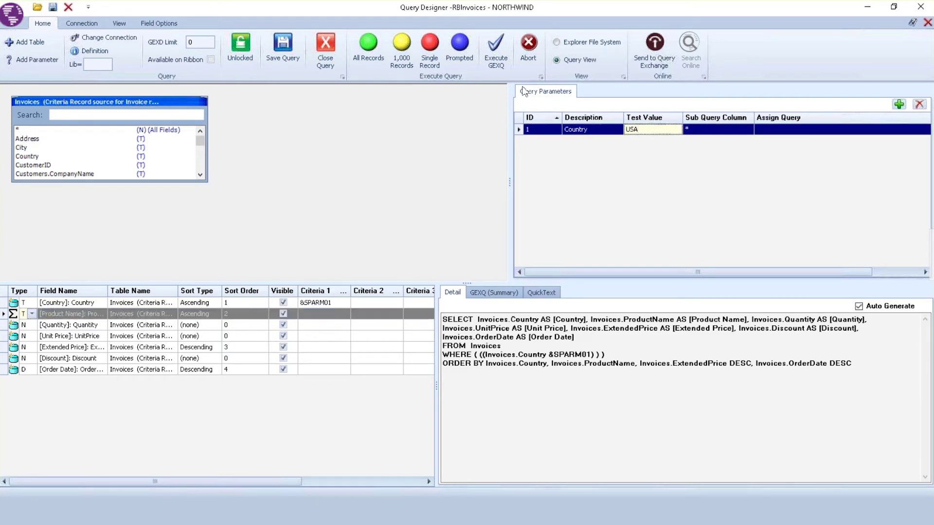
{"action": "left_click", "coordinate": [491, 41]}
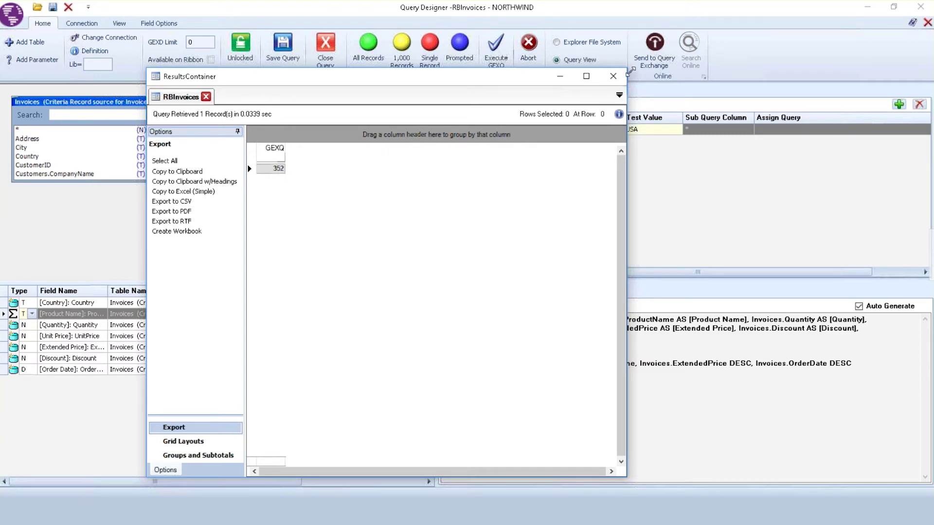
Execute RBInvoices for all records to view the rows behind the summary, and save the query.
{"action": "left_click", "coordinate": [613, 76]}
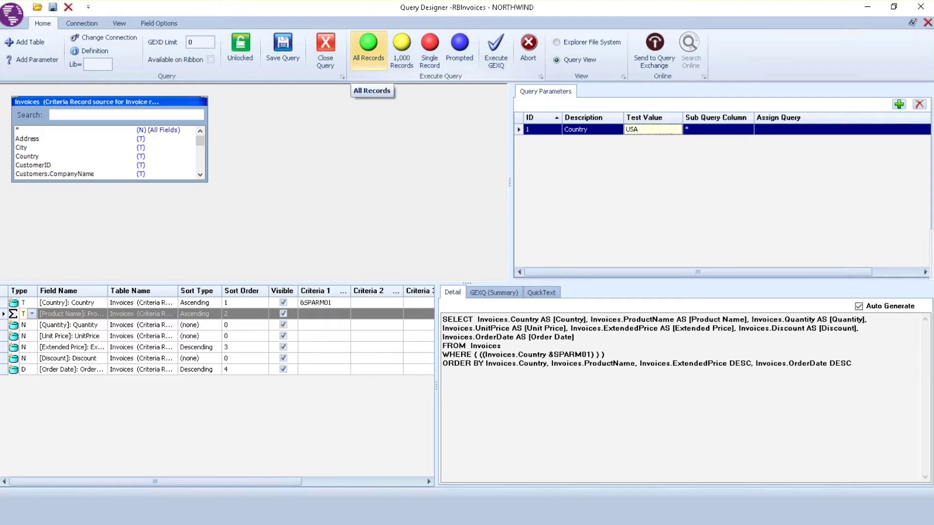
{"action": "left_click", "coordinate": [368, 49]}
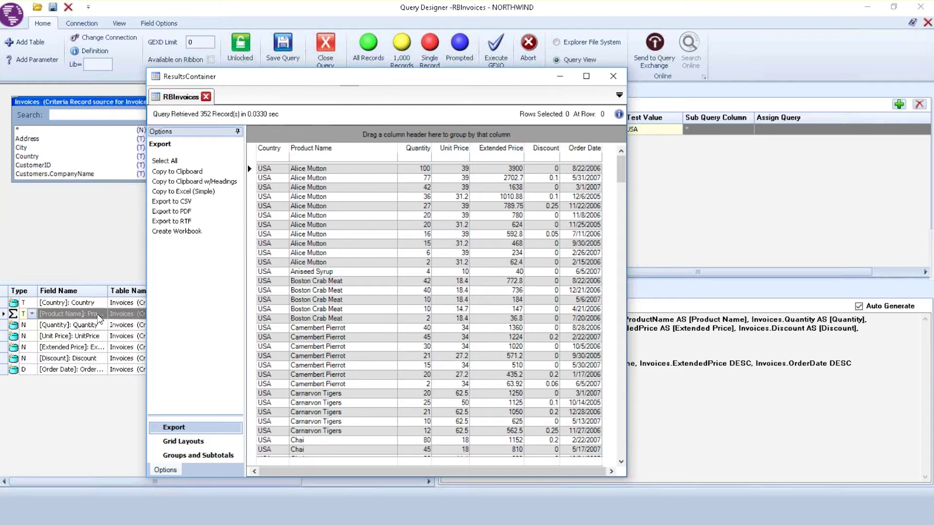
{"action": "left_click", "coordinate": [624, 77]}
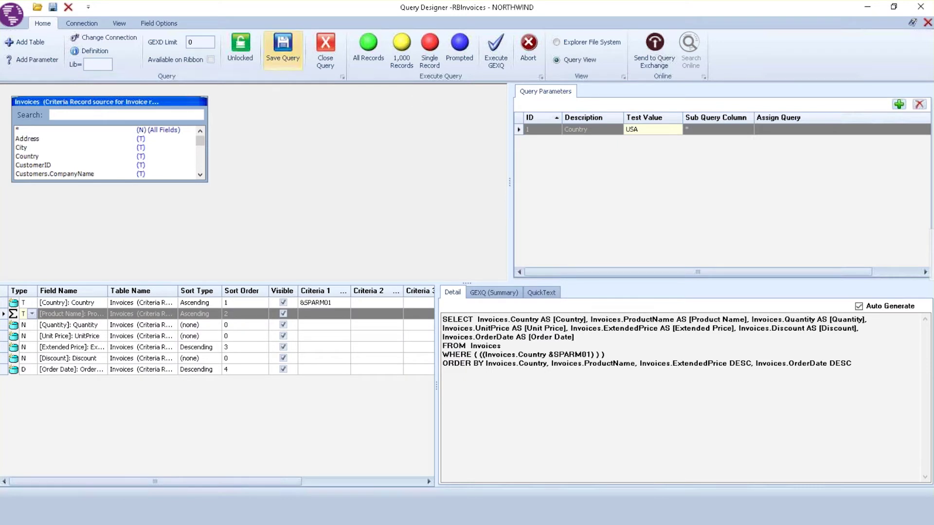
{"action": "left_click", "coordinate": [283, 49]}
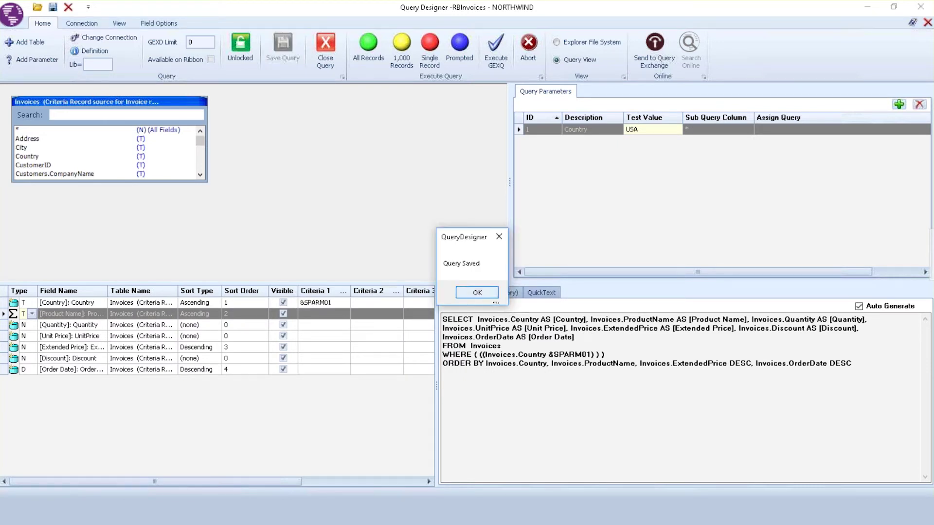
{"action": "left_click", "coordinate": [491, 293]}
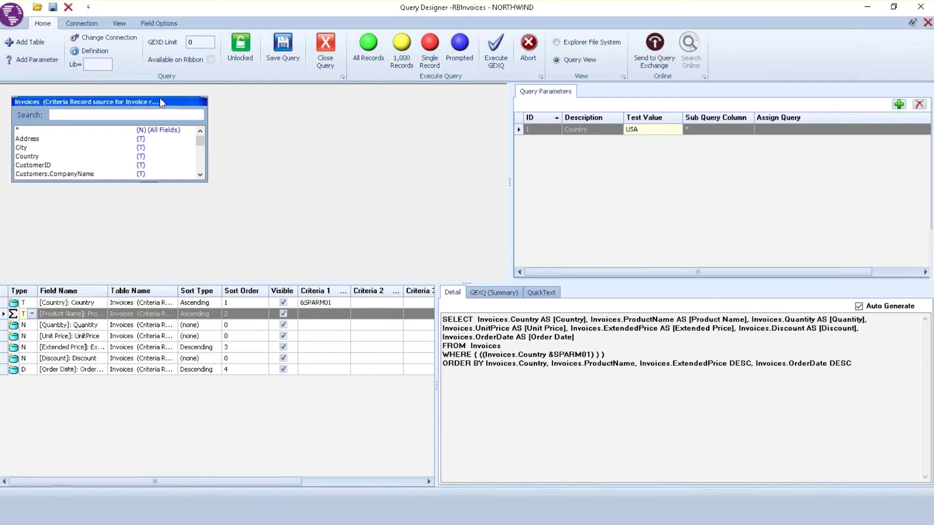
Review the general Query Designer settings, including the Auto-Alias Fields option.
{"action": "left_click", "coordinate": [121, 23]}
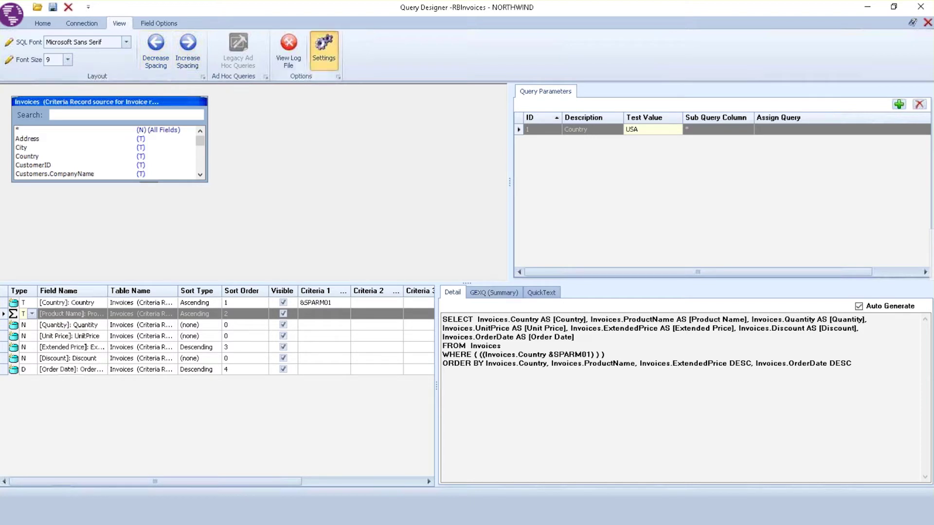
{"action": "left_click", "coordinate": [324, 48]}
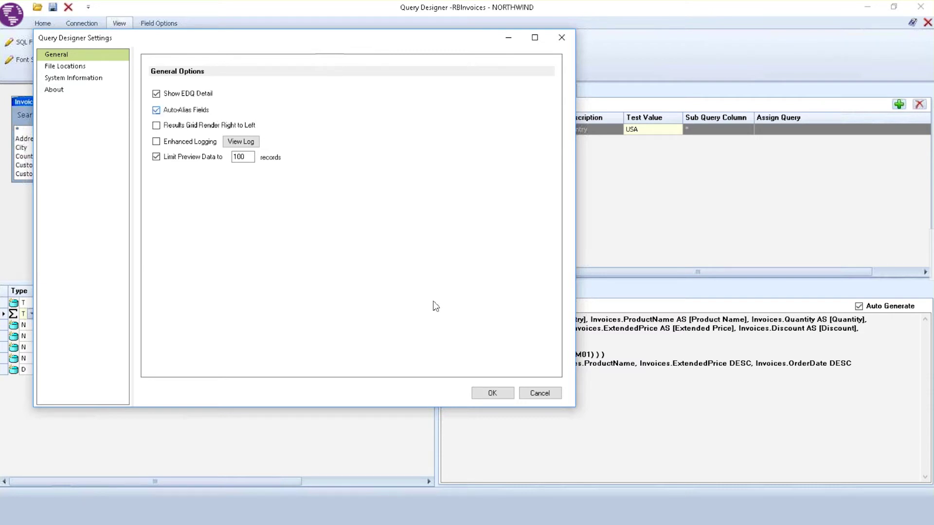
{"action": "left_click", "coordinate": [488, 394]}
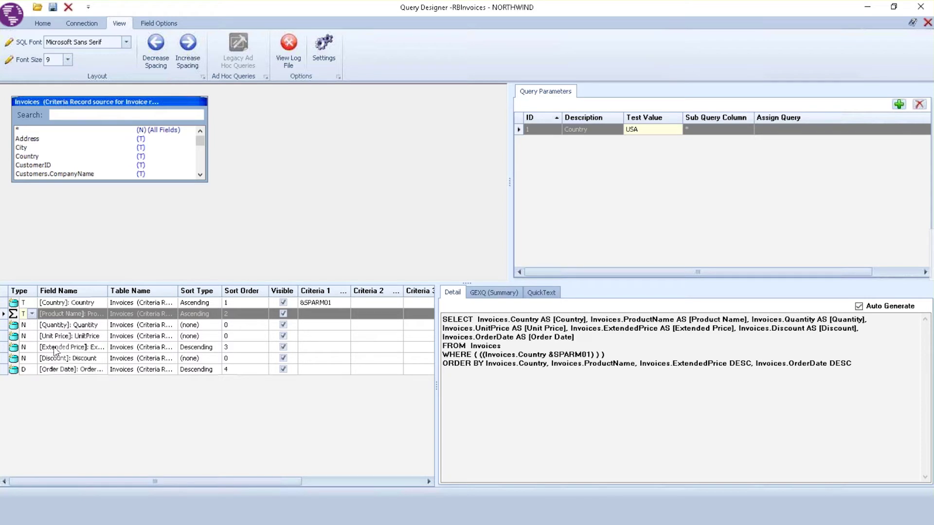
Inspect the aliases of the Product Name and Discount fields, leaving both without changes.
{"action": "right_click", "coordinate": [53, 312]}
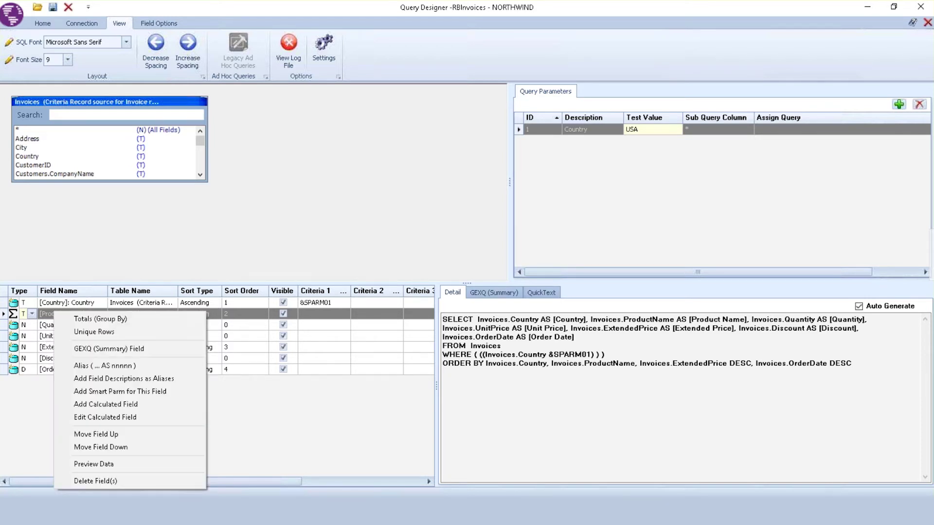
{"action": "left_click", "coordinate": [88, 366]}
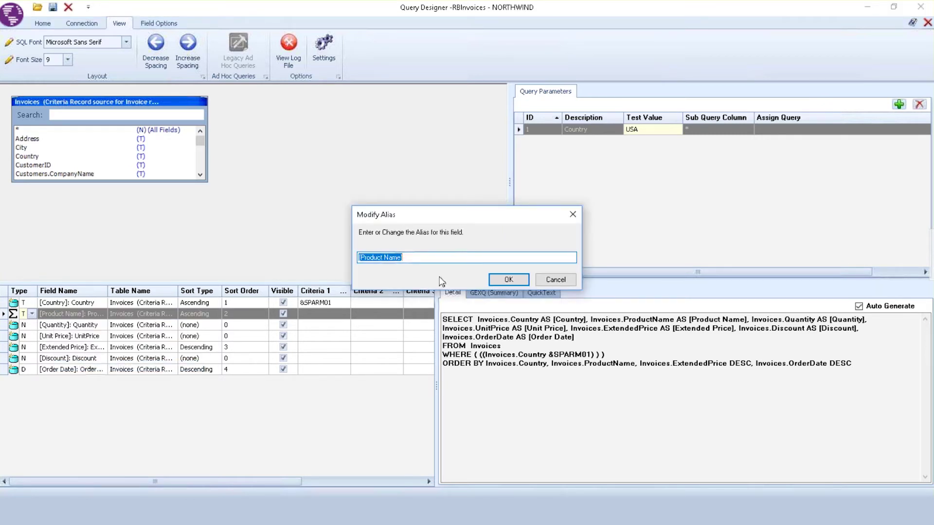
{"action": "left_click", "coordinate": [555, 280]}
{"action": "left_click", "coordinate": [68, 358]}
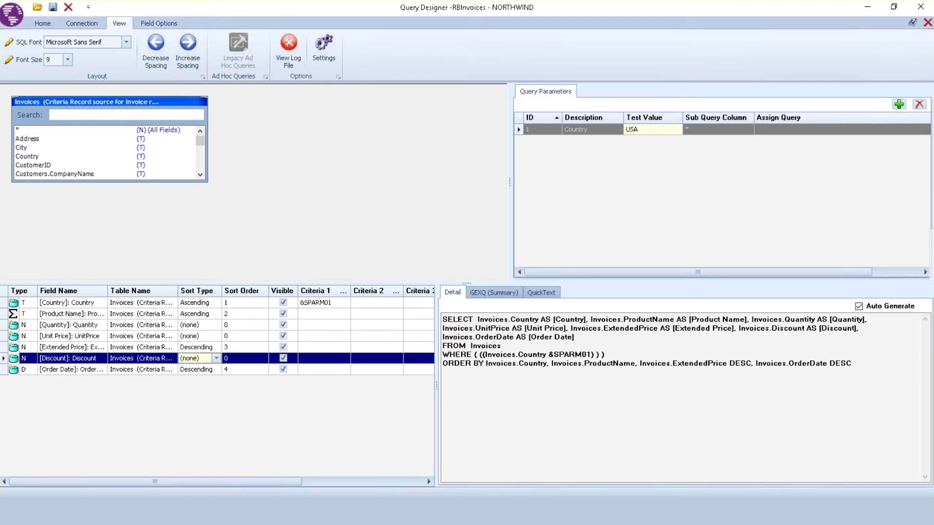
{"action": "right_click", "coordinate": [64, 358]}
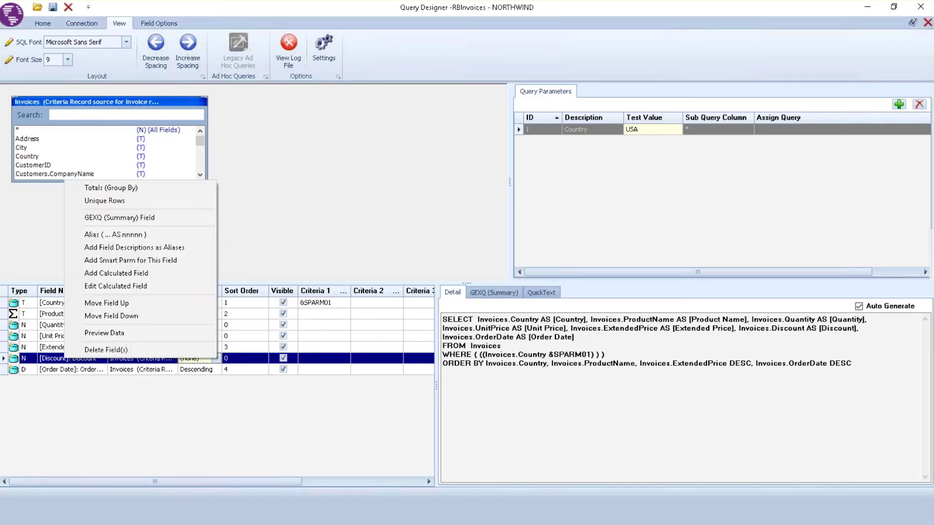
{"action": "left_click", "coordinate": [112, 235]}
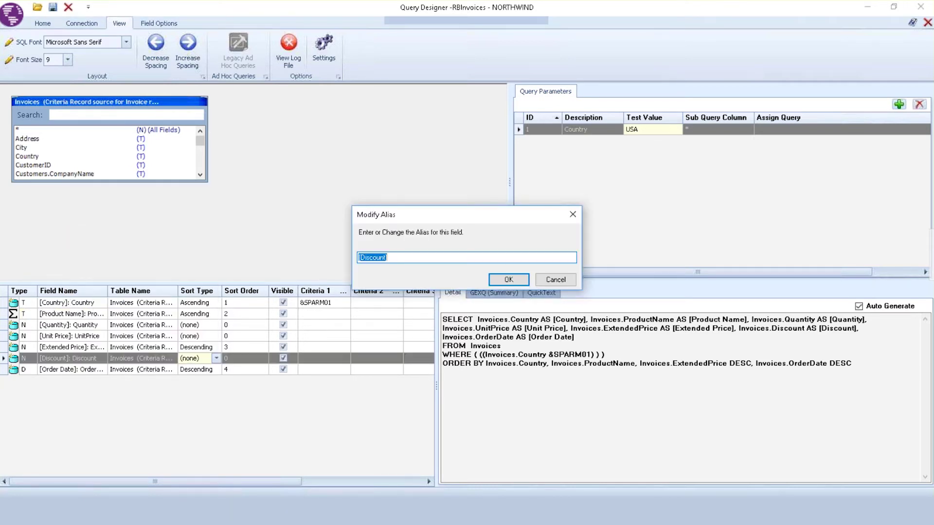
{"action": "left_click", "coordinate": [562, 281]}
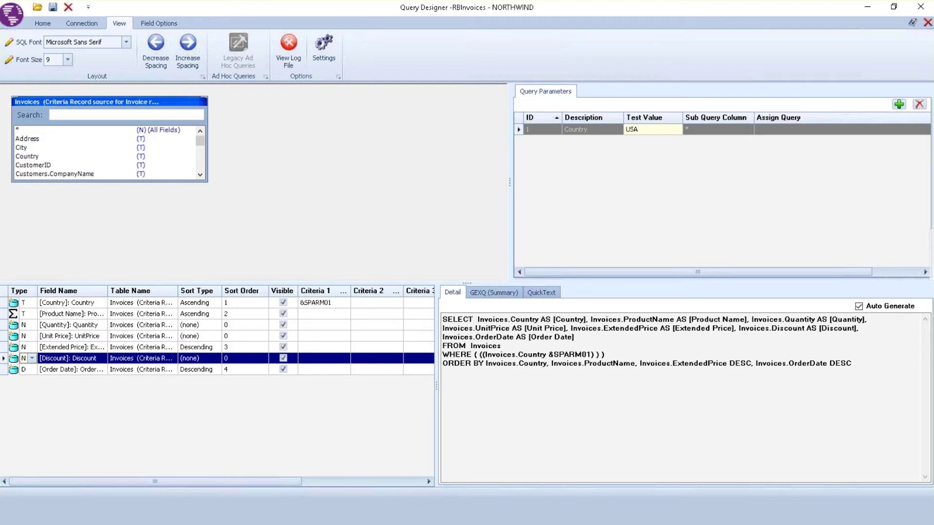
Save the RBInvoices query again and return to the Excel workbook.
{"action": "left_click", "coordinate": [44, 24]}
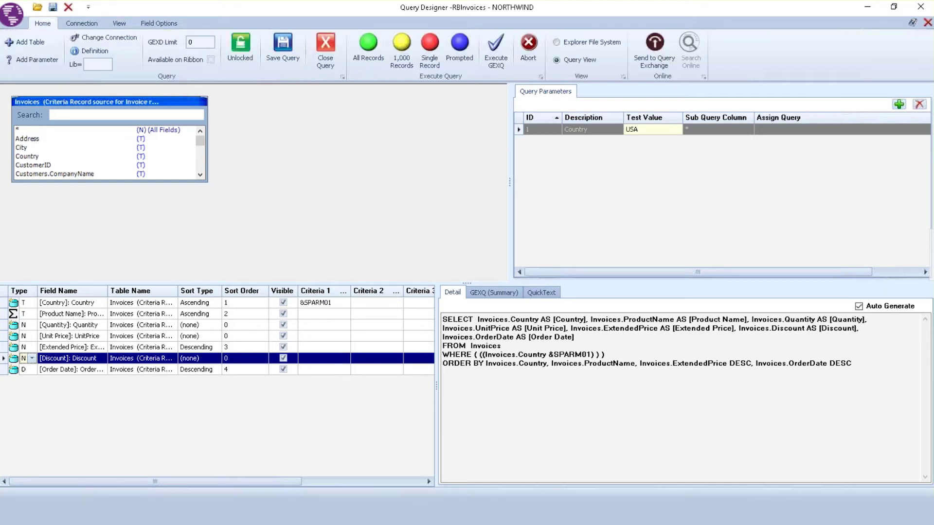
{"action": "left_click", "coordinate": [283, 49]}
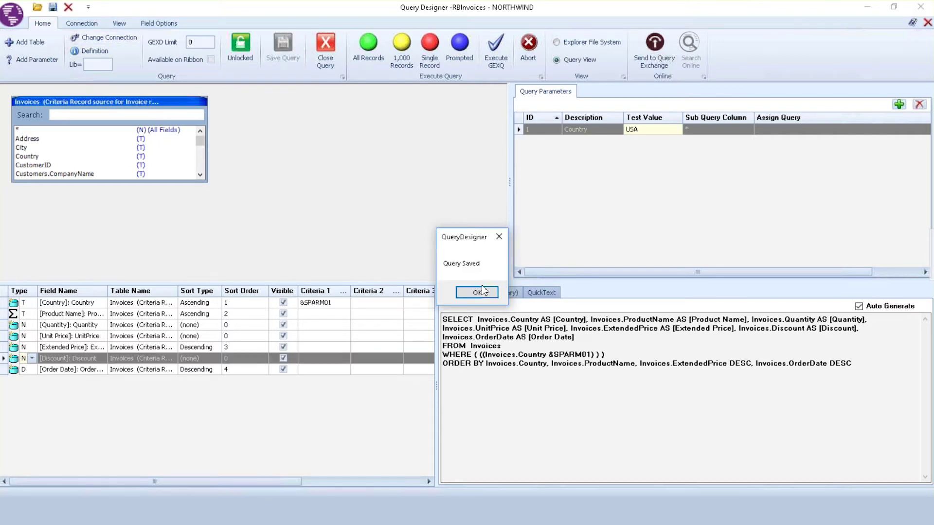
{"action": "left_click", "coordinate": [481, 293]}
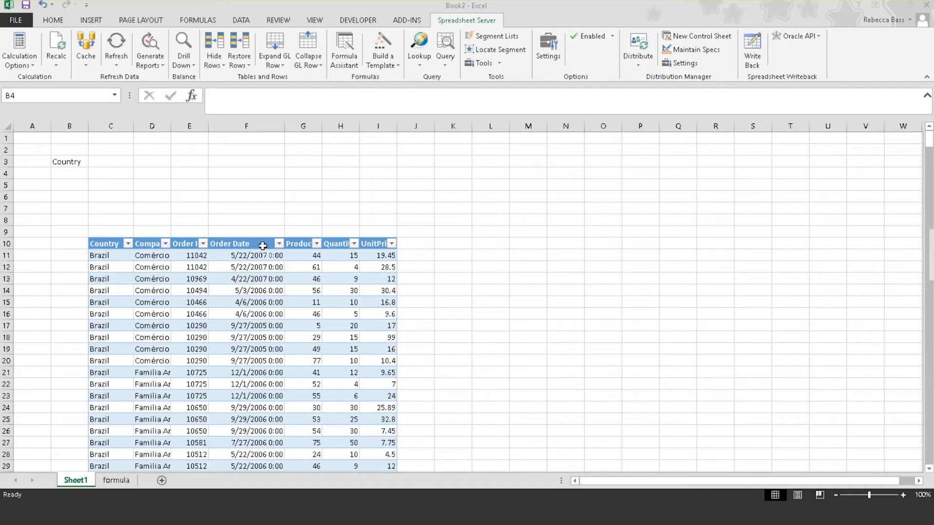
Label cell B4 "Count of Invoices" and fit column B's width to the text.
{"action": "left_click", "coordinate": [68, 173]}
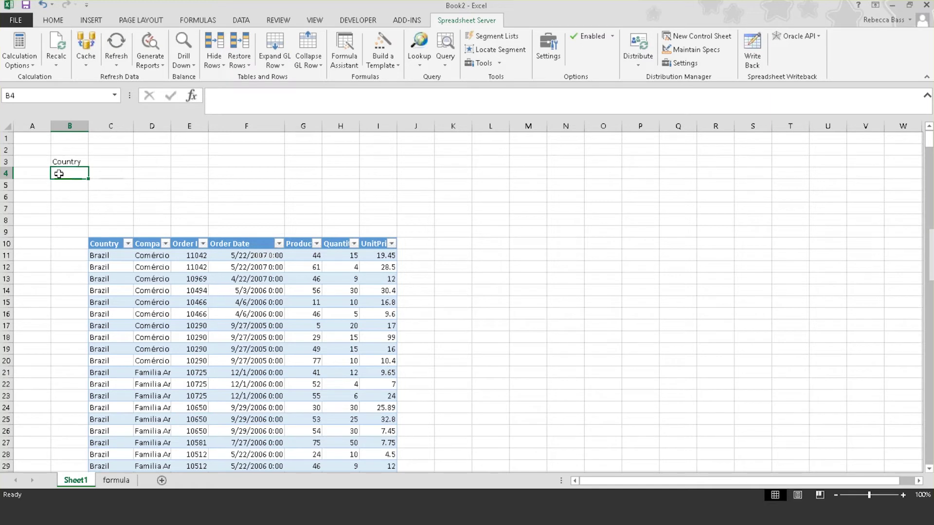
{"action": "type", "text": "Count of"}
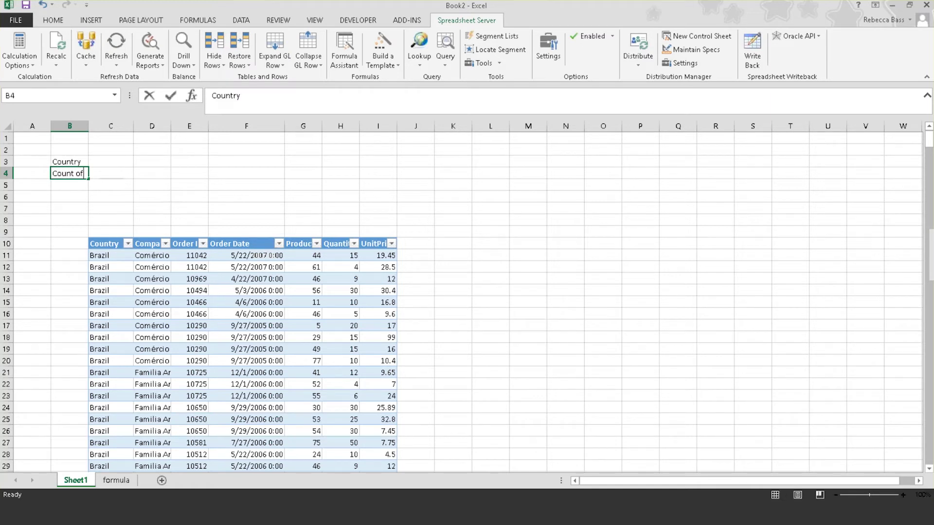
{"action": "type", "text": " Invoices"}
{"action": "key", "text": "Return"}
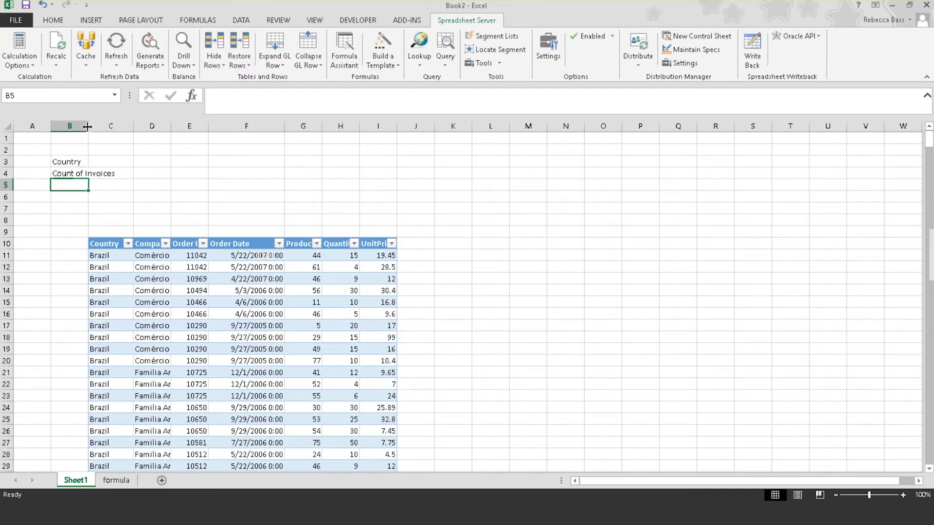
{"action": "double_click", "coordinate": [87, 126]}
Select cell C4 and refresh the Spreadsheet Server queries.
{"action": "left_click", "coordinate": [123, 175]}
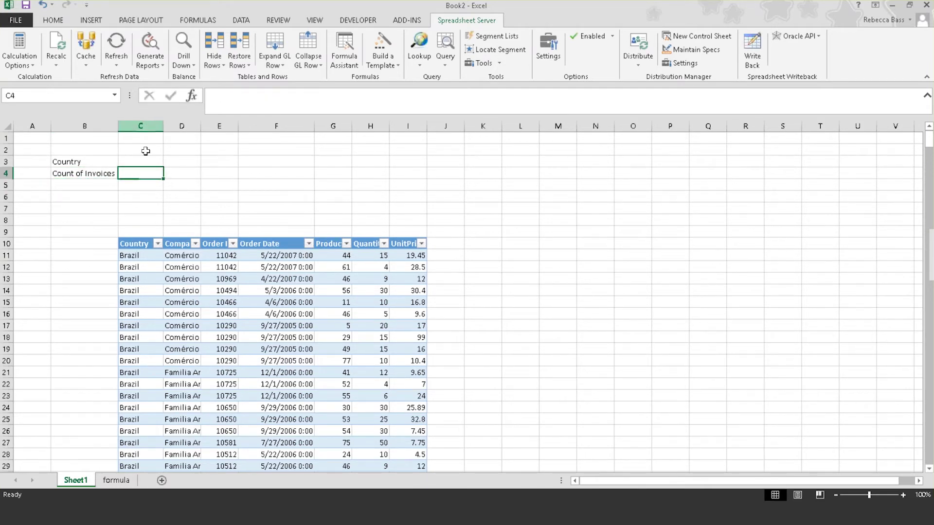
{"action": "left_click", "coordinate": [116, 62]}
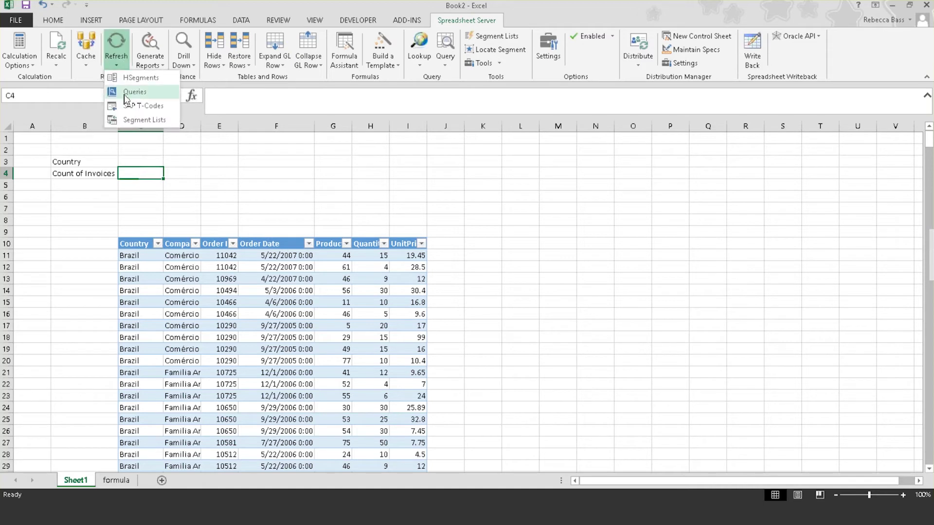
{"action": "left_click", "coordinate": [125, 95]}
{"action": "left_click", "coordinate": [491, 302]}
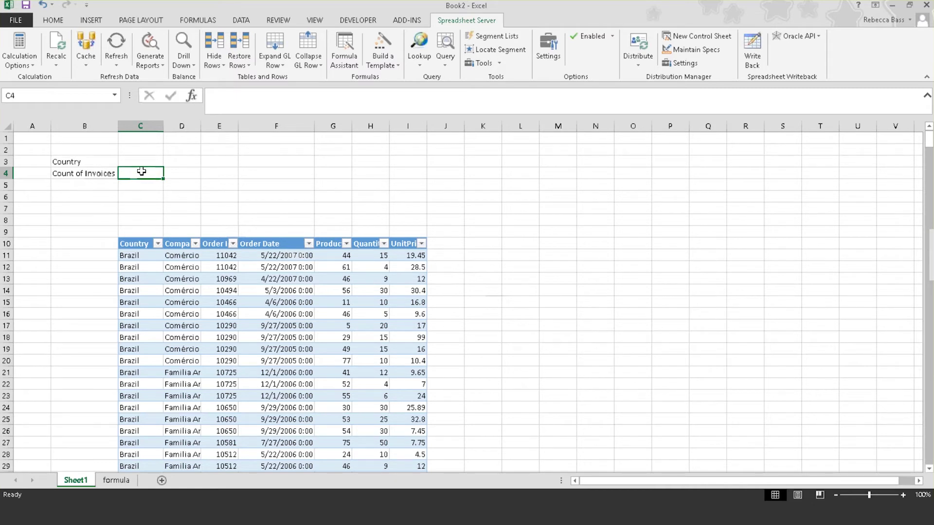
Start a GEXQ formula for C4 in the Formula Assistant, using RBInvoices.edq from the Training folder.
{"action": "left_click", "coordinate": [344, 51]}
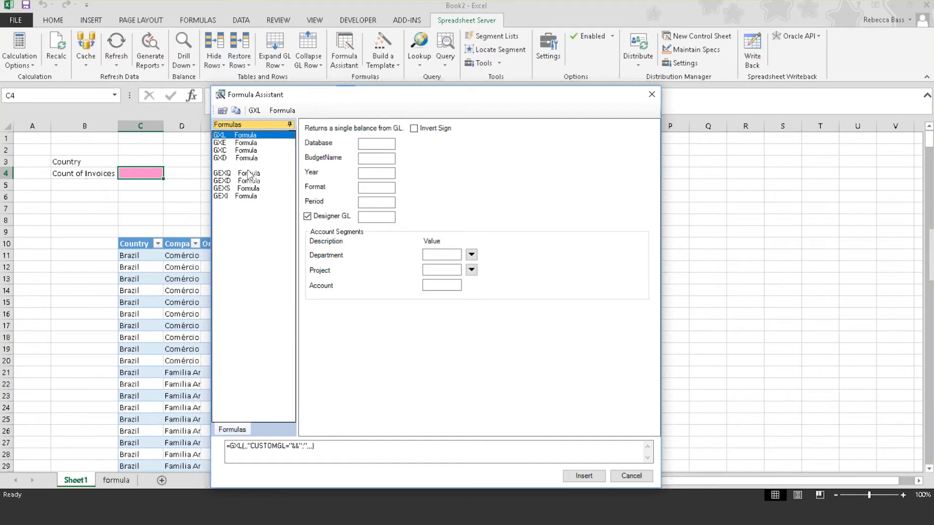
{"action": "mouse_move", "coordinate": [249, 174]}
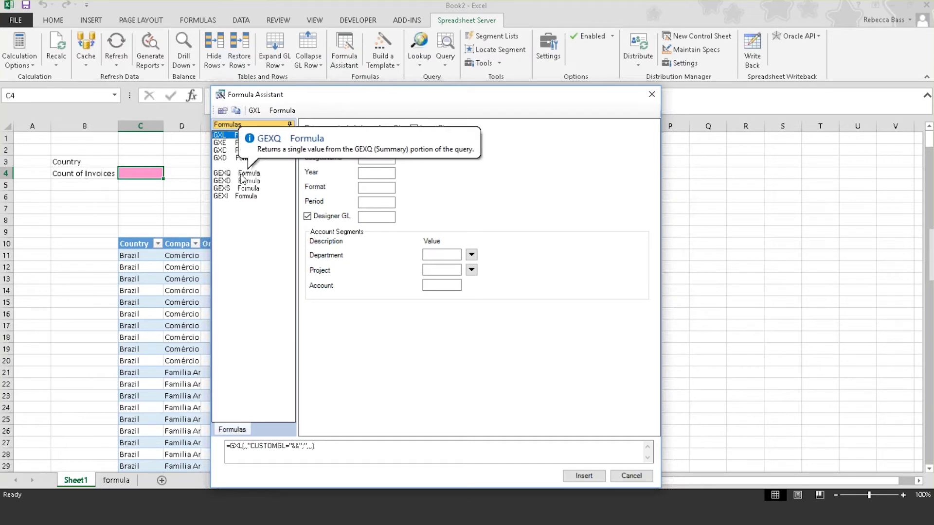
{"action": "left_click", "coordinate": [242, 175]}
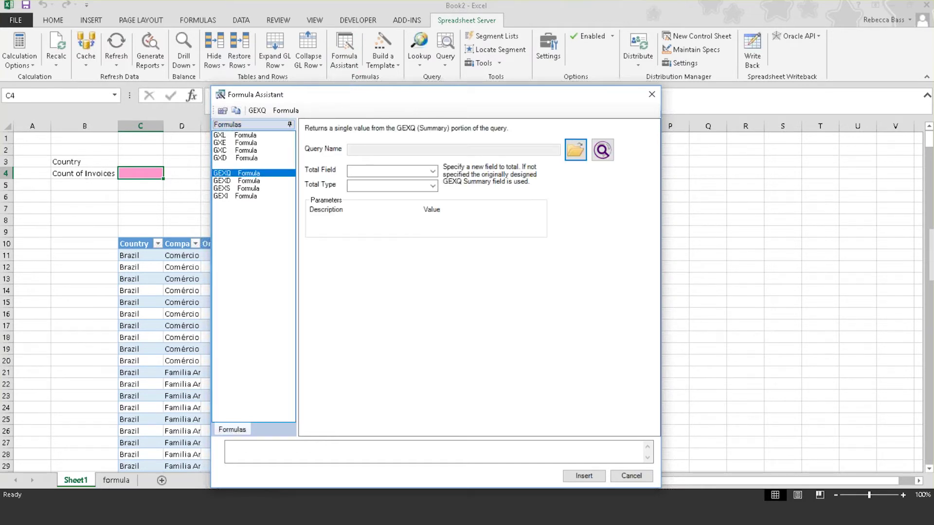
{"action": "left_click", "coordinate": [576, 152]}
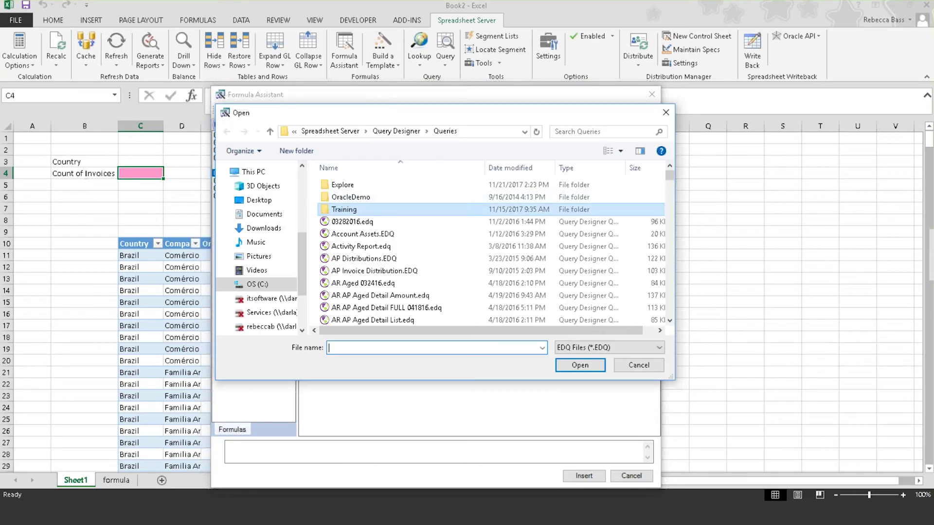
{"action": "double_click", "coordinate": [336, 208]}
{"action": "left_click", "coordinate": [353, 197]}
{"action": "double_click", "coordinate": [373, 199]}
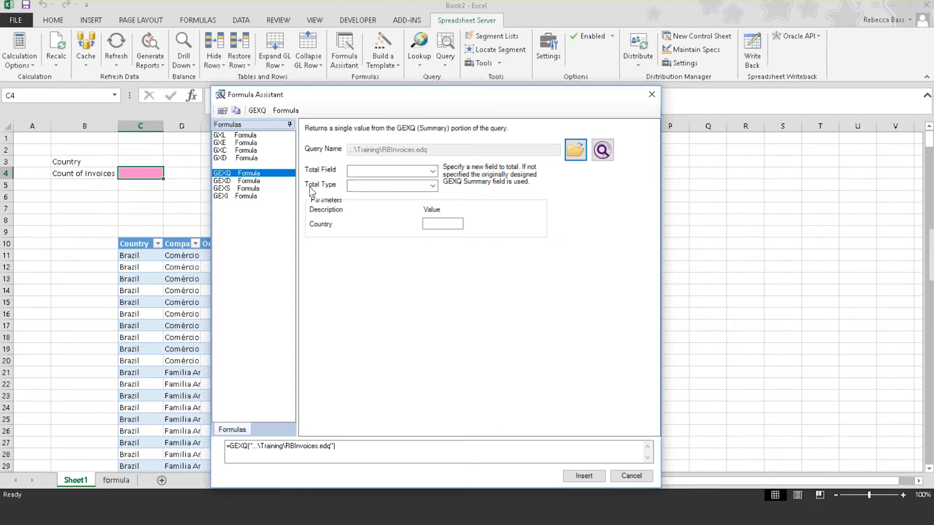
Set the GEXQ total field to Product Name, total type COUNT and Country parameter C3, and insert the formula.
{"action": "left_click", "coordinate": [432, 171]}
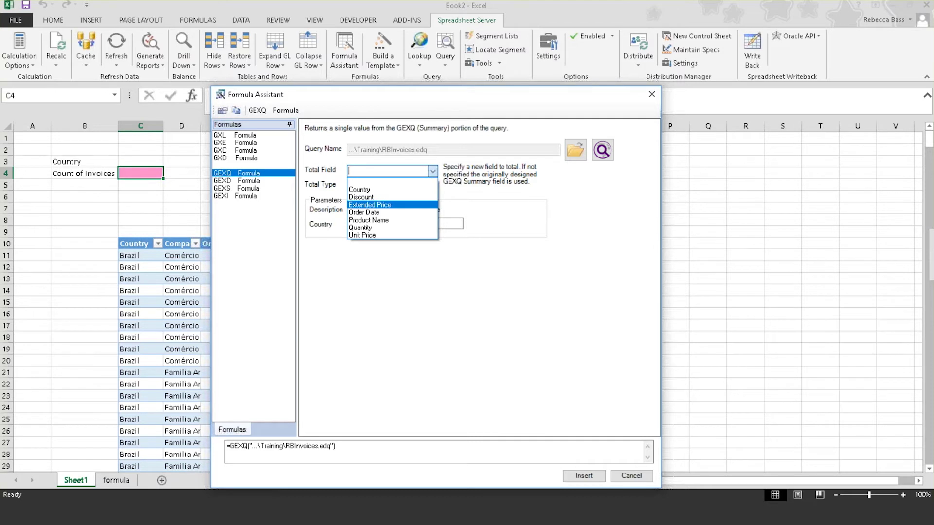
{"action": "left_click", "coordinate": [368, 219]}
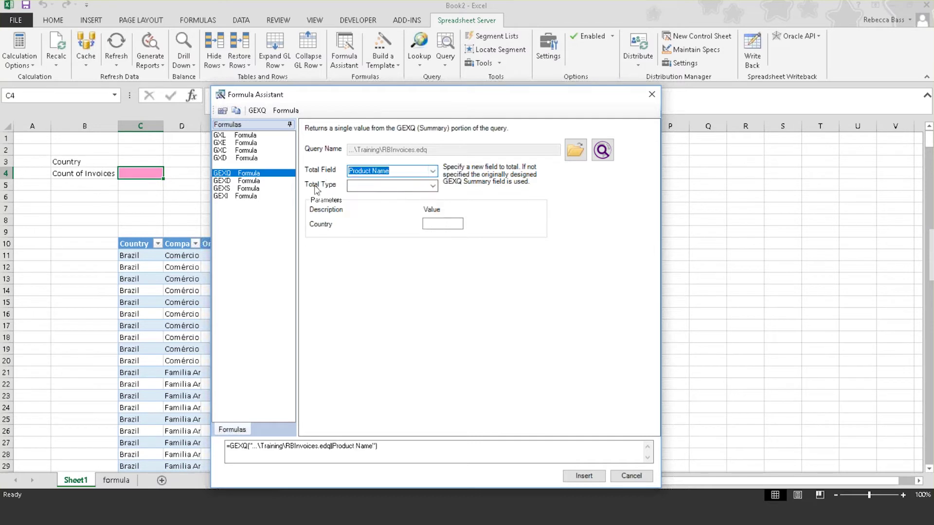
{"action": "left_click", "coordinate": [433, 187]}
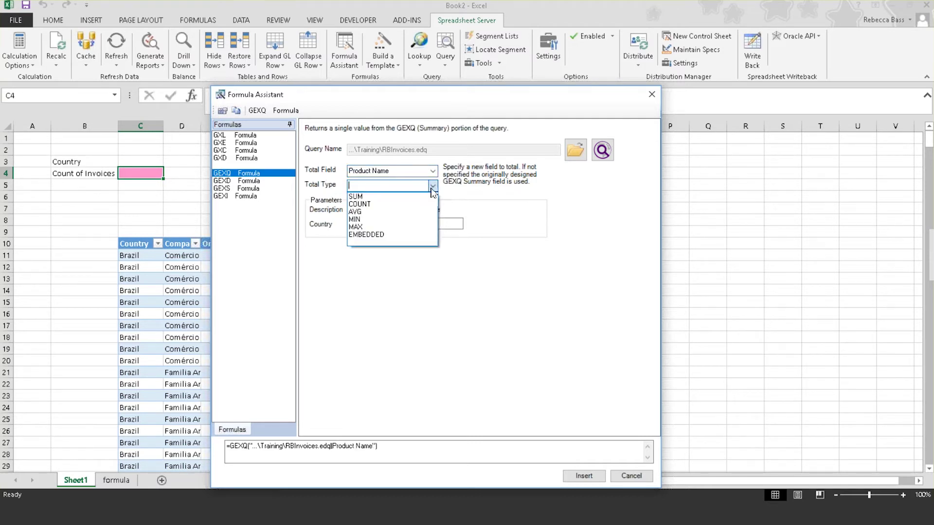
{"action": "left_click", "coordinate": [406, 205]}
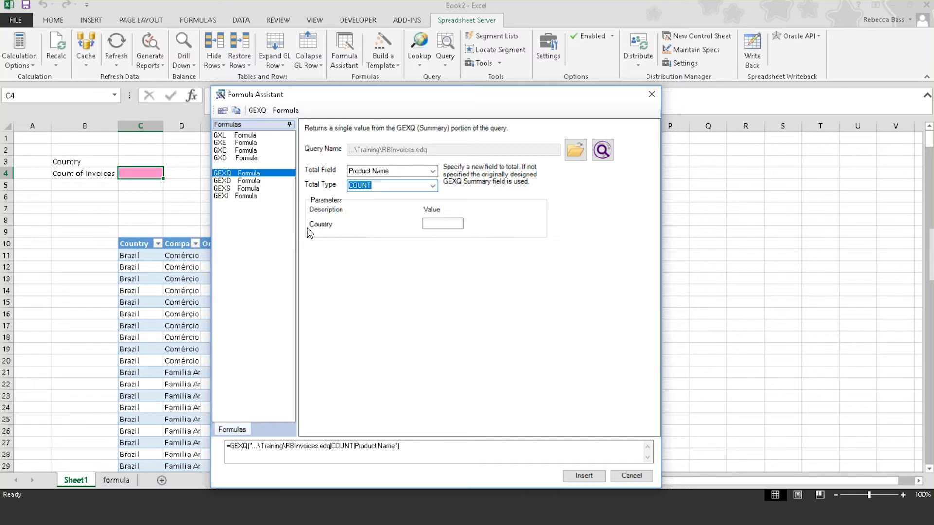
{"action": "left_click", "coordinate": [441, 224]}
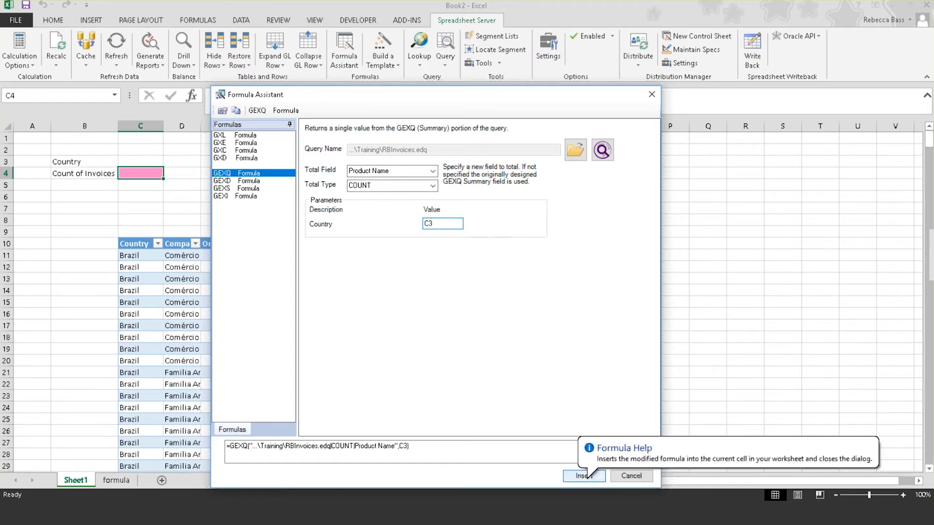
{"action": "left_click", "coordinate": [588, 480]}
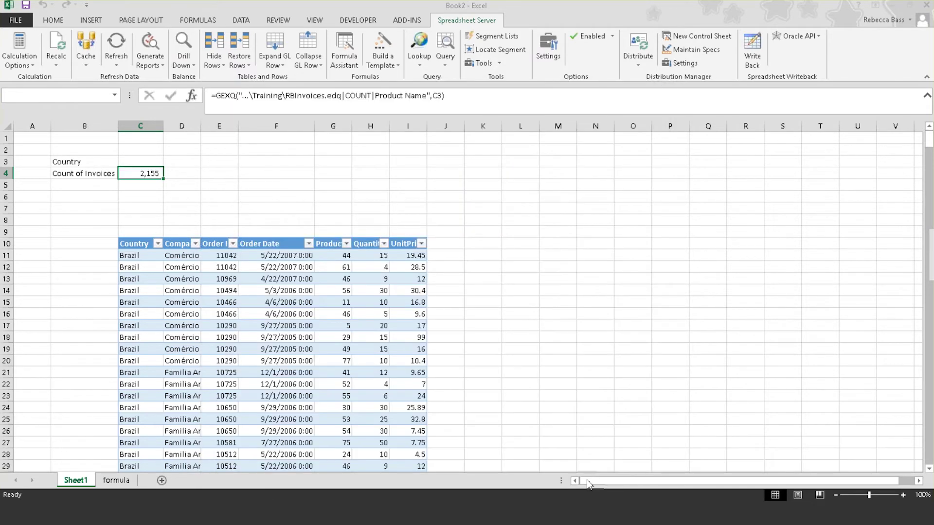
Drill down on the Country selector in B3 and insert USA as the selected country, keeping the SmartParm parameter type.
{"action": "left_click", "coordinate": [101, 161]}
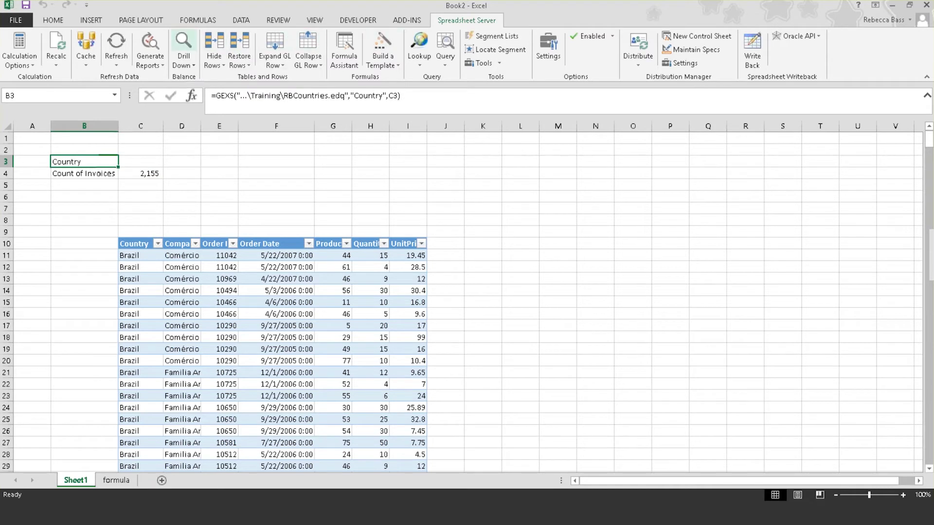
{"action": "left_click", "coordinate": [184, 45]}
{"action": "scroll", "coordinate": [586, 258], "scroll_direction": "down", "scroll_amount": 5}
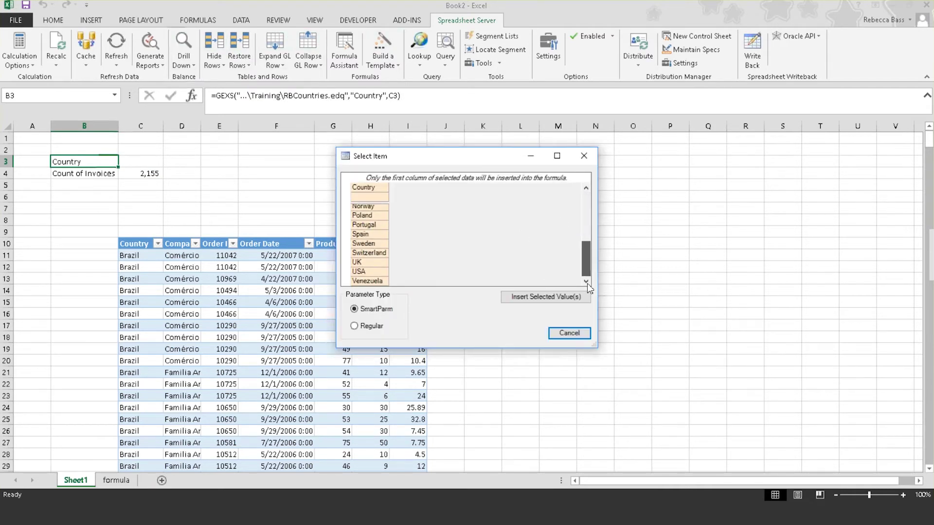
{"action": "left_click", "coordinate": [370, 271]}
{"action": "left_click", "coordinate": [525, 296]}
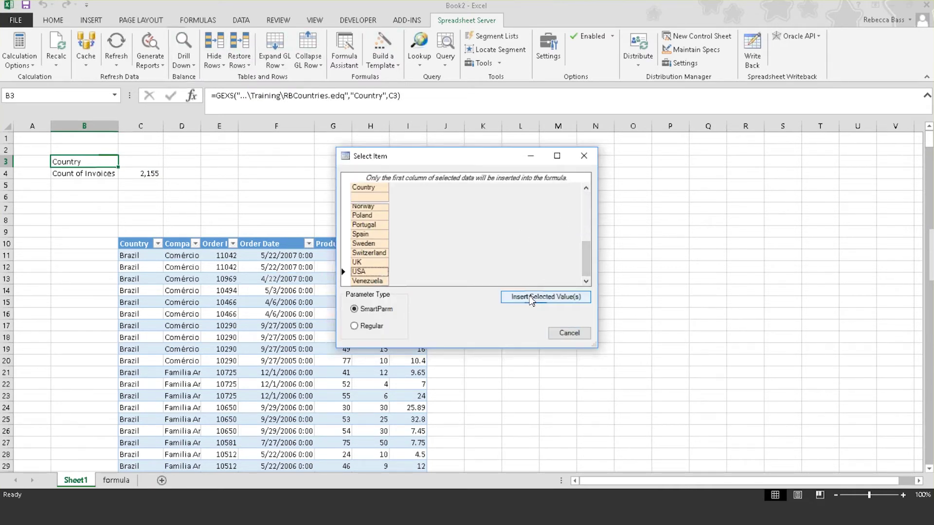
Drill down on the invoice count in C4, look through the underlying RBInvoices records, and close the results.
{"action": "left_click", "coordinate": [136, 175]}
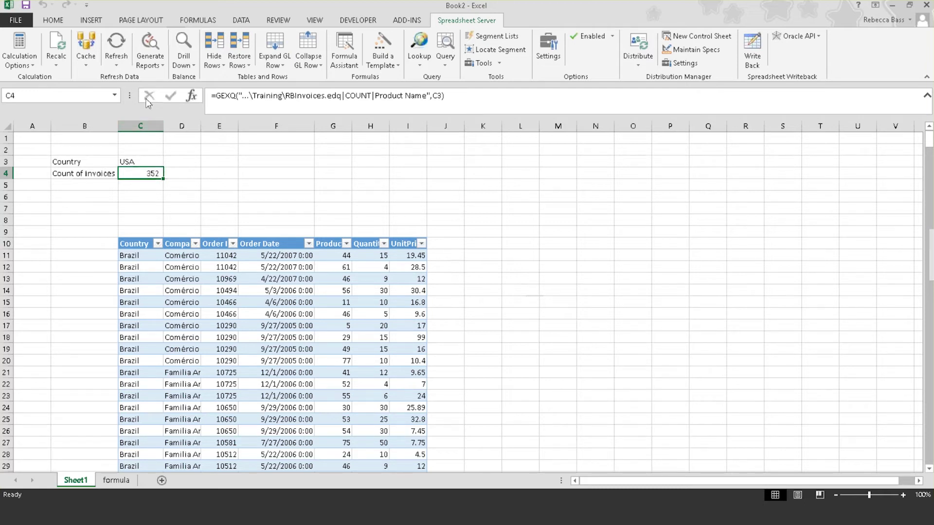
{"action": "left_click", "coordinate": [183, 46]}
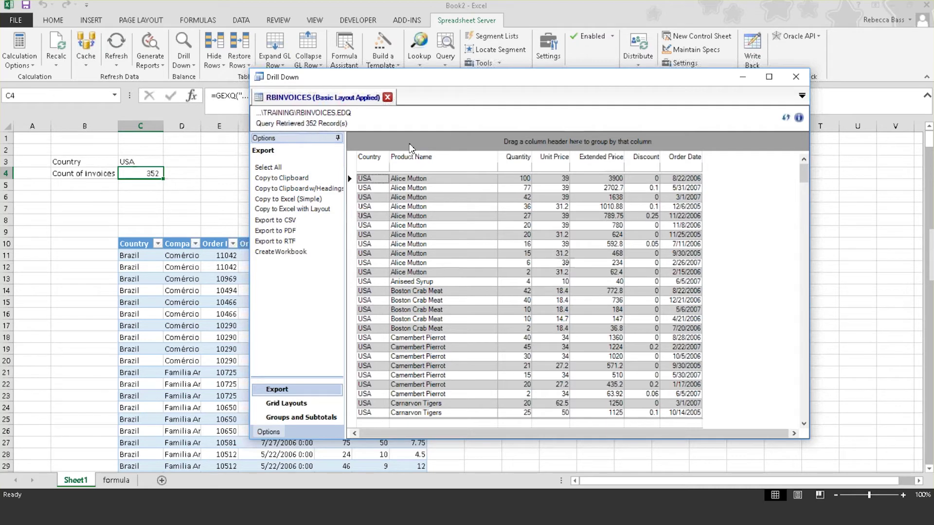
{"action": "left_click", "coordinate": [806, 209]}
{"action": "left_click_drag", "start_coordinate": [811, 213], "coordinate": [801, 173]}
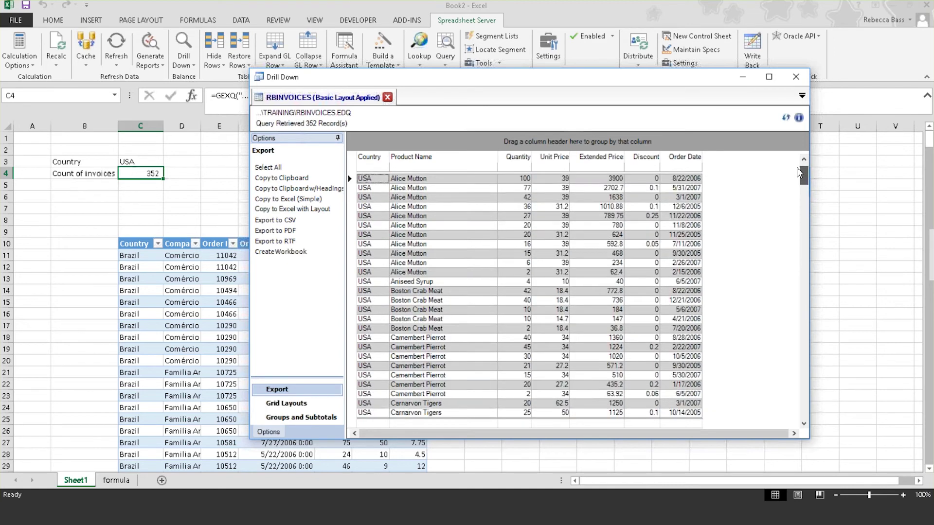
{"action": "left_click", "coordinate": [796, 76]}
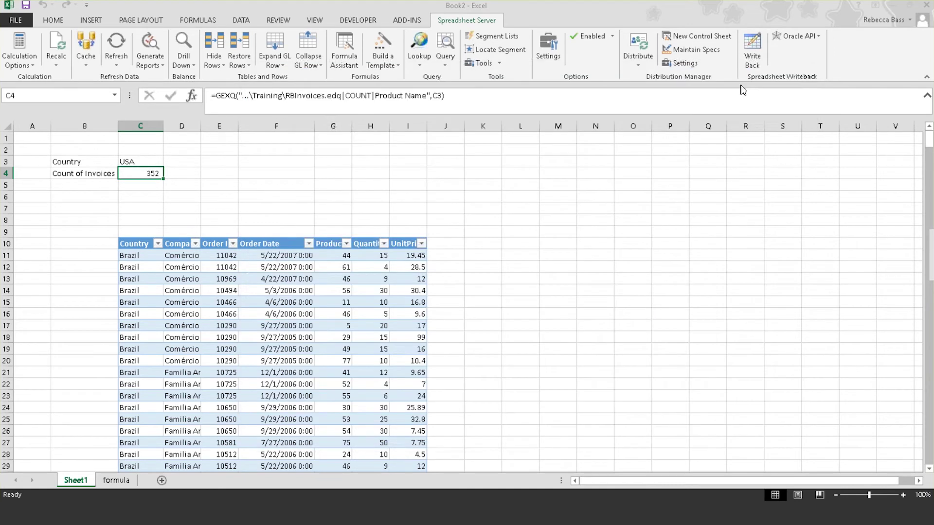
Label cell B5 "Total Invoice Amount" and fit column B's width to the text.
{"action": "left_click", "coordinate": [74, 187]}
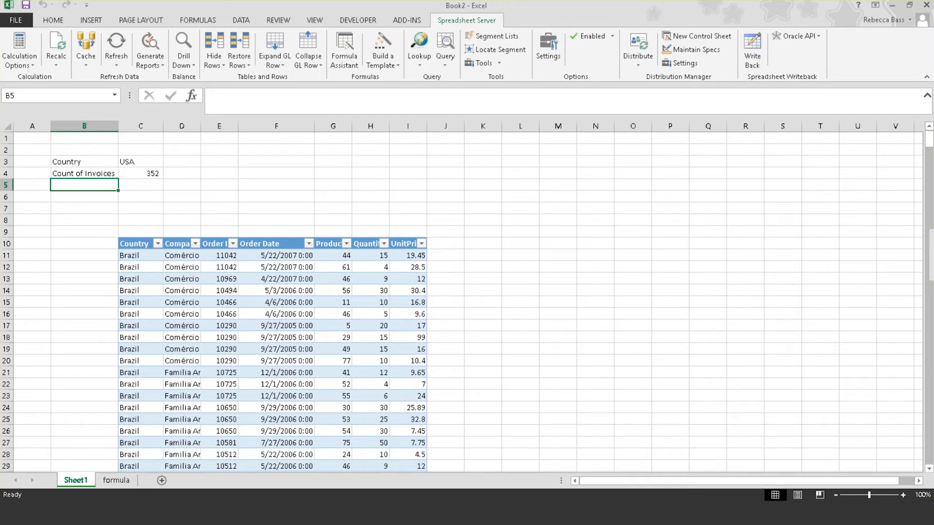
{"action": "type", "text": "Total"}
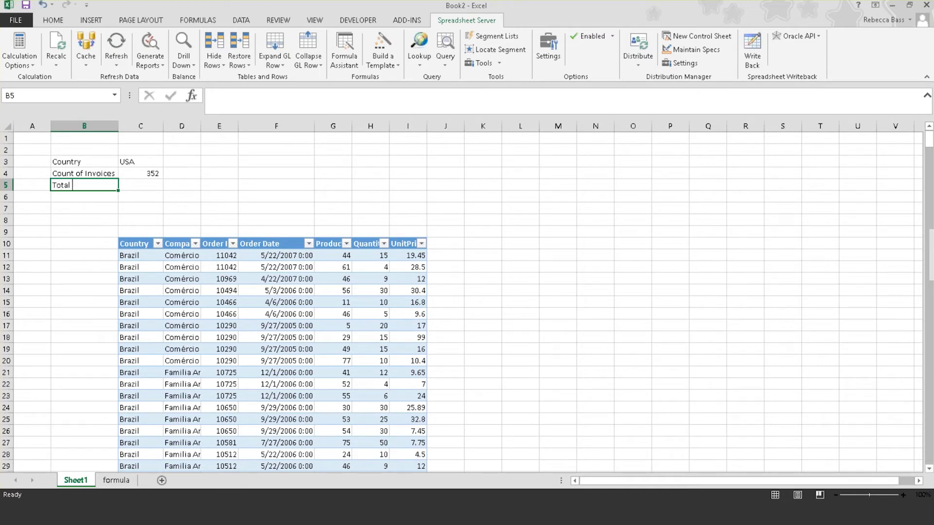
{"action": "type", "text": " Invoice Amou"}
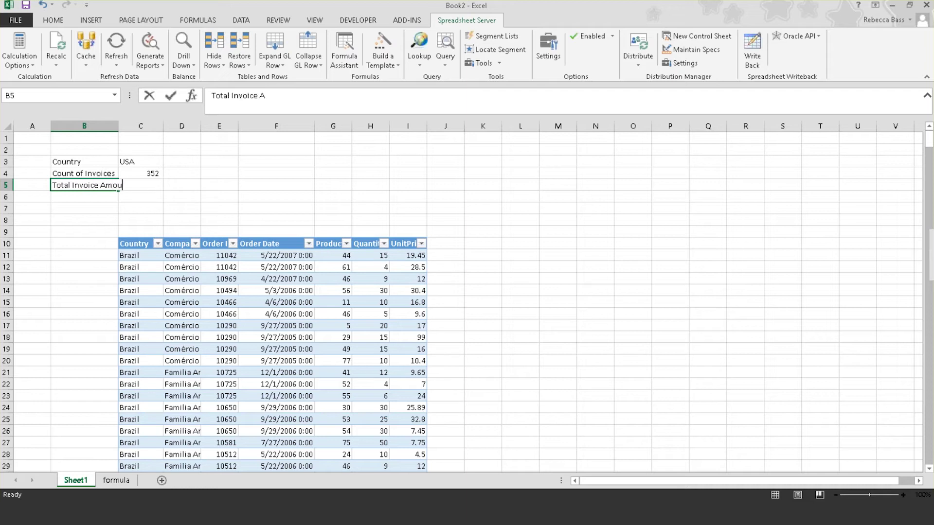
{"action": "type", "text": "nt"}
{"action": "left_click", "coordinate": [77, 219]}
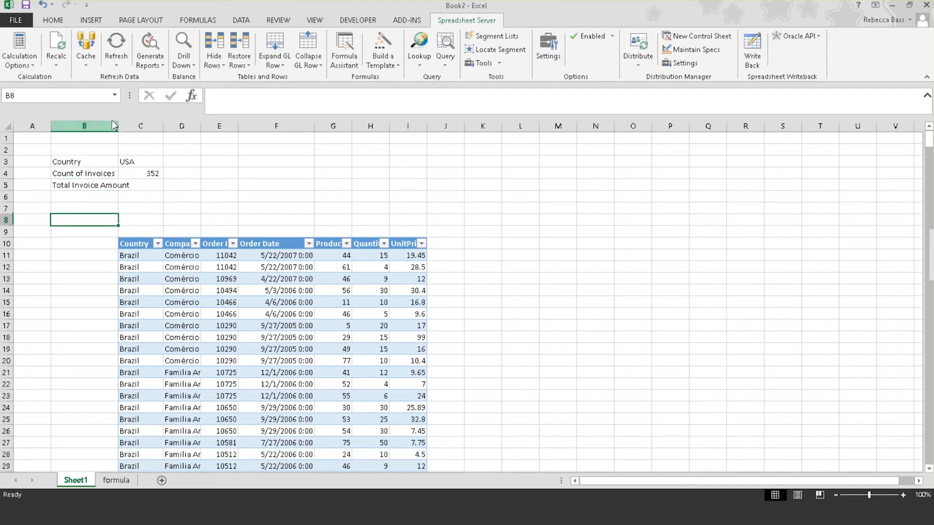
{"action": "double_click", "coordinate": [118, 125]}
Start a GEXQ formula for C5 in the Formula Assistant, using RBInvoices.edq from the Training folder.
{"action": "left_click", "coordinate": [157, 186]}
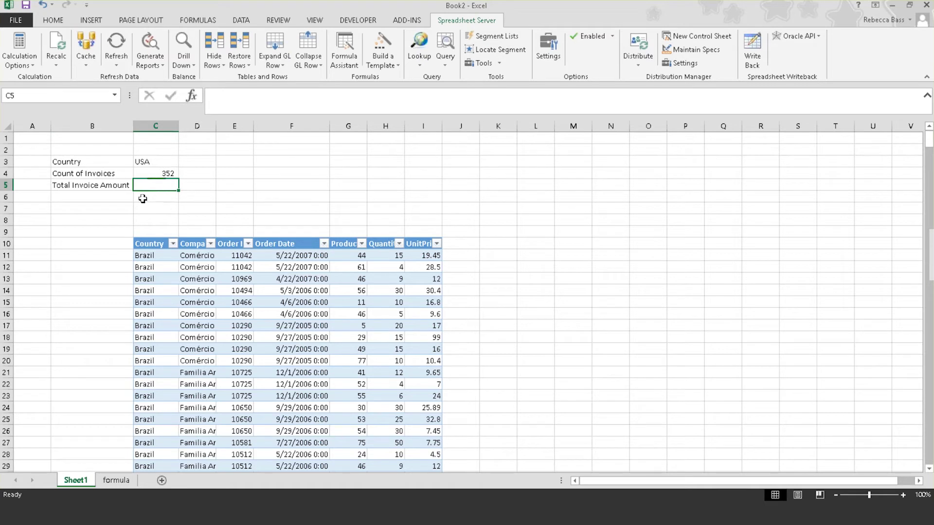
{"action": "left_click", "coordinate": [344, 57]}
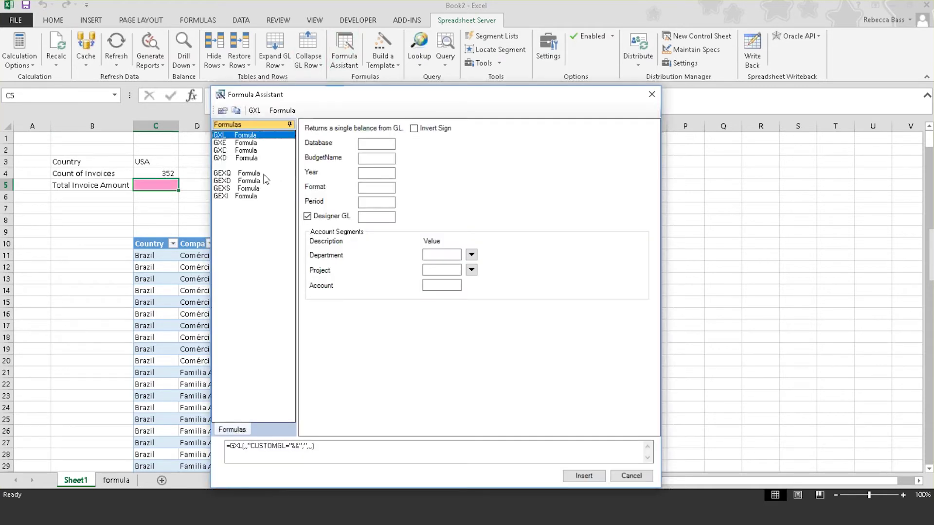
{"action": "left_click", "coordinate": [249, 173]}
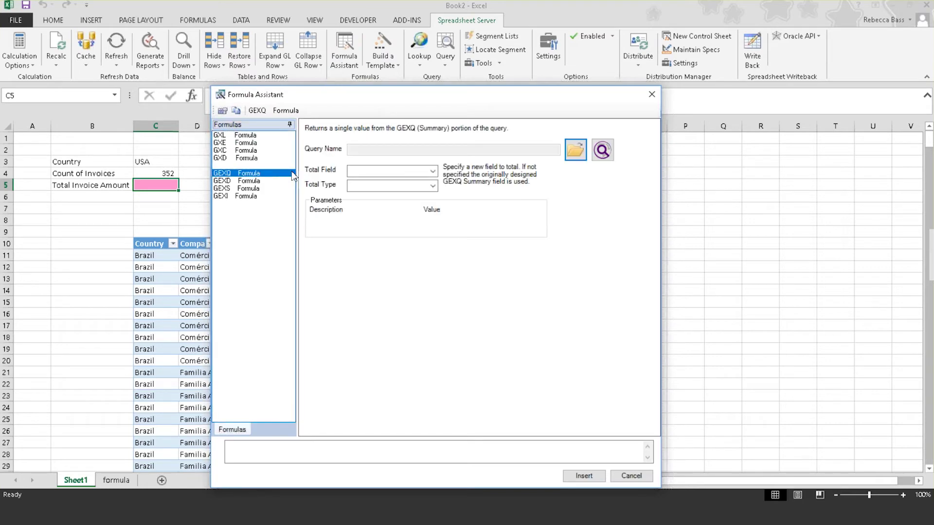
{"action": "left_click", "coordinate": [575, 150]}
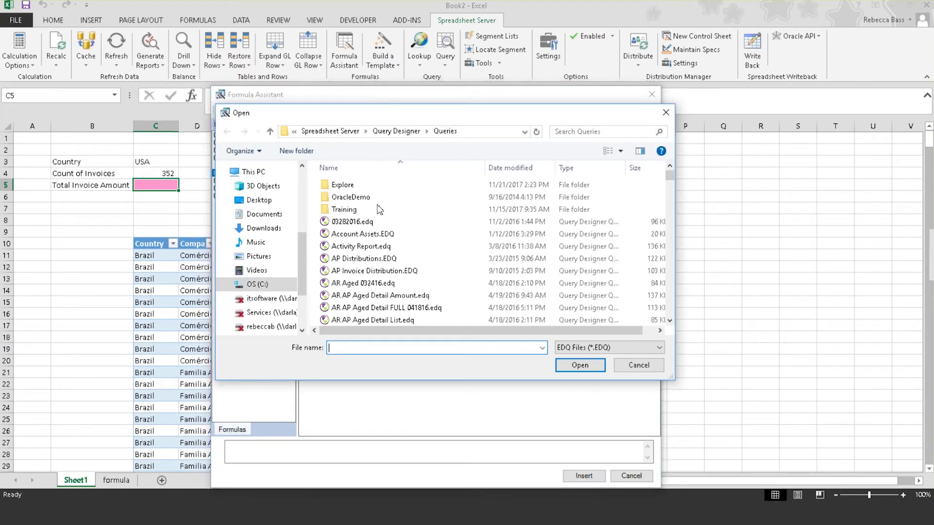
{"action": "double_click", "coordinate": [343, 209]}
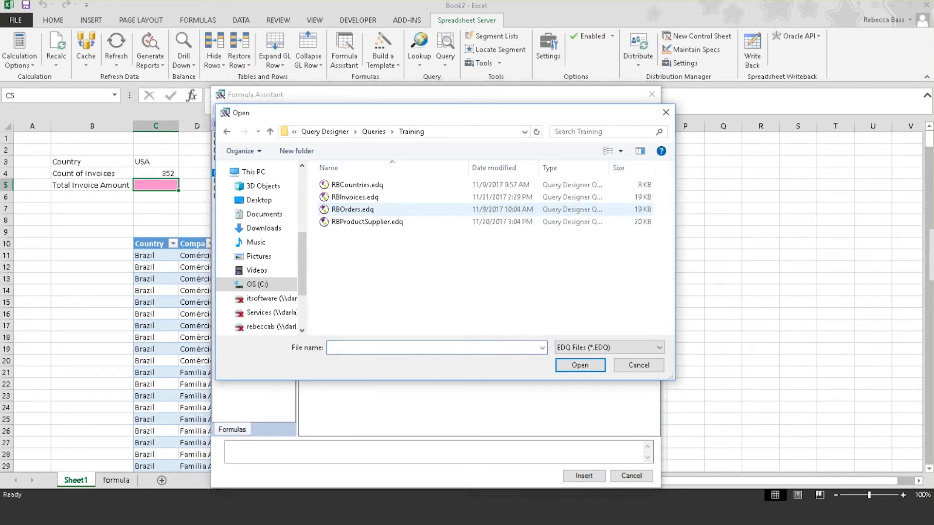
{"action": "double_click", "coordinate": [373, 197]}
Set the GEXQ total field to Extended Price, total type SUM and Country parameter C3, and insert the formula in C5.
{"action": "left_click", "coordinate": [432, 172]}
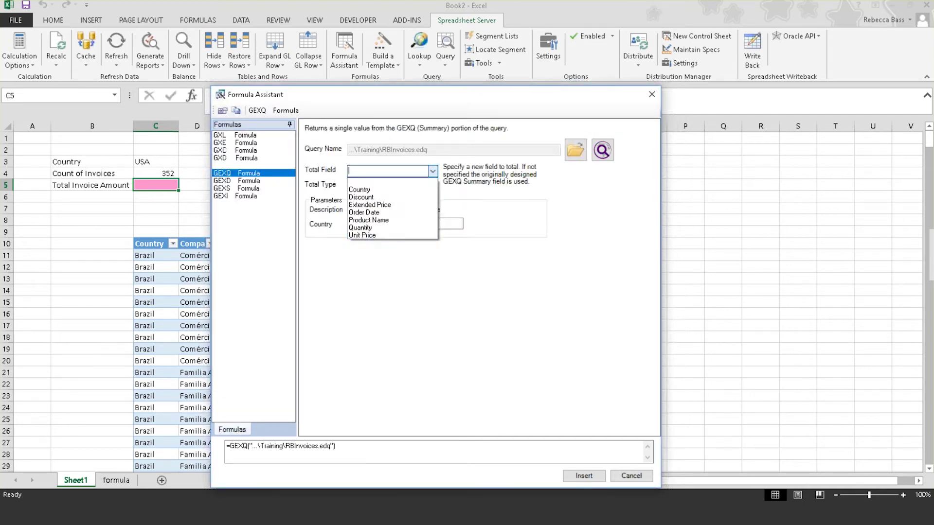
{"action": "left_click", "coordinate": [393, 205]}
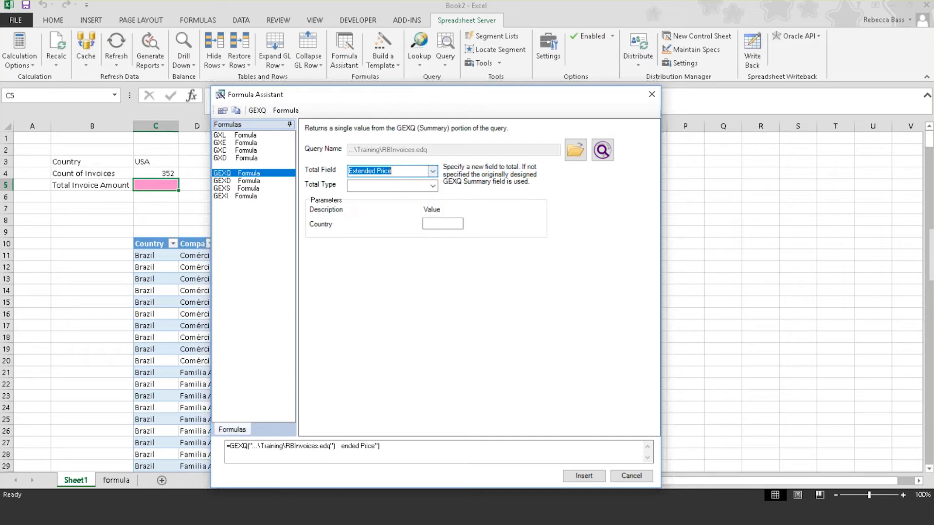
{"action": "left_click", "coordinate": [431, 186]}
{"action": "left_click", "coordinate": [363, 194]}
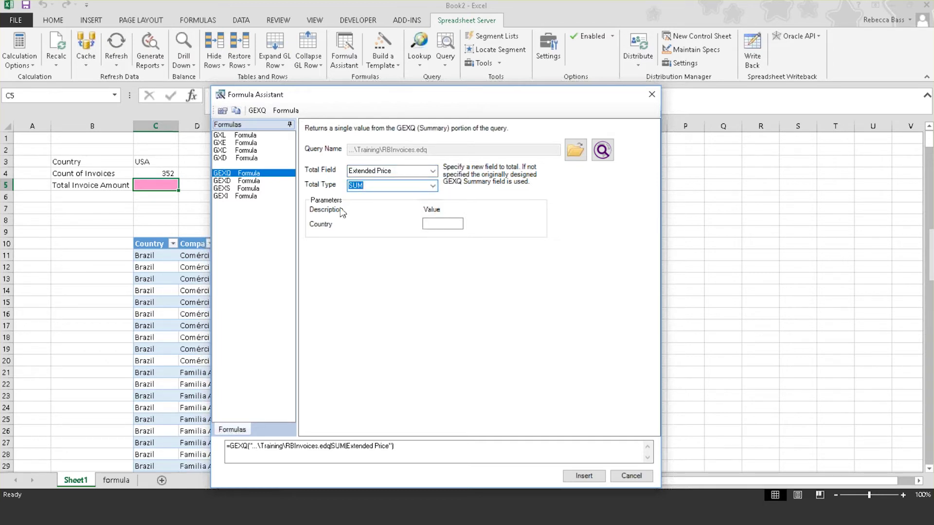
{"action": "left_click", "coordinate": [448, 226]}
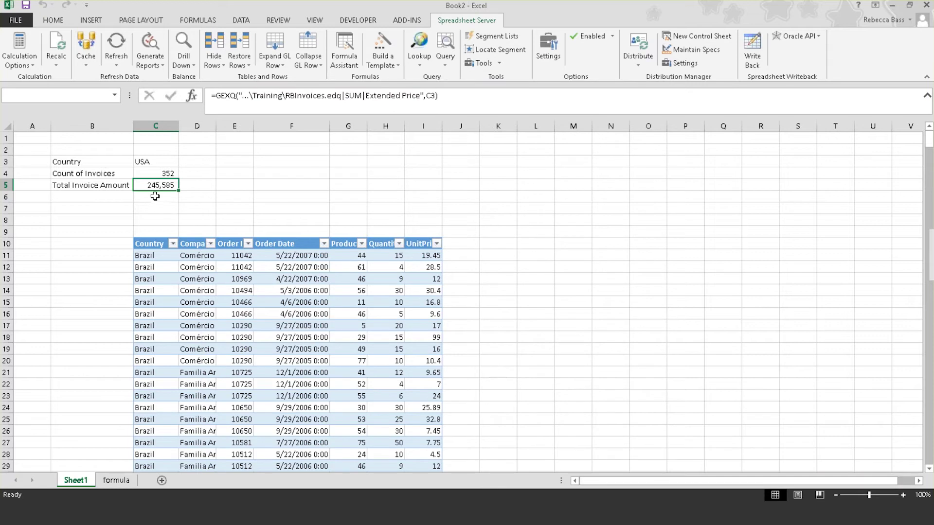
Apply the Accounting number format with a dollar sign to C5 and fit column C's width to its contents.
{"action": "left_click", "coordinate": [54, 20]}
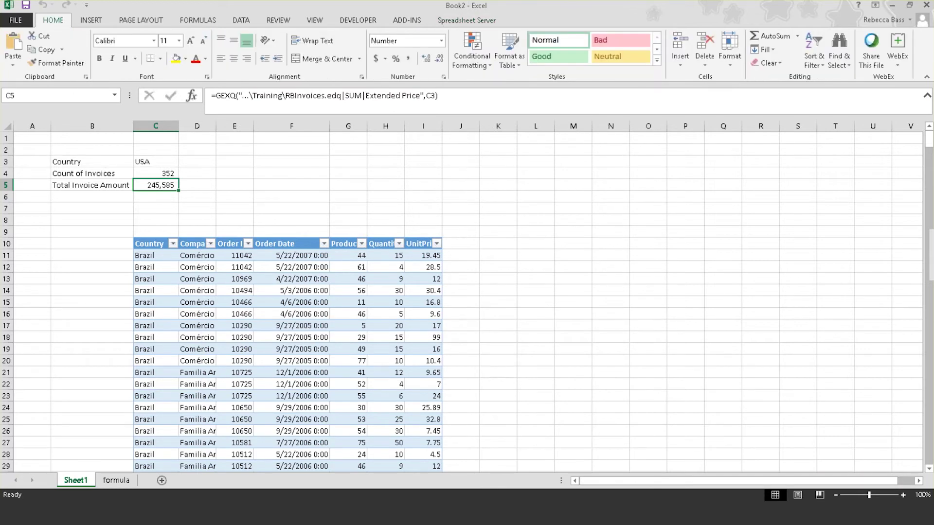
{"action": "left_click", "coordinate": [375, 61]}
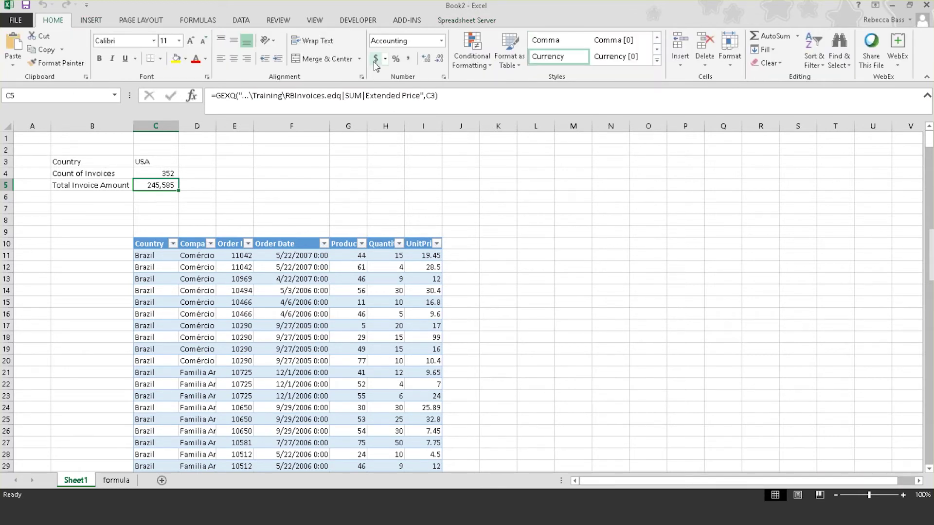
{"action": "double_click", "coordinate": [177, 126]}
{"action": "left_click", "coordinate": [235, 174]}
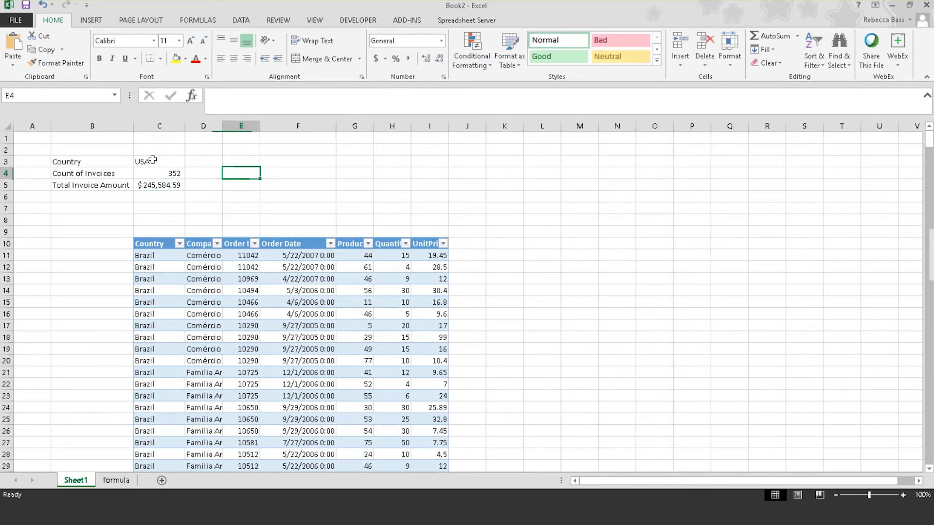
Select the Country selector formula in cell B3.
{"action": "left_click", "coordinate": [108, 162]}
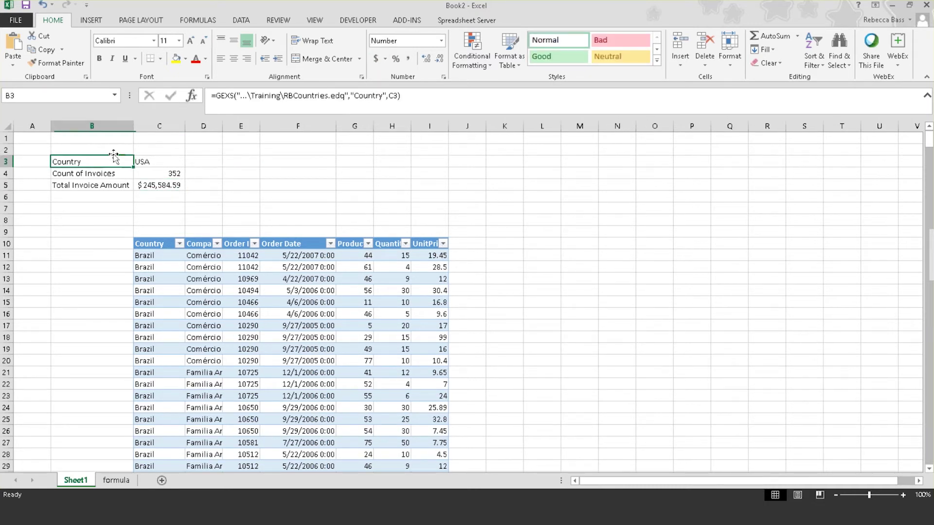
Drill down on the Country lookup in B3 and insert Canada as the selected country.
{"action": "left_click", "coordinate": [480, 24]}
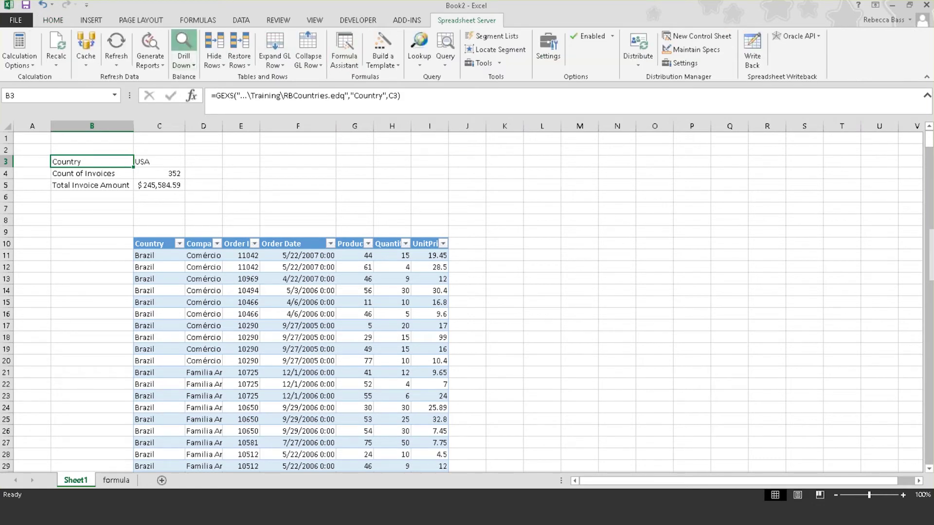
{"action": "left_click", "coordinate": [184, 45]}
{"action": "left_click", "coordinate": [346, 246]}
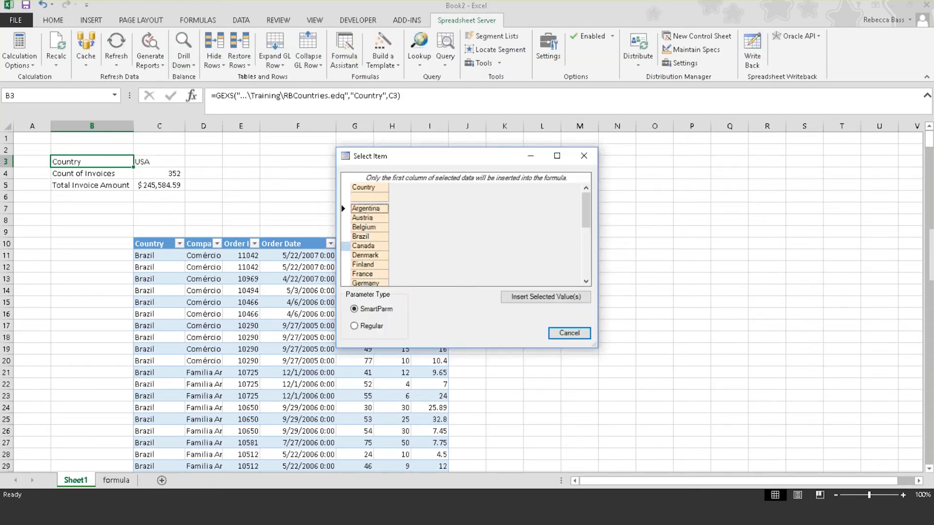
{"action": "left_click", "coordinate": [346, 246]}
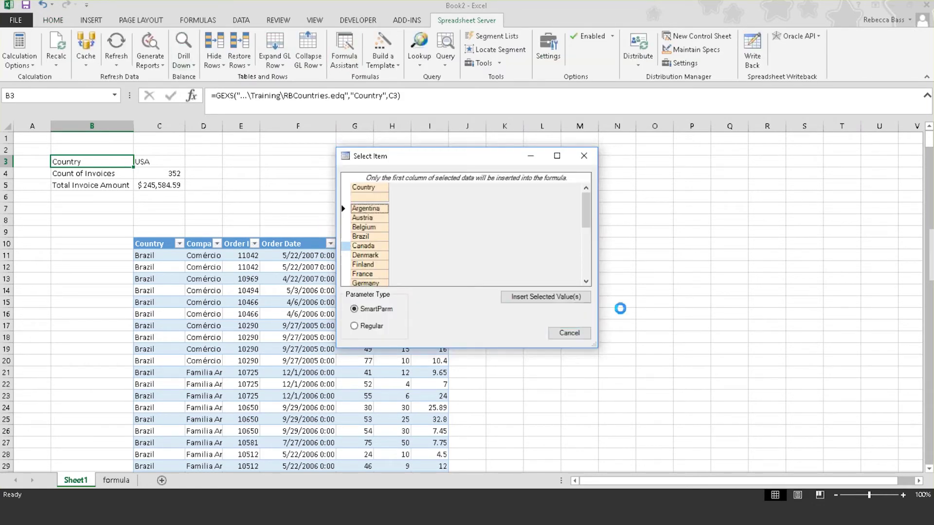
{"action": "left_click", "coordinate": [524, 297]}
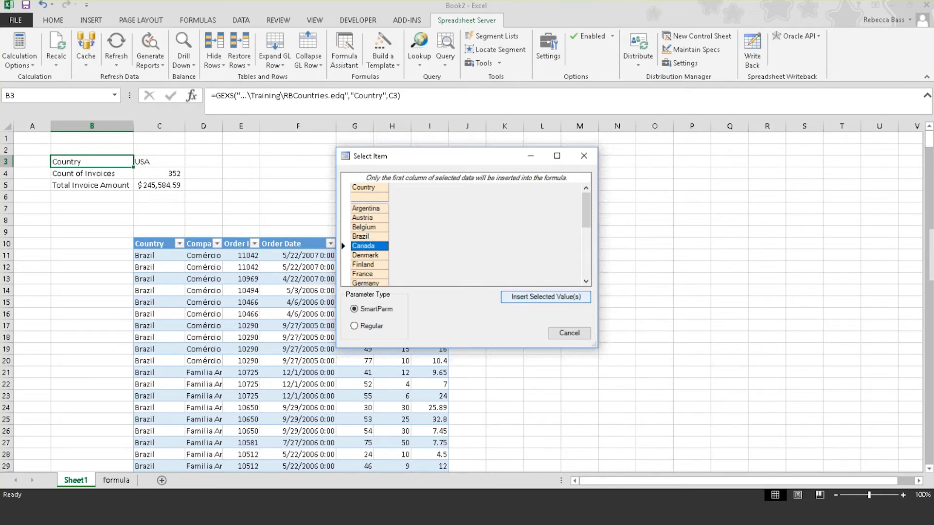
Drill down into the Total Invoice Amount in C5, show sum footers for the invoice records, and close the results.
{"action": "left_click", "coordinate": [163, 174]}
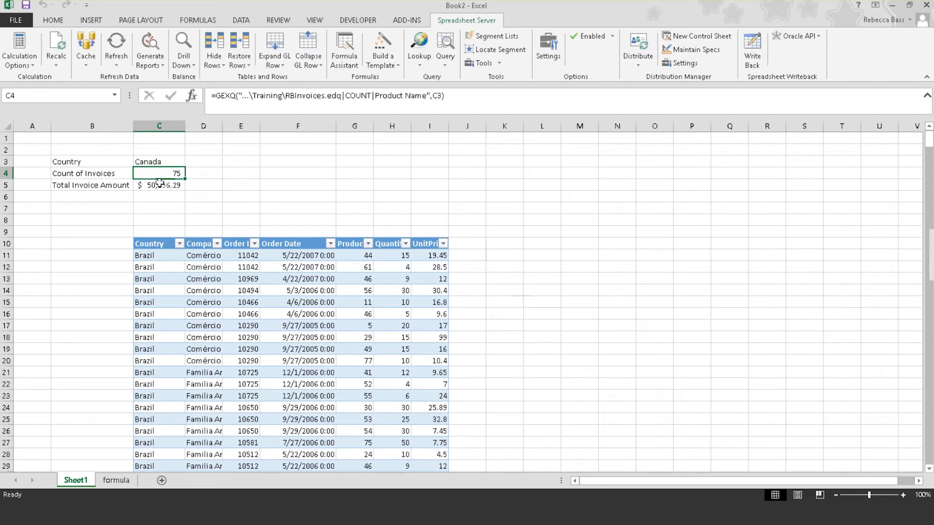
{"action": "left_click", "coordinate": [146, 187]}
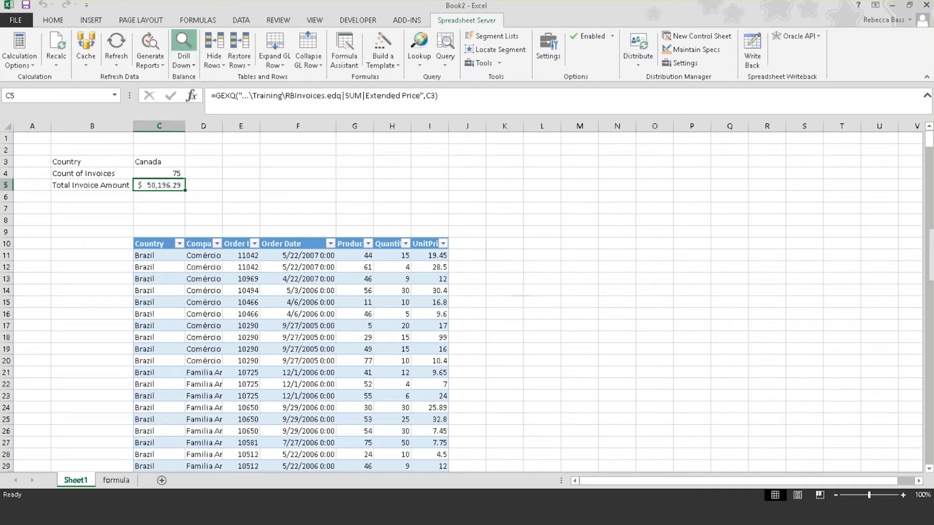
{"action": "left_click", "coordinate": [183, 47]}
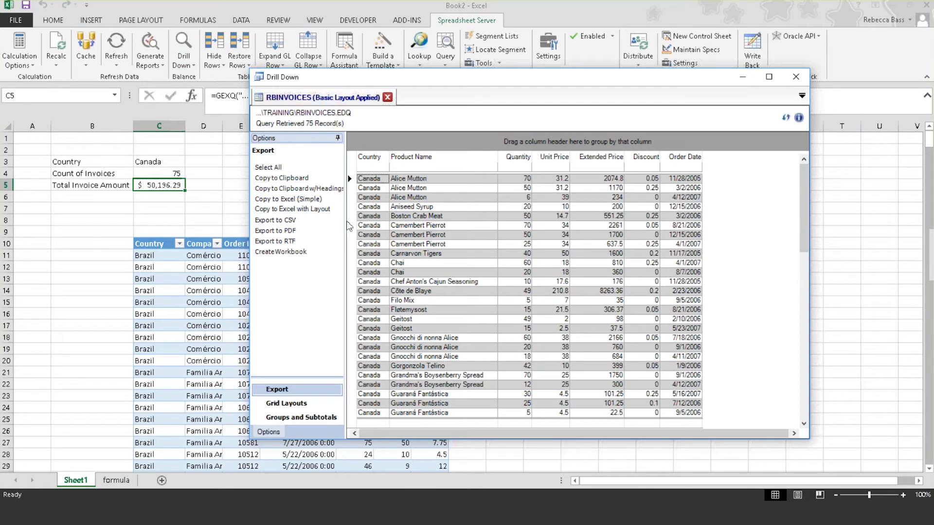
{"action": "left_click", "coordinate": [304, 419]}
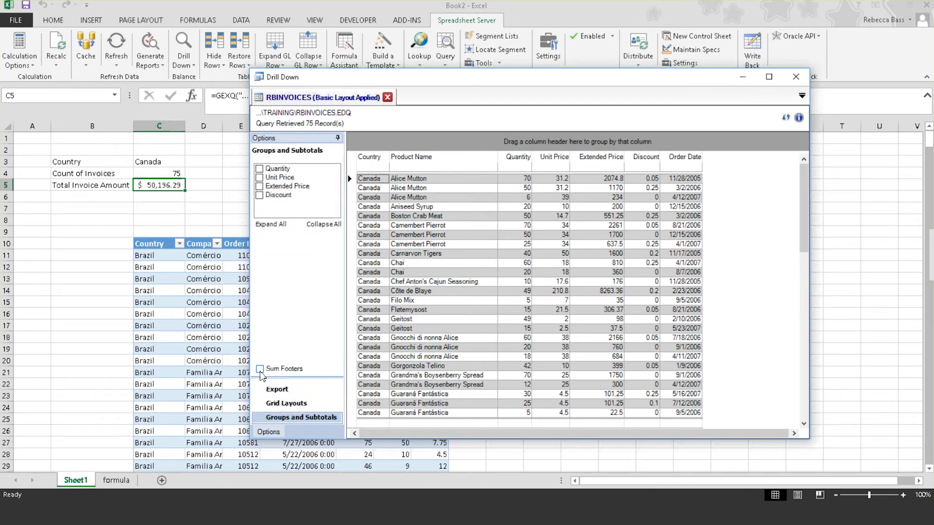
{"action": "left_click", "coordinate": [260, 370]}
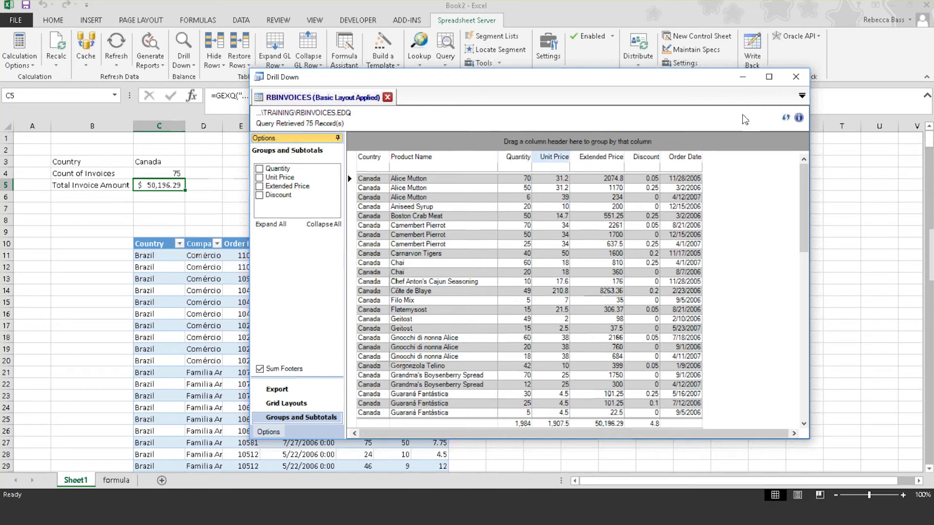
{"action": "left_click", "coordinate": [796, 77]}
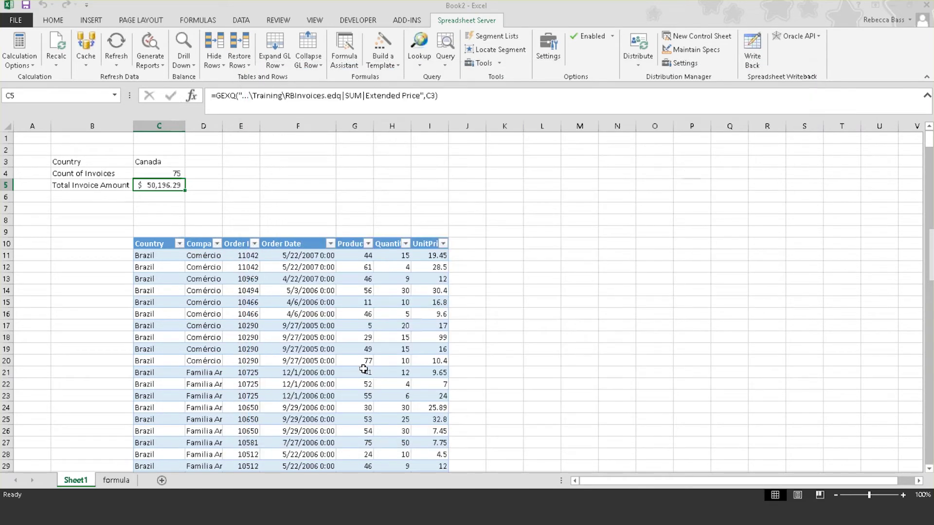
Open the invoice count formula in C4 with the Formula Assistant, try editing its Country cell reference, and discard the changes.
{"action": "left_click", "coordinate": [302, 206]}
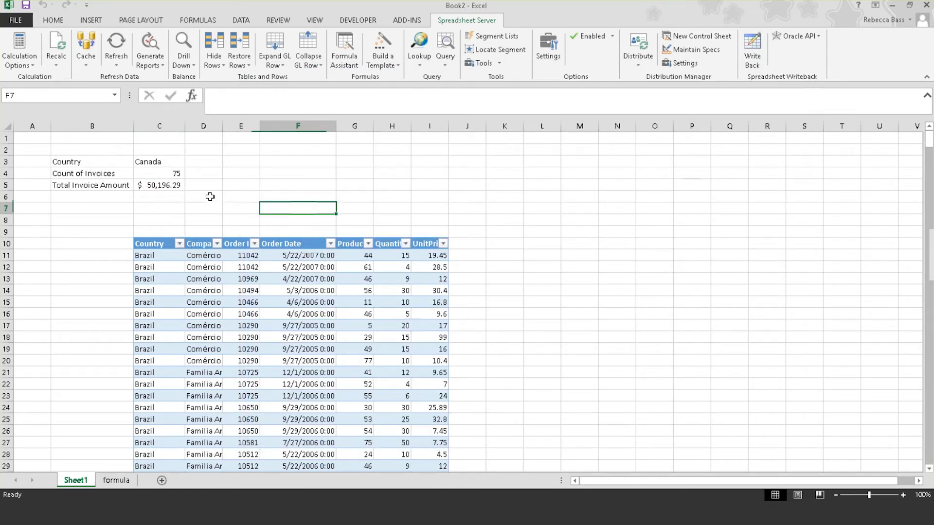
{"action": "left_click", "coordinate": [208, 196]}
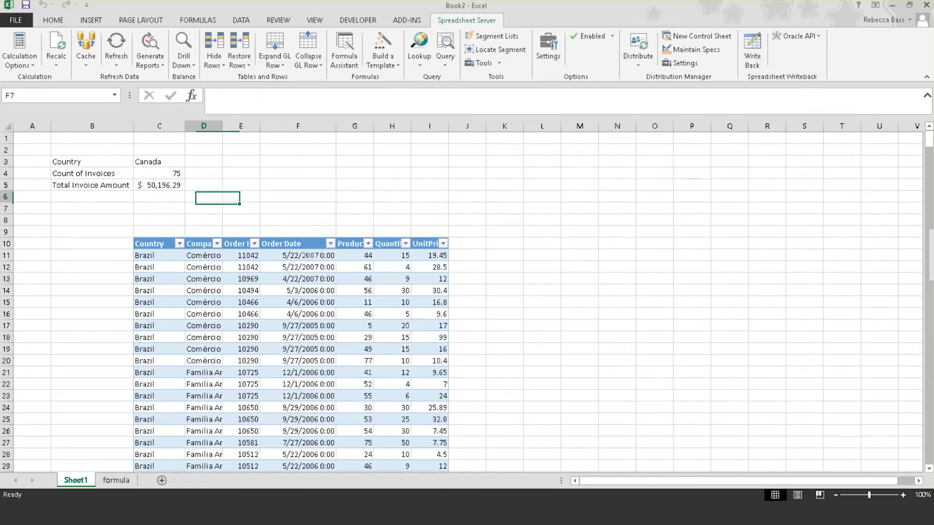
{"action": "left_click", "coordinate": [164, 174]}
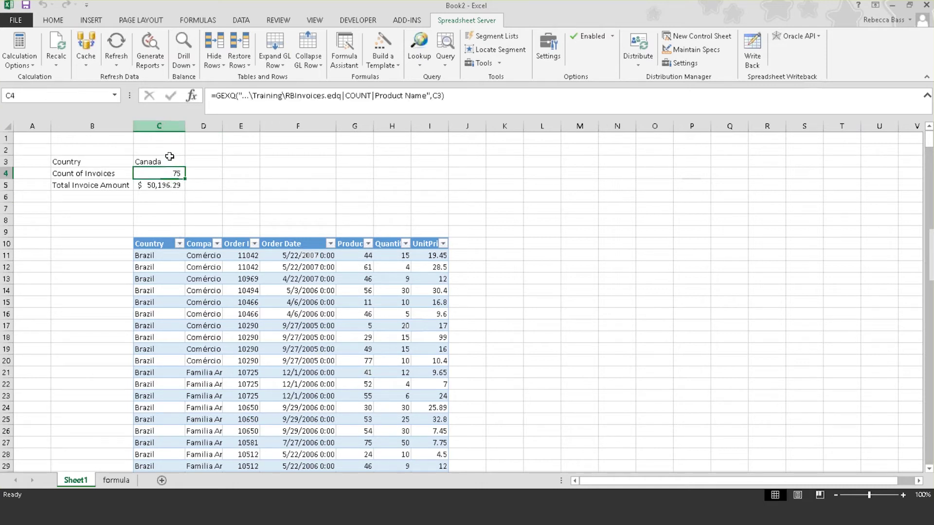
{"action": "left_click", "coordinate": [344, 49]}
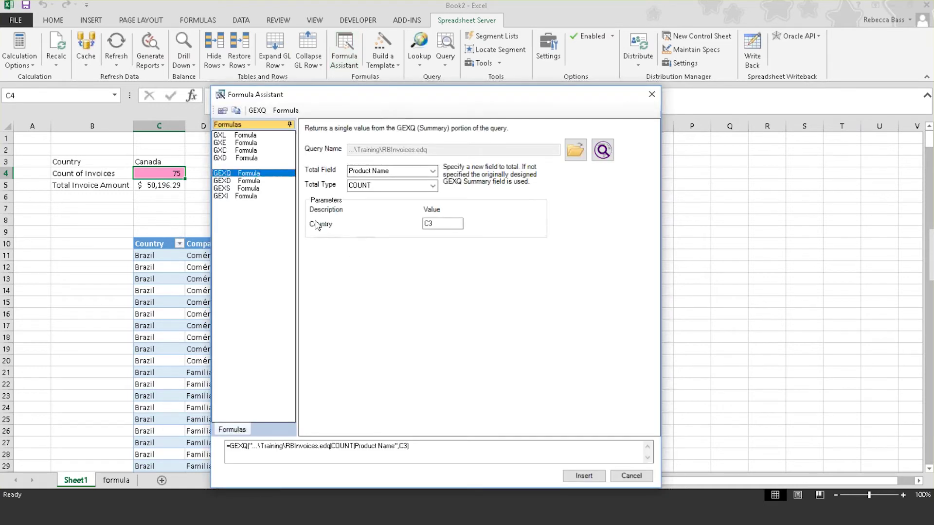
{"action": "left_click", "coordinate": [428, 224]}
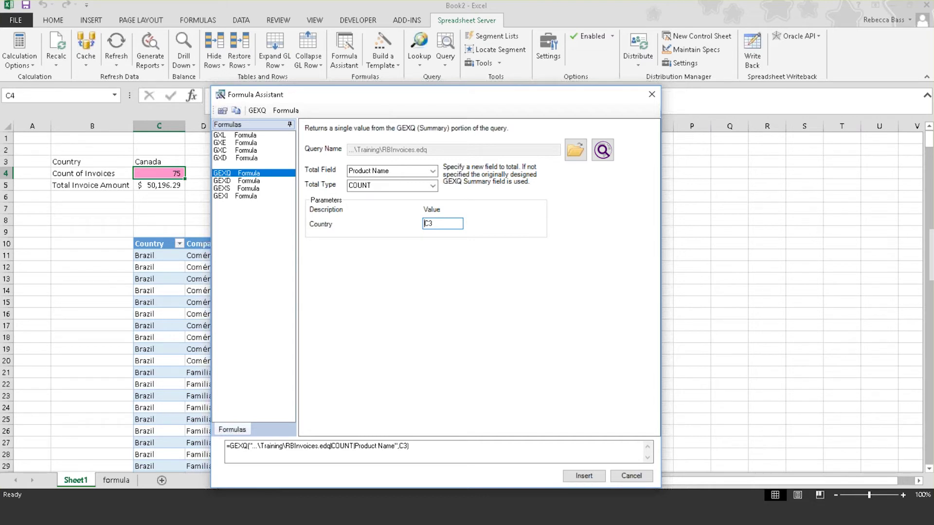
{"action": "key", "text": "F4"}
{"action": "key", "text": "BackSpace"}
{"action": "left_click", "coordinate": [427, 224]}
{"action": "key", "text": "BackSpace"}
{"action": "left_click", "coordinate": [631, 476]}
{"action": "left_click", "coordinate": [593, 292]}
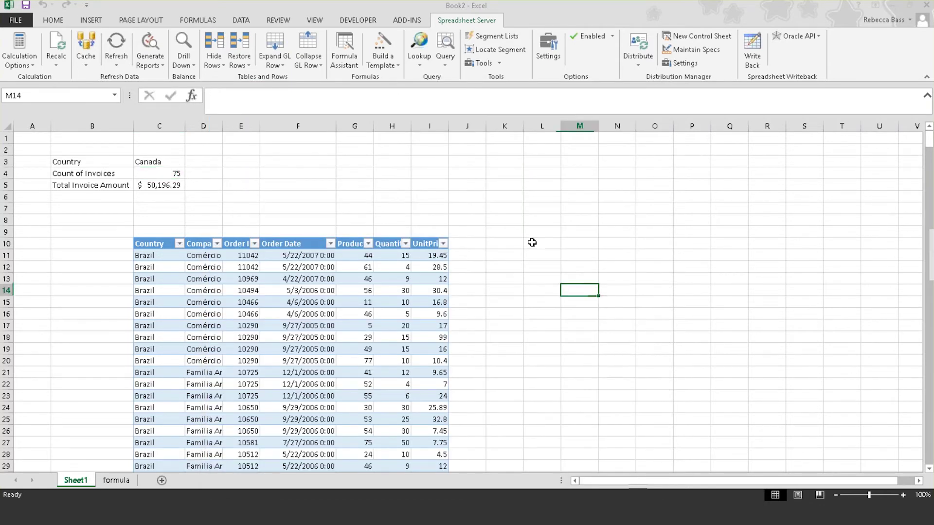
{"action": "left_click", "coordinate": [493, 253]}
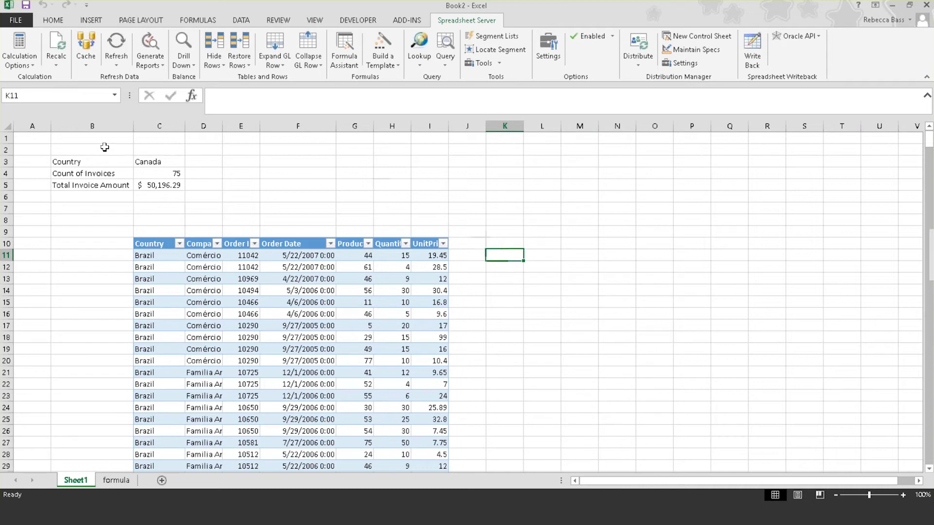
Examine the Country lookup formula, the detail query formula on the formula sheet, and the two invoice summary cells on Sheet1.
{"action": "left_click", "coordinate": [94, 160]}
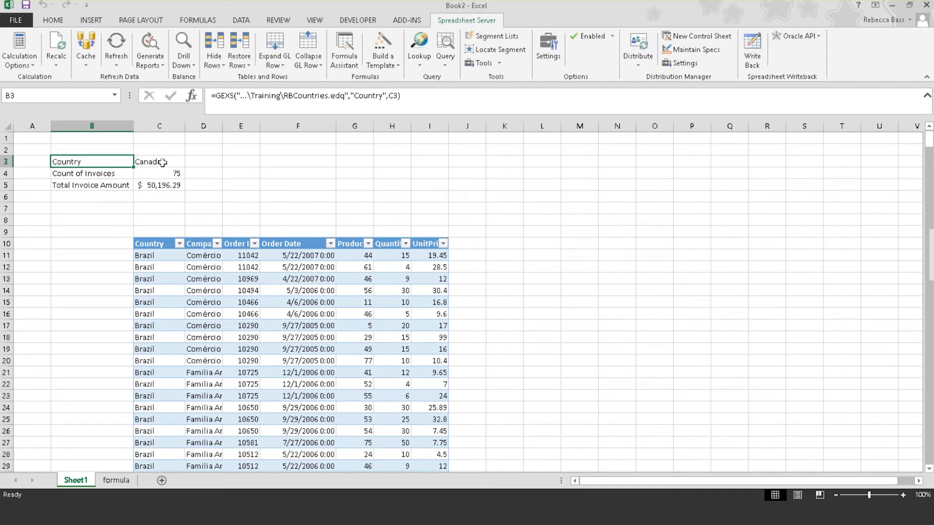
{"action": "left_click", "coordinate": [116, 480]}
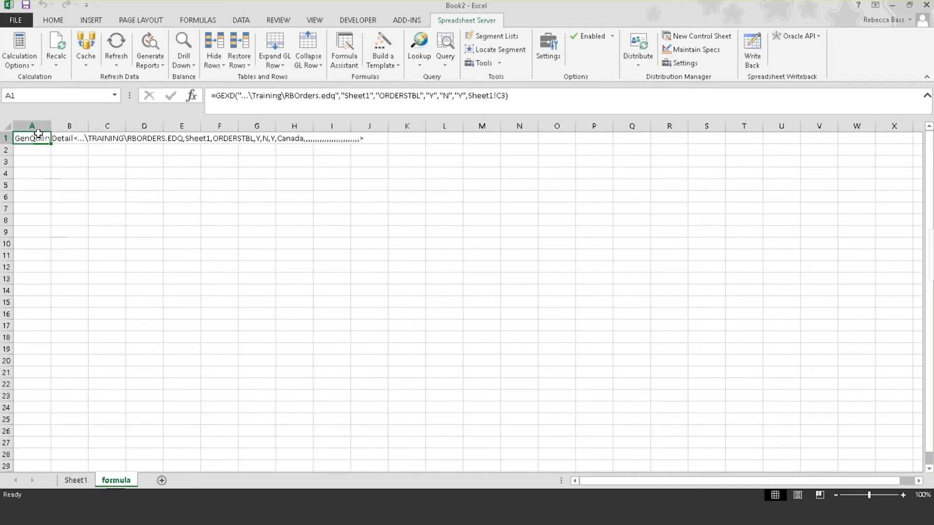
{"action": "left_click", "coordinate": [75, 480]}
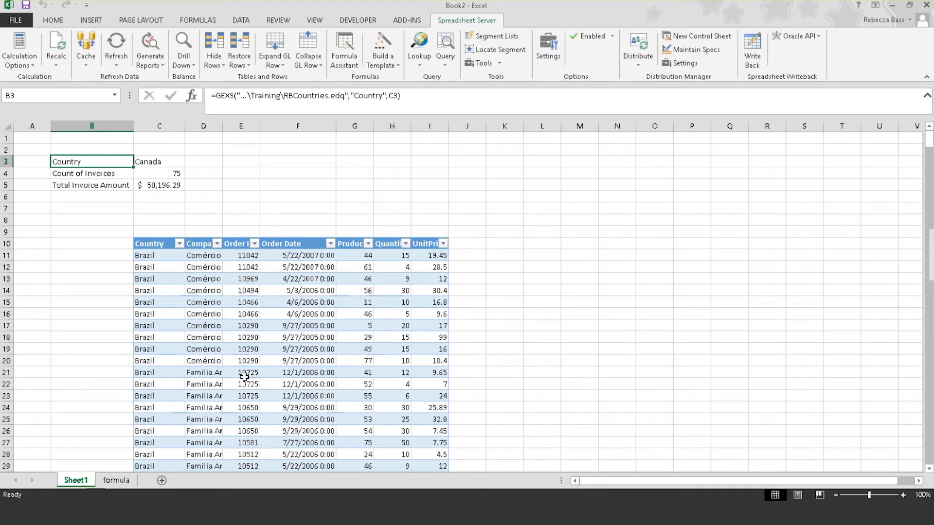
{"action": "left_click", "coordinate": [157, 160]}
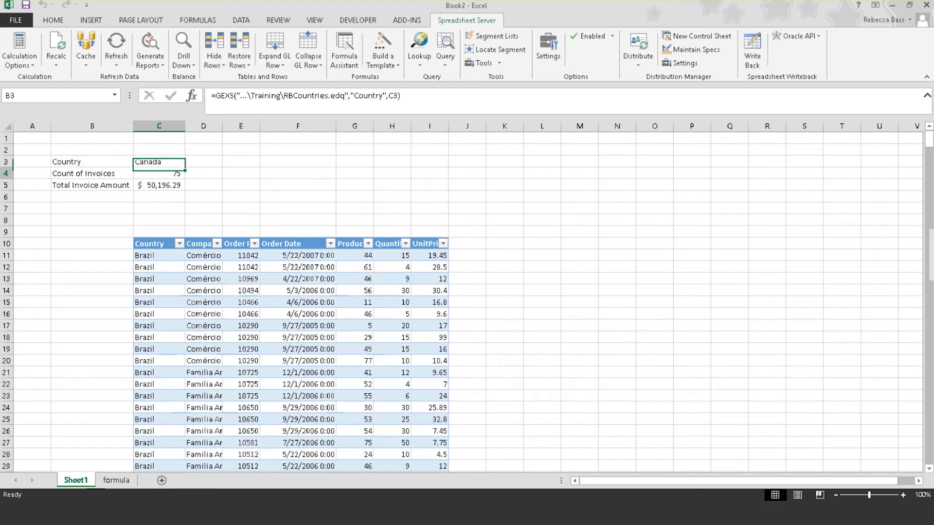
{"action": "left_click_drag", "start_coordinate": [156, 174], "coordinate": [154, 187]}
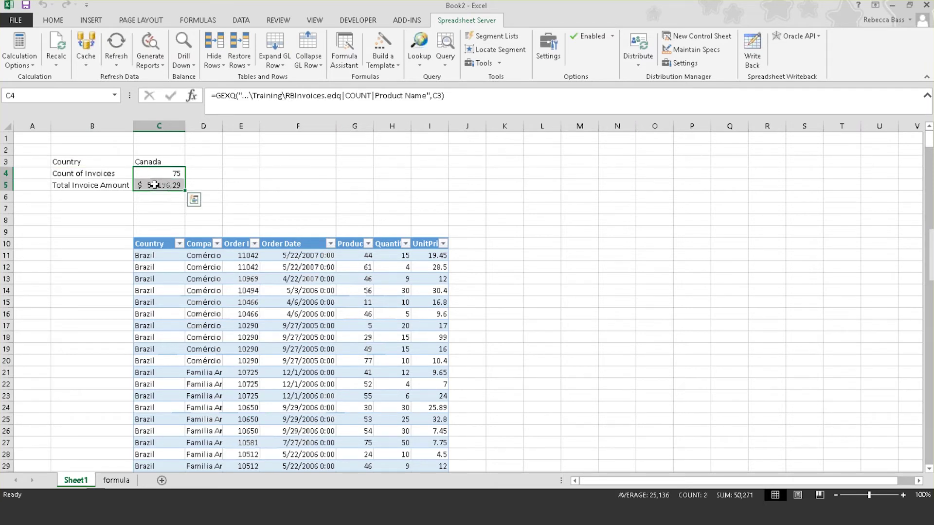
{"action": "left_click", "coordinate": [252, 176]}
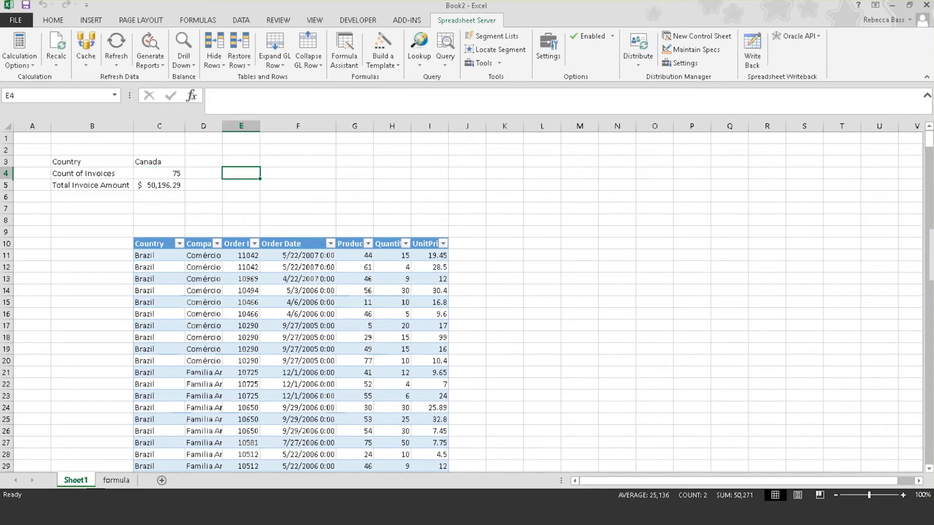
{"action": "left_click_drag", "start_coordinate": [169, 173], "coordinate": [170, 184]}
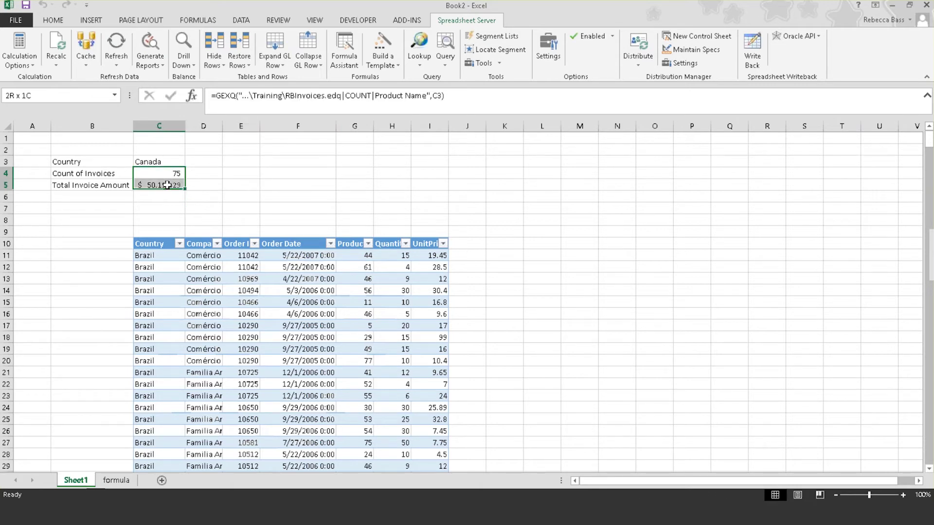
{"action": "left_click", "coordinate": [217, 186]}
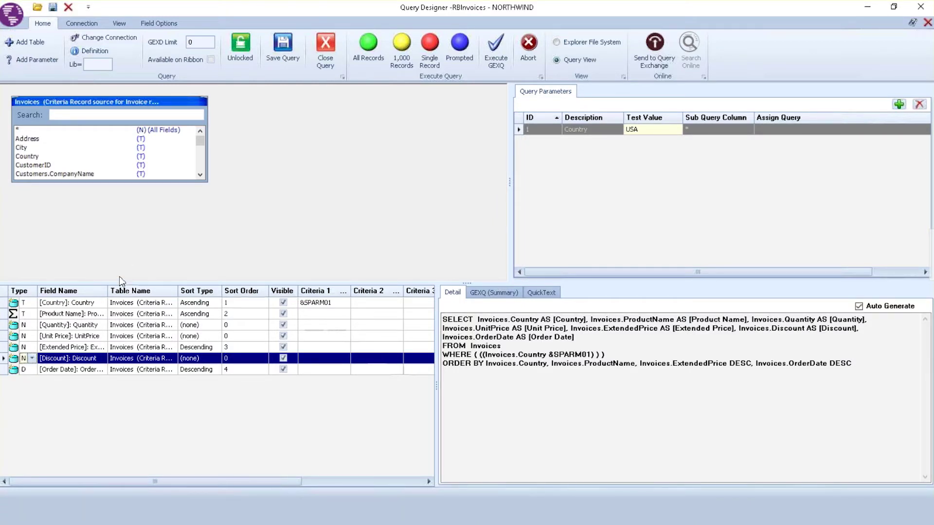
In Query Designer, save Count as the GEXQ summary type of the Product Name field in the RBInvoices query.
{"action": "right_click", "coordinate": [64, 315]}
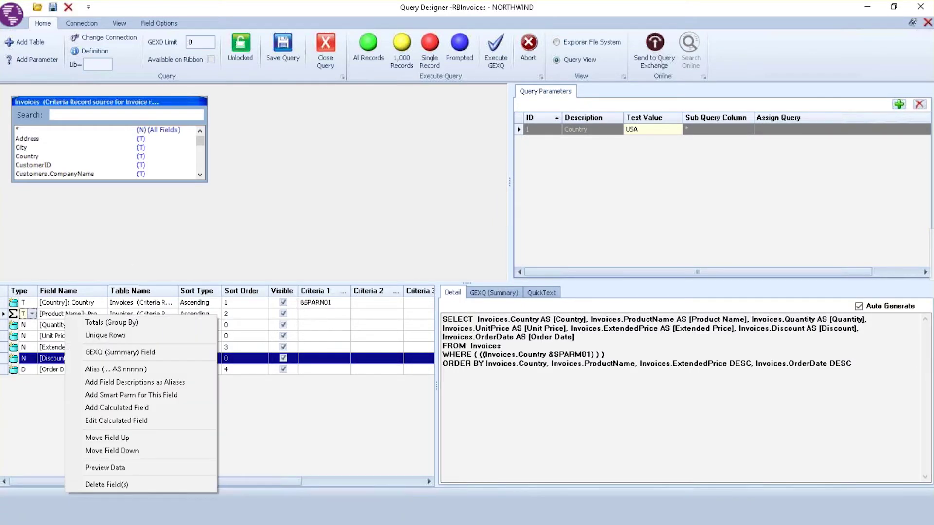
{"action": "left_click", "coordinate": [126, 353]}
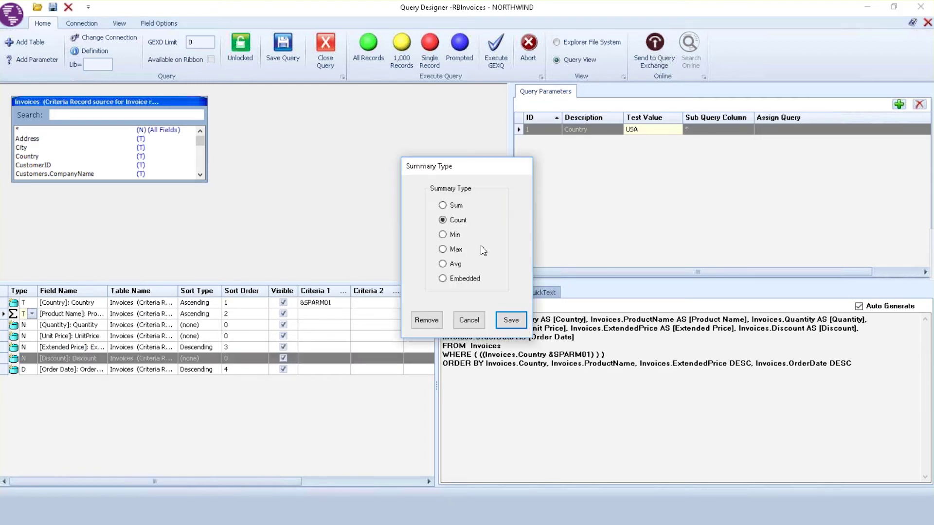
{"action": "left_click", "coordinate": [510, 321]}
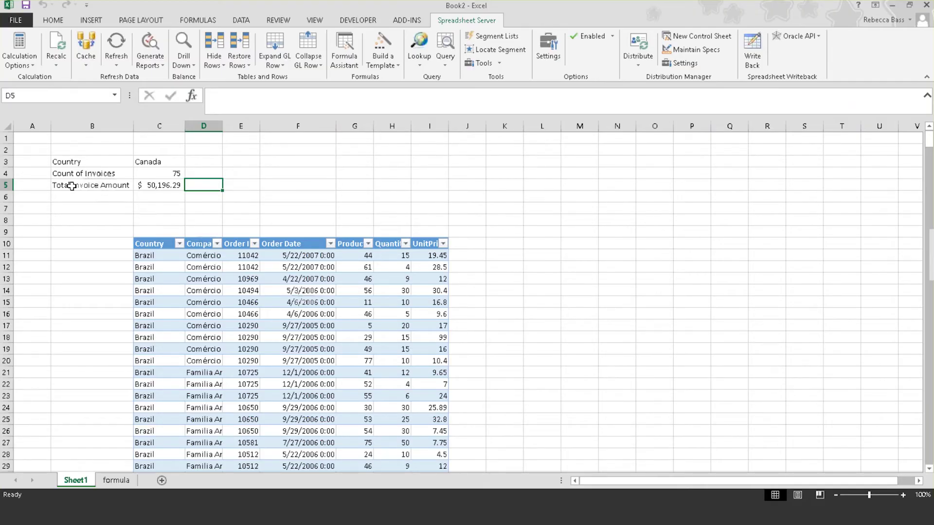
Back in Excel, review the Total Invoice Amount formula in C5 and the Country lookup formula in B3.
{"action": "left_click_drag", "start_coordinate": [73, 185], "coordinate": [152, 186]}
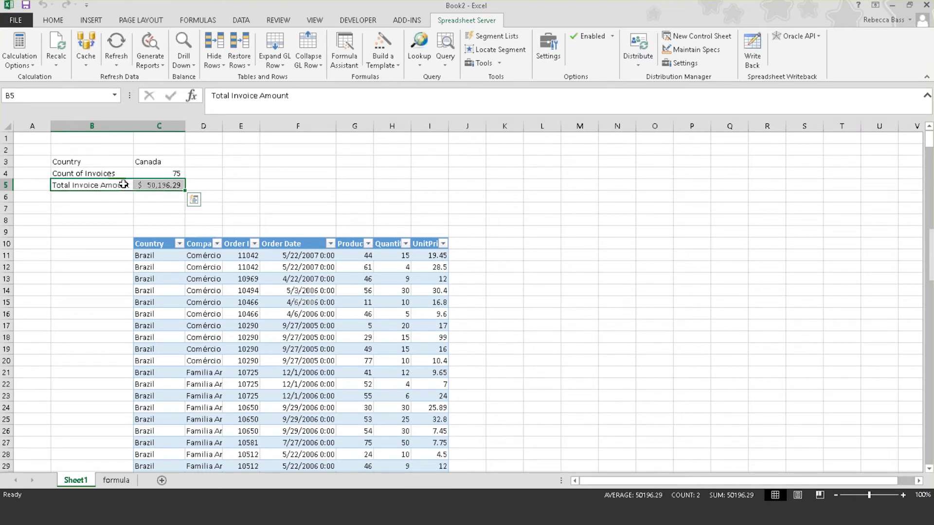
{"action": "left_click", "coordinate": [154, 185]}
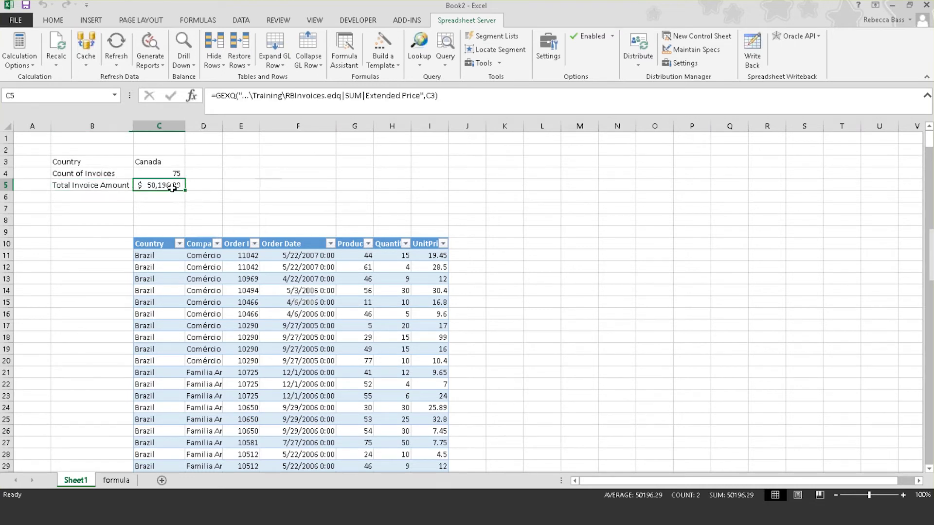
{"action": "left_click", "coordinate": [209, 186]}
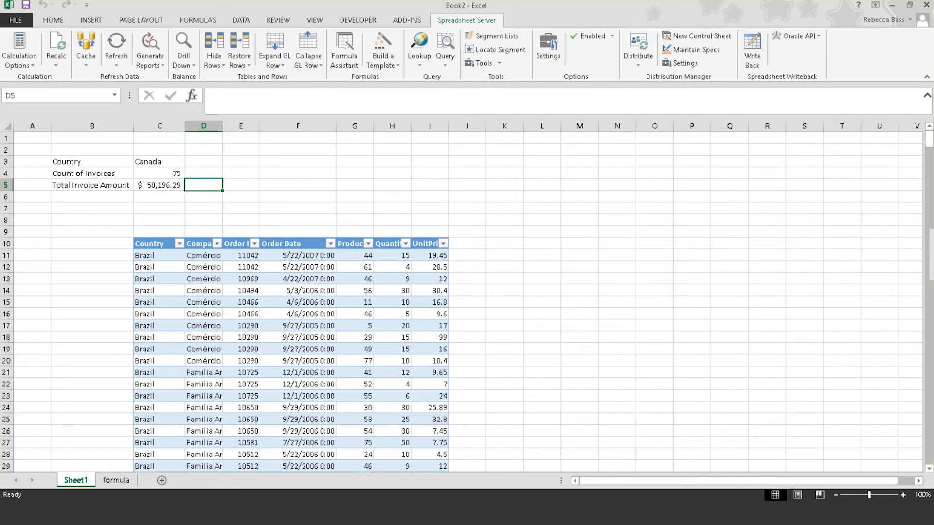
{"action": "left_click_drag", "start_coordinate": [171, 166], "coordinate": [169, 188]}
{"action": "left_click", "coordinate": [238, 198]}
{"action": "left_click", "coordinate": [215, 206]}
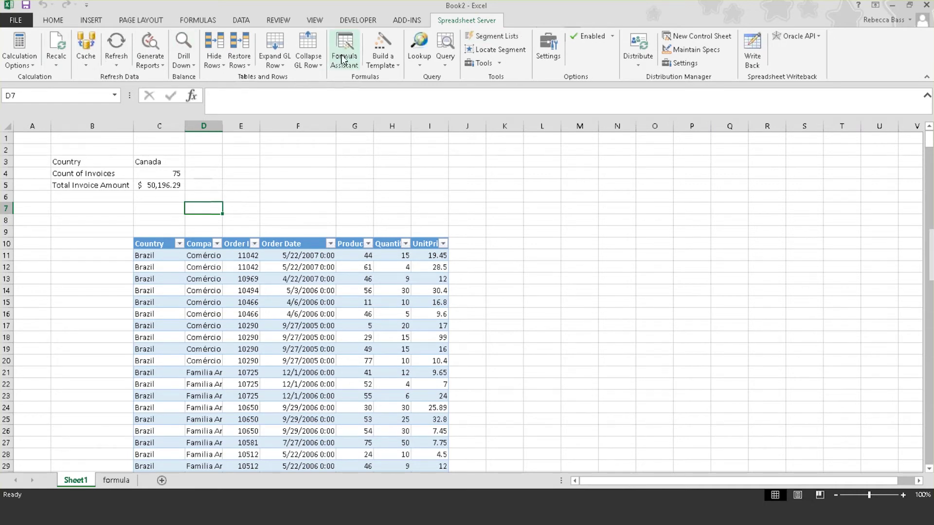
{"action": "left_click", "coordinate": [393, 42]}
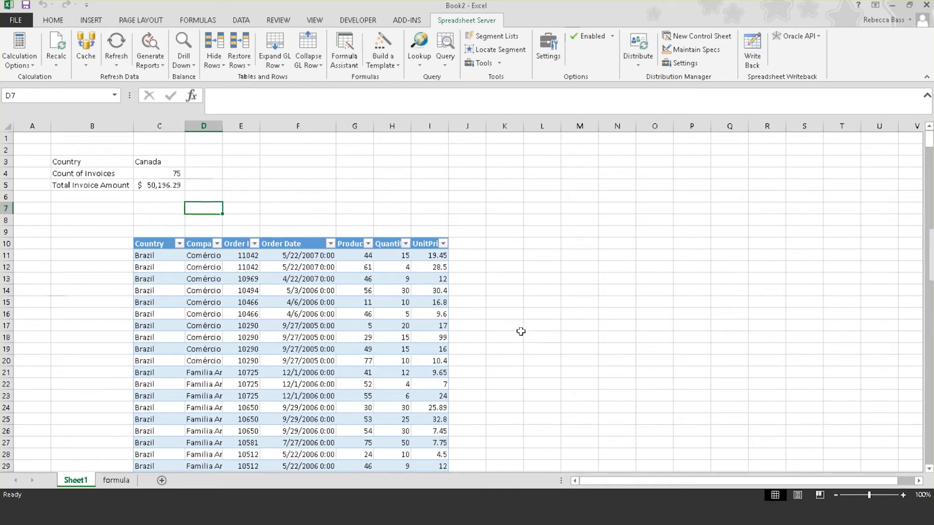
{"action": "left_click", "coordinate": [106, 159]}
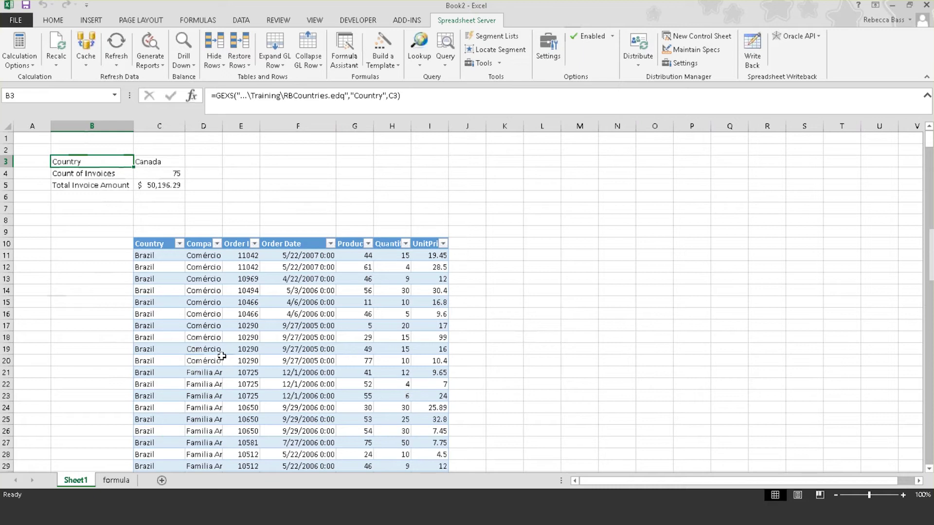
{"action": "left_click", "coordinate": [153, 193]}
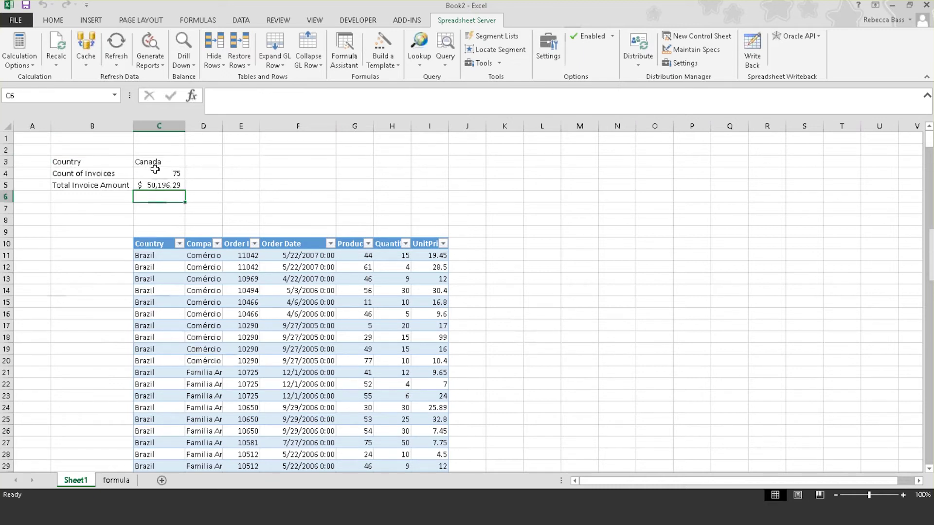
{"action": "left_click_drag", "start_coordinate": [156, 174], "coordinate": [159, 186]}
{"action": "left_click", "coordinate": [267, 188]}
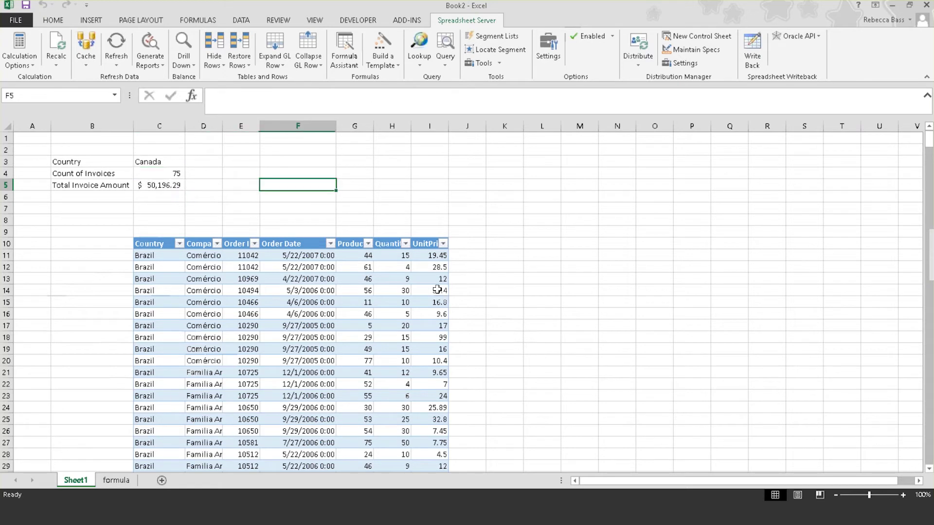
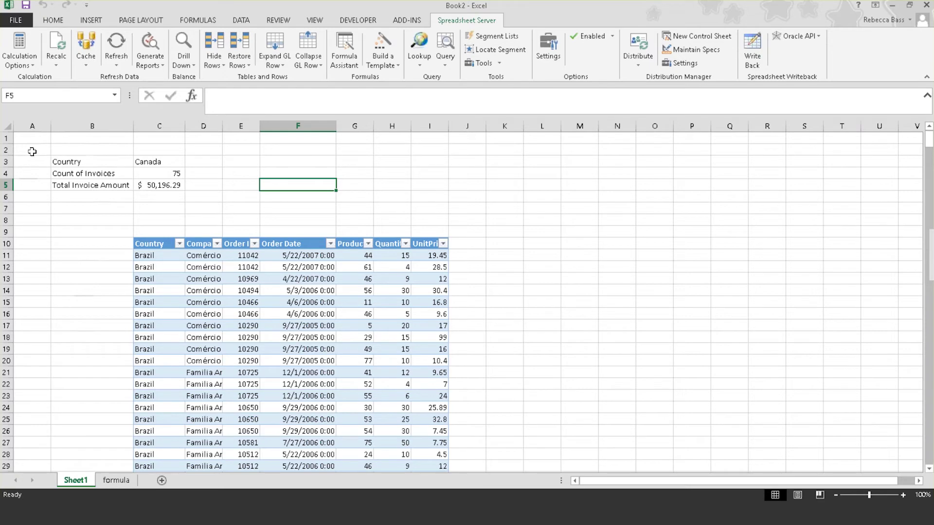
Delete the empty column A and the two empty rows 1 and 2 from Sheet1.
{"action": "left_click", "coordinate": [31, 124]}
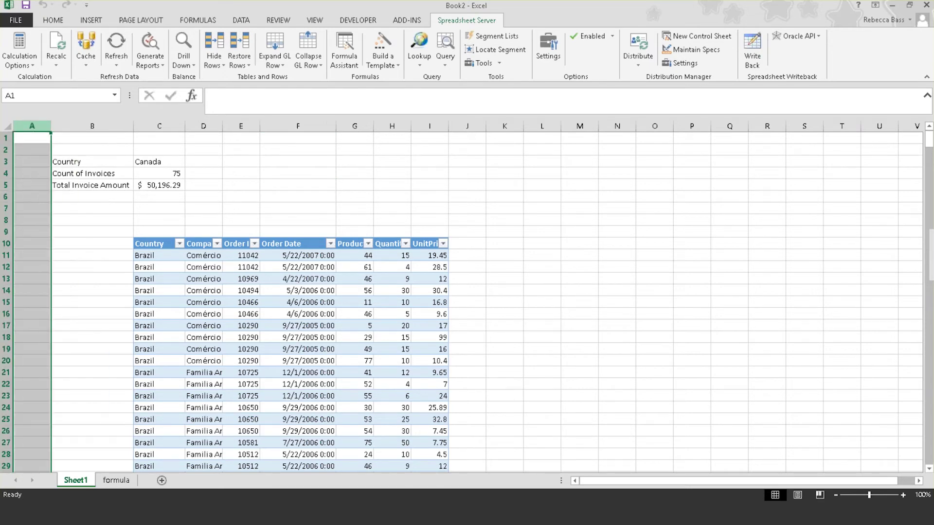
{"action": "right_click", "coordinate": [31, 124]}
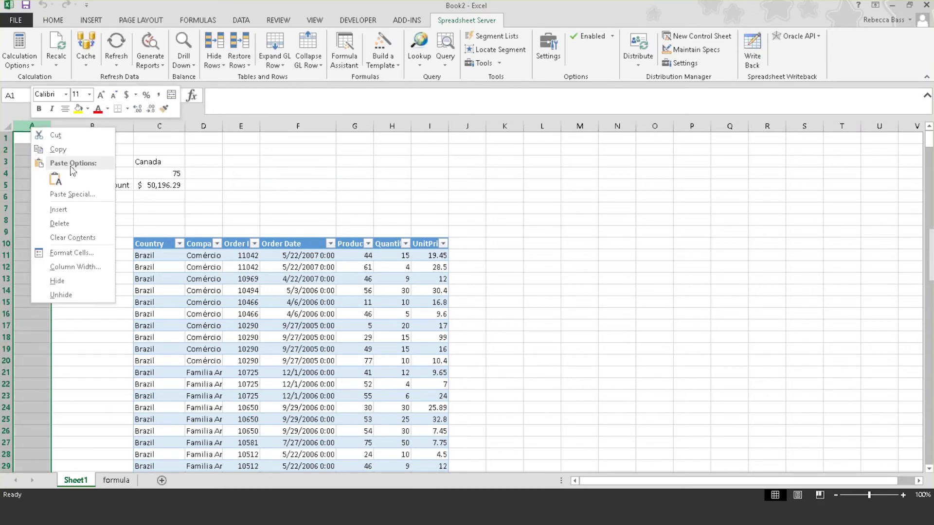
{"action": "left_click", "coordinate": [56, 223]}
{"action": "left_click_drag", "start_coordinate": [5, 138], "coordinate": [6, 149]}
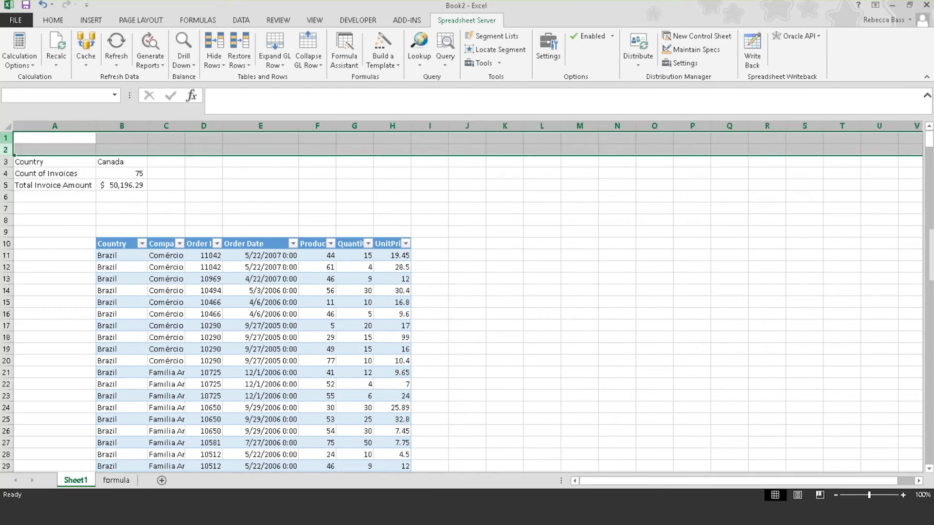
{"action": "right_click", "coordinate": [25, 148]}
{"action": "left_click", "coordinate": [56, 245]}
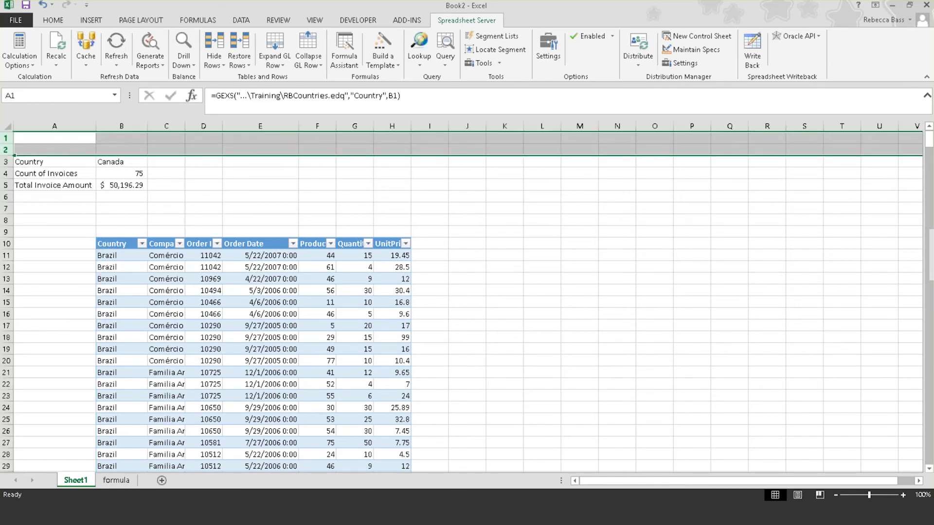
Check the cell references in the Country lookup, the two invoice summary formulas and the detail query formula on the formula sheet.
{"action": "left_click", "coordinate": [129, 137]}
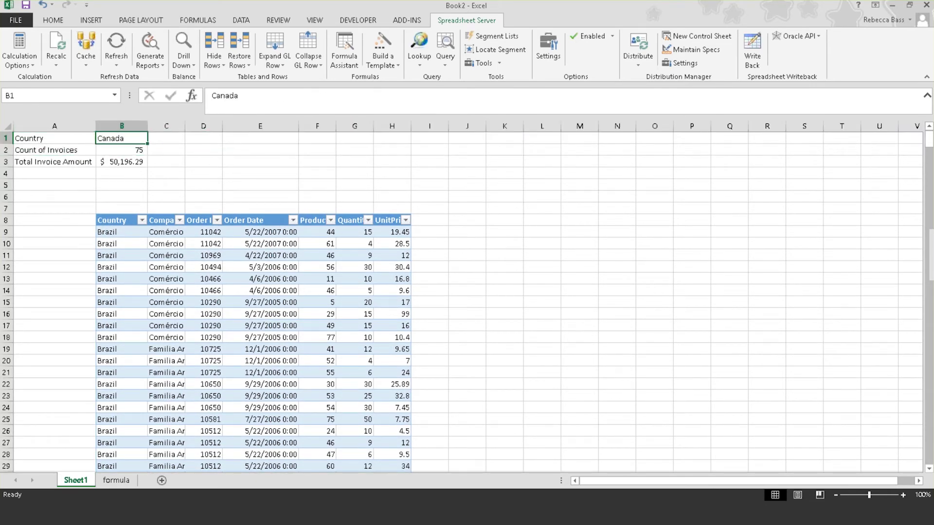
{"action": "left_click", "coordinate": [75, 139]}
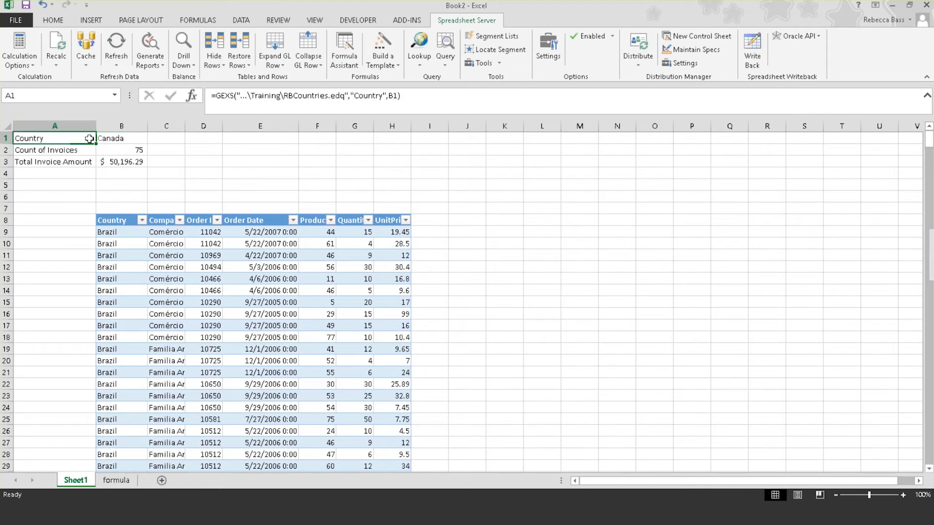
{"action": "left_click", "coordinate": [404, 96]}
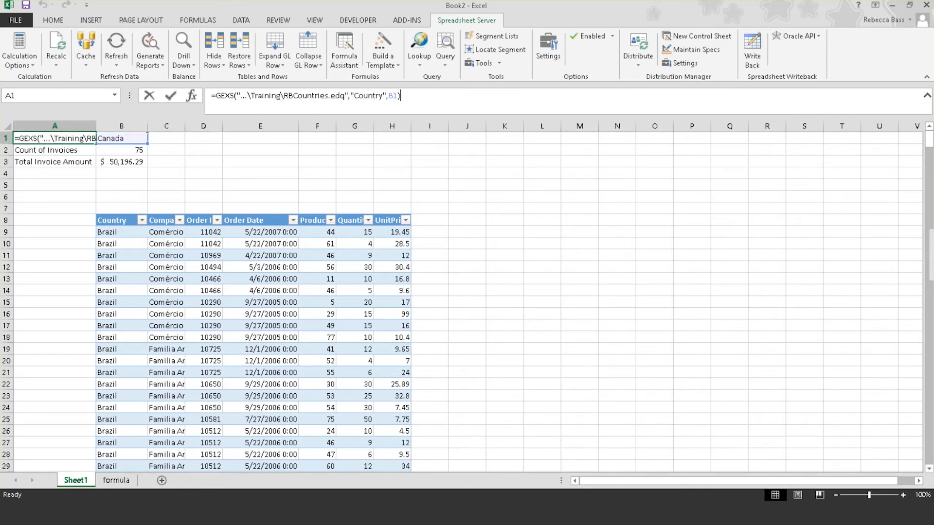
{"action": "key", "text": "Return"}
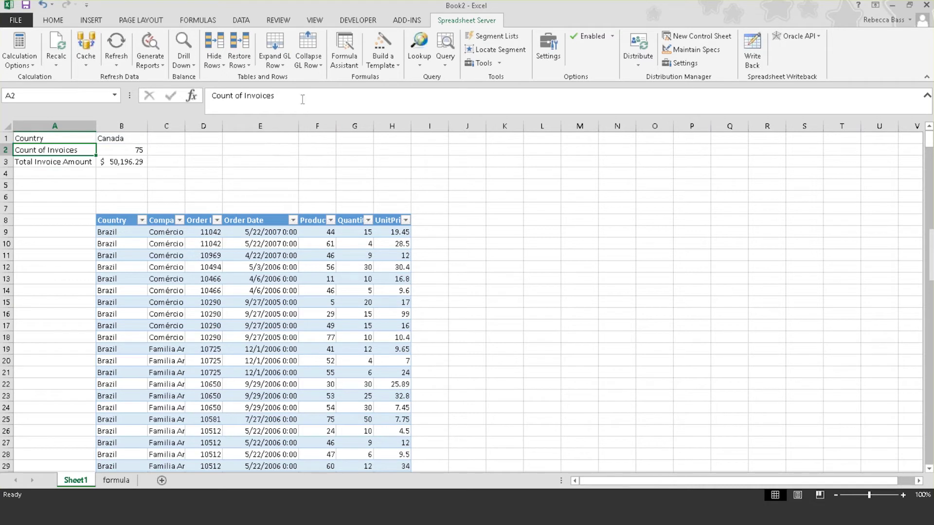
{"action": "left_click", "coordinate": [121, 151]}
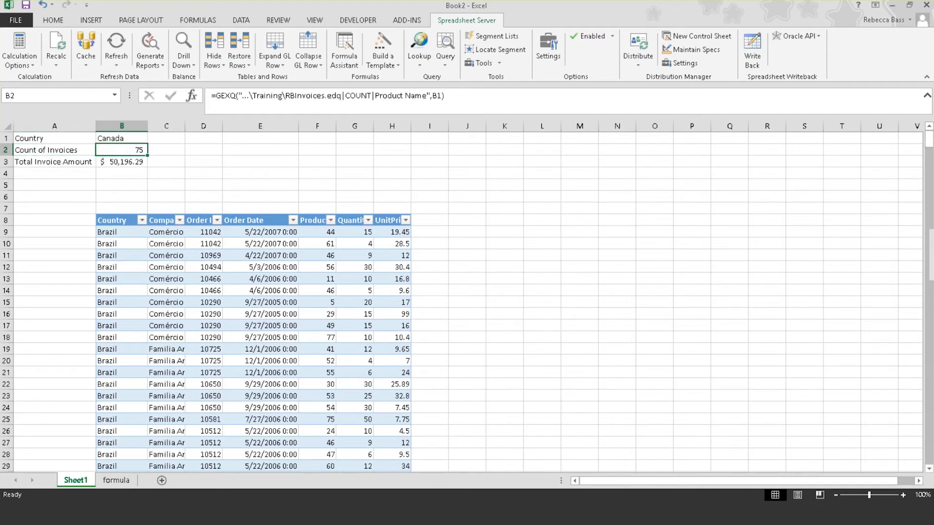
{"action": "left_click", "coordinate": [447, 96]}
{"action": "key", "text": "Return"}
{"action": "left_click", "coordinate": [447, 96]}
{"action": "key", "text": "Return"}
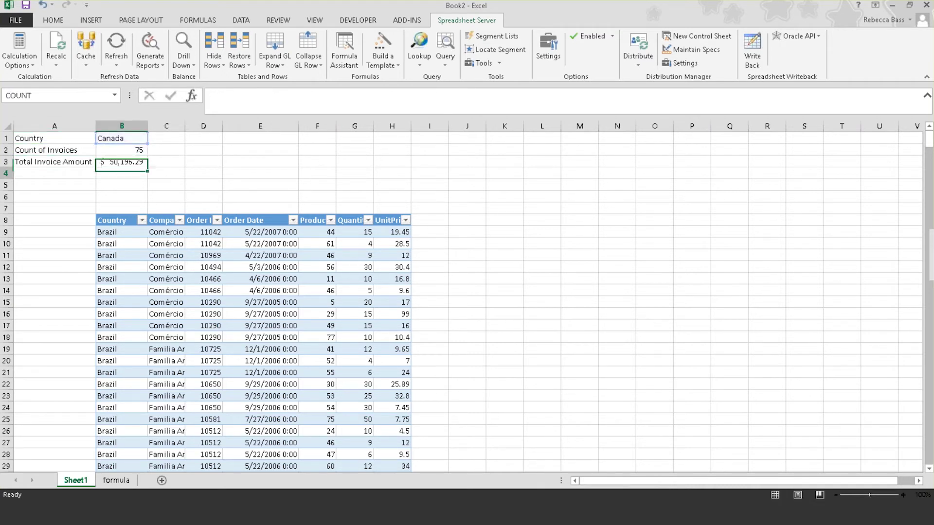
{"action": "left_click", "coordinate": [116, 481]}
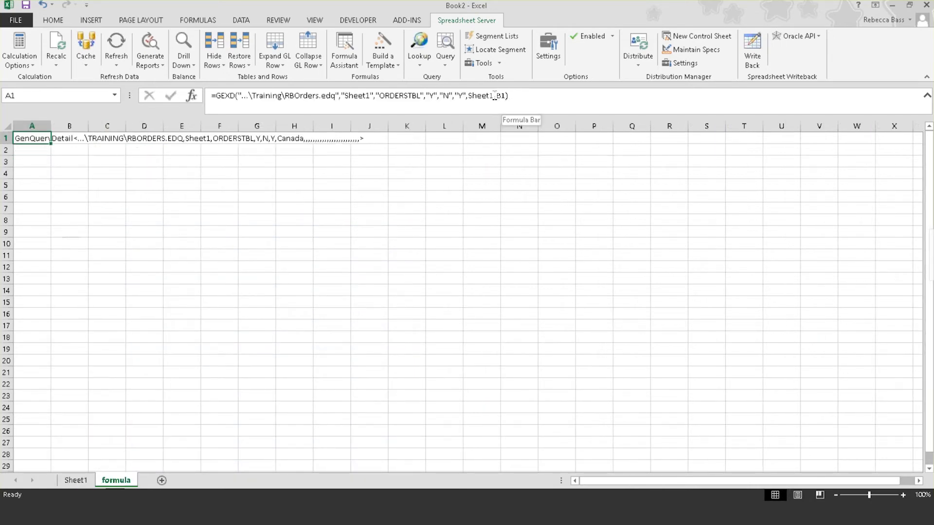
{"action": "left_click", "coordinate": [75, 481]}
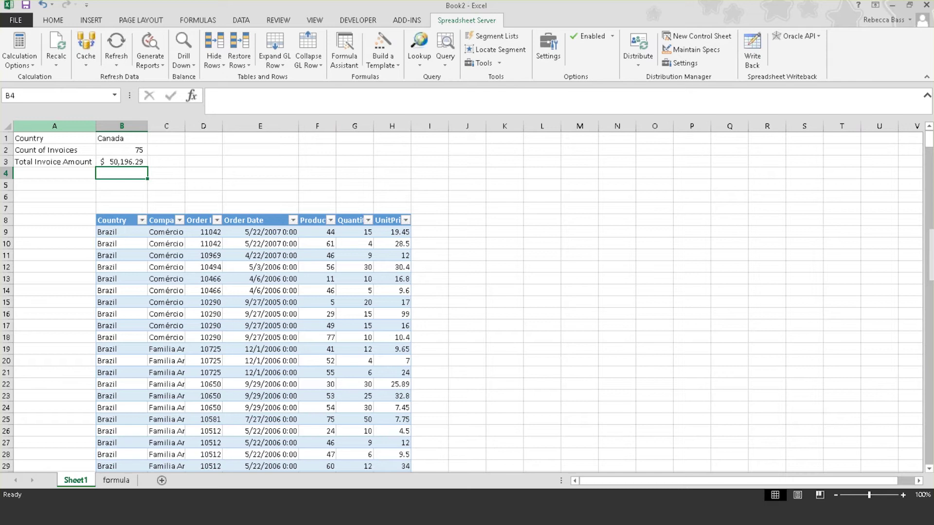
Drill down on the Country lookup in A1, insert France as the selected value, and generate the order detail report again.
{"action": "left_click", "coordinate": [49, 138]}
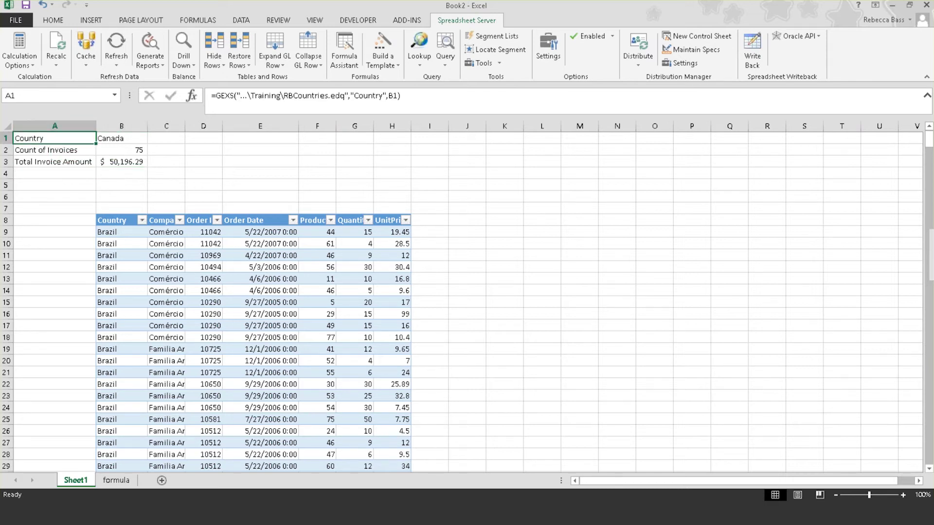
{"action": "left_click", "coordinate": [184, 46]}
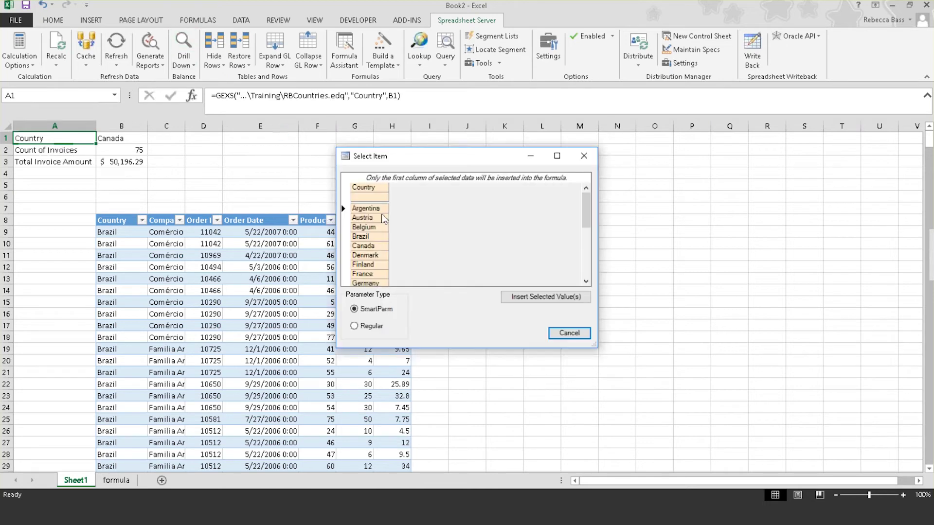
{"action": "left_click", "coordinate": [363, 273]}
{"action": "left_click", "coordinate": [517, 300]}
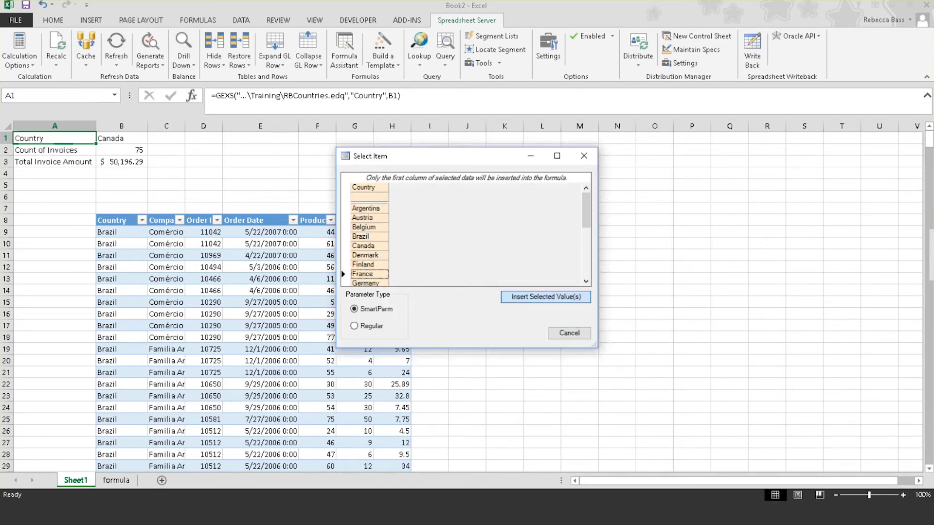
{"action": "left_click_drag", "start_coordinate": [126, 150], "coordinate": [129, 161]}
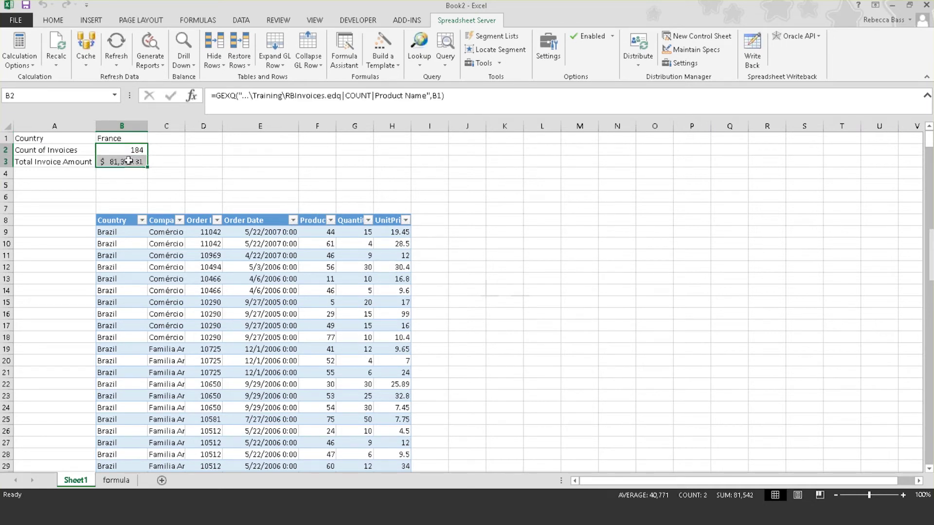
{"action": "left_click", "coordinate": [236, 164]}
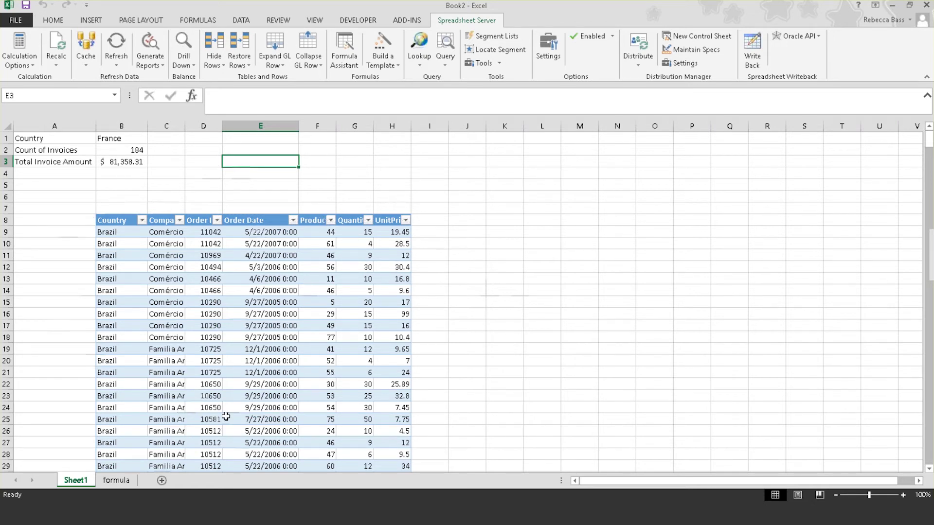
{"action": "left_click", "coordinate": [160, 42]}
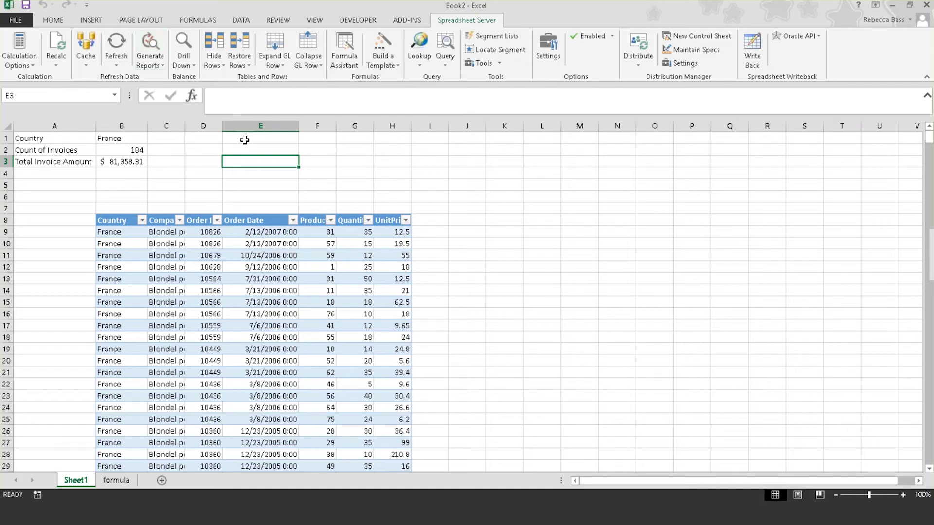
Draw an ActiveX command button about 150 wide and 48 high beside the summary cells, from D1 to about F4.
{"action": "left_click", "coordinate": [363, 18]}
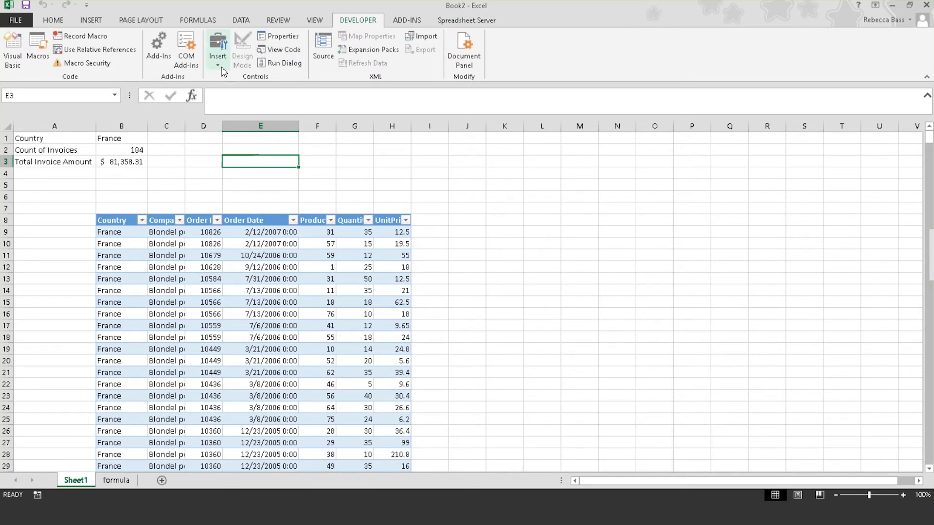
{"action": "left_click", "coordinate": [217, 51]}
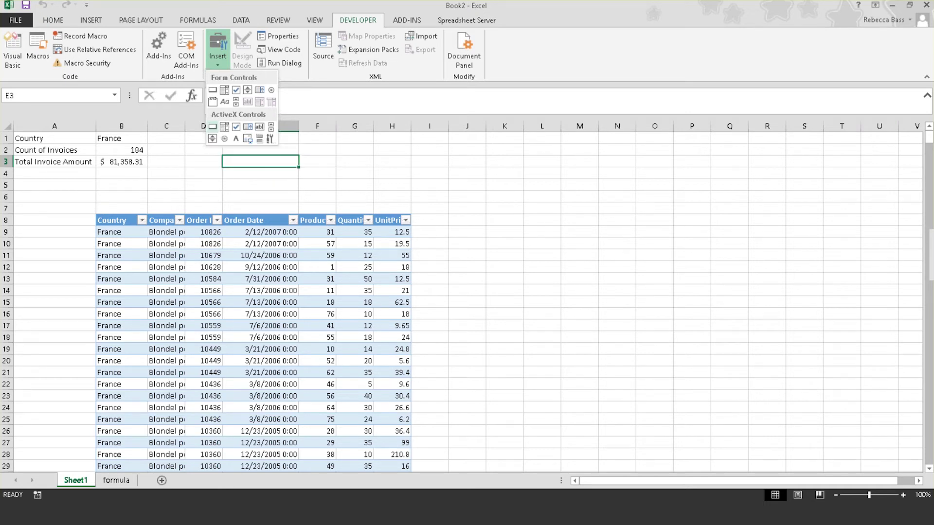
{"action": "left_click", "coordinate": [212, 127]}
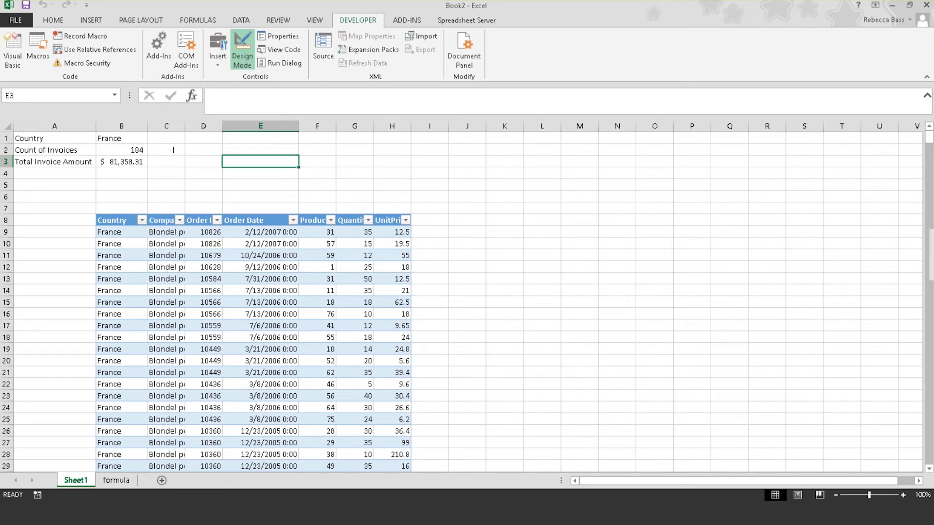
{"action": "left_click_drag", "start_coordinate": [186, 139], "coordinate": [303, 176]}
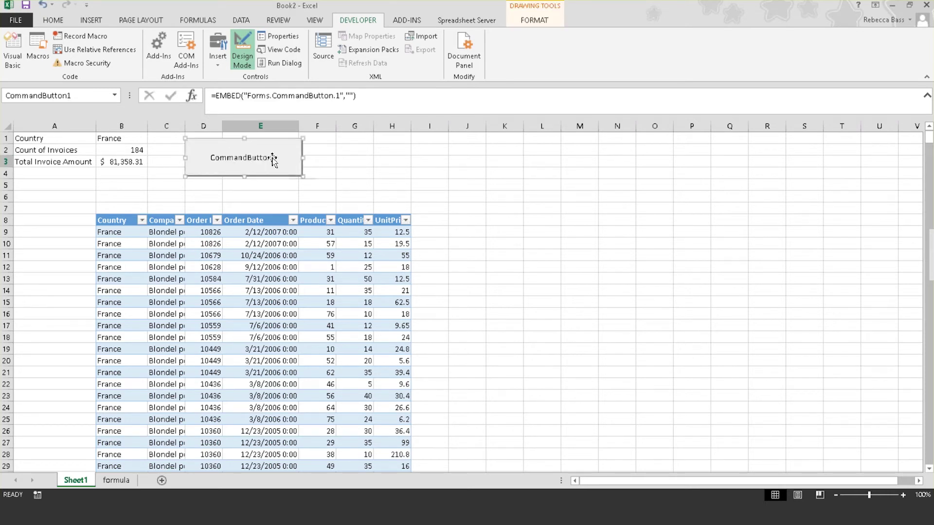
Set the command button's Caption property to Country and close its properties.
{"action": "right_click", "coordinate": [229, 164]}
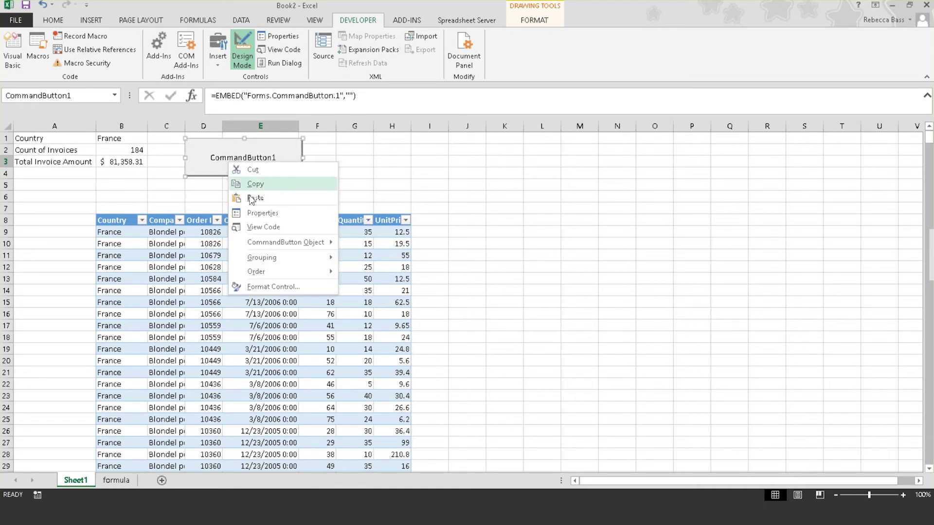
{"action": "left_click", "coordinate": [255, 216]}
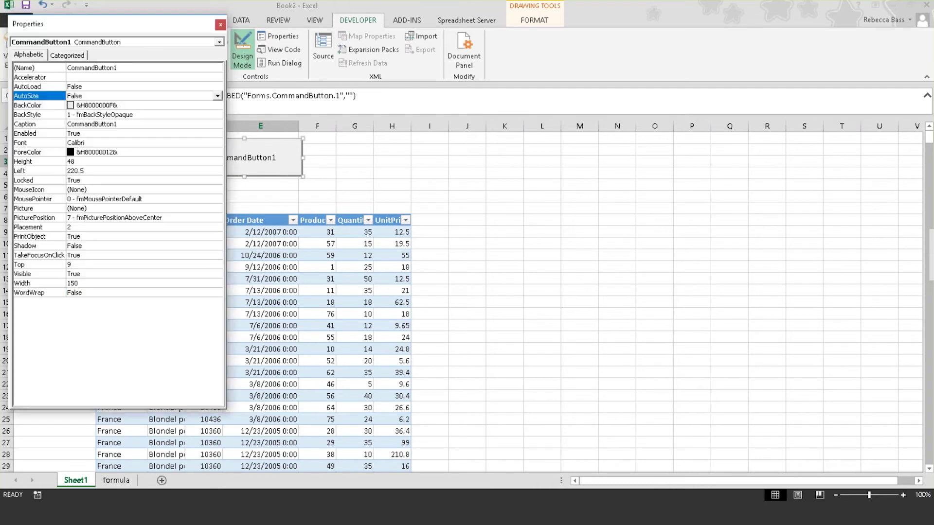
{"action": "left_click", "coordinate": [127, 124]}
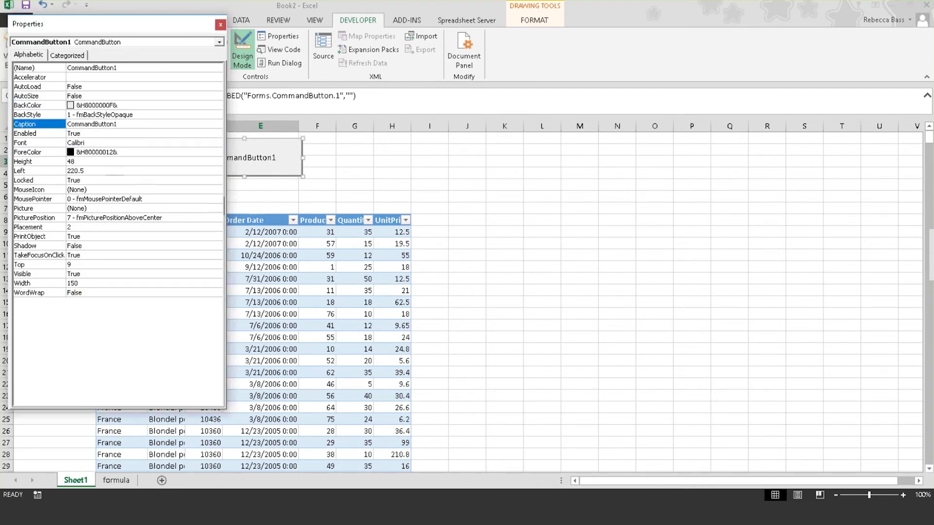
{"action": "left_click_drag", "start_coordinate": [118, 125], "coordinate": [68, 121]}
{"action": "type", "text": "Country"}
{"action": "key", "text": "Return"}
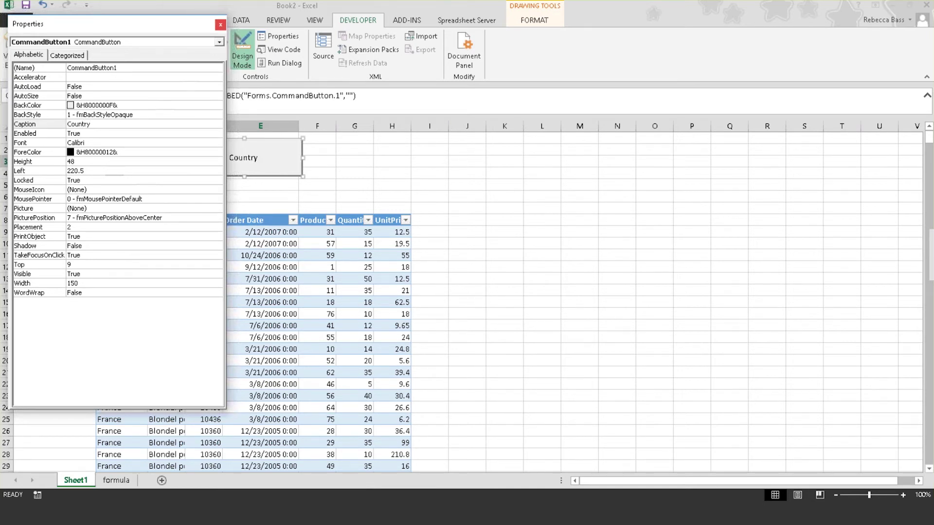
{"action": "left_click", "coordinate": [221, 24]}
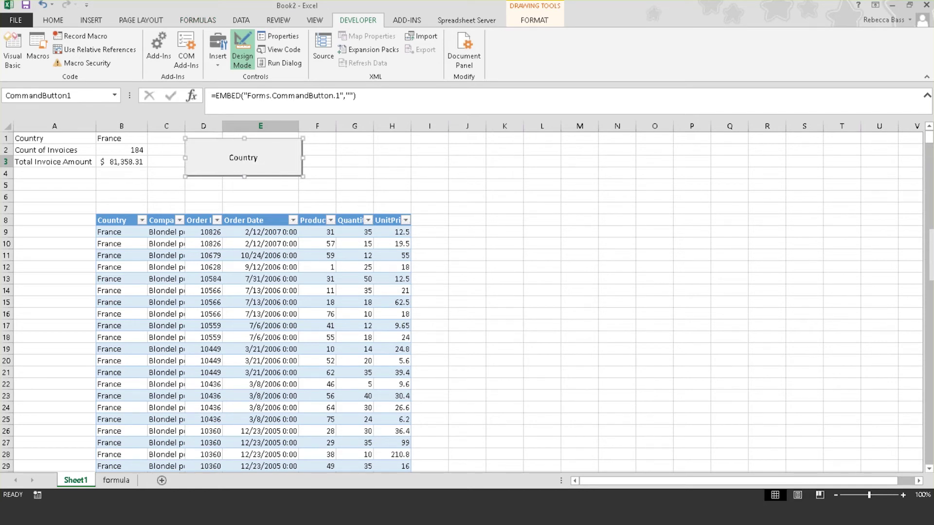
Open the Country button's click code and add the line Range("A1").Select.
{"action": "right_click", "coordinate": [266, 166]}
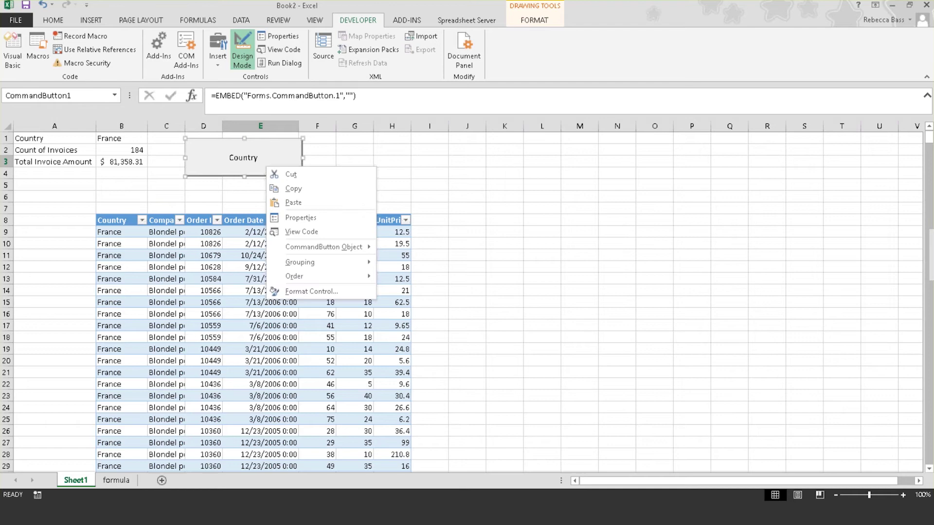
{"action": "left_click", "coordinate": [301, 231]}
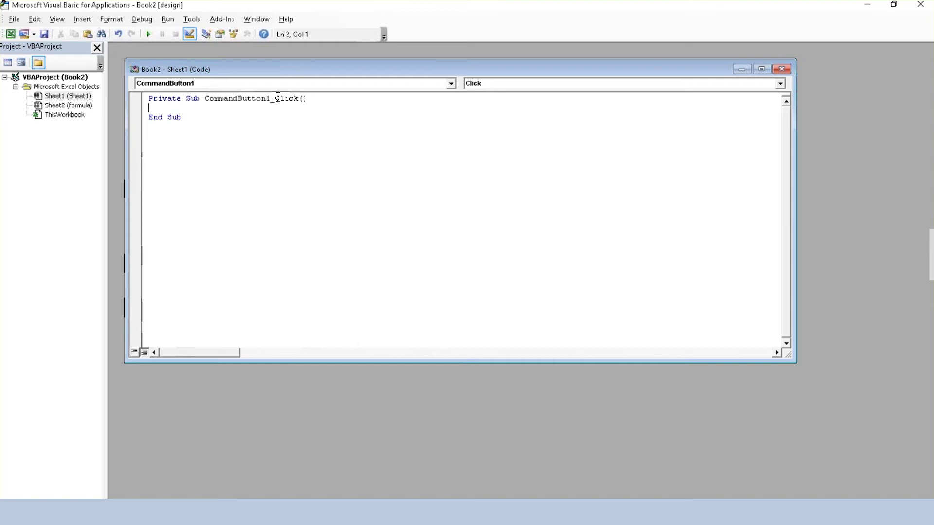
{"action": "type", "text": "Range(\""}
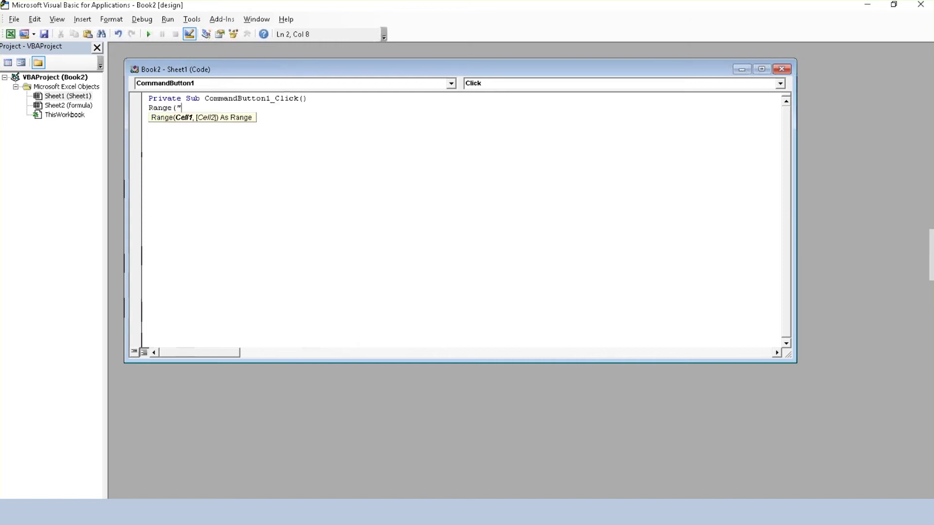
{"action": "type", "text": "A1"}
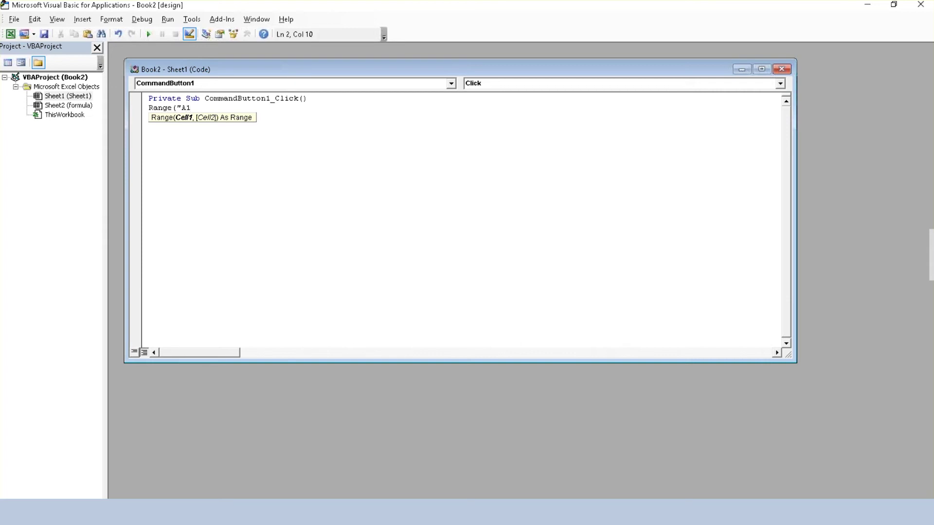
{"action": "type", "text": "\")."}
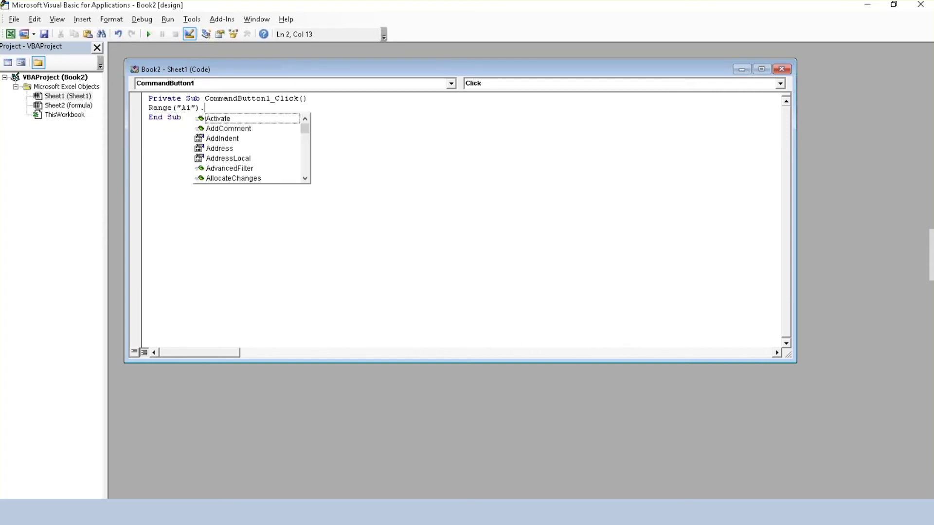
{"action": "type", "text": "select"}
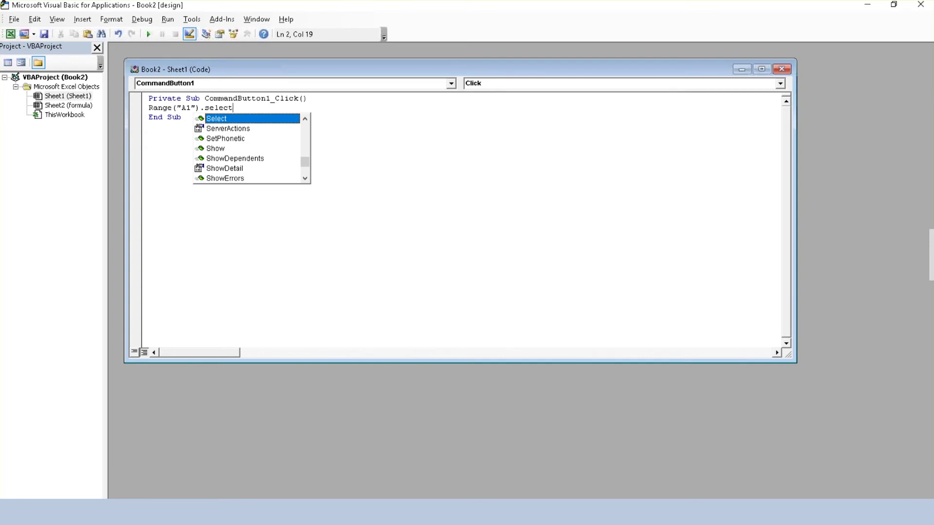
{"action": "key", "text": "Return"}
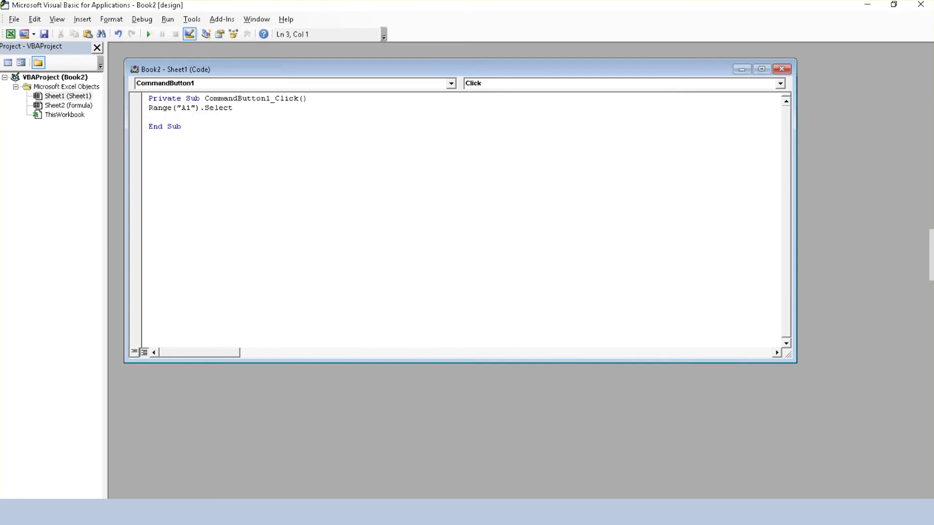
Add two Application.Run lines to the click procedure, calling "DrillDownNorm" and "SSGenAllQueryDetail".
{"action": "type", "text": "Application.Run "}
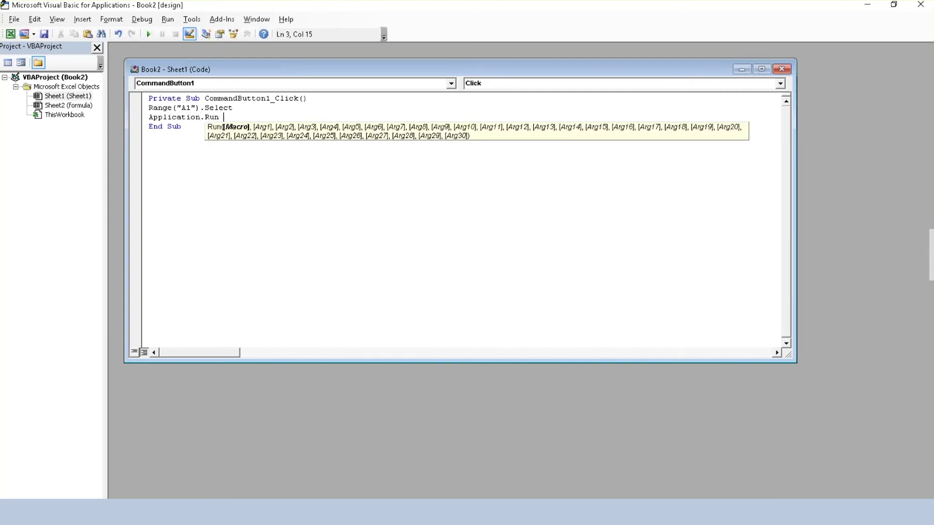
{"action": "type", "text": "\"DrillDownNorm\""}
{"action": "key", "text": "Return"}
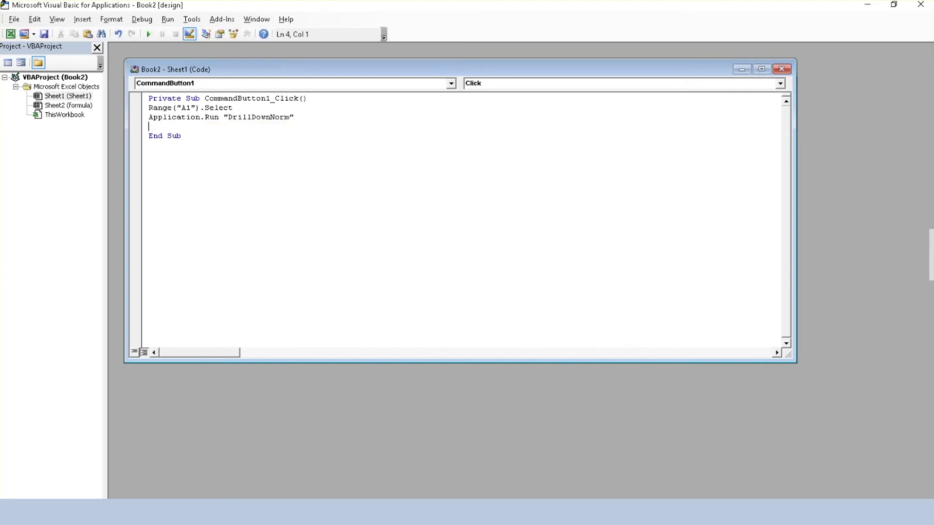
{"action": "type", "text": "Application.Run \""}
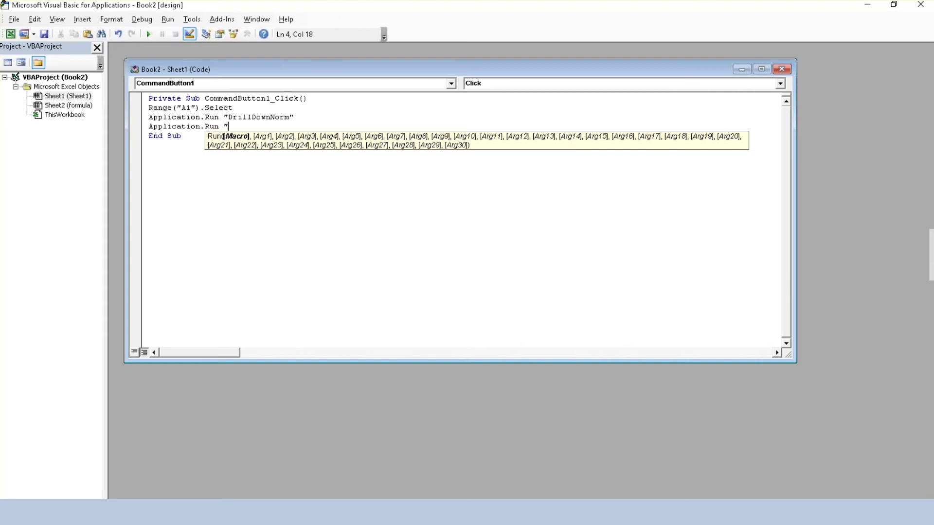
{"action": "type", "text": "SSGenAllQueryDetail\""}
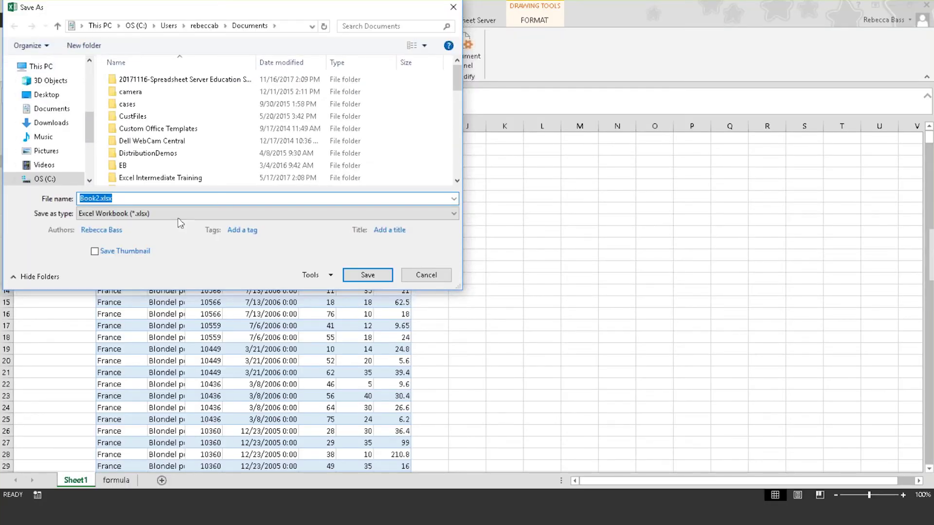
Save the workbook to the Desktop as the Excel Macro-Enabled Workbook B2B3.xlsm and close the code editor.
{"action": "left_click", "coordinate": [179, 214]}
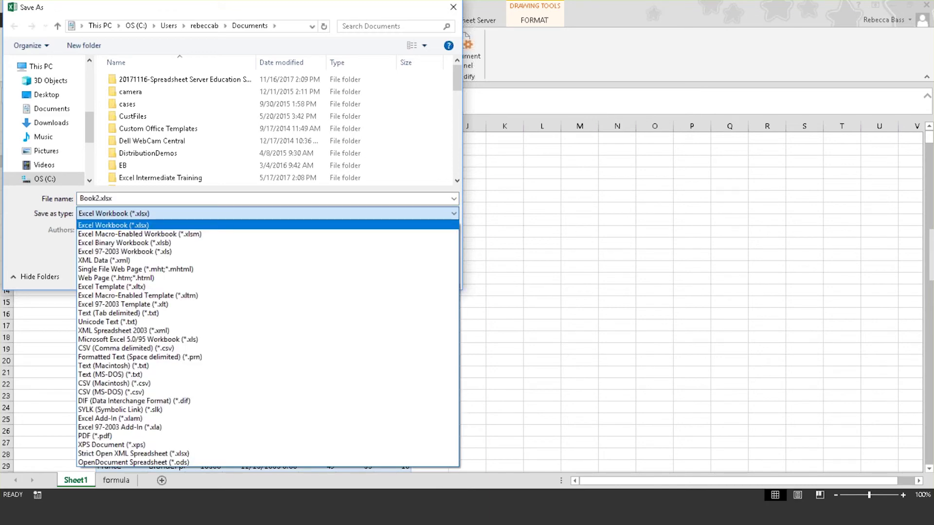
{"action": "left_click", "coordinate": [137, 235]}
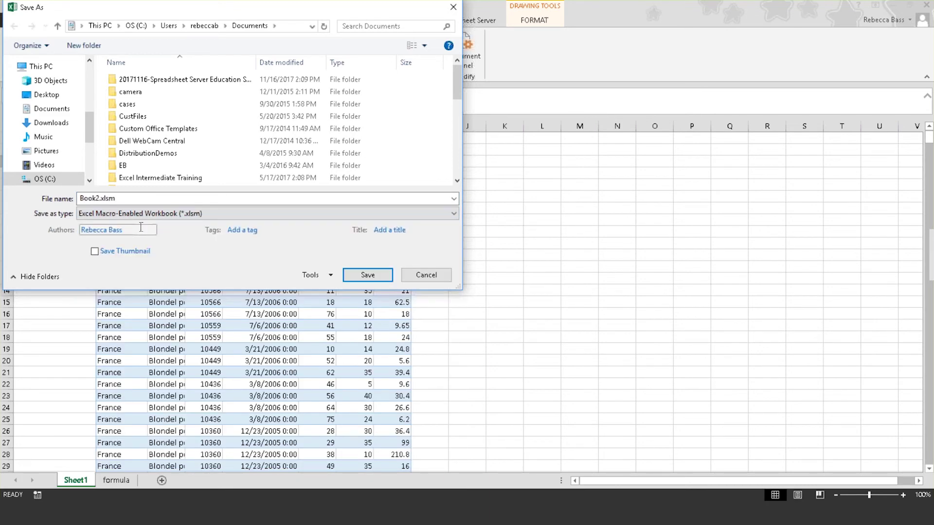
{"action": "left_click", "coordinate": [46, 94]}
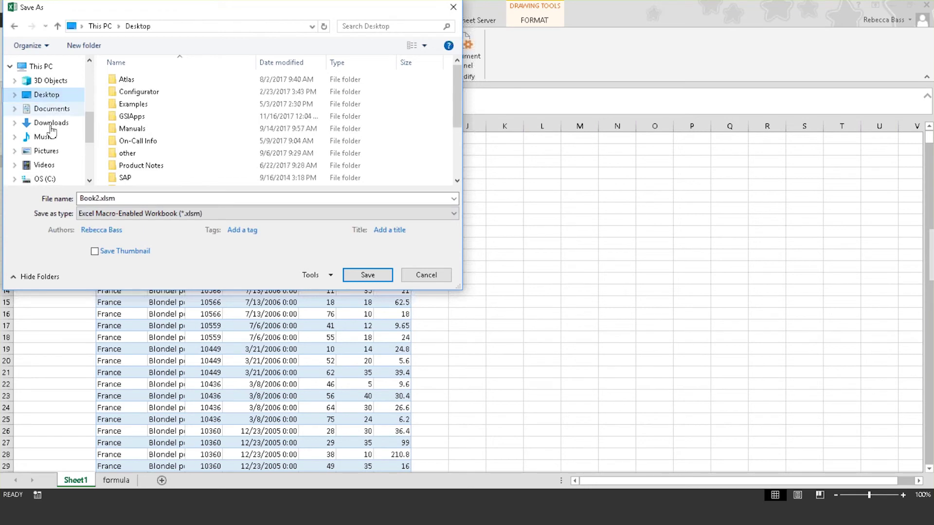
{"action": "left_click", "coordinate": [85, 198]}
{"action": "left_click", "coordinate": [85, 198]}
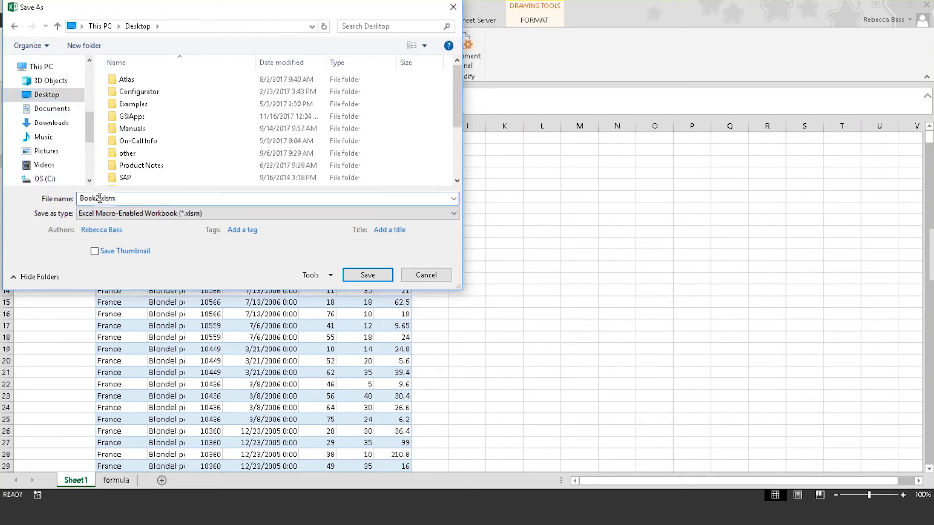
{"action": "left_click_drag", "start_coordinate": [99, 198], "coordinate": [77, 198]}
{"action": "type", "text": "B2B3"}
{"action": "left_click", "coordinate": [366, 275]}
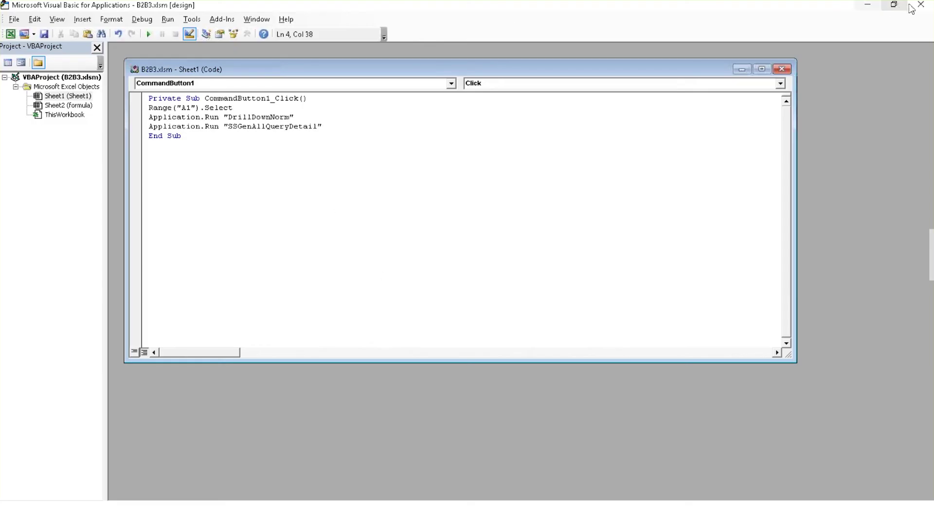
{"action": "left_click", "coordinate": [919, 5]}
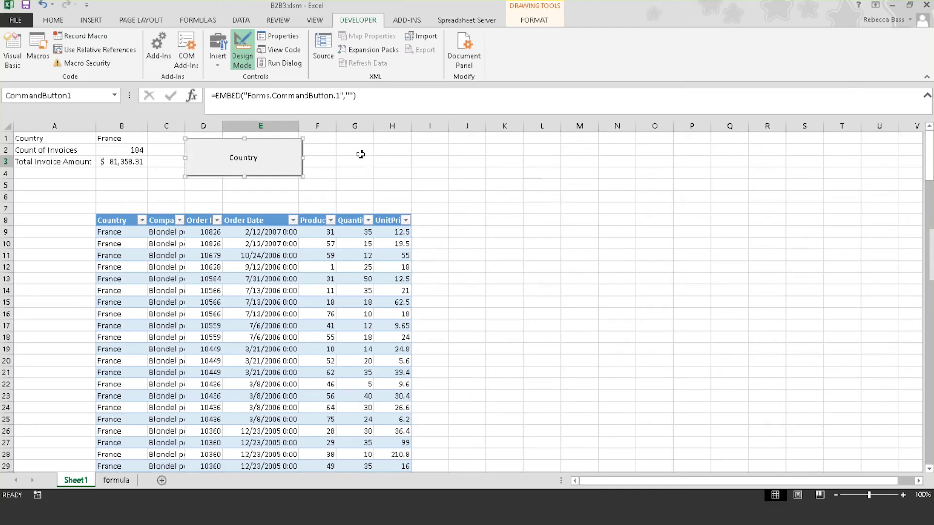
Leave Design Mode, run the Country button on the sheet and insert Germany as the selected value.
{"action": "left_click", "coordinate": [250, 62]}
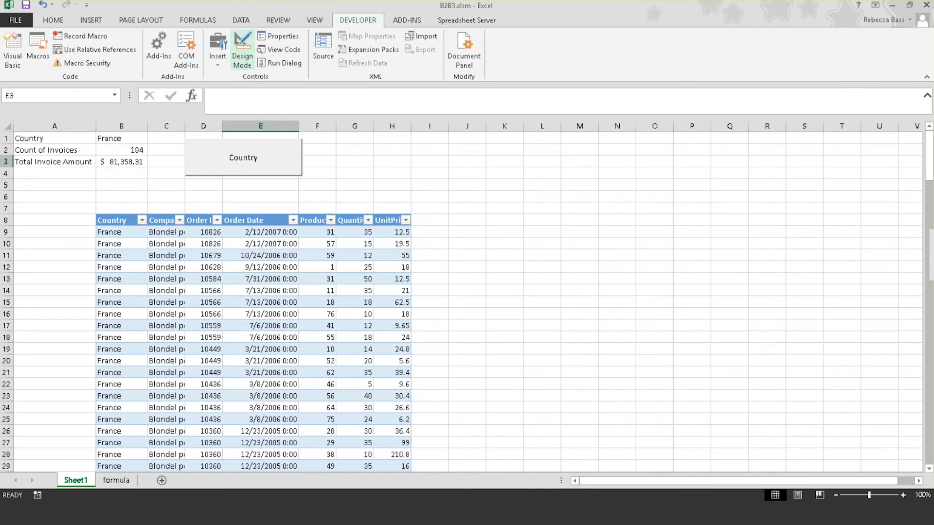
{"action": "left_click", "coordinate": [275, 167]}
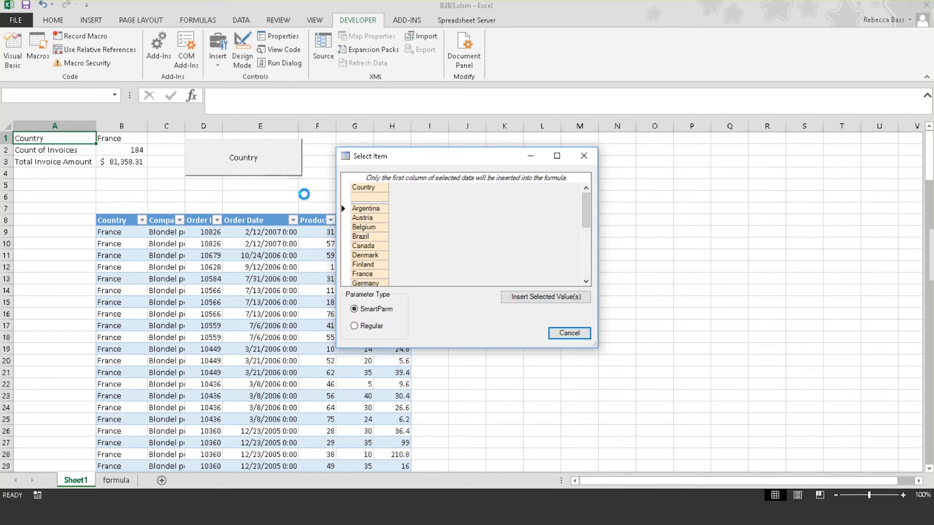
{"action": "left_click", "coordinate": [344, 281]}
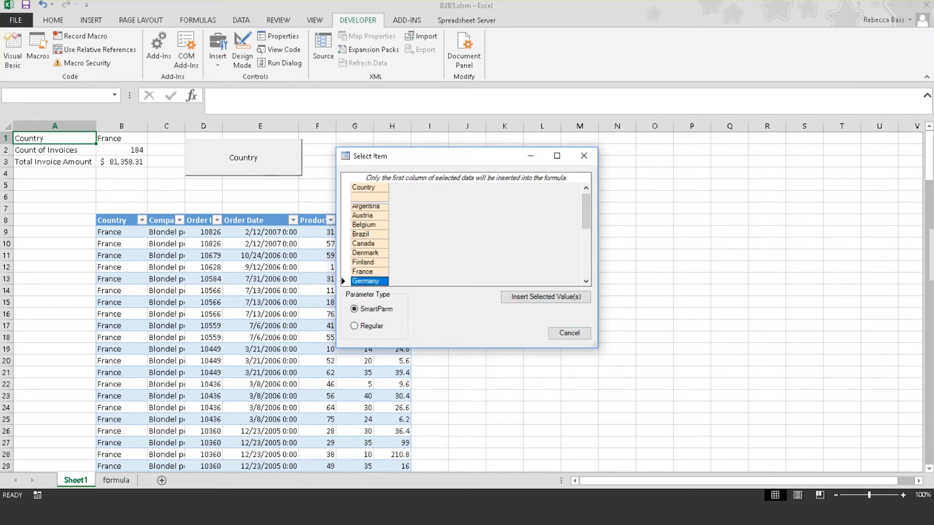
{"action": "left_click", "coordinate": [528, 298]}
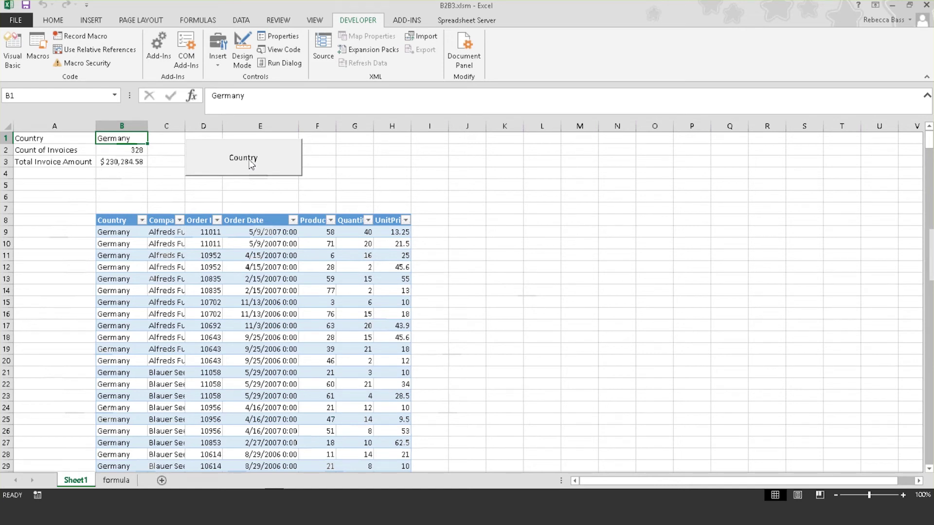
Drill down manually on the Country lookup in A1, insert Denmark, and generate the order detail report.
{"action": "left_click", "coordinate": [54, 139]}
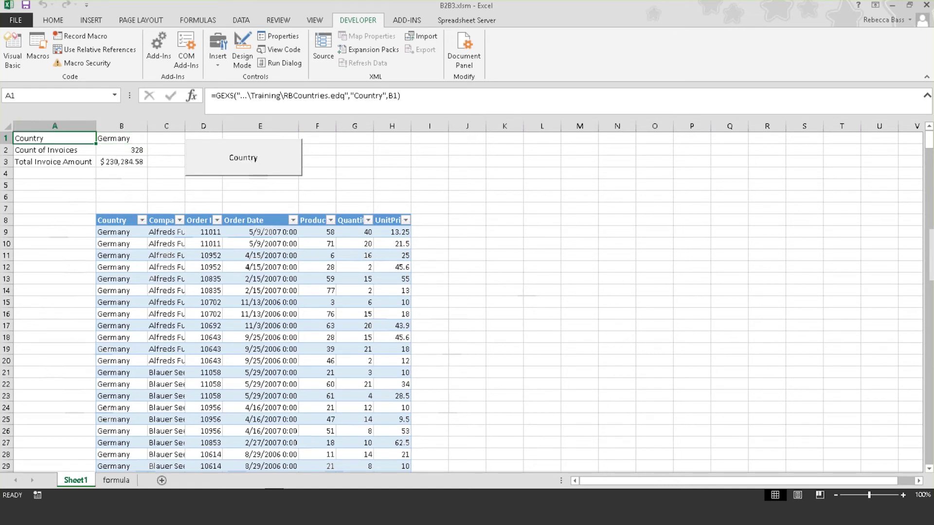
{"action": "left_click", "coordinate": [462, 21]}
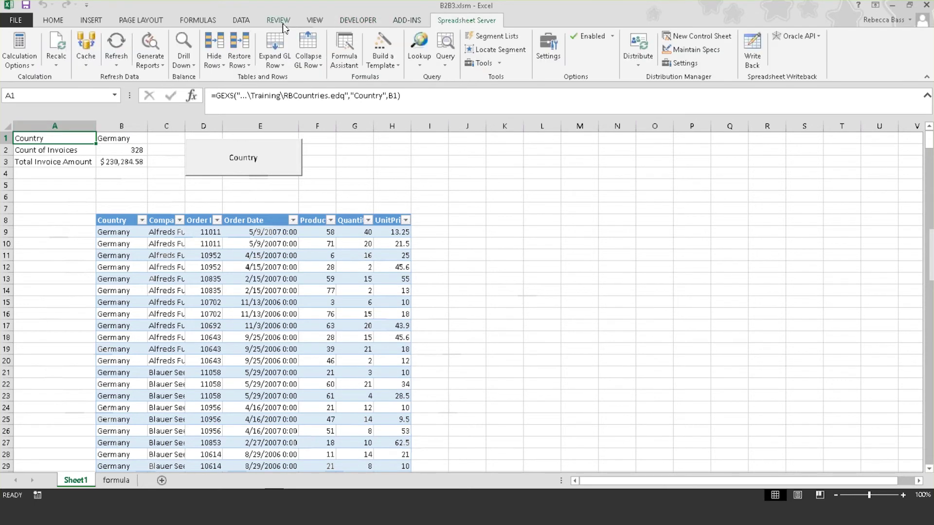
{"action": "left_click", "coordinate": [184, 46]}
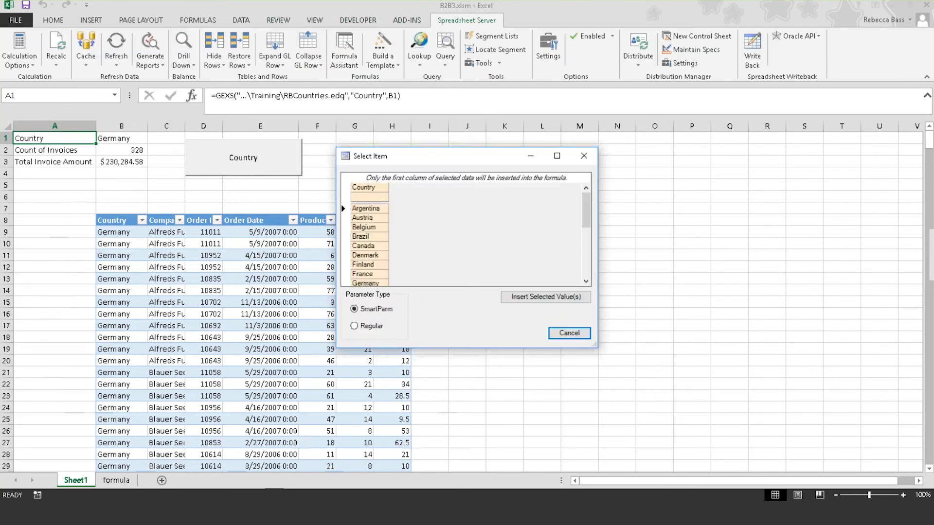
{"action": "left_click", "coordinate": [343, 254]}
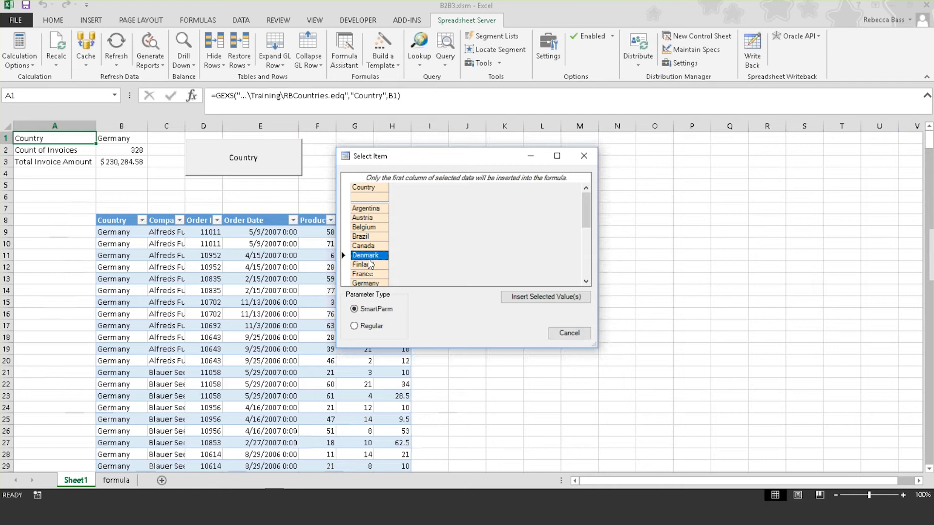
{"action": "left_click", "coordinate": [529, 296]}
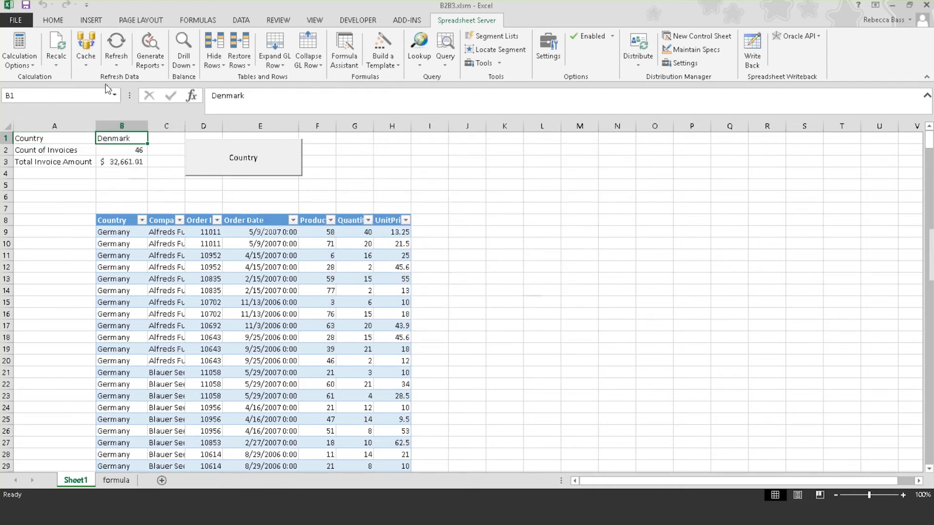
{"action": "left_click", "coordinate": [152, 45]}
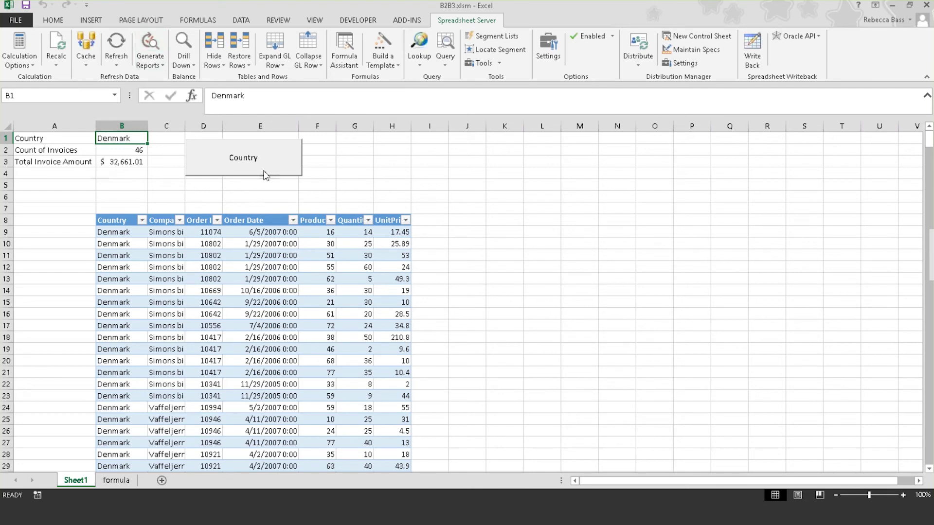
Run the Country button again and insert Finland as the selected value.
{"action": "left_click", "coordinate": [265, 174]}
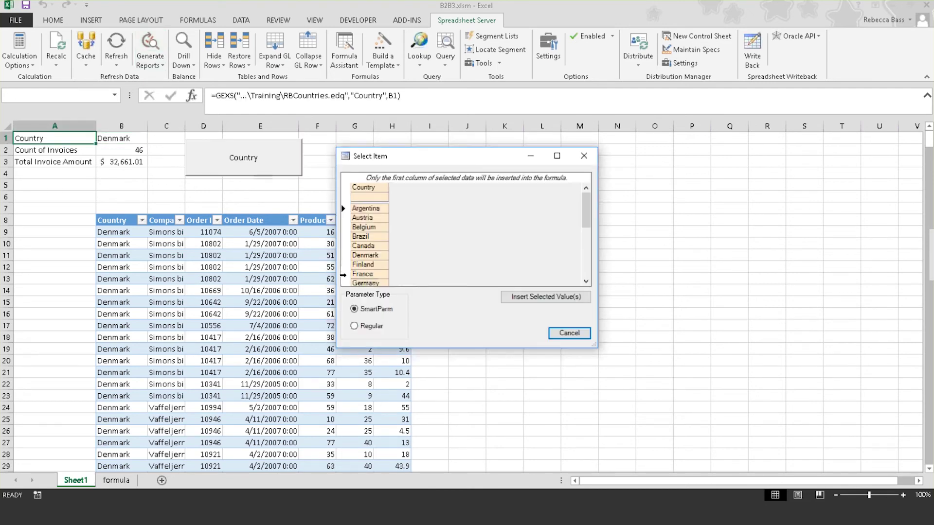
{"action": "left_click", "coordinate": [343, 265]}
{"action": "left_click", "coordinate": [515, 297]}
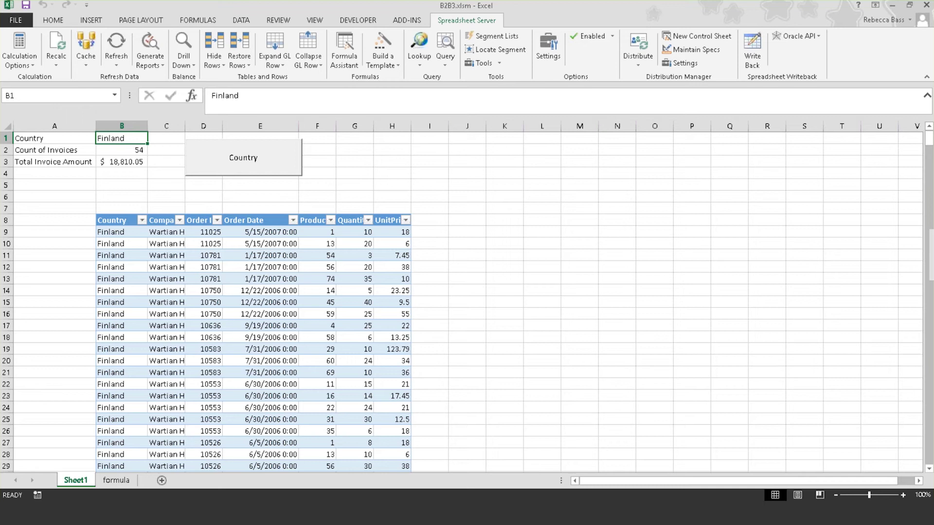
{"action": "left_click", "coordinate": [421, 63]}
{"action": "left_click", "coordinate": [419, 59]}
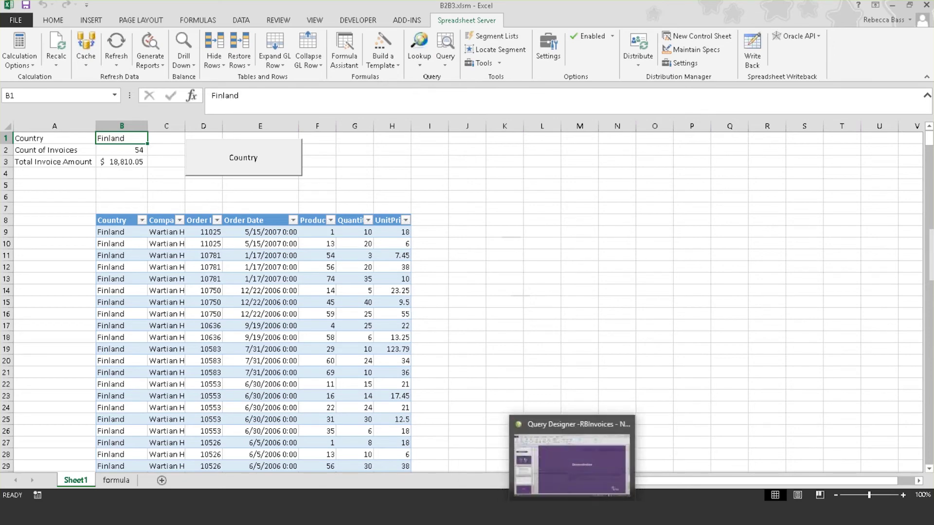
Switch to Query Designer and view the Explore folder as a save location for the RBInvoices query.
{"action": "left_click", "coordinate": [558, 515]}
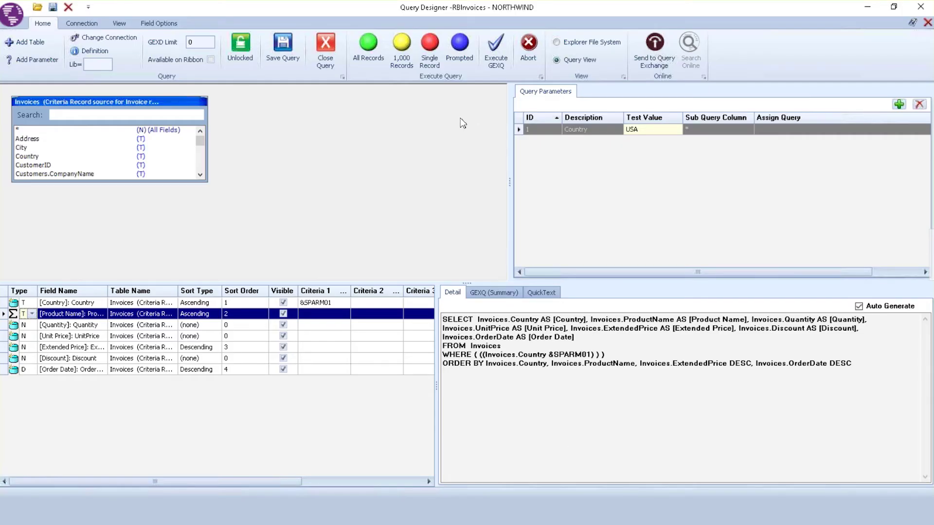
{"action": "left_click", "coordinate": [12, 14]}
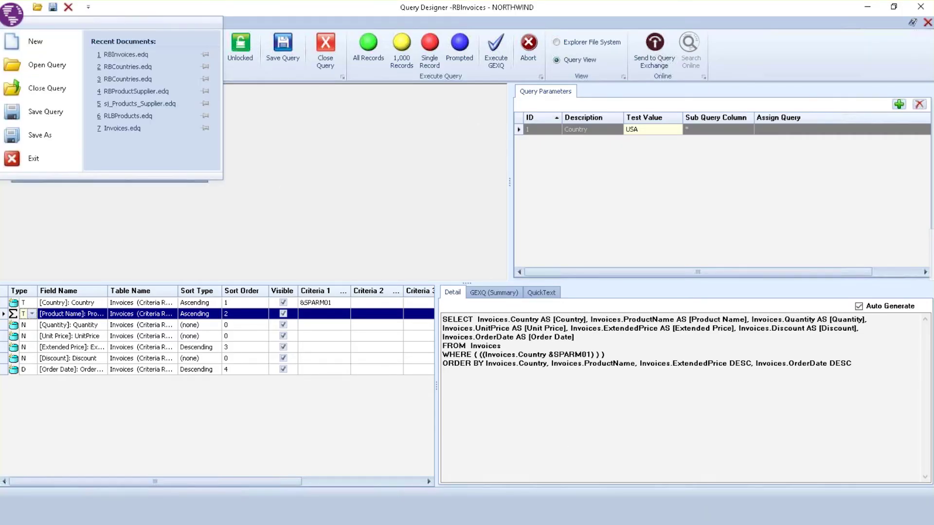
{"action": "left_click", "coordinate": [40, 134]}
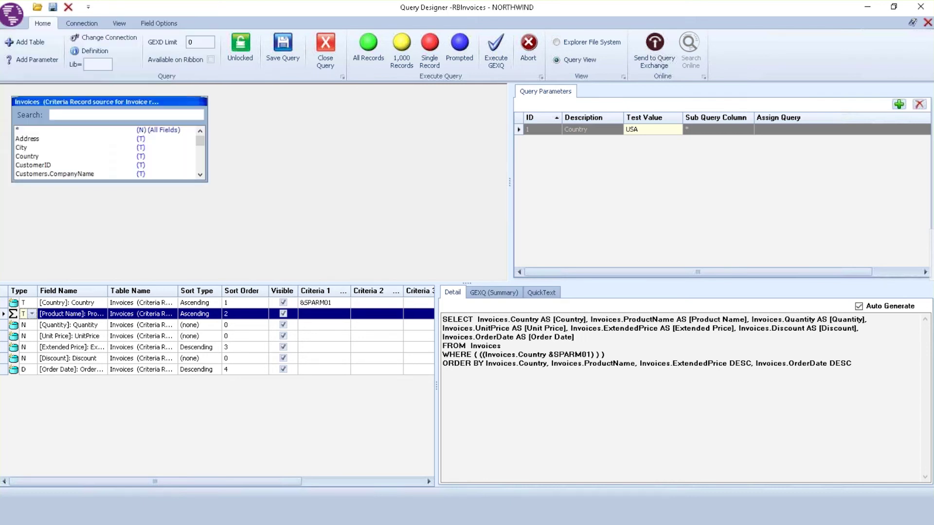
{"action": "left_click", "coordinate": [161, 26]}
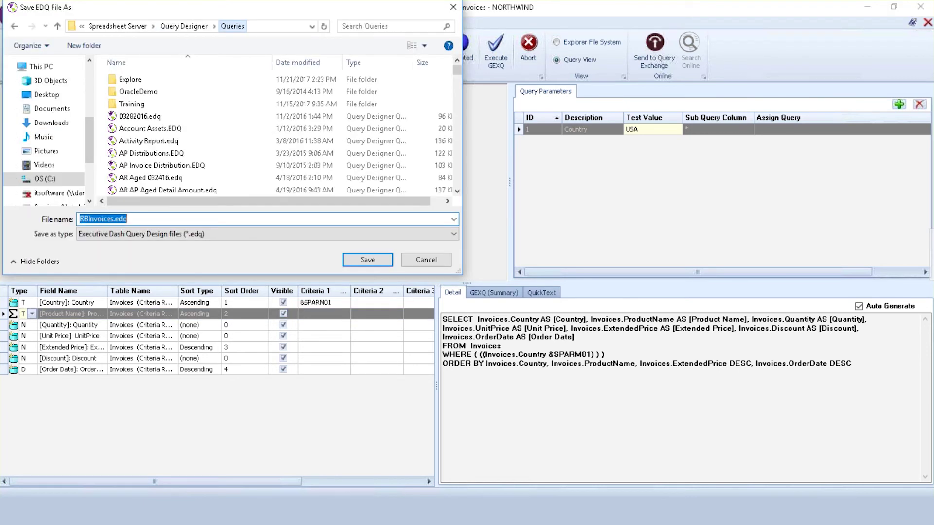
{"action": "double_click", "coordinate": [129, 80]}
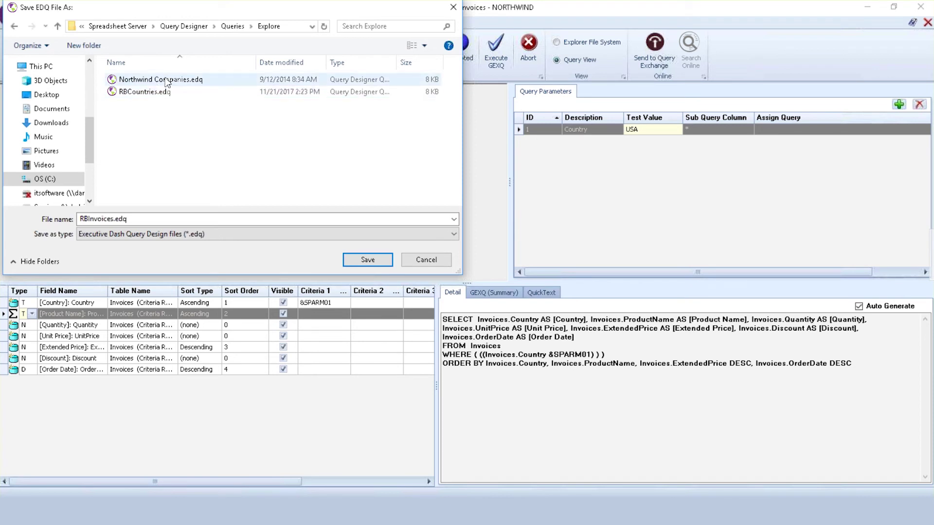
{"action": "left_click", "coordinate": [441, 265]}
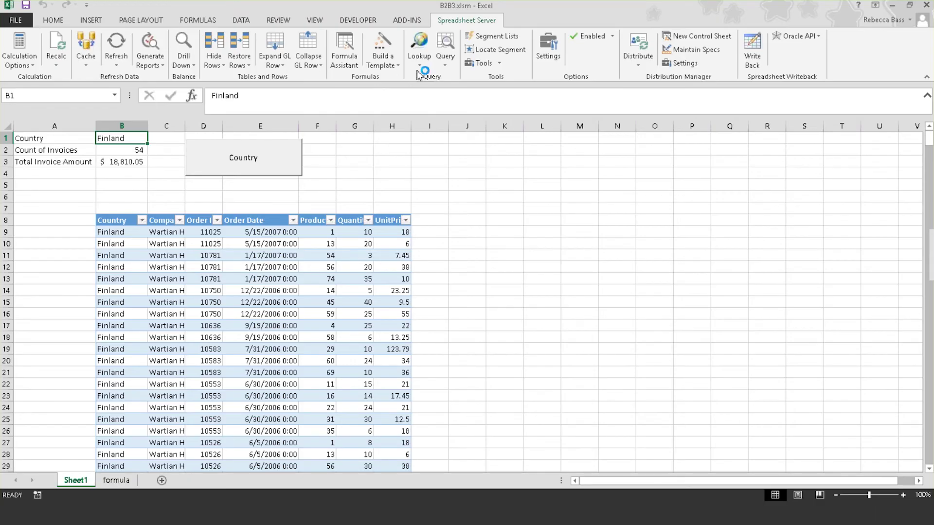
In the Excel report, widen the Product ID column to fit its header and select the first product ID in F9.
{"action": "left_click", "coordinate": [419, 66]}
{"action": "left_click_drag", "start_coordinate": [336, 127], "coordinate": [354, 129]}
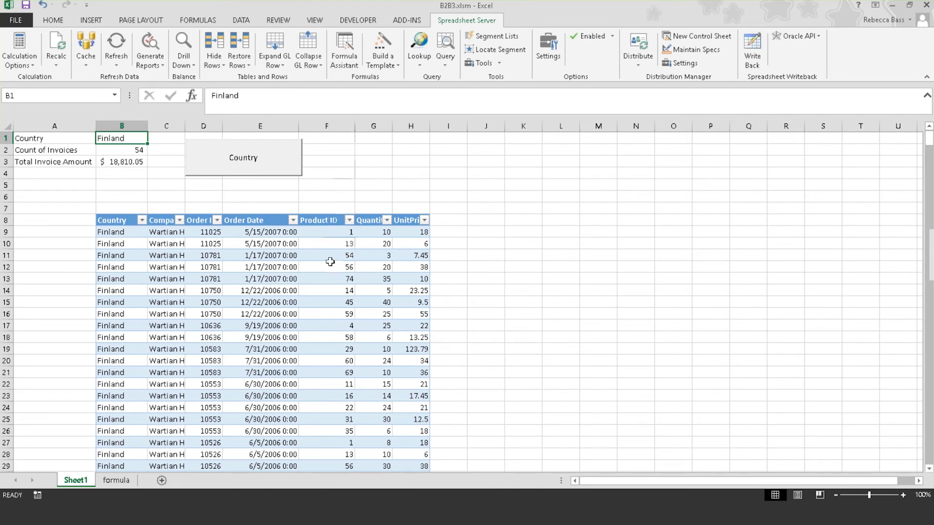
{"action": "left_click", "coordinate": [337, 237]}
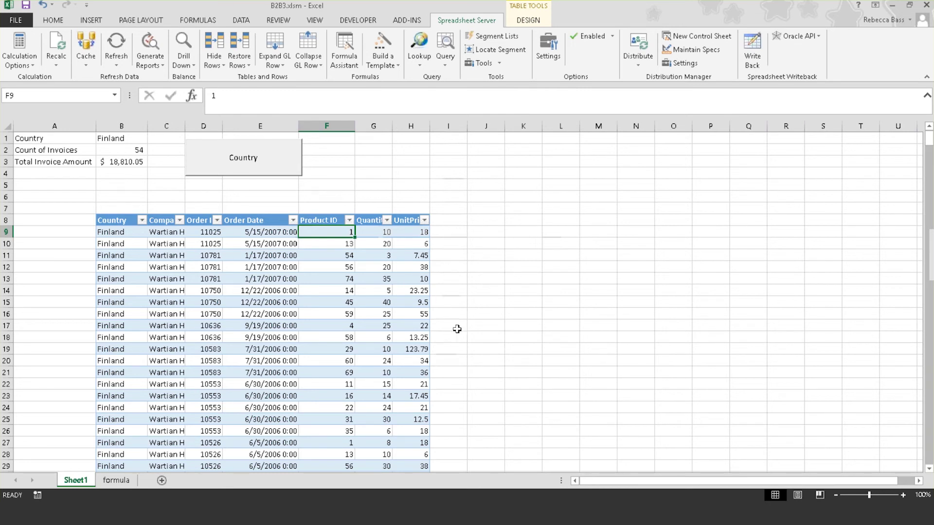
Switch to Query Designer, close the RBInvoices query and open RBProductSupplier.edq.
{"action": "mouse_move", "coordinate": [554, 513]}
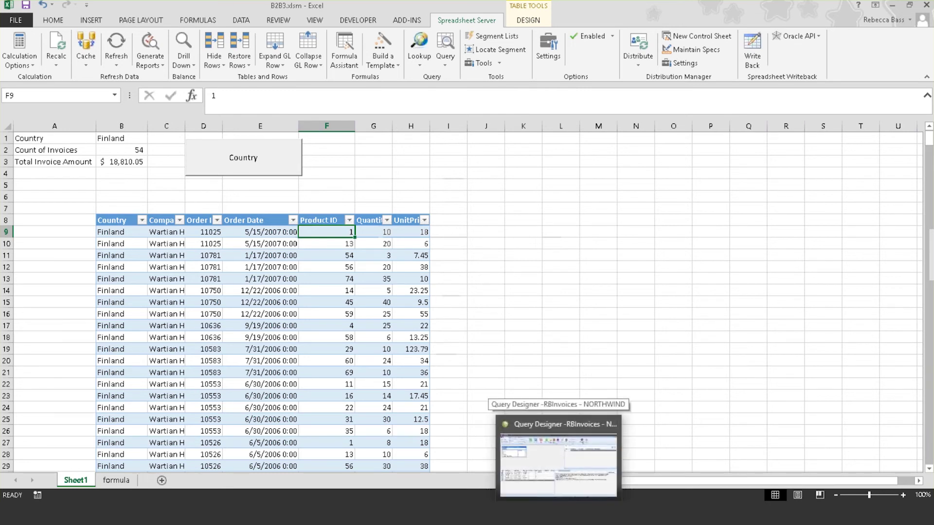
{"action": "left_click", "coordinate": [552, 452]}
{"action": "left_click", "coordinate": [319, 43]}
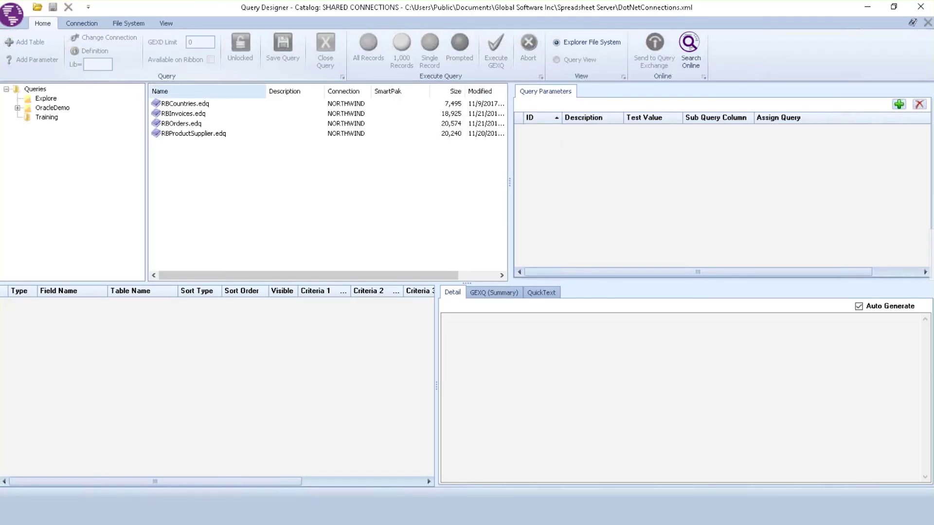
{"action": "double_click", "coordinate": [189, 134]}
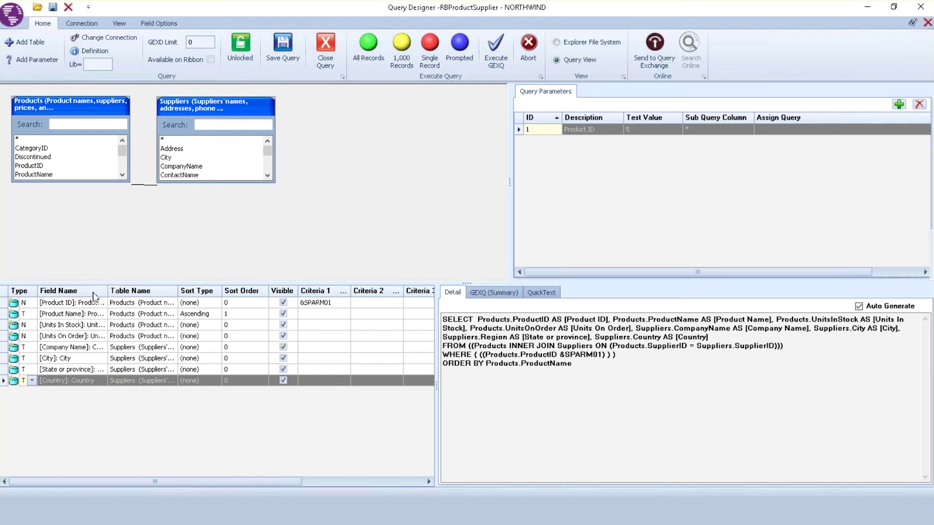
Select the Product ID field, run the product supplier query for all records, and close the results.
{"action": "left_click", "coordinate": [84, 305]}
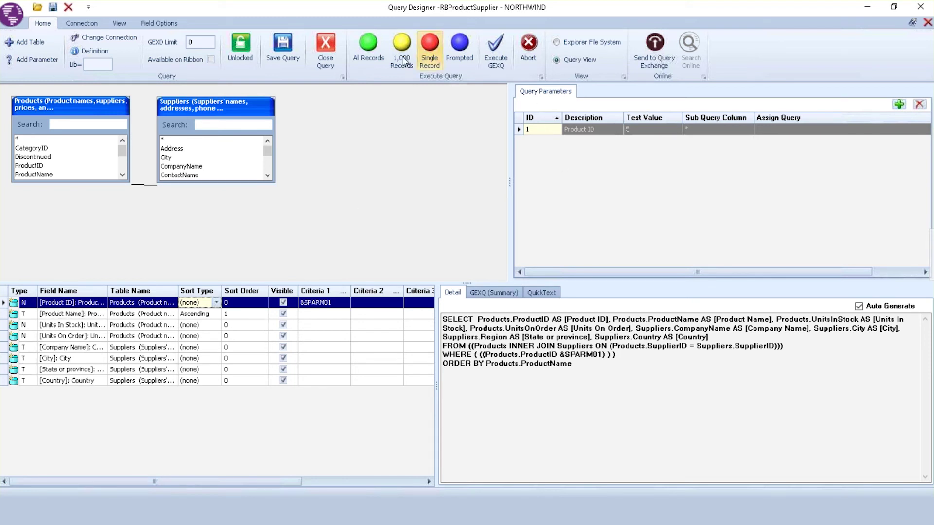
{"action": "left_click", "coordinate": [368, 49]}
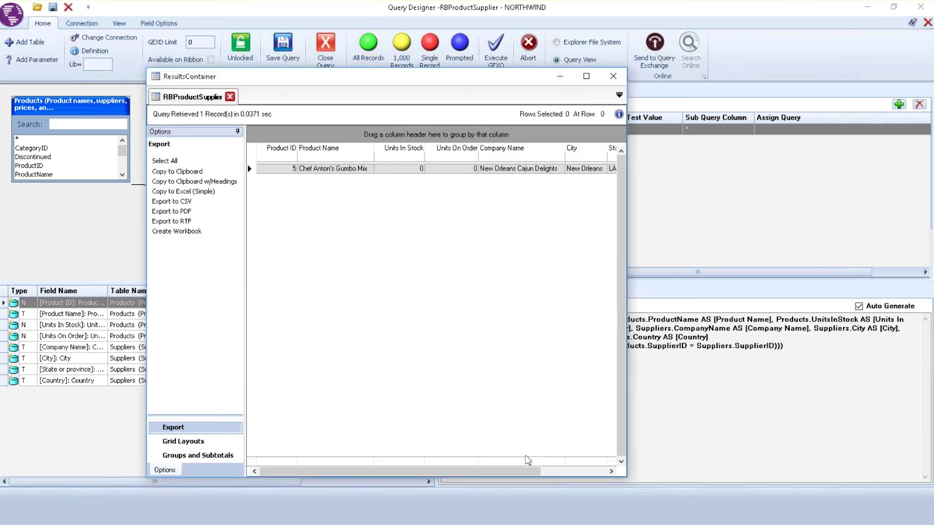
{"action": "mouse_move", "coordinate": [527, 472]}
{"action": "left_mouse_down"}
{"action": "mouse_move", "coordinate": [605, 479]}
{"action": "mouse_move", "coordinate": [527, 482]}
{"action": "left_mouse_up"}
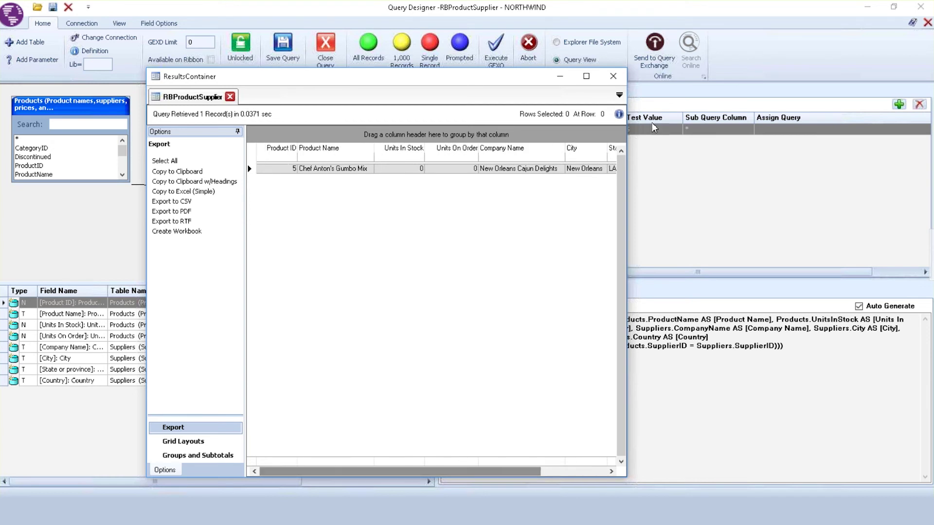
{"action": "left_click", "coordinate": [613, 76]}
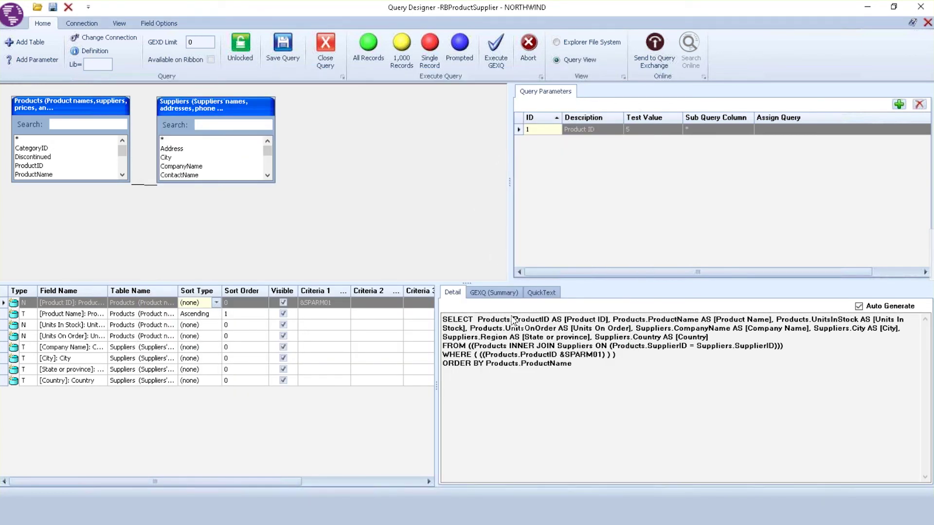
Return to the Excel workbook and start a GEXI formula in I9 with the Formula Assistant, using RBProductSupplier.edq from the Training folder.
{"action": "left_click", "coordinate": [519, 430]}
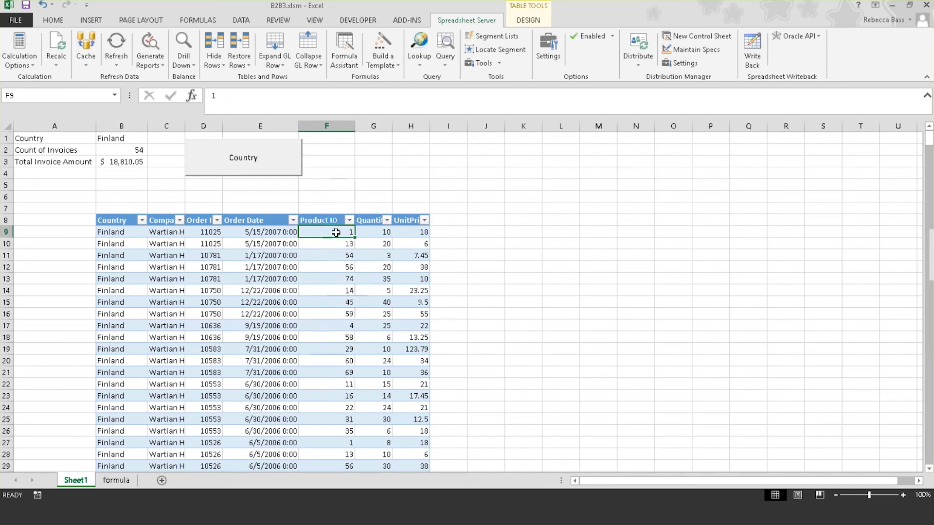
{"action": "left_click", "coordinate": [454, 236]}
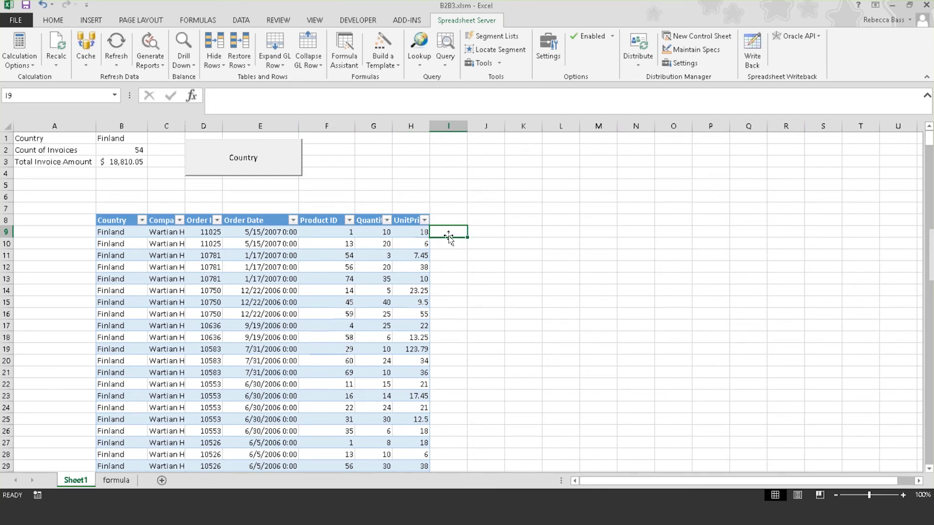
{"action": "left_click", "coordinate": [350, 63]}
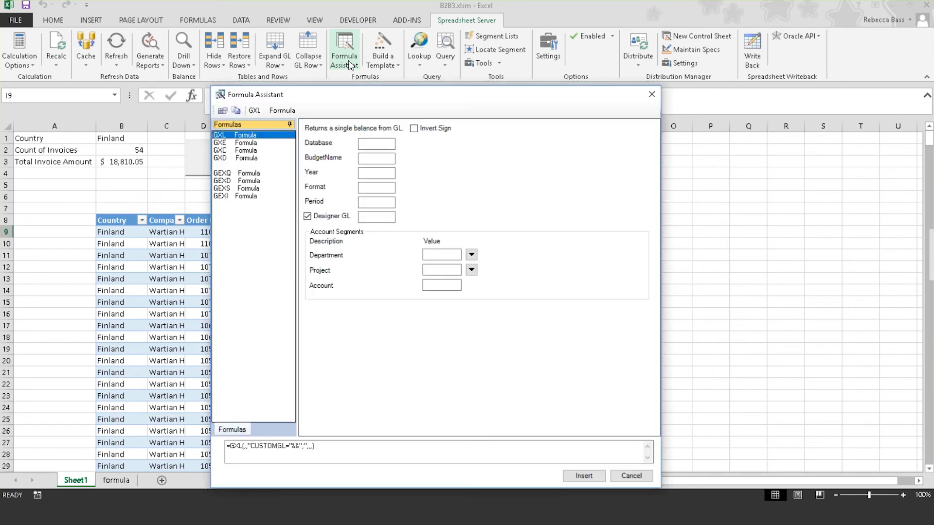
{"action": "mouse_move", "coordinate": [248, 195]}
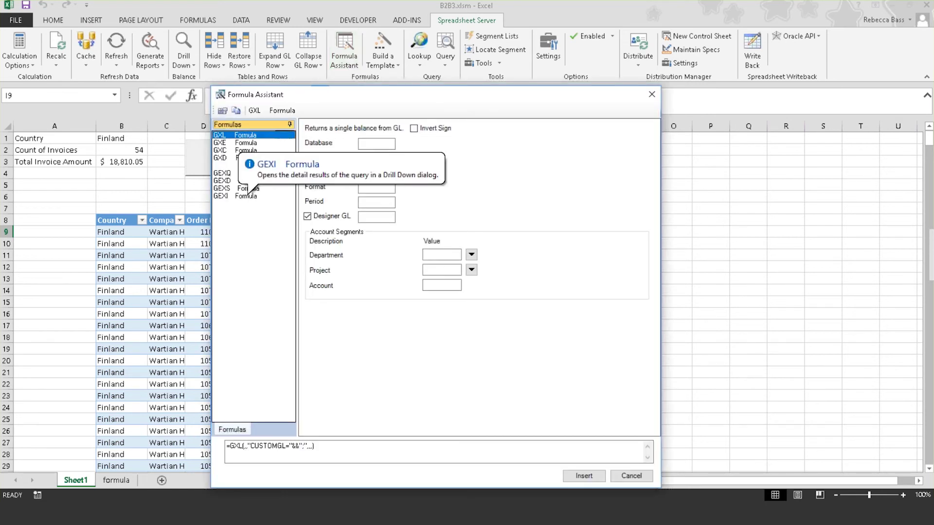
{"action": "left_click", "coordinate": [246, 196]}
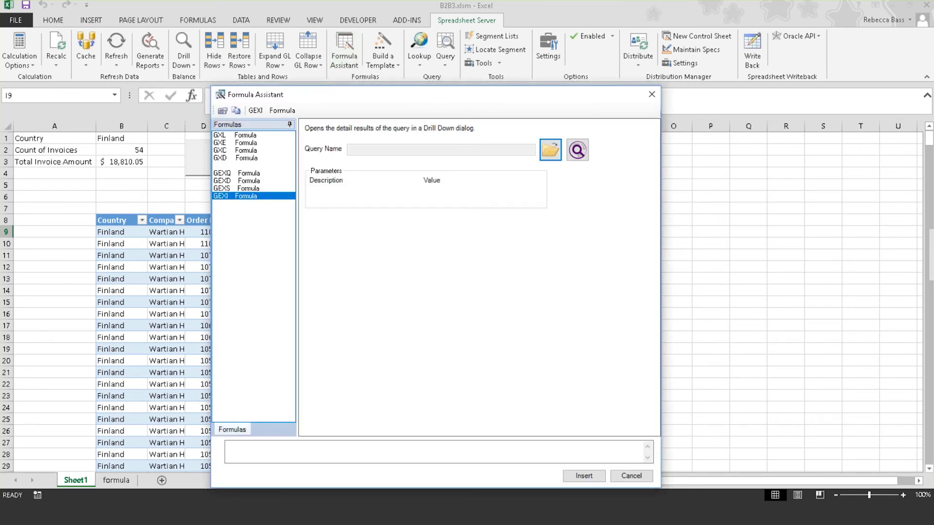
{"action": "left_click", "coordinate": [550, 150]}
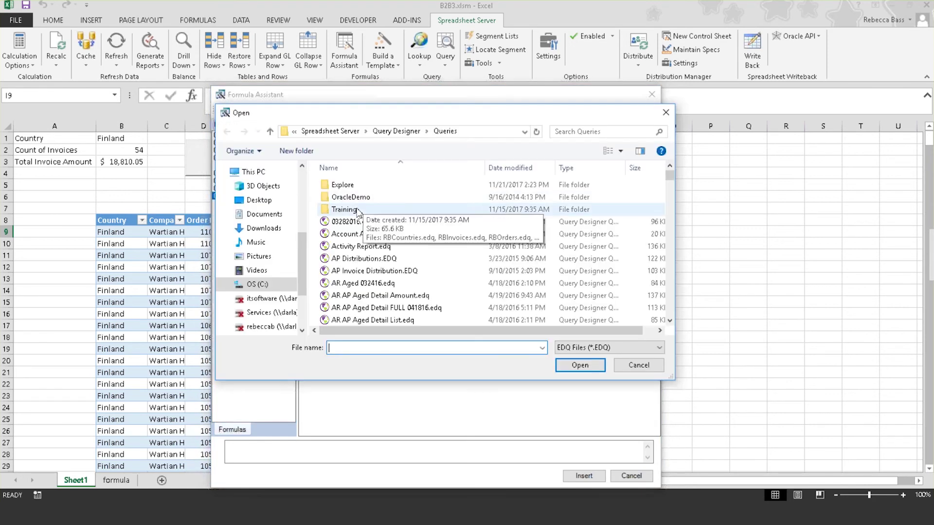
{"action": "double_click", "coordinate": [418, 209]}
{"action": "double_click", "coordinate": [357, 222]}
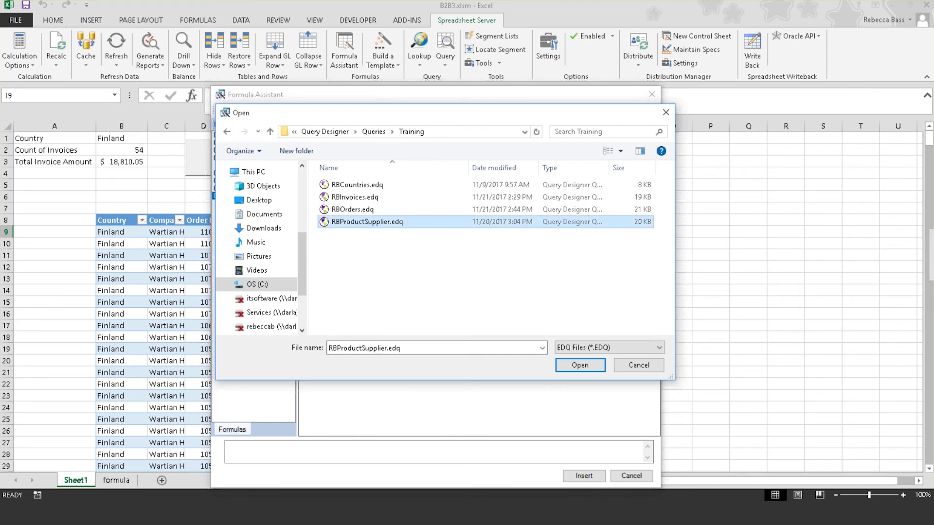
Set the GEXI formula's Product ID parameter to F9 and insert the formula into the sheet.
{"action": "left_click", "coordinate": [448, 194]}
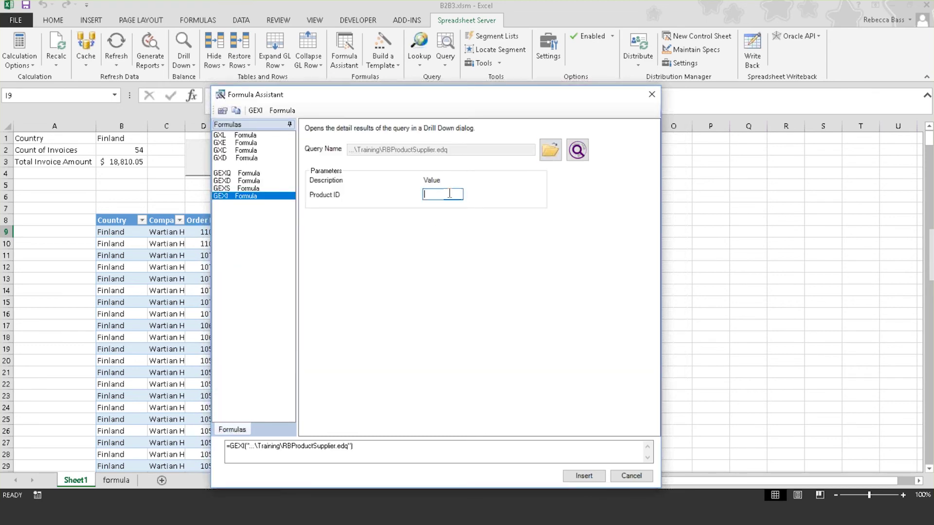
{"action": "left_click_drag", "start_coordinate": [463, 96], "coordinate": [448, 264]}
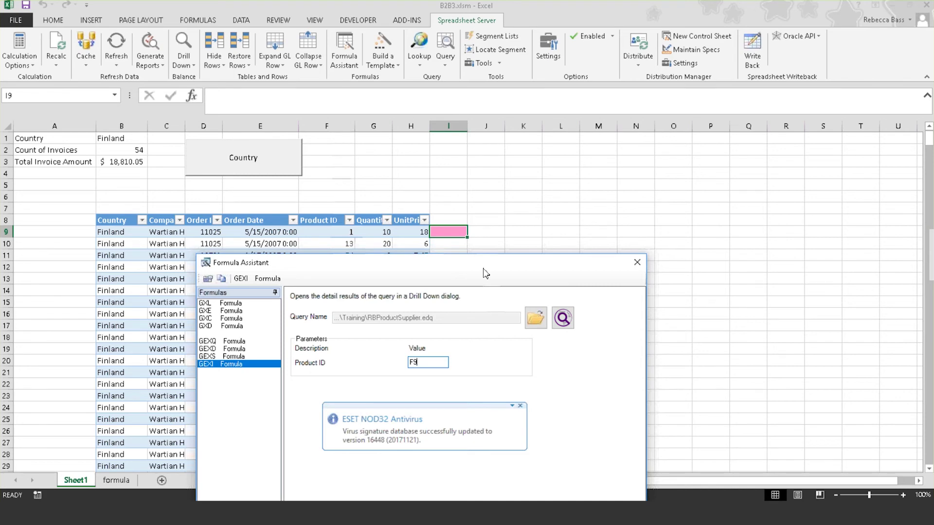
{"action": "left_click_drag", "start_coordinate": [485, 262], "coordinate": [461, 108]}
{"action": "left_click_drag", "start_coordinate": [511, 399], "coordinate": [511, 398]}
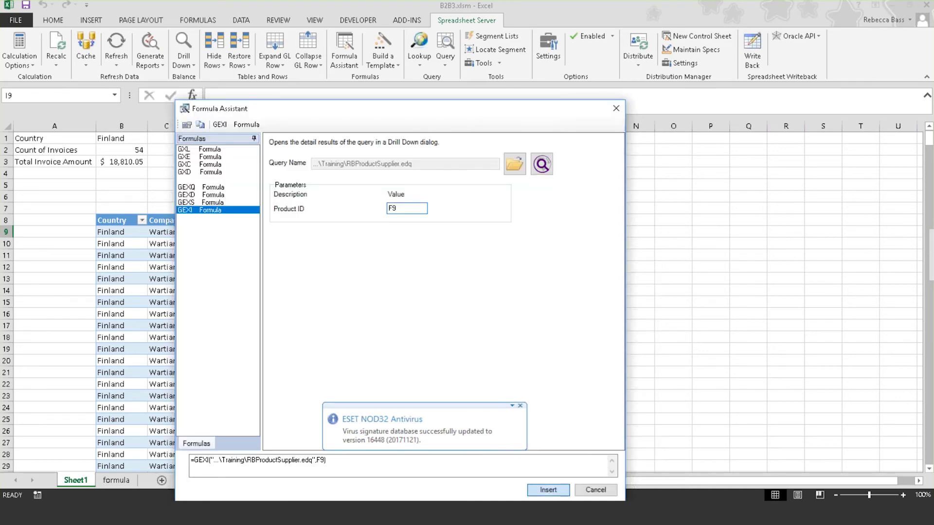
{"action": "left_click", "coordinate": [549, 491]}
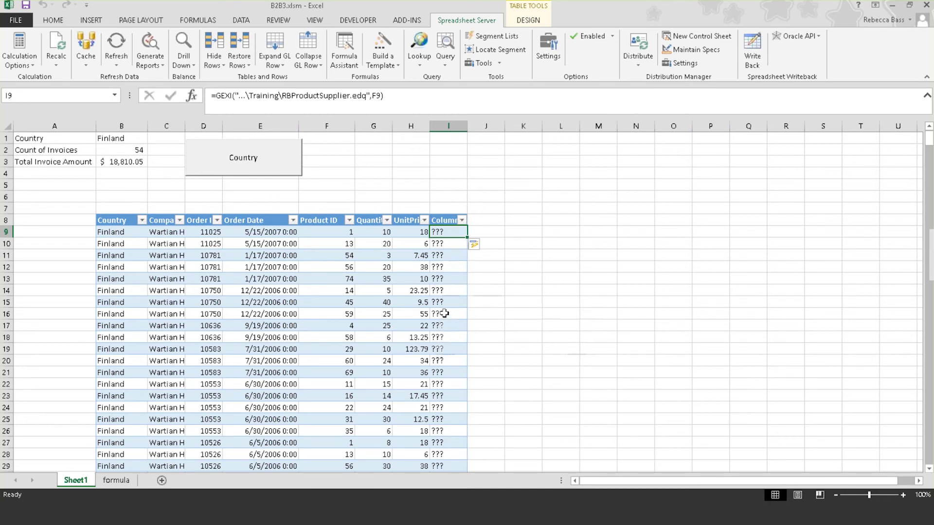
Drill down on the GEXI formula in I11 to view its product and supplier details, and close the results.
{"action": "left_click", "coordinate": [447, 295]}
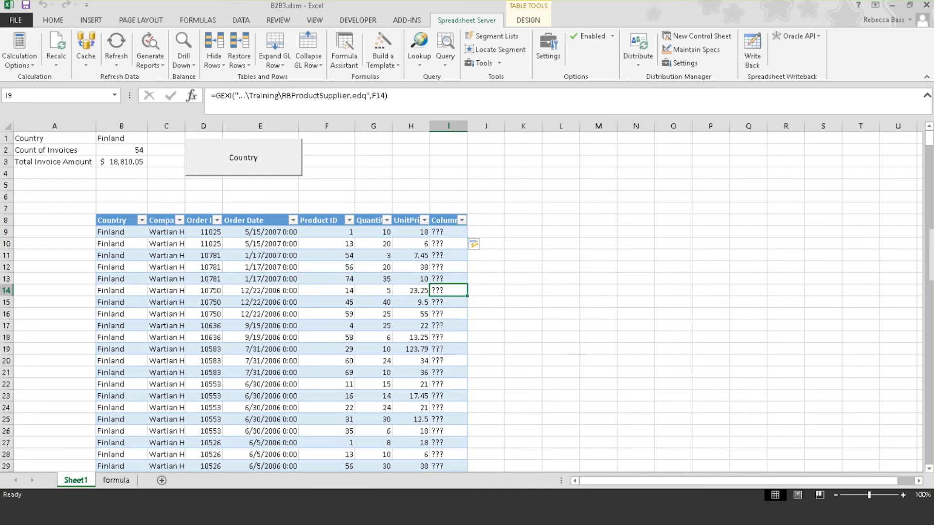
{"action": "left_click", "coordinate": [445, 256]}
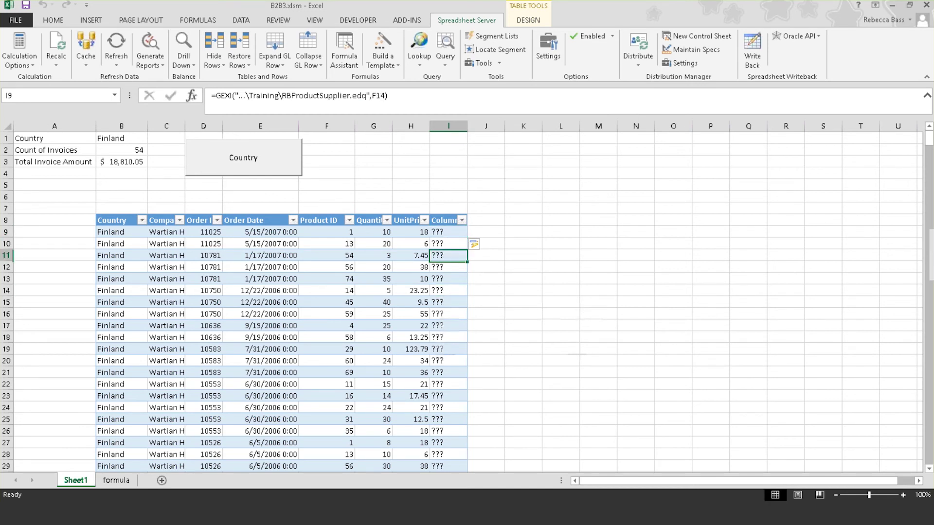
{"action": "left_click", "coordinate": [185, 42]}
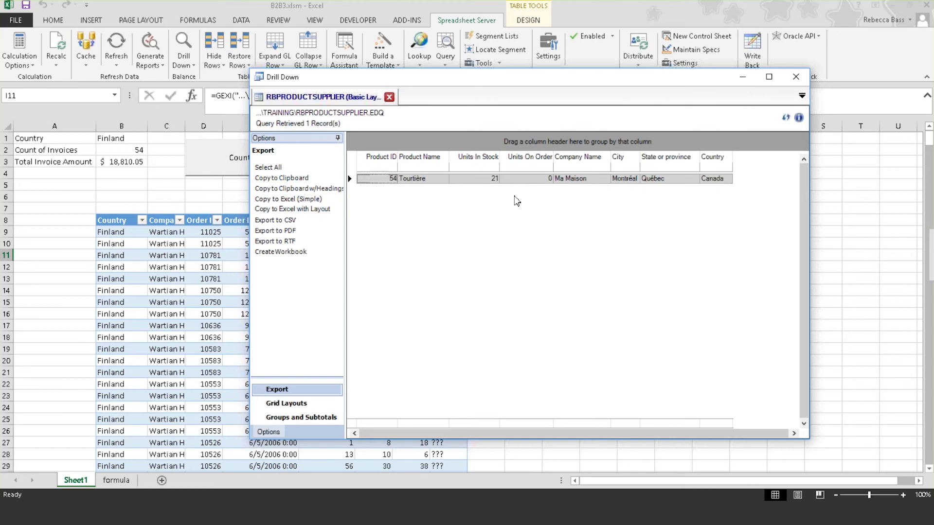
{"action": "left_click", "coordinate": [796, 76]}
Rename the table header in I8 as Product Info and autofit the width of column I.
{"action": "left_click", "coordinate": [441, 220]}
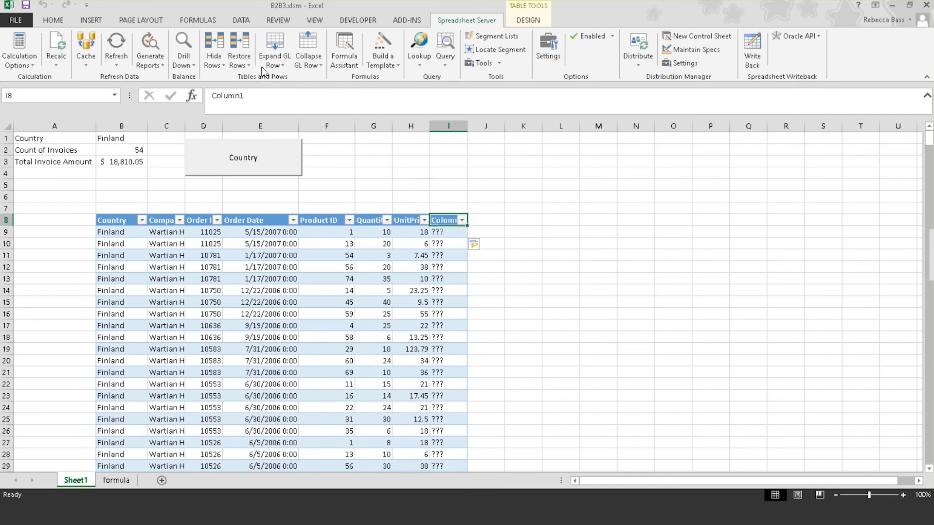
{"action": "left_click_drag", "start_coordinate": [247, 95], "coordinate": [210, 95]}
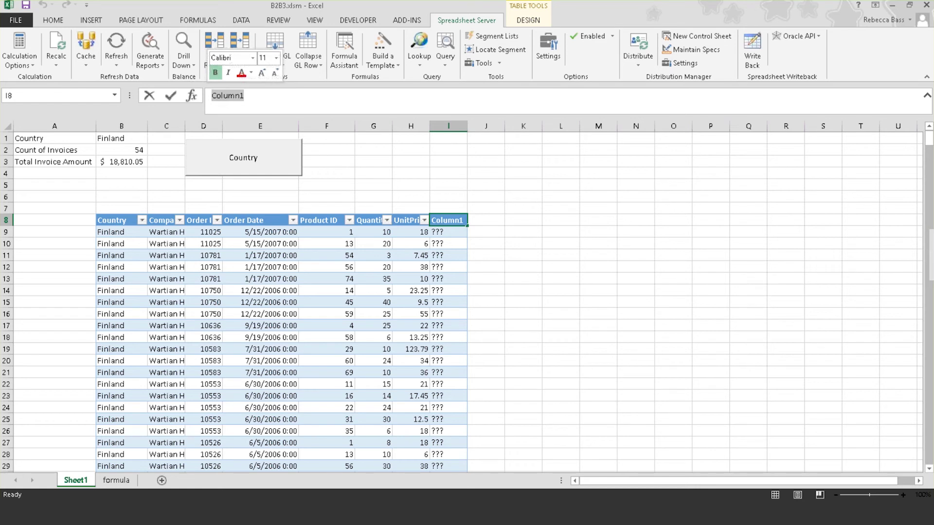
{"action": "type", "text": "Produ"}
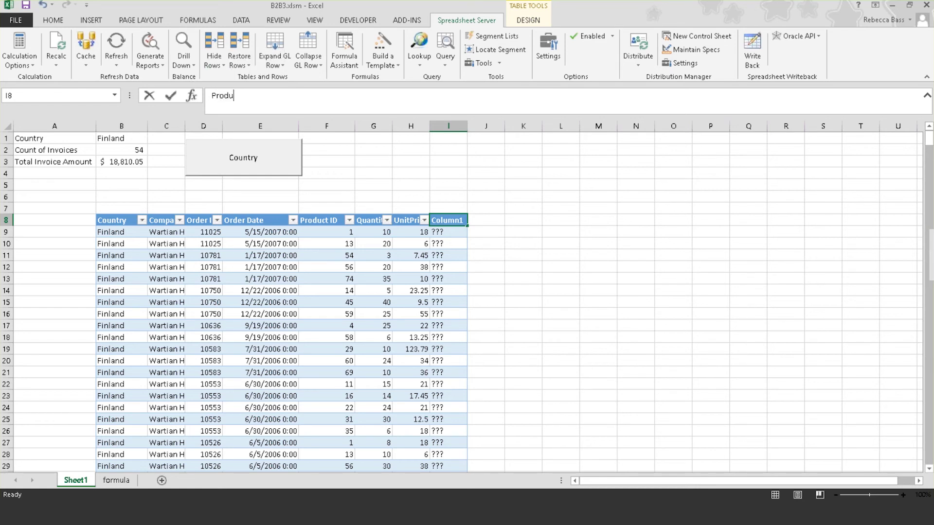
{"action": "type", "text": "ct Info"}
{"action": "key", "text": "Return"}
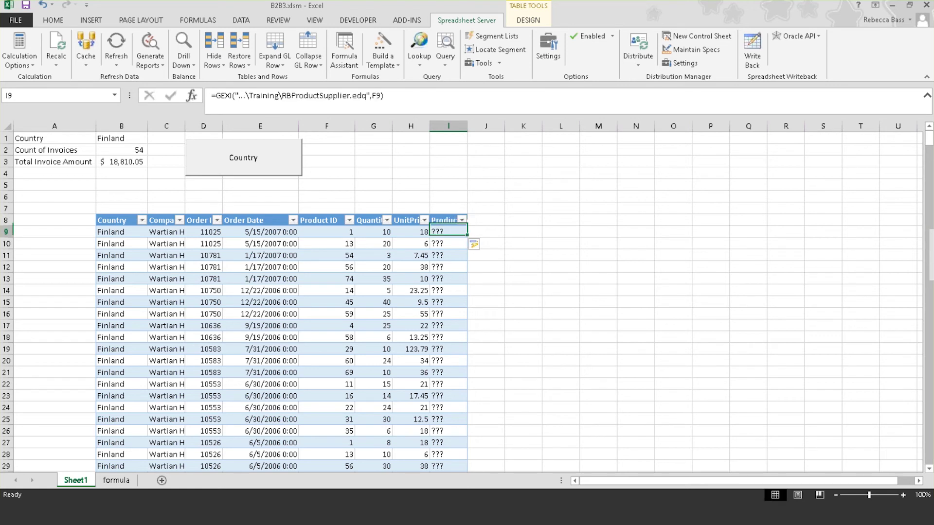
{"action": "double_click", "coordinate": [467, 126]}
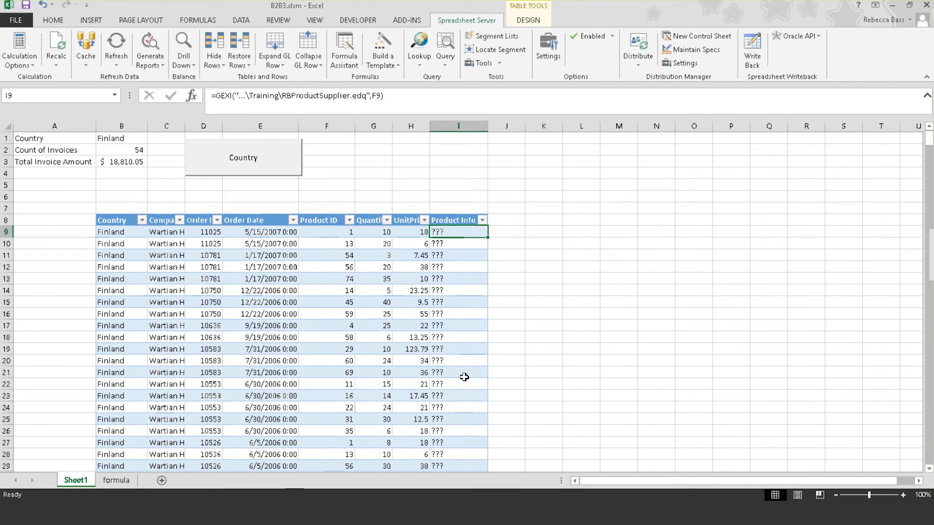
Run the Country macro on the sheet and insert Brazil as the report's country.
{"action": "left_click", "coordinate": [224, 161]}
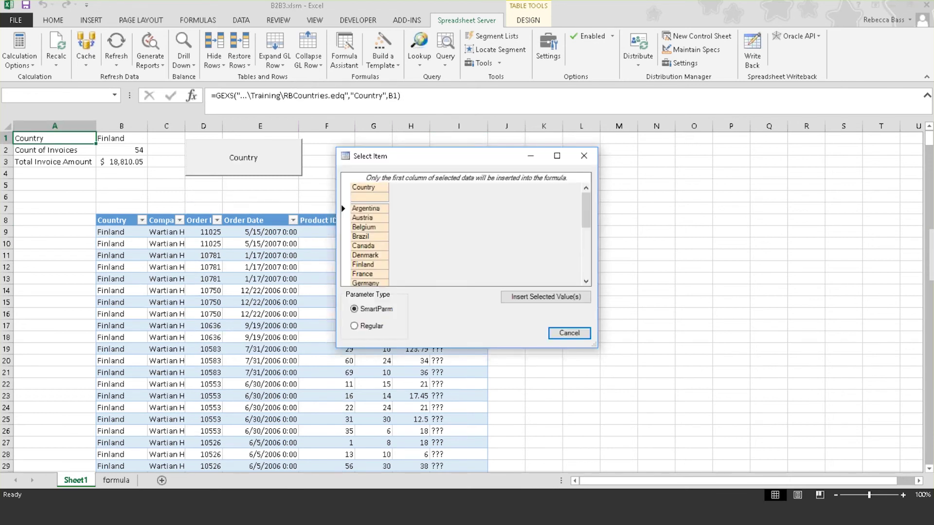
{"action": "left_click", "coordinate": [354, 239]}
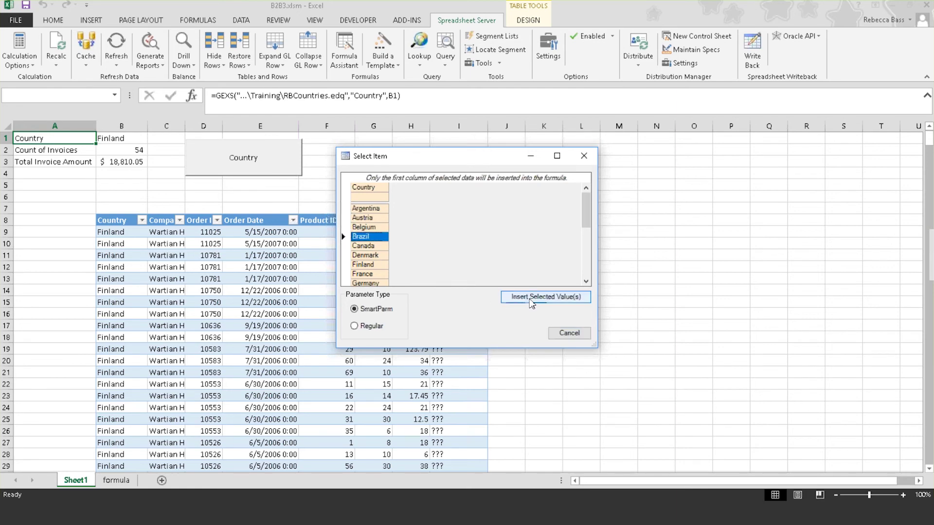
{"action": "left_click", "coordinate": [532, 302]}
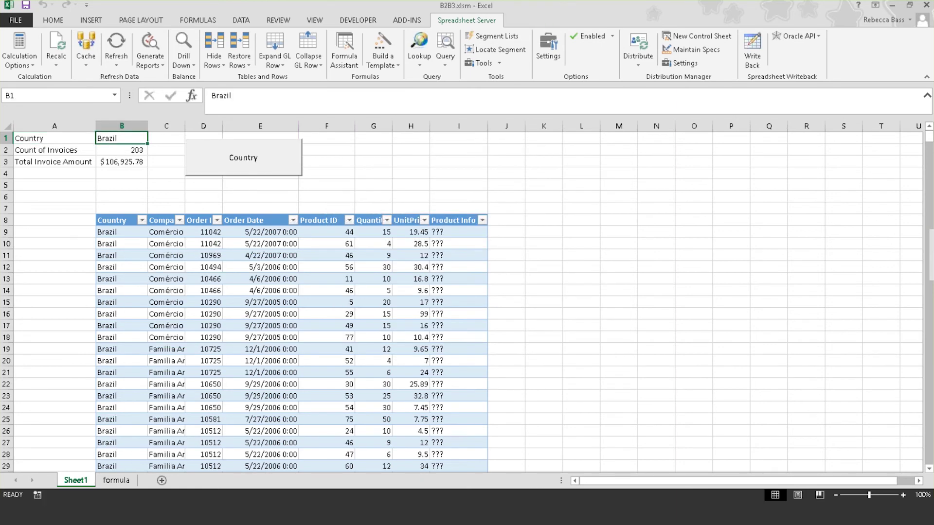
Drill down on the GEXI formula in I10 to view its product and supplier details, and close the results.
{"action": "left_click", "coordinate": [469, 244]}
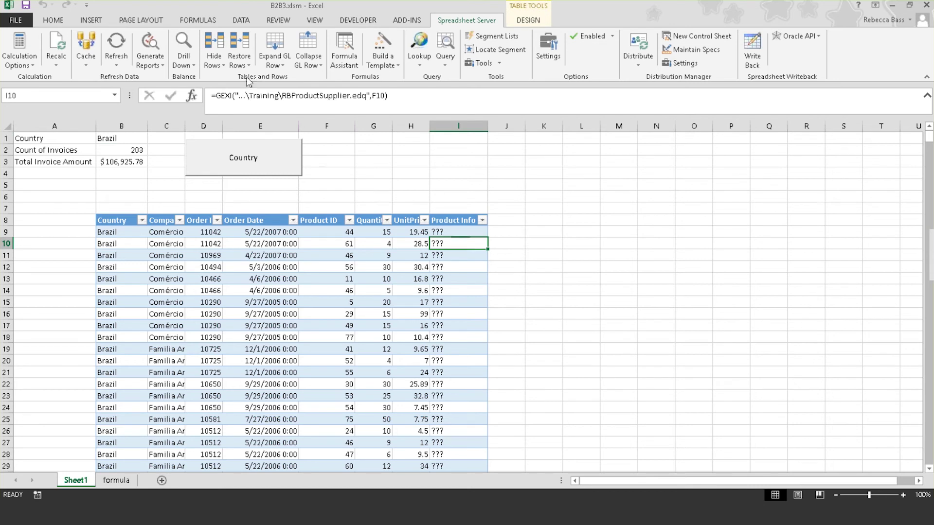
{"action": "left_click", "coordinate": [188, 43]}
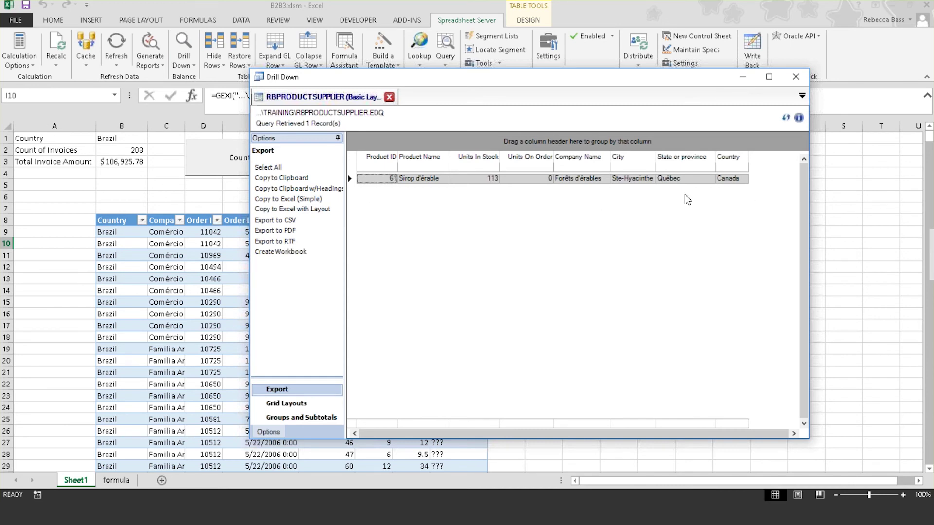
{"action": "left_click", "coordinate": [797, 77]}
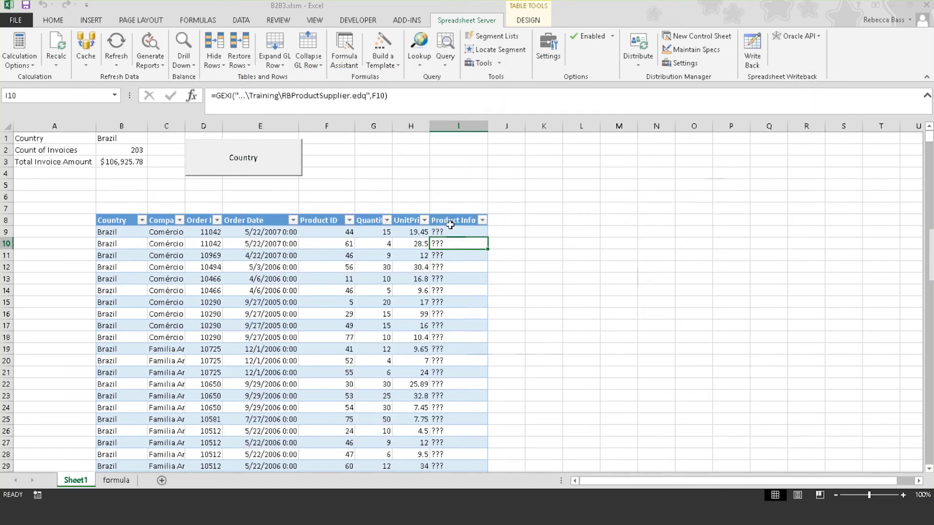
Drill down on the Product Info formula in I11, close the results and select cell L16.
{"action": "left_click", "coordinate": [450, 231]}
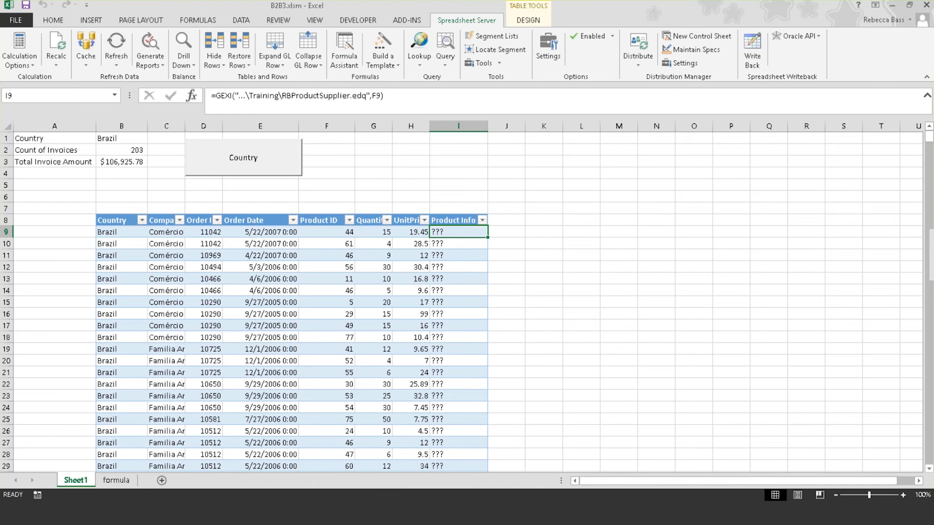
{"action": "left_click", "coordinate": [469, 253]}
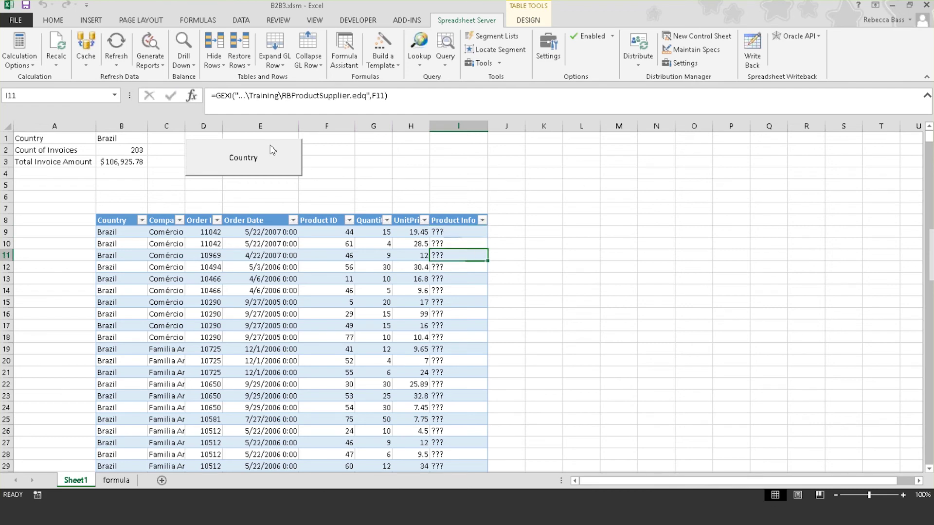
{"action": "left_click", "coordinate": [181, 43]}
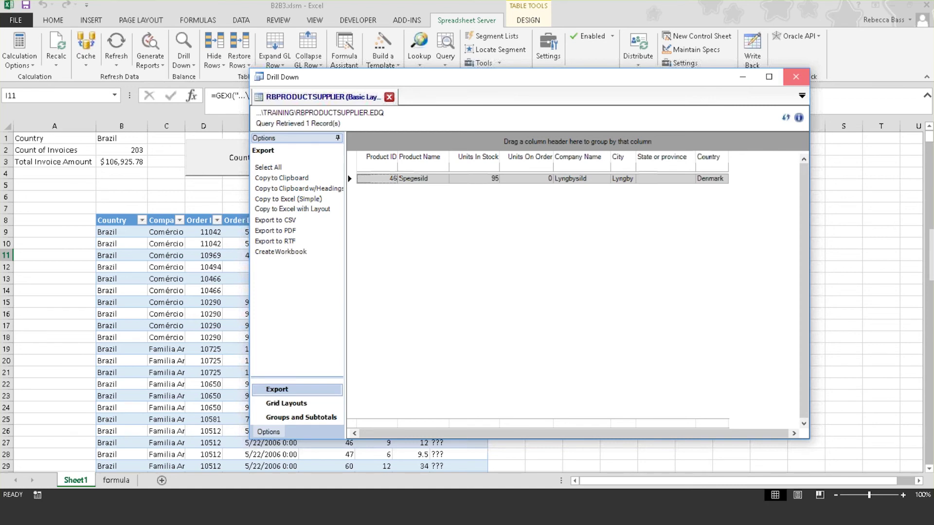
{"action": "left_click", "coordinate": [796, 76]}
{"action": "left_click", "coordinate": [584, 317]}
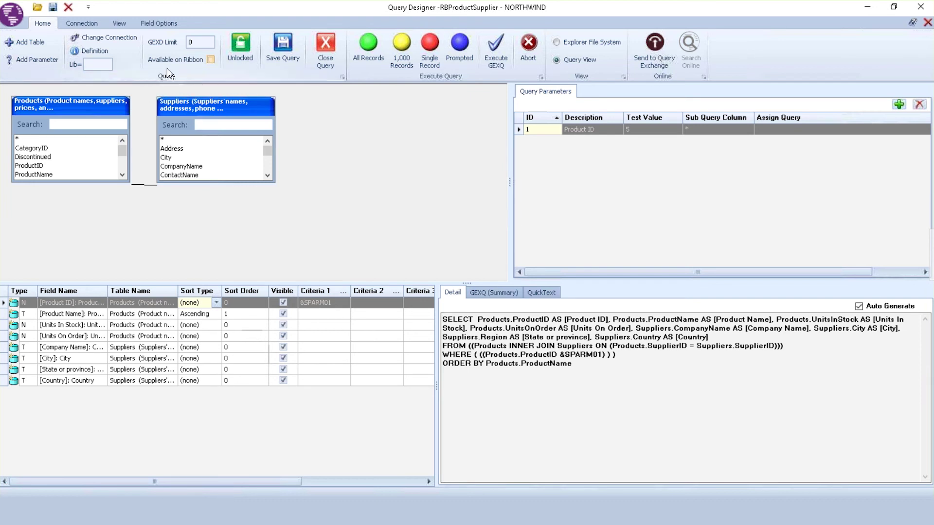
In Query Designer, make the RBProductSupplier query available on the ribbon and save it.
{"action": "left_click", "coordinate": [210, 60]}
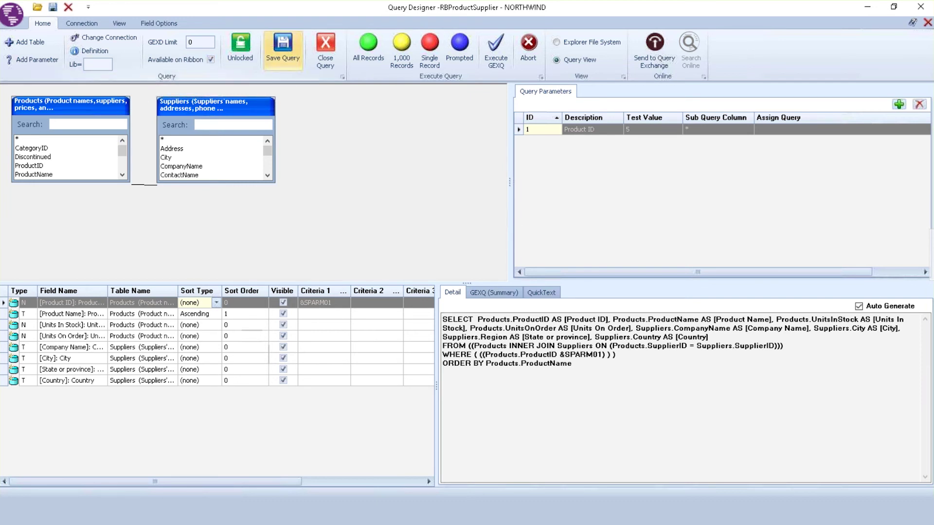
{"action": "left_click", "coordinate": [282, 51]}
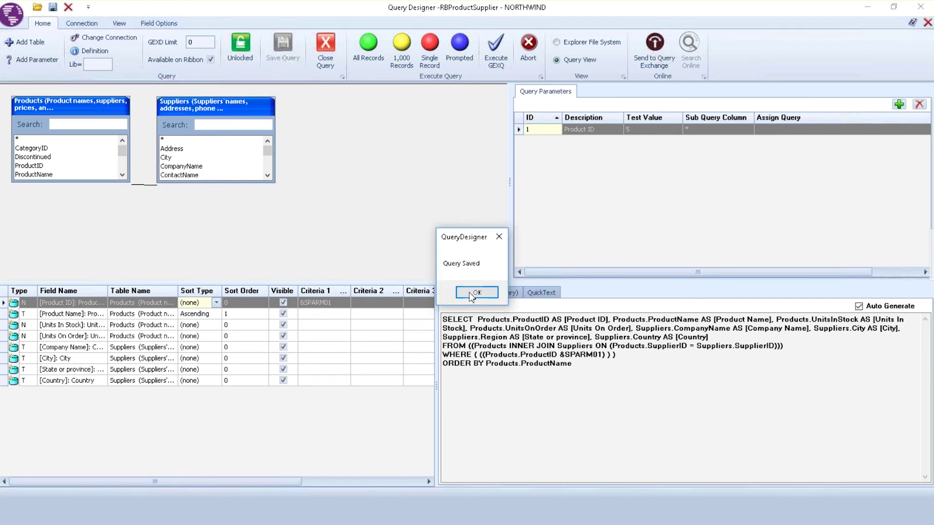
{"action": "left_click", "coordinate": [466, 291]}
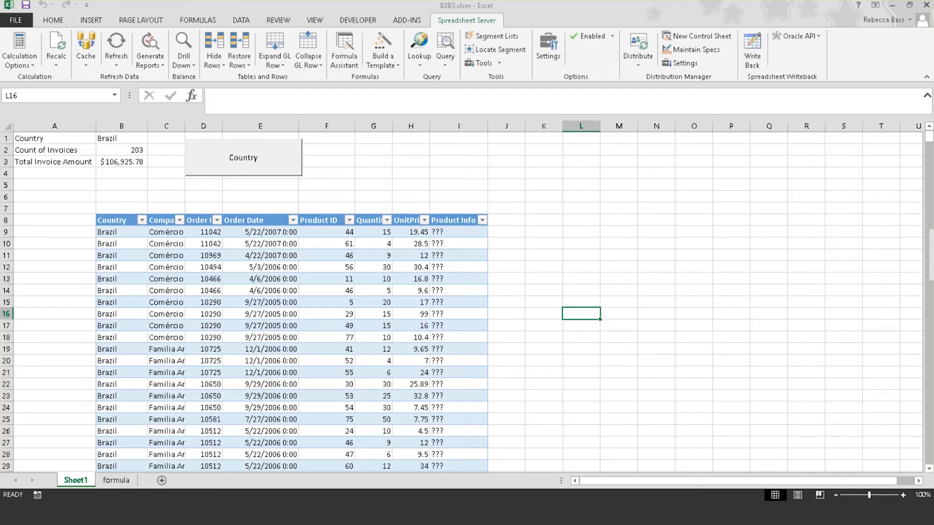
Refresh the queries in the Excel workbook and open the RBProductSupplier query from the Training folder.
{"action": "left_click", "coordinate": [116, 61]}
{"action": "left_click", "coordinate": [133, 90]}
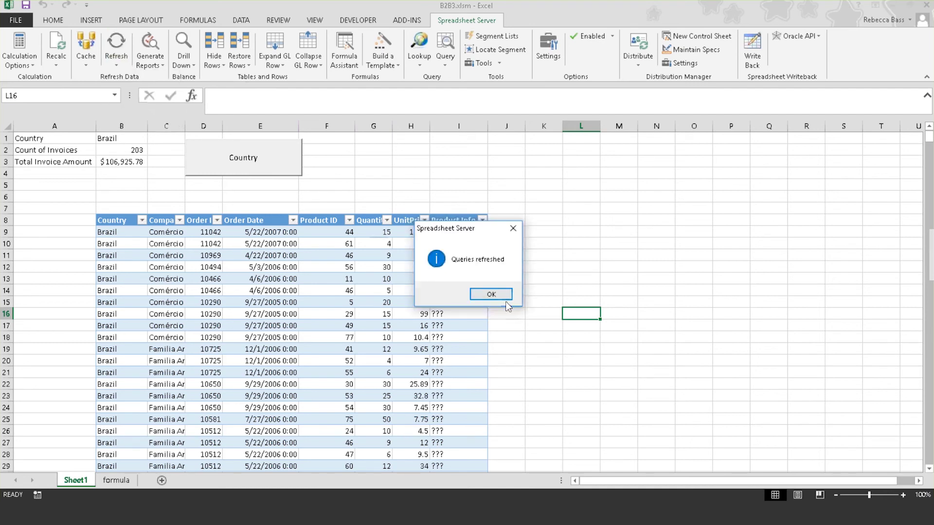
{"action": "key", "text": "Return"}
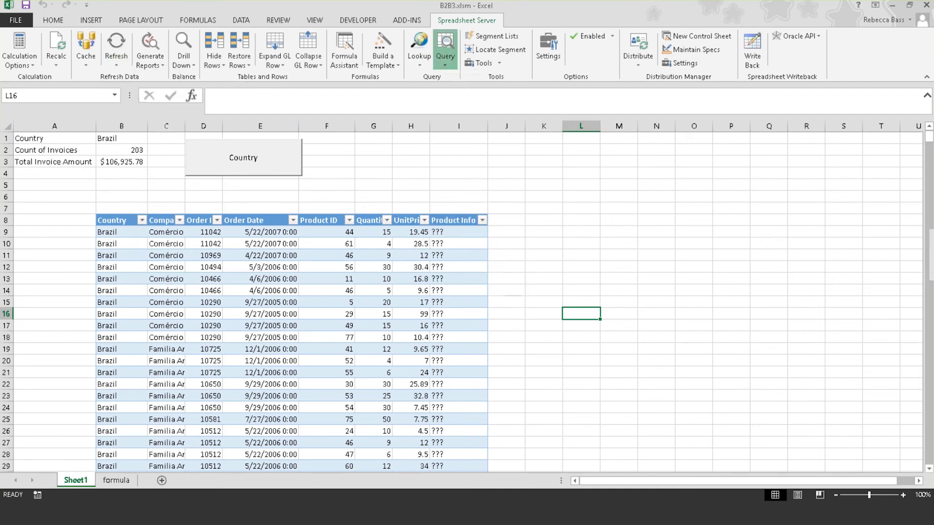
{"action": "left_click", "coordinate": [445, 60]}
{"action": "mouse_move", "coordinate": [464, 78]}
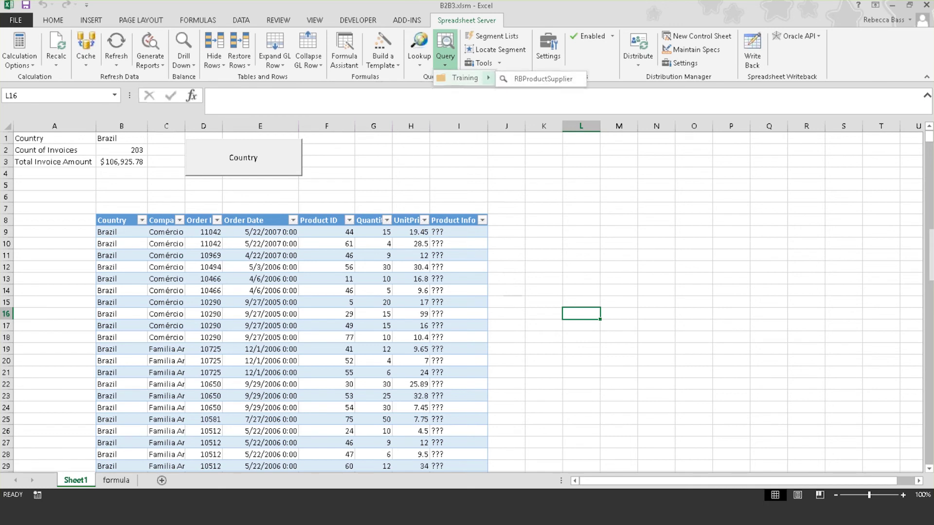
{"action": "left_click", "coordinate": [549, 77]}
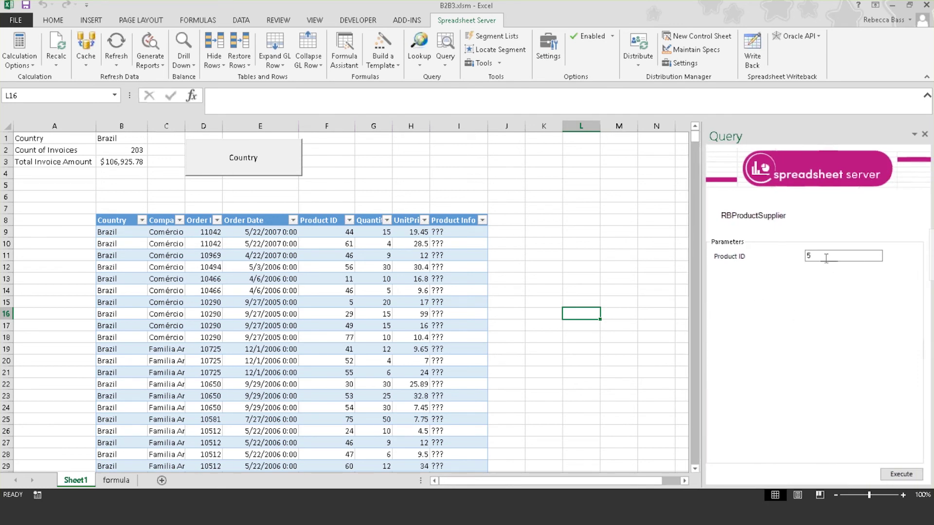
Execute the RBProductSupplier query for Product ID 21, reopen its results once more, and close them.
{"action": "left_click_drag", "start_coordinate": [829, 257], "coordinate": [802, 258]}
{"action": "type", "text": "21"}
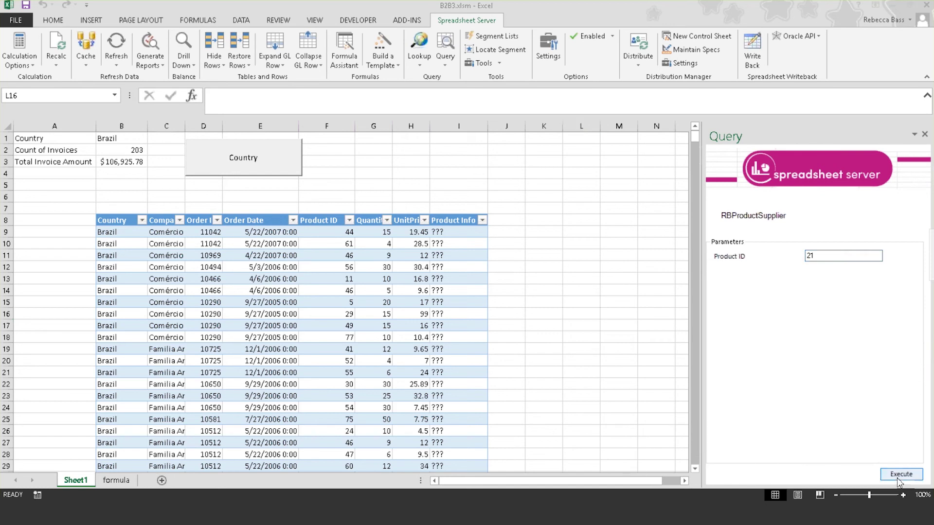
{"action": "left_click", "coordinate": [897, 479]}
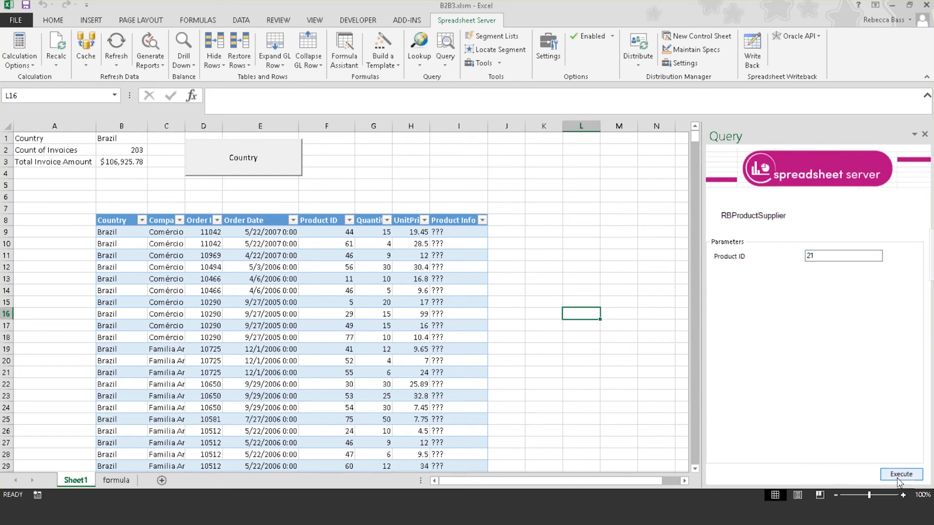
{"action": "left_click", "coordinate": [898, 476]}
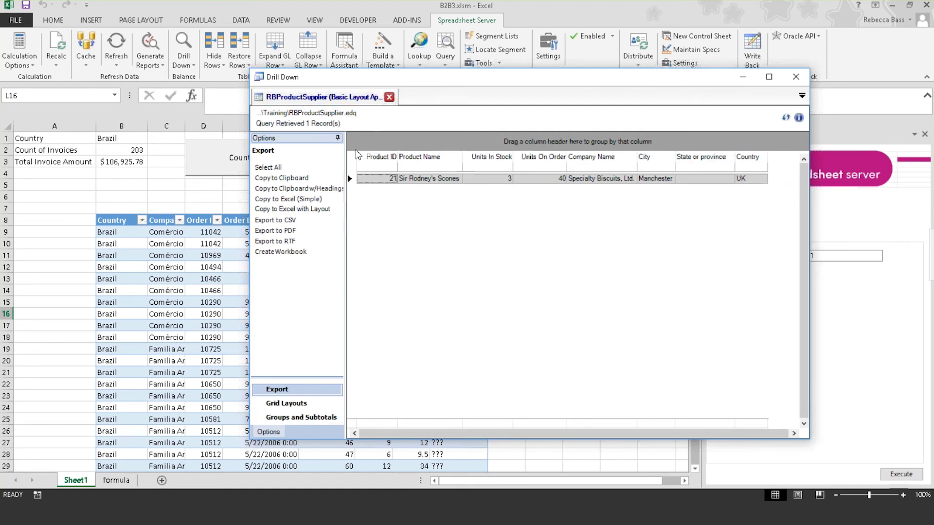
{"action": "left_click", "coordinate": [797, 78]}
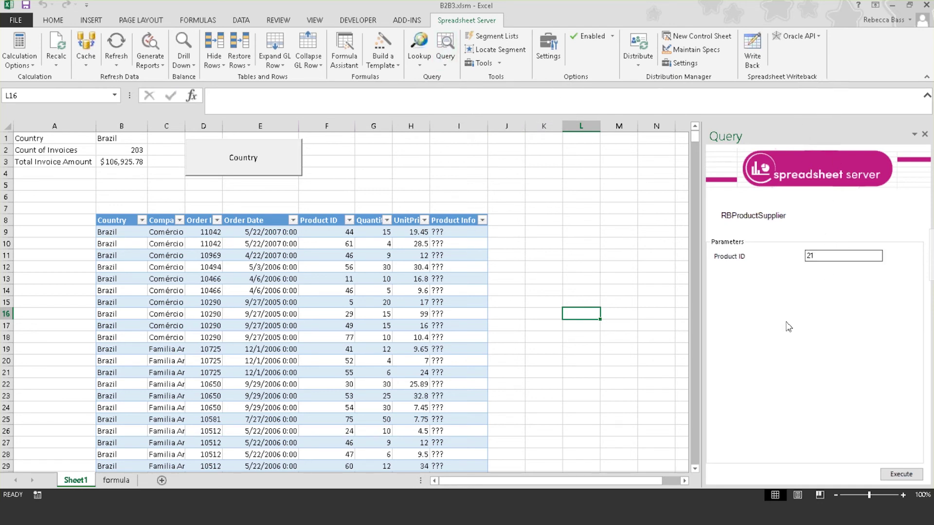
{"action": "left_click", "coordinate": [912, 479]}
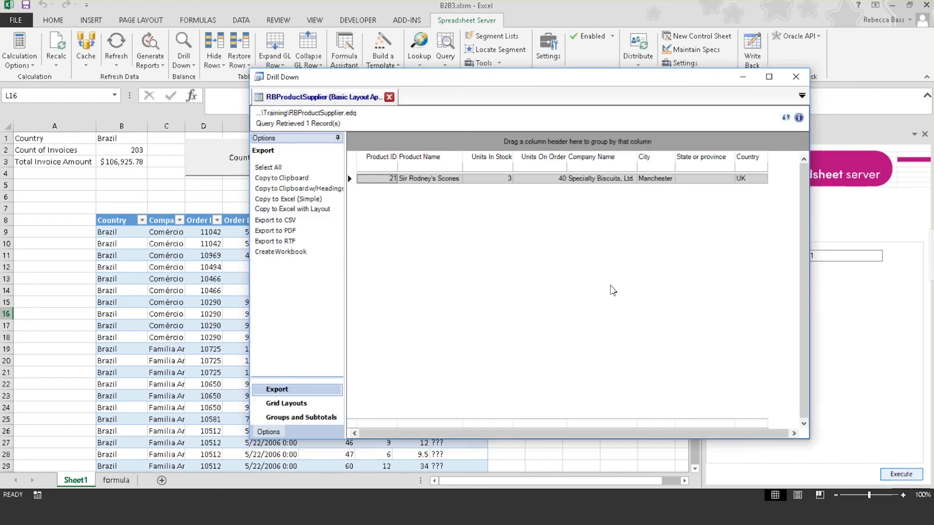
{"action": "left_click", "coordinate": [794, 77]}
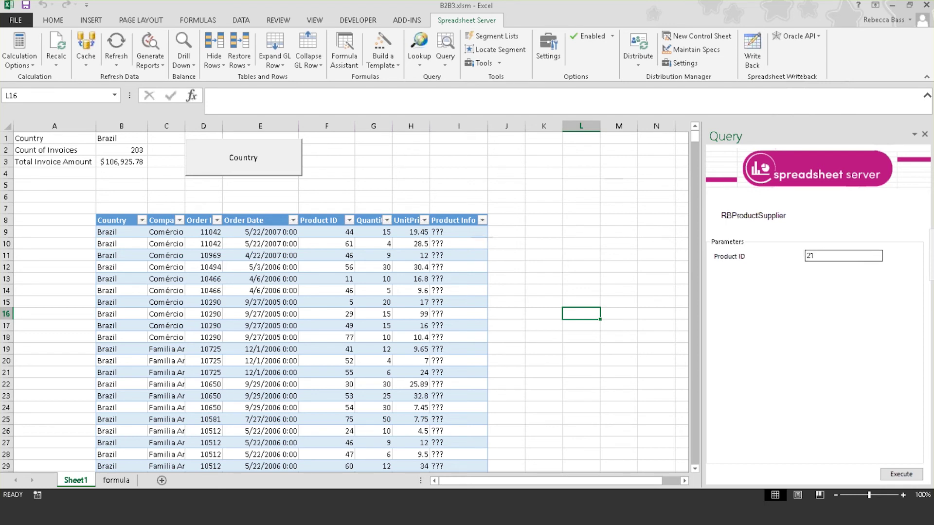
Execute the RBProductSupplier query for Product ID 54 and close the results.
{"action": "double_click", "coordinate": [811, 256]}
{"action": "type", "text": "54"}
{"action": "left_click", "coordinate": [894, 474]}
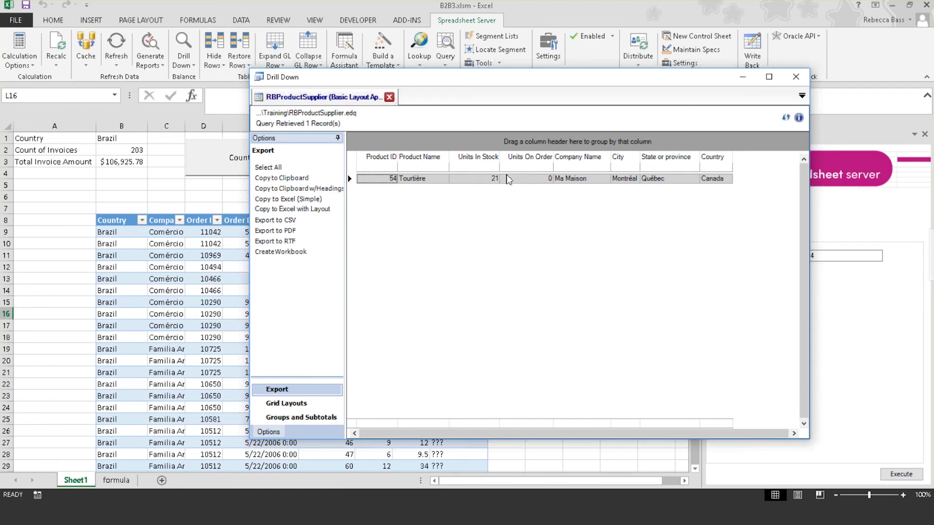
{"action": "left_click", "coordinate": [795, 77]}
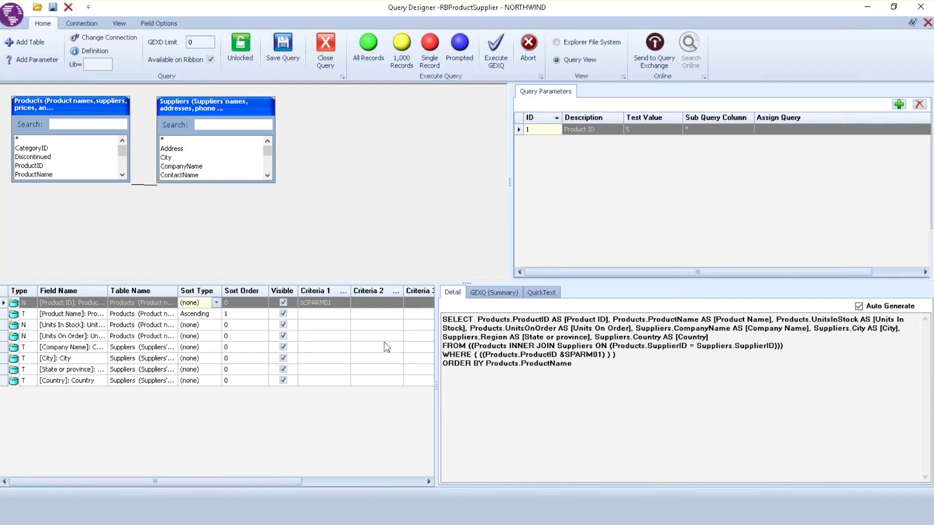
In Query Designer, close the RBProductSupplier query and start a new query named test on the NORTHWIND connection.
{"action": "left_click", "coordinate": [325, 53]}
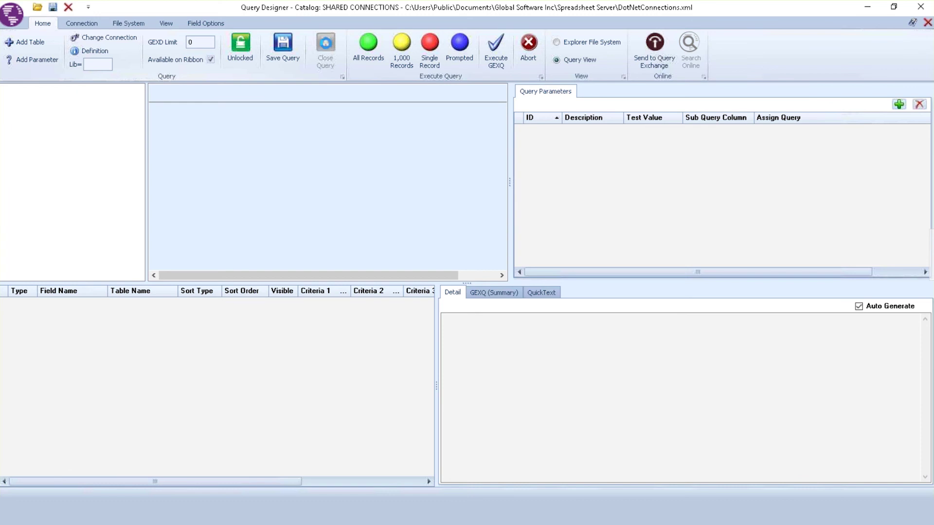
{"action": "left_click", "coordinate": [12, 14]}
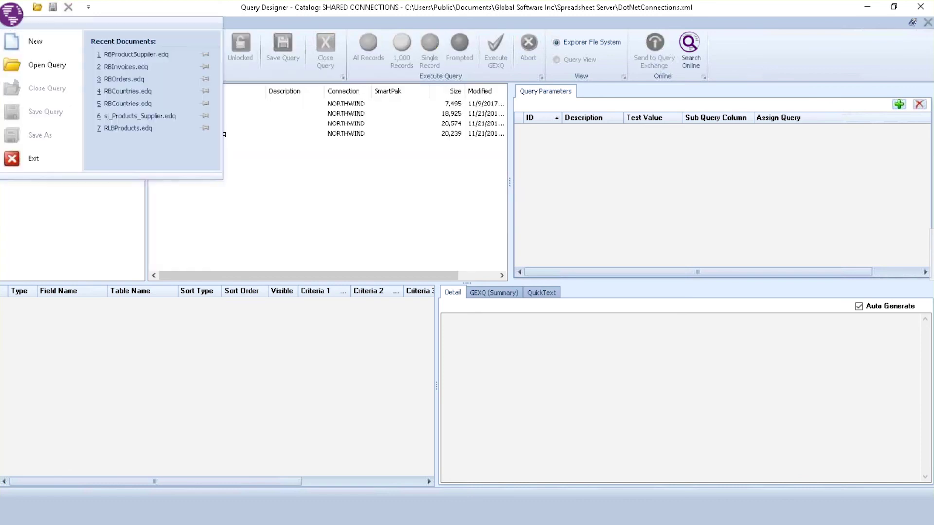
{"action": "left_click", "coordinate": [34, 41]}
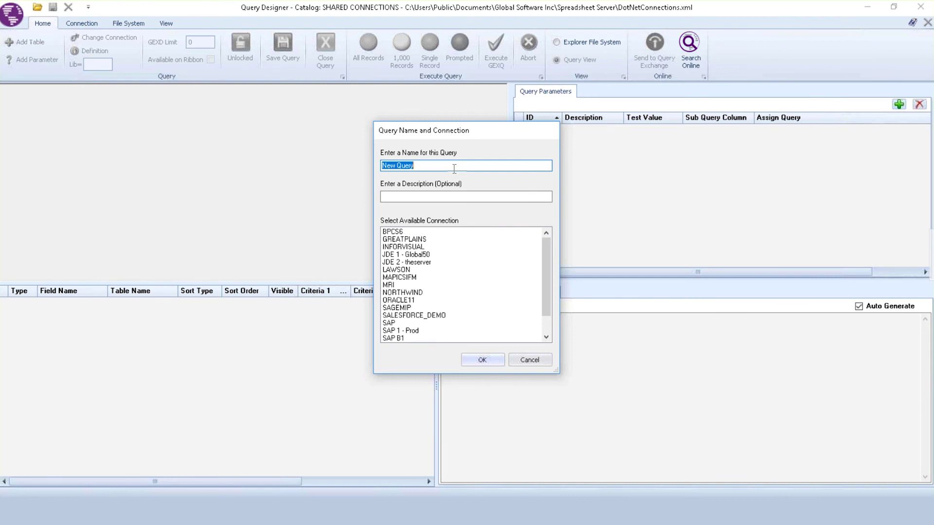
{"action": "type", "text": "test"}
{"action": "left_click", "coordinate": [420, 293]}
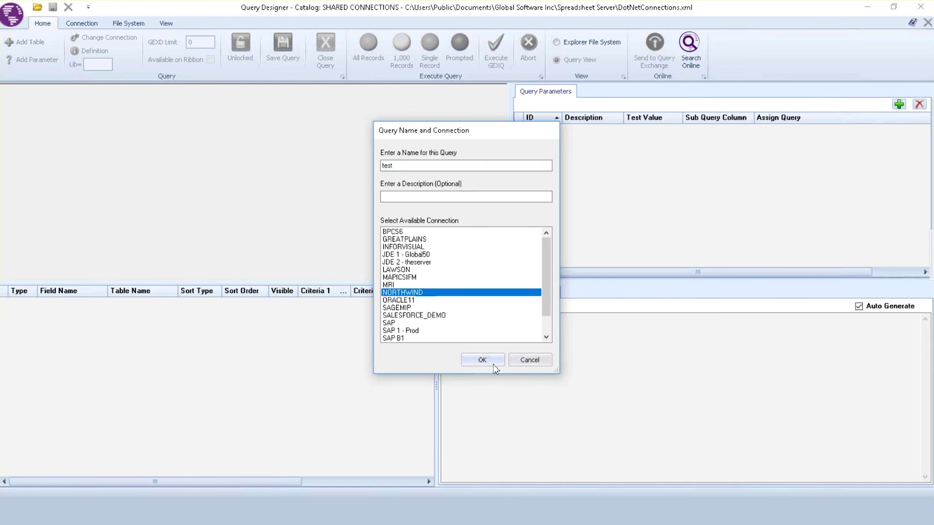
{"action": "left_click", "coordinate": [486, 361]}
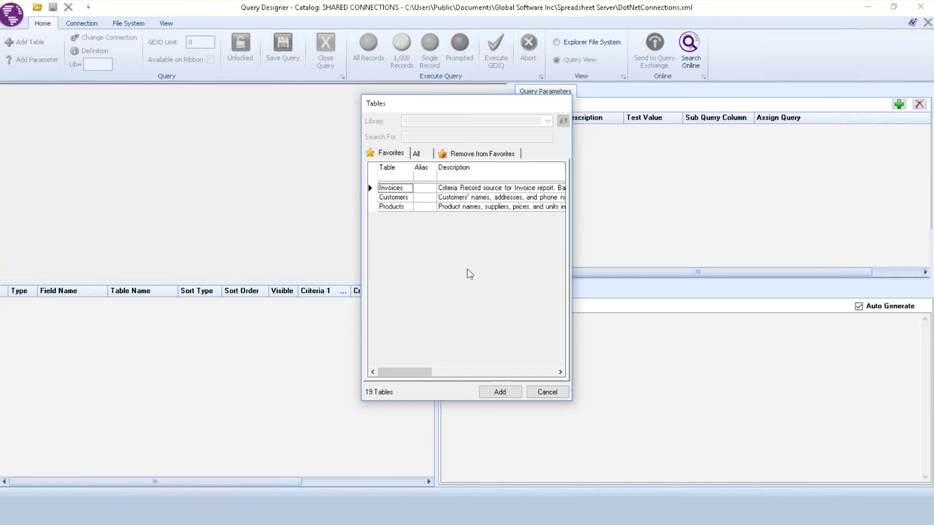
List all available NORTHWIND tables, enlarge the table list to read the descriptions, and cancel without adding a table.
{"action": "left_click", "coordinate": [425, 153]}
{"action": "left_click_drag", "start_coordinate": [425, 106], "coordinate": [292, 92]}
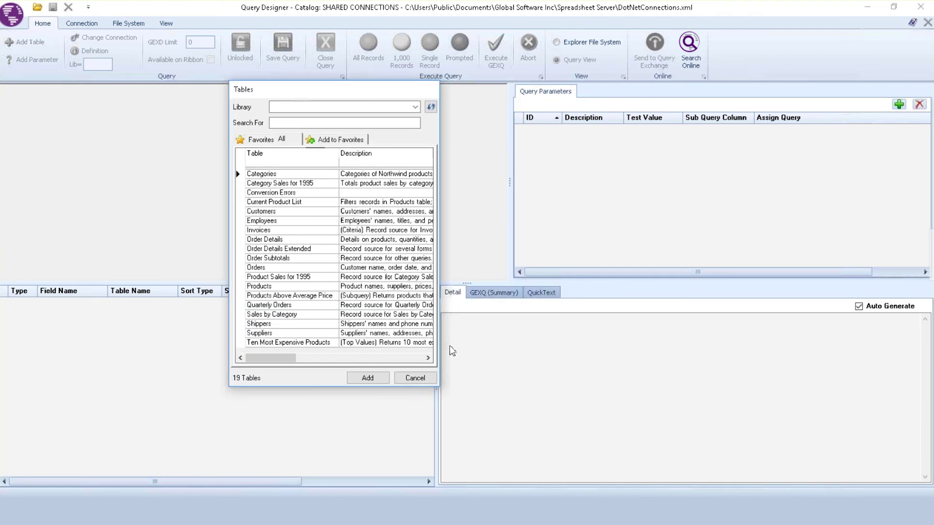
{"action": "left_click_drag", "start_coordinate": [437, 388], "coordinate": [578, 420]}
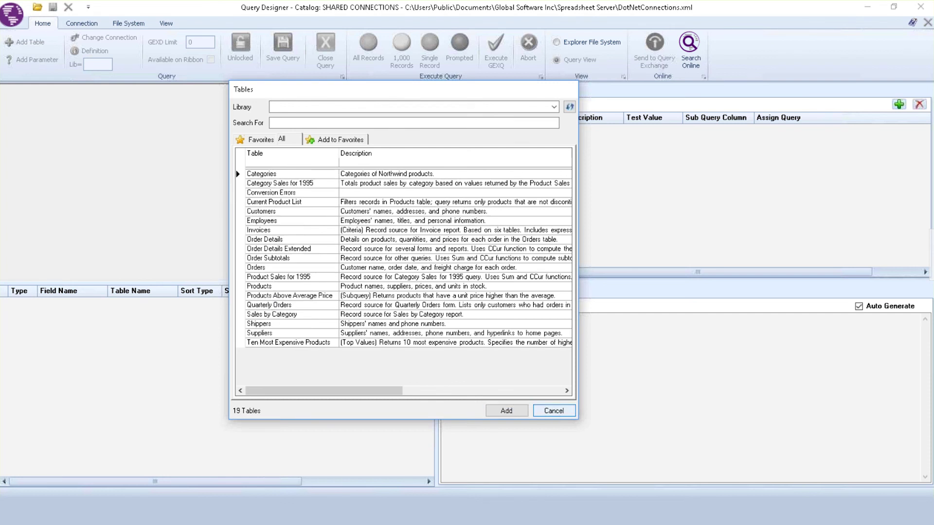
{"action": "left_click", "coordinate": [554, 411]}
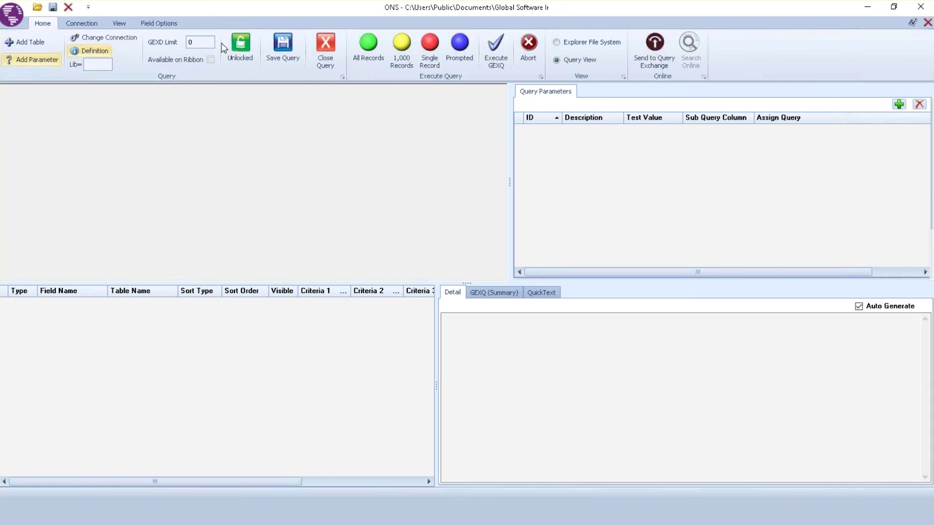
Close the test query and return to the Excel workbook.
{"action": "left_click", "coordinate": [325, 52]}
{"action": "left_click", "coordinate": [558, 292]}
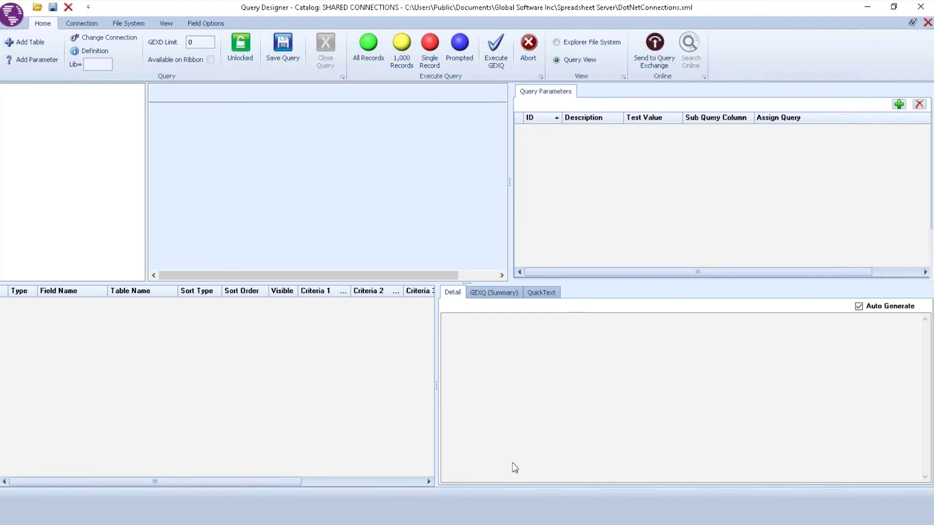
{"action": "left_click", "coordinate": [535, 384]}
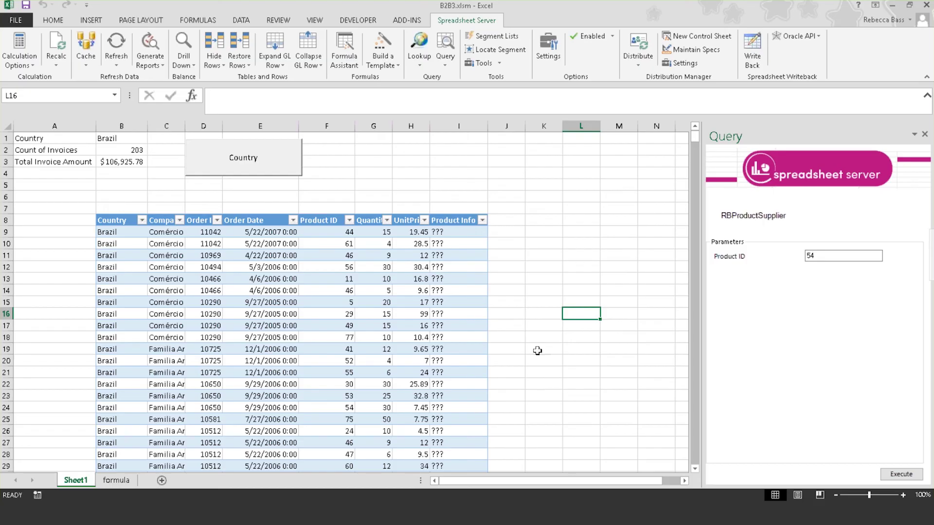
Close the query pane, and view the country selection list for cell A1, cancelling it without inserting a value.
{"action": "left_click", "coordinate": [924, 133]}
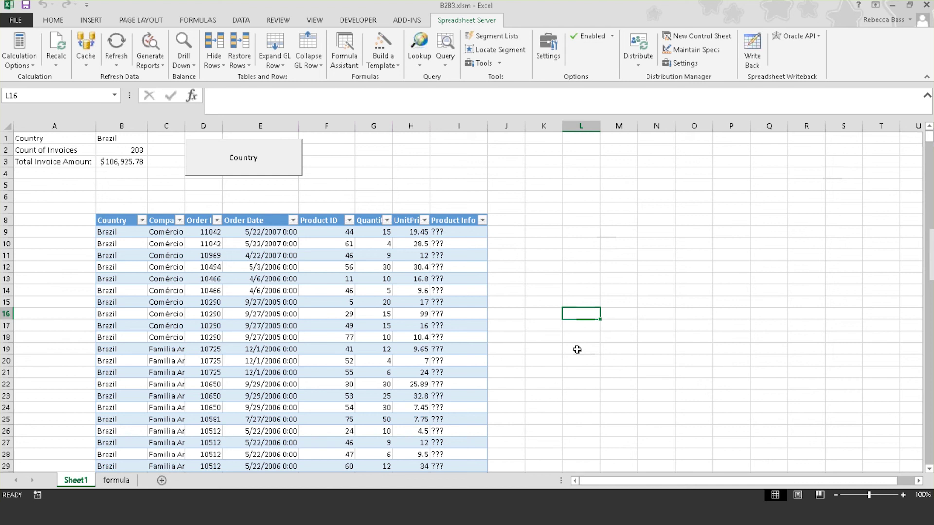
{"action": "left_click", "coordinate": [62, 139]}
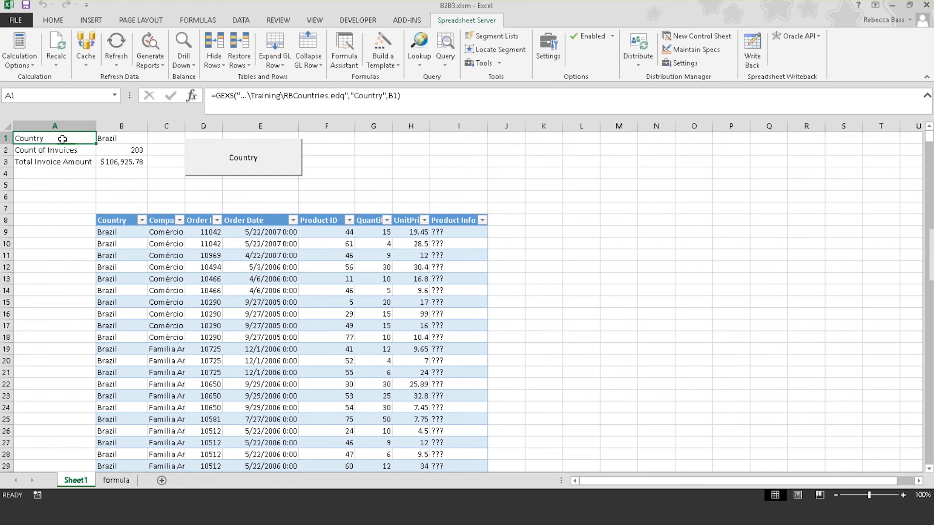
{"action": "left_click", "coordinate": [184, 42]}
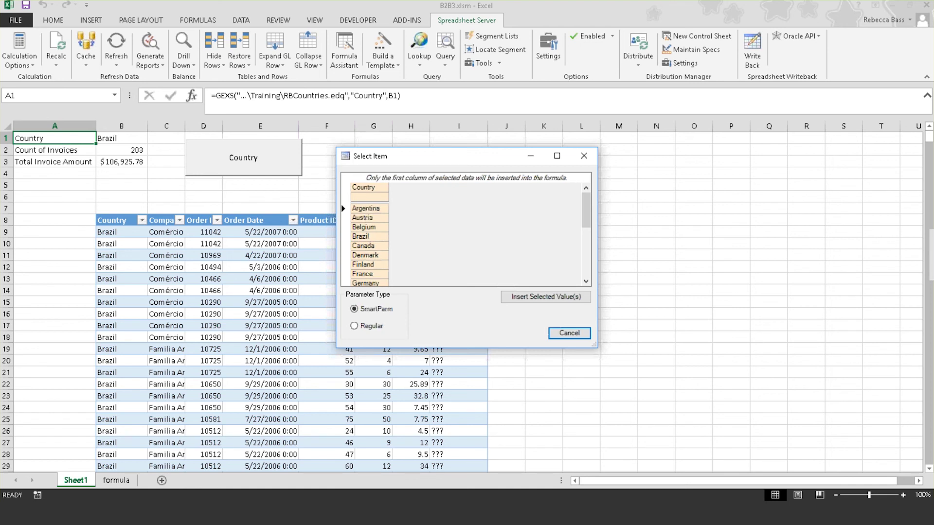
{"action": "left_click", "coordinate": [346, 208]}
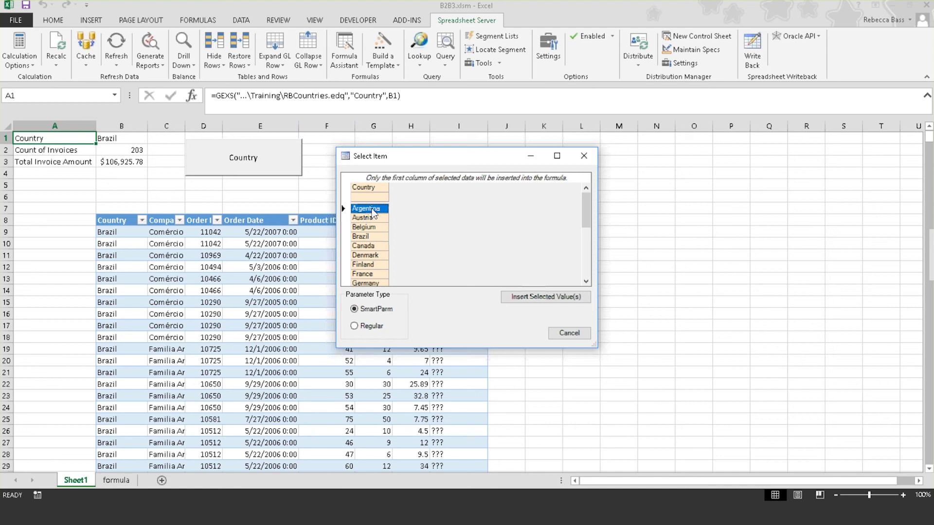
{"action": "left_click", "coordinate": [569, 333]}
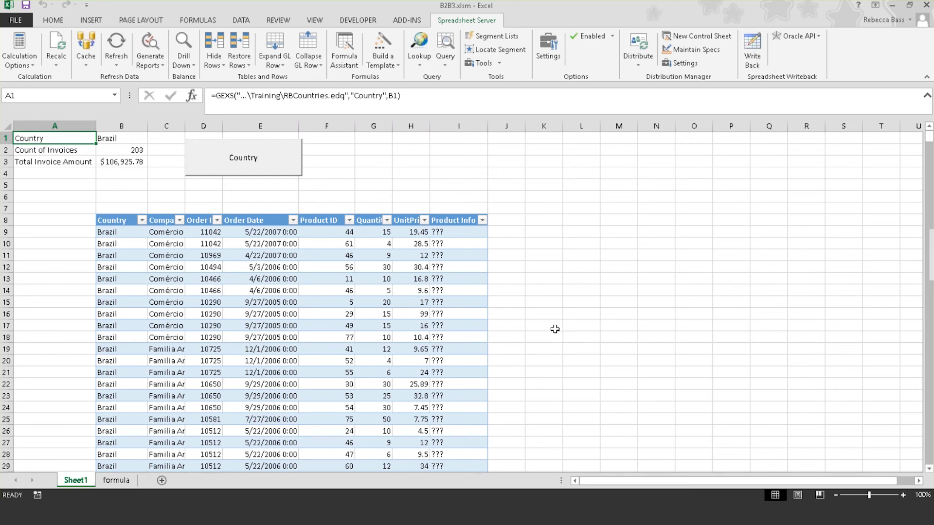
Name the empty cell B214 below the orders table on Sheet1 OrdersInfo.
{"action": "scroll", "coordinate": [548, 329], "scroll_direction": "down", "scroll_amount": 6}
{"action": "scroll", "coordinate": [463, 237], "scroll_direction": "down", "scroll_amount": 20}
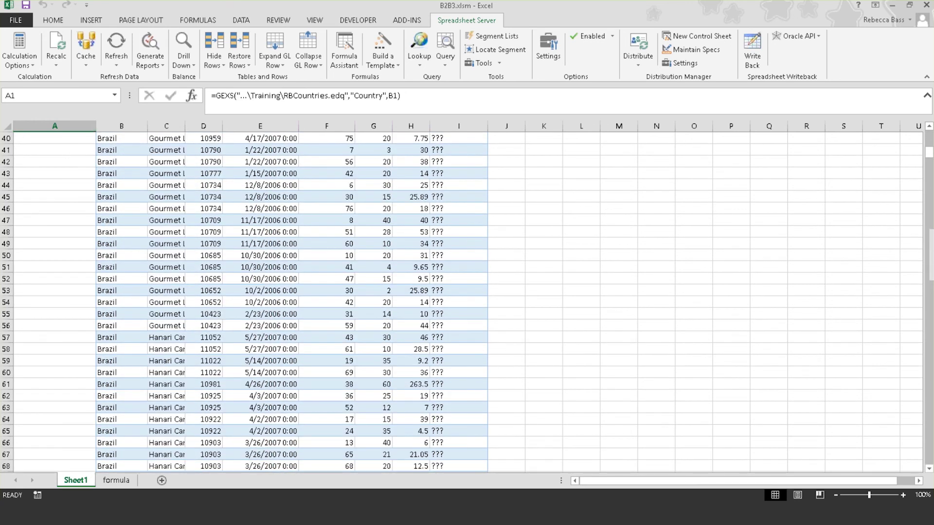
{"action": "scroll", "coordinate": [462, 237], "scroll_direction": "down", "scroll_amount": 4}
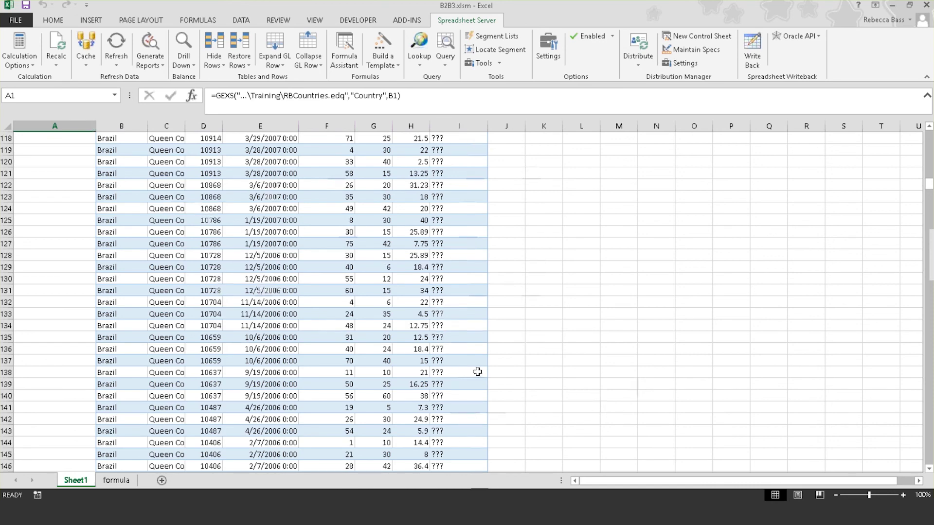
{"action": "scroll", "coordinate": [576, 376], "scroll_direction": "down", "scroll_amount": 11}
{"action": "scroll", "coordinate": [576, 376], "scroll_direction": "down", "scroll_amount": 6}
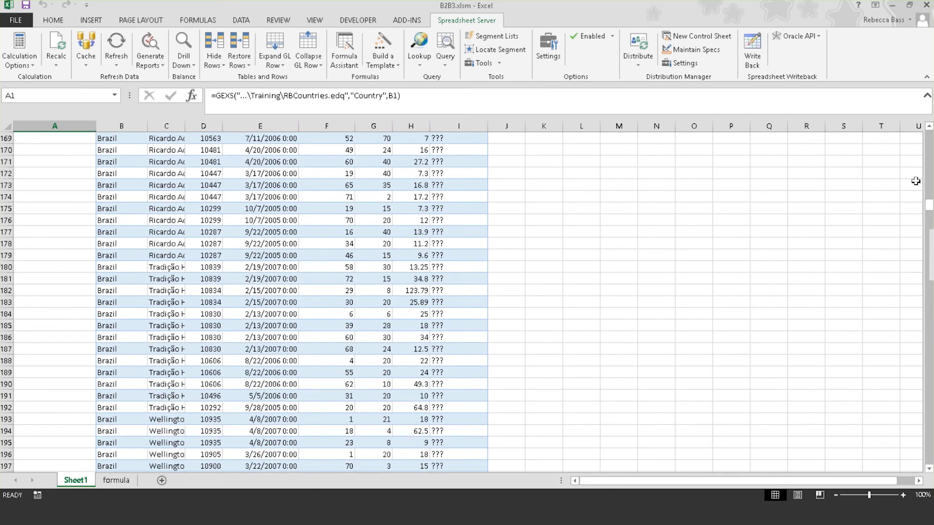
{"action": "mouse_move", "coordinate": [929, 207]}
{"action": "left_mouse_down"}
{"action": "mouse_move", "coordinate": [928, 251]}
{"action": "mouse_move", "coordinate": [928, 215]}
{"action": "left_mouse_up"}
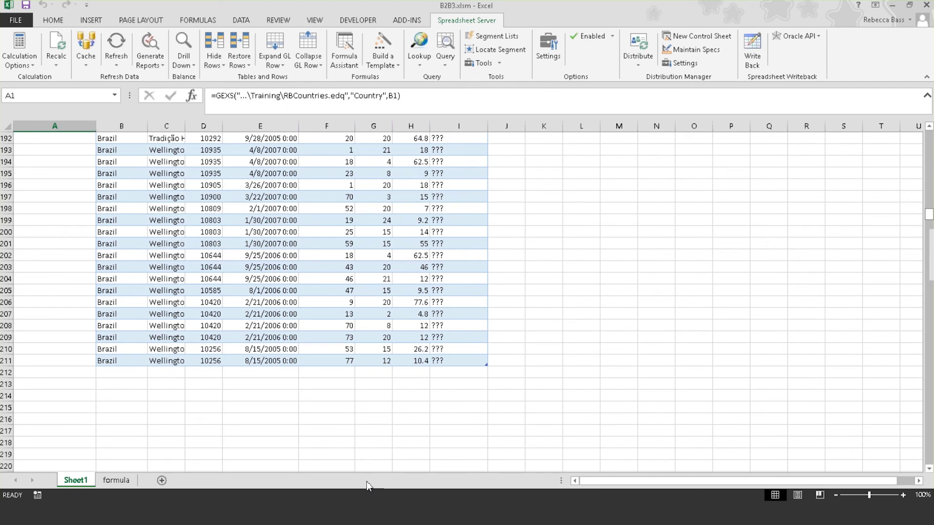
{"action": "left_click", "coordinate": [118, 395]}
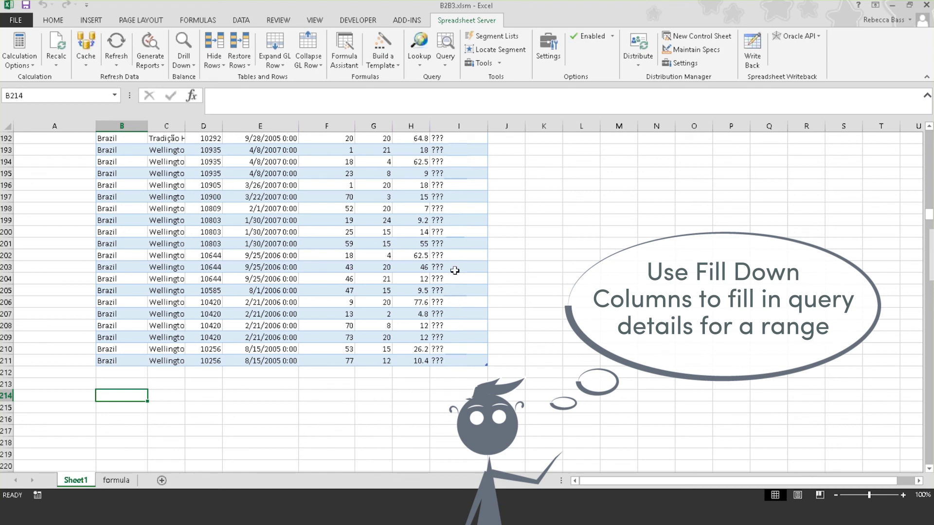
{"action": "left_click", "coordinate": [58, 94]}
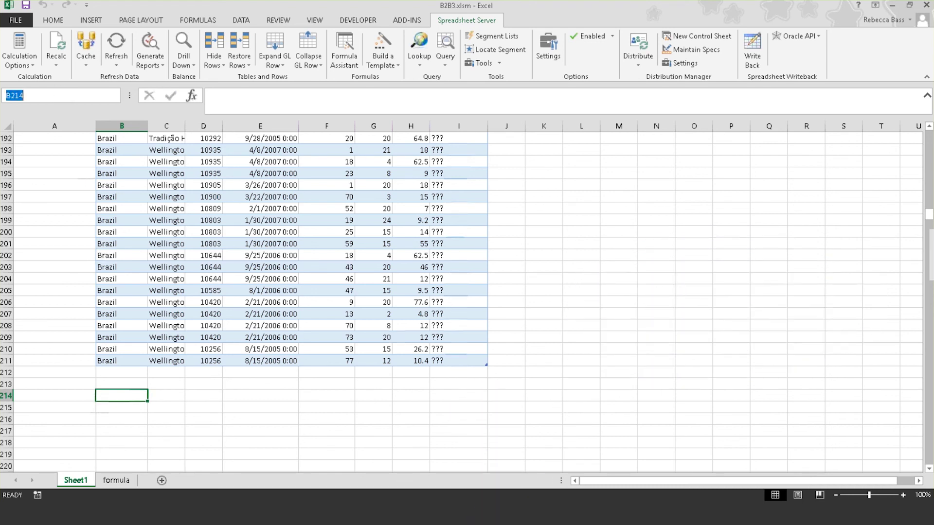
{"action": "type", "text": "OrdersInfo"}
{"action": "key", "text": "Return"}
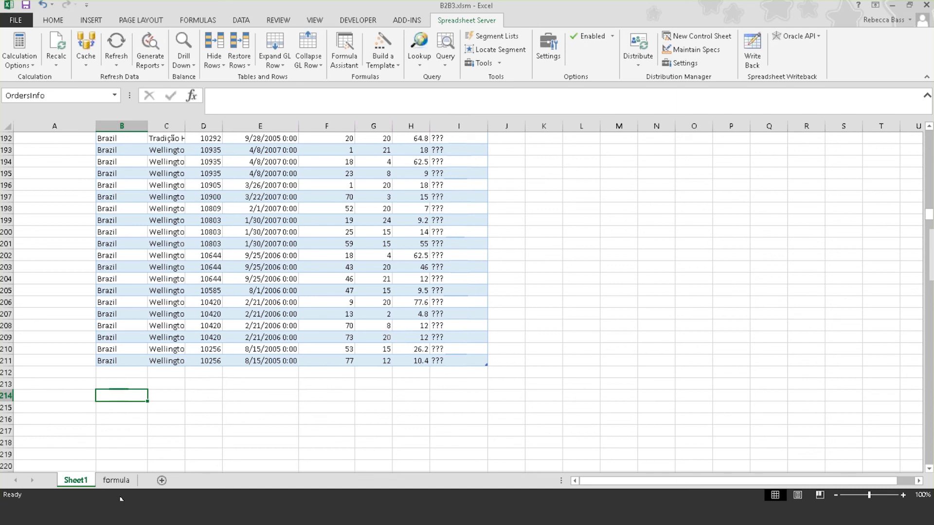
Start a GEXD formula in cell A2 of the formula sheet using the RBOrders.edq query from the Training folder.
{"action": "left_click", "coordinate": [116, 480]}
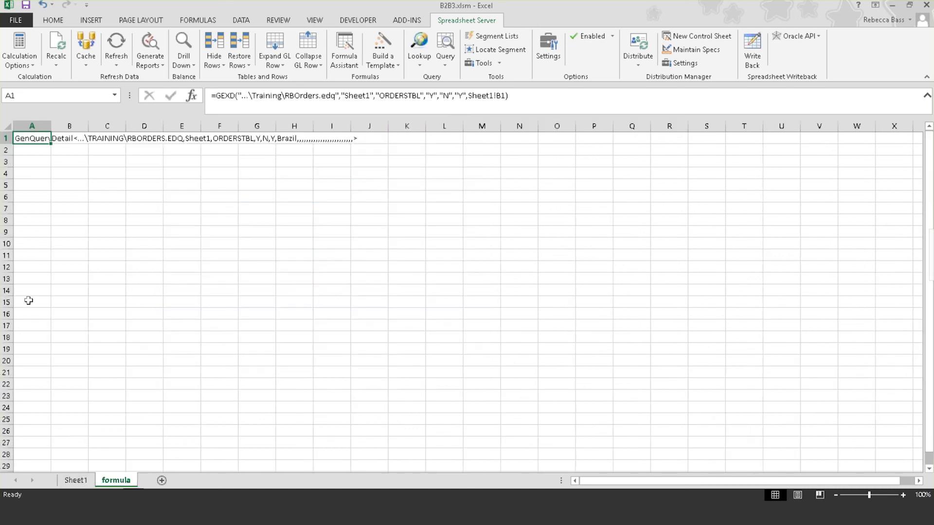
{"action": "left_click", "coordinate": [21, 151]}
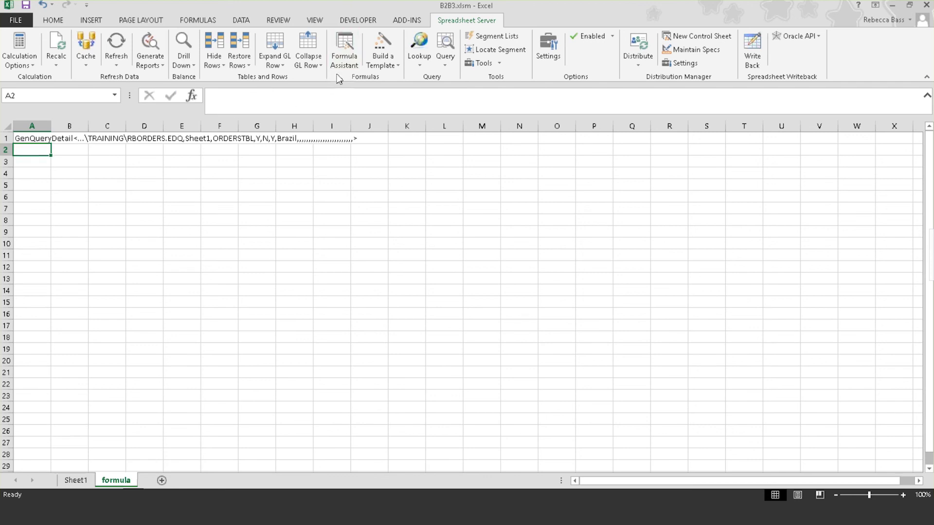
{"action": "left_click", "coordinate": [343, 56]}
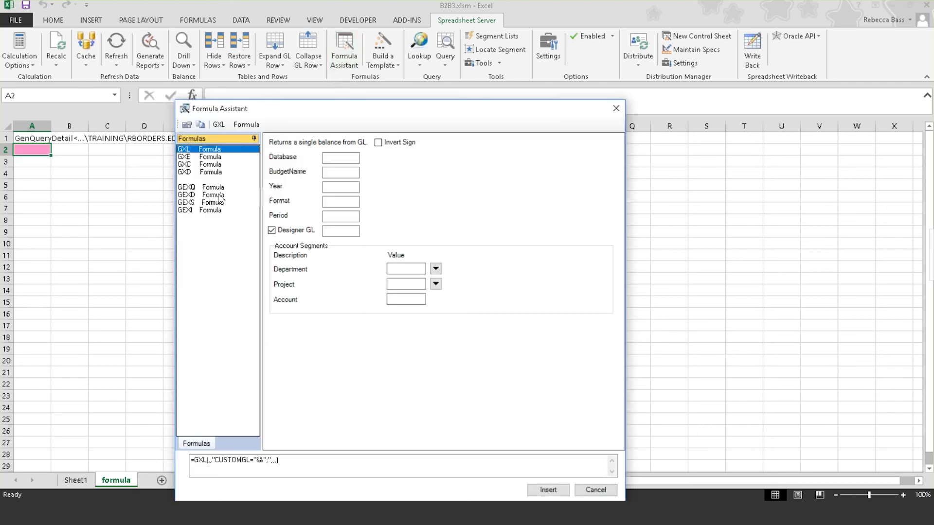
{"action": "left_click", "coordinate": [213, 195]}
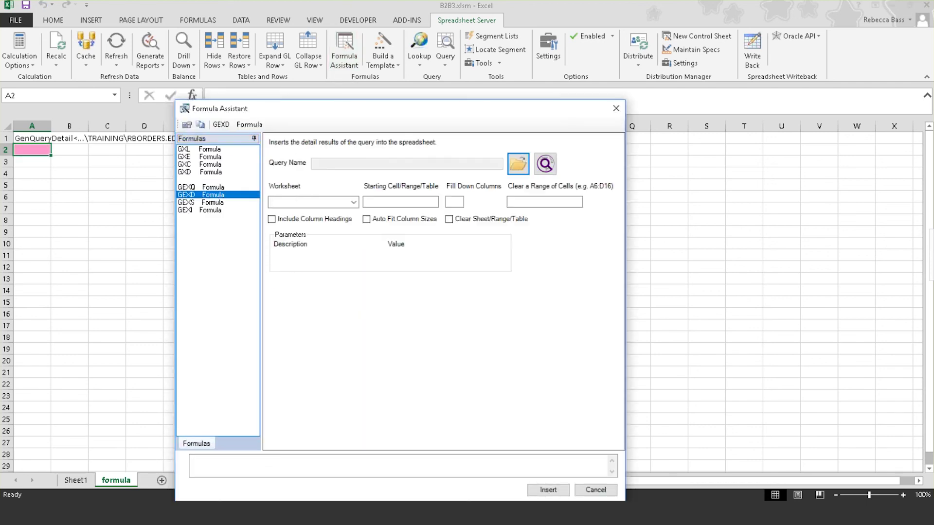
{"action": "left_click", "coordinate": [518, 163]}
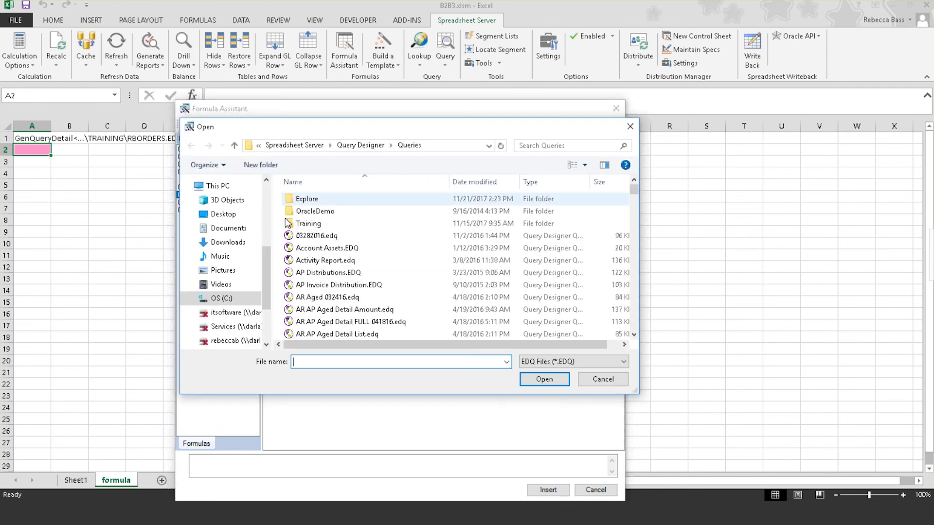
{"action": "double_click", "coordinate": [314, 224]}
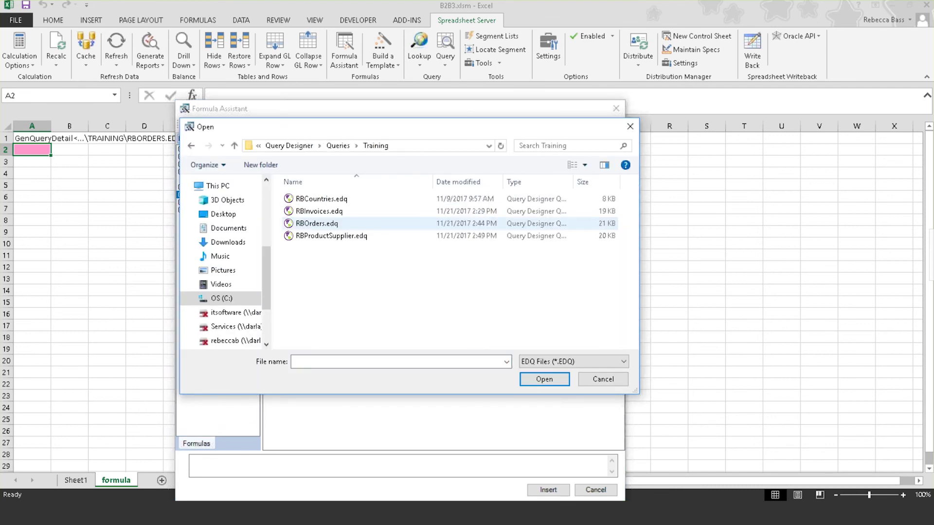
{"action": "double_click", "coordinate": [305, 223]}
Direct the GEXD output to ORDERSINFO on Sheet1, with column headings included, the range cleared, and 1 fill down column.
{"action": "left_click", "coordinate": [354, 202]}
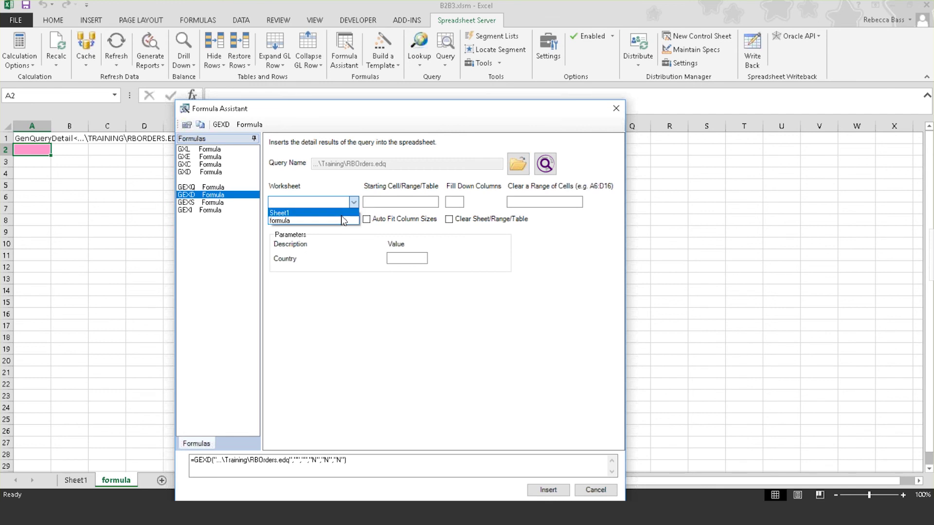
{"action": "left_click", "coordinate": [342, 214]}
{"action": "left_click", "coordinate": [366, 202]}
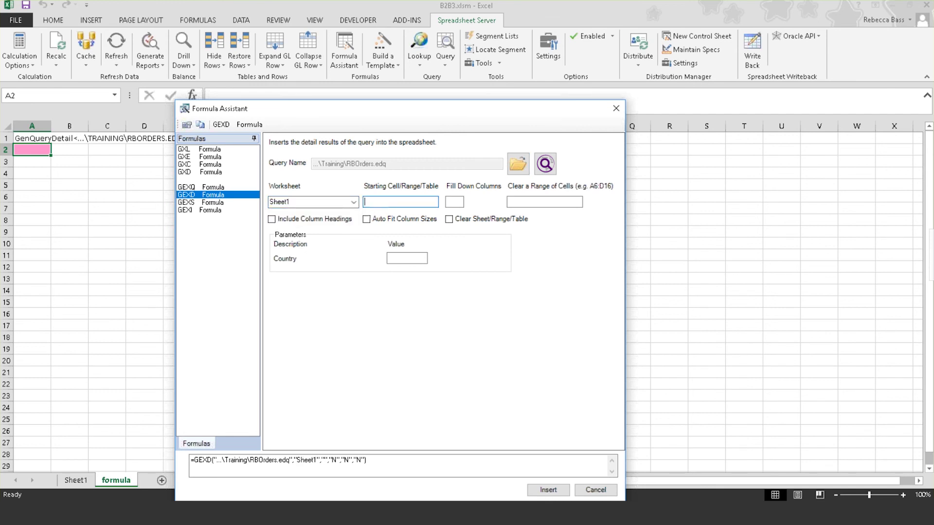
{"action": "type", "text": "ORDERSINFO"}
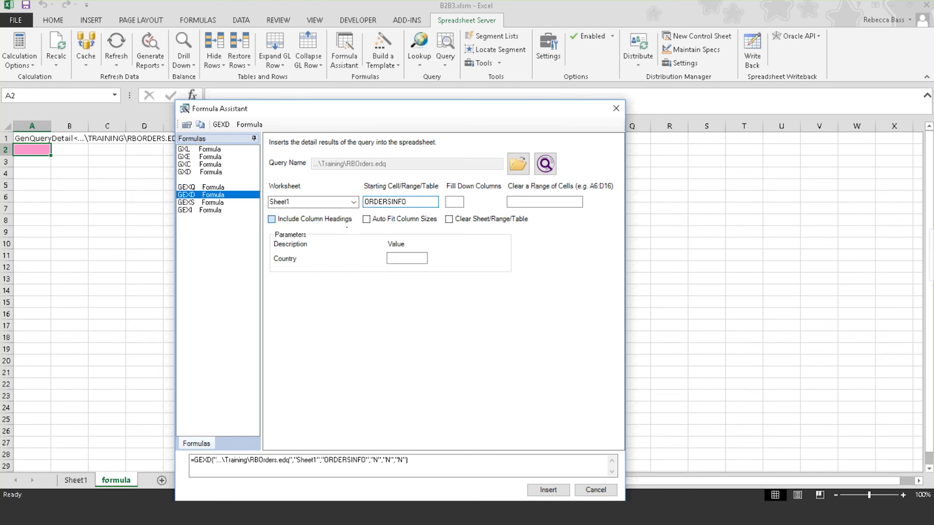
{"action": "left_click", "coordinate": [271, 219]}
{"action": "left_click", "coordinate": [477, 220]}
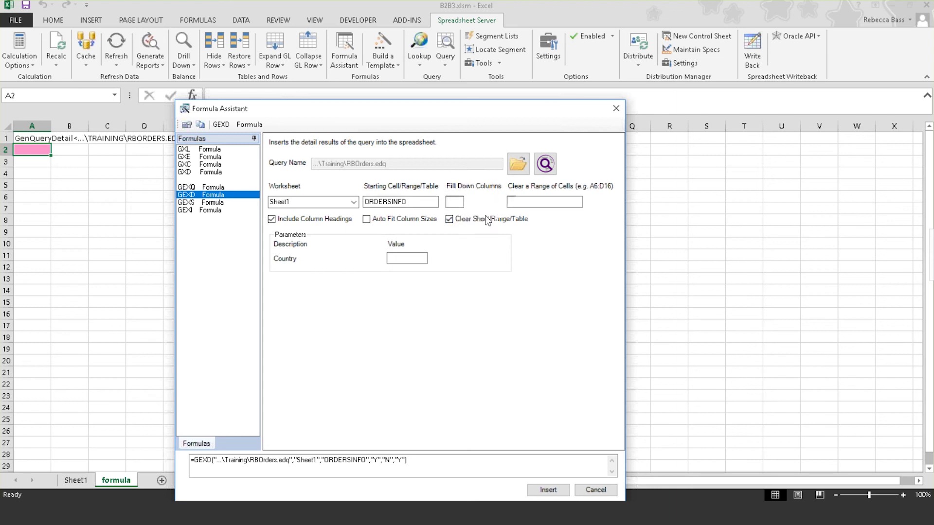
{"action": "left_click", "coordinate": [453, 201]}
{"action": "type", "text": "1"}
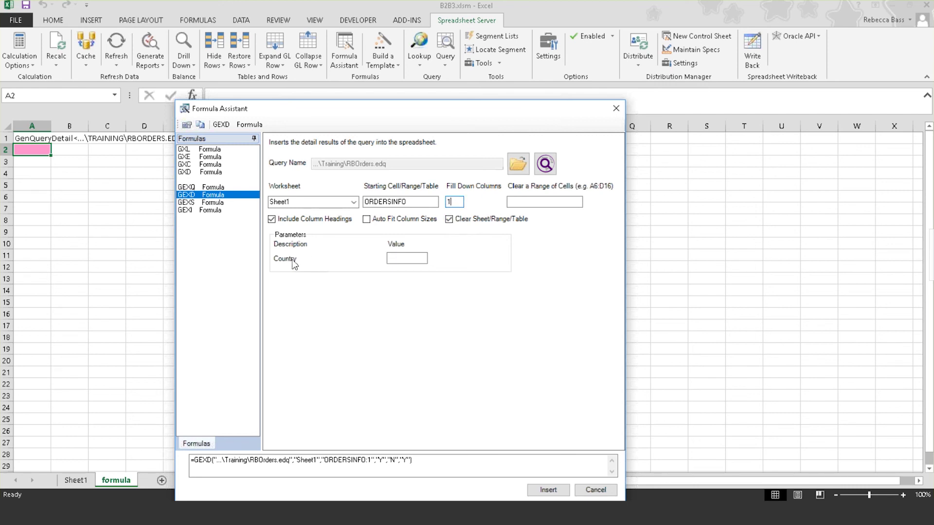
Set the Country parameter to SHEET1!B1 and insert the GEXD formula into the formula sheet.
{"action": "left_click", "coordinate": [406, 258]}
{"action": "left_click_drag", "start_coordinate": [423, 110], "coordinate": [412, 189]}
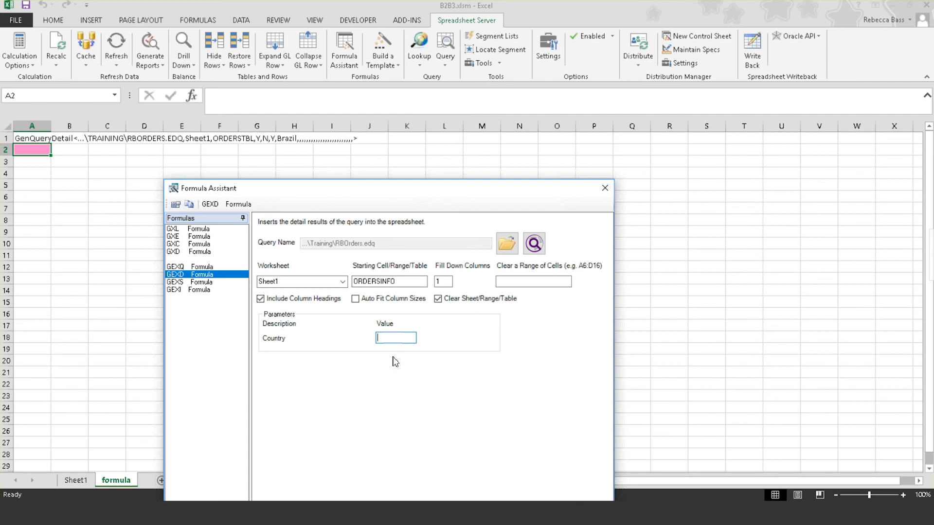
{"action": "type", "text": "SHEET1!B1"}
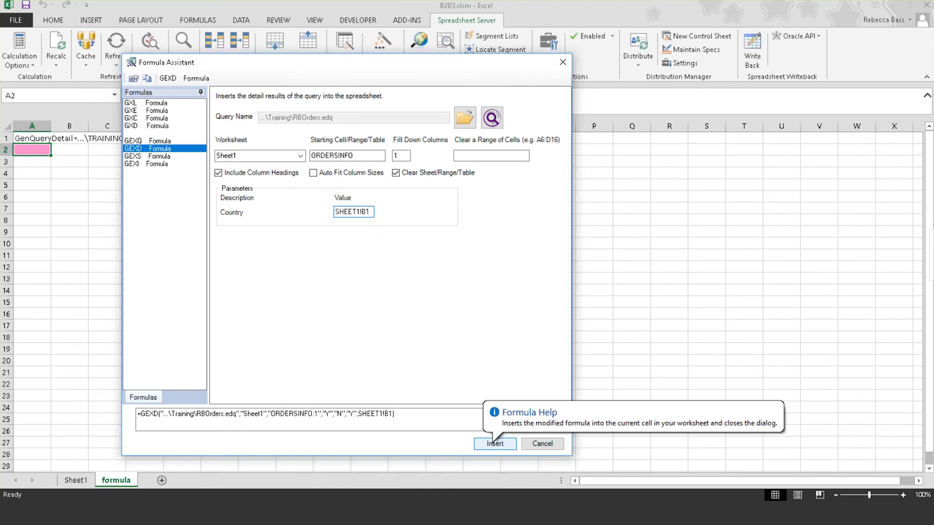
{"action": "left_click", "coordinate": [494, 442]}
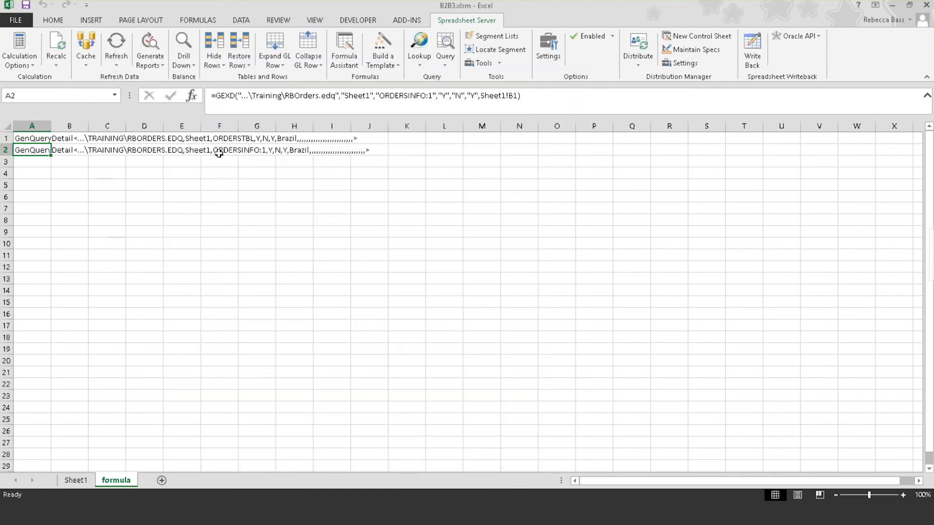
Check the workbook's list of defined names and close it without choosing one.
{"action": "left_click", "coordinate": [115, 96]}
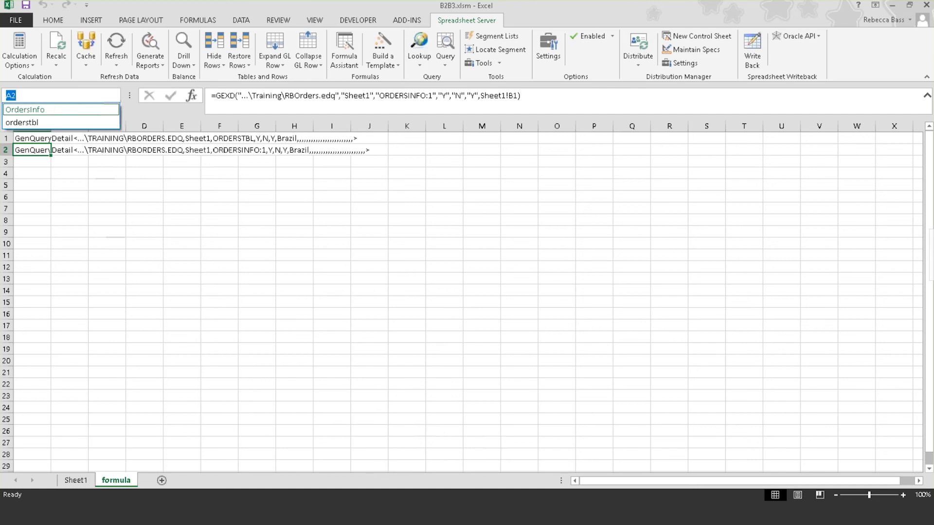
{"action": "left_click", "coordinate": [229, 250]}
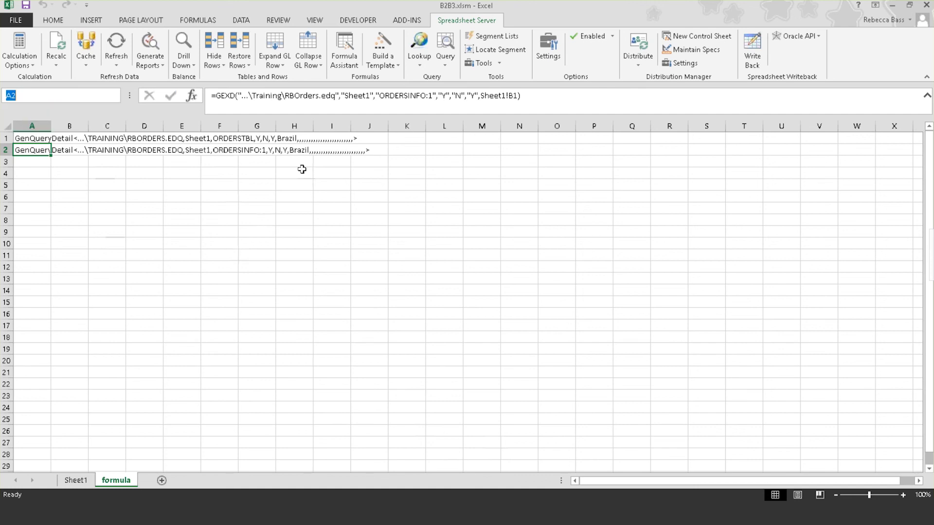
{"action": "left_click", "coordinate": [302, 150]}
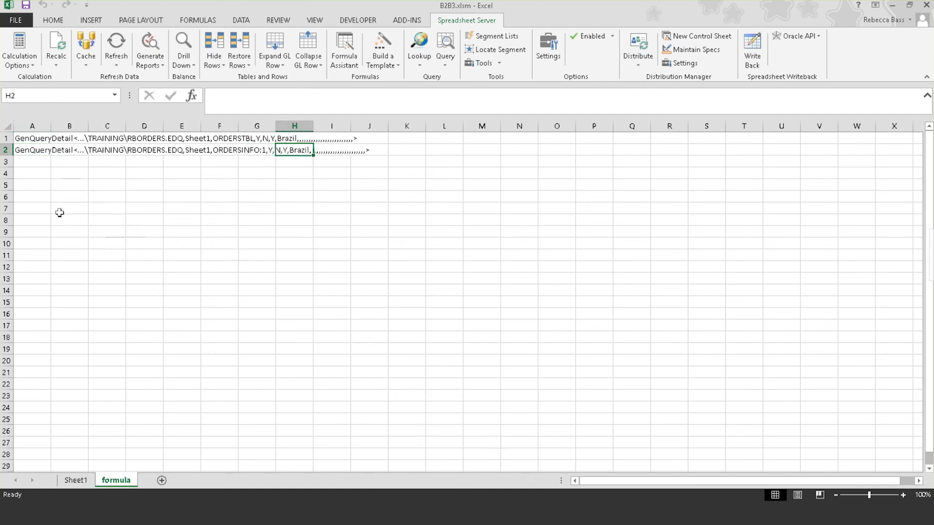
Return to the start of Sheet1 and use the Country button to insert Canada and regenerate the order details.
{"action": "left_click", "coordinate": [75, 480]}
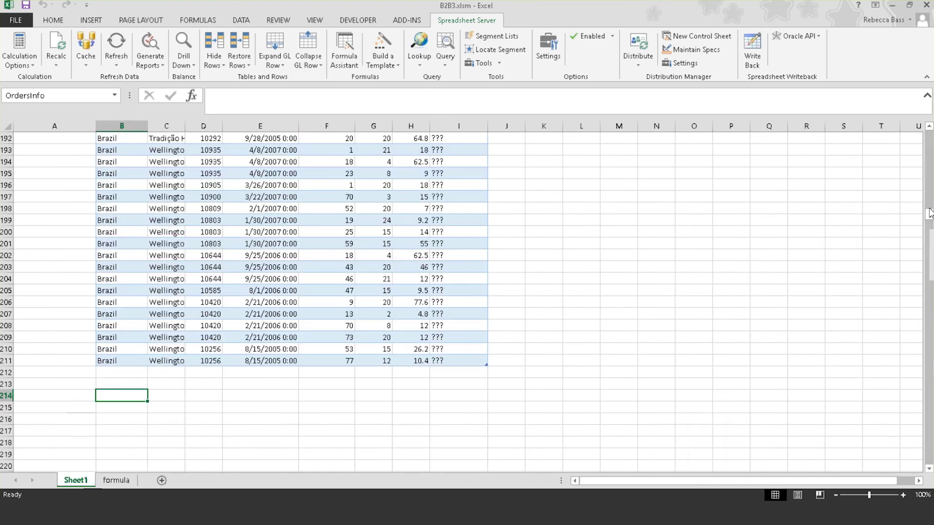
{"action": "left_click_drag", "start_coordinate": [930, 213], "coordinate": [929, 106]}
{"action": "left_click_drag", "start_coordinate": [928, 157], "coordinate": [928, 133]}
{"action": "left_click", "coordinate": [198, 150]}
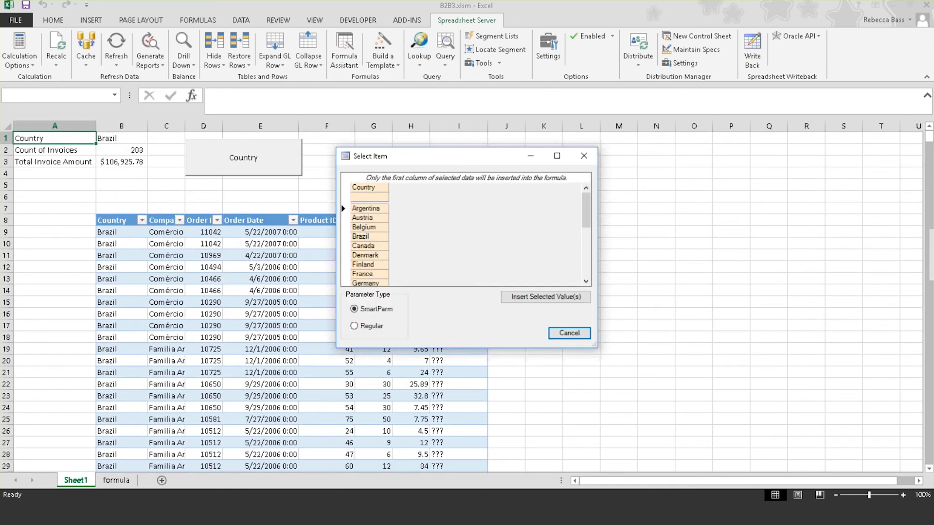
{"action": "left_click", "coordinate": [347, 245]}
{"action": "left_click", "coordinate": [523, 297]}
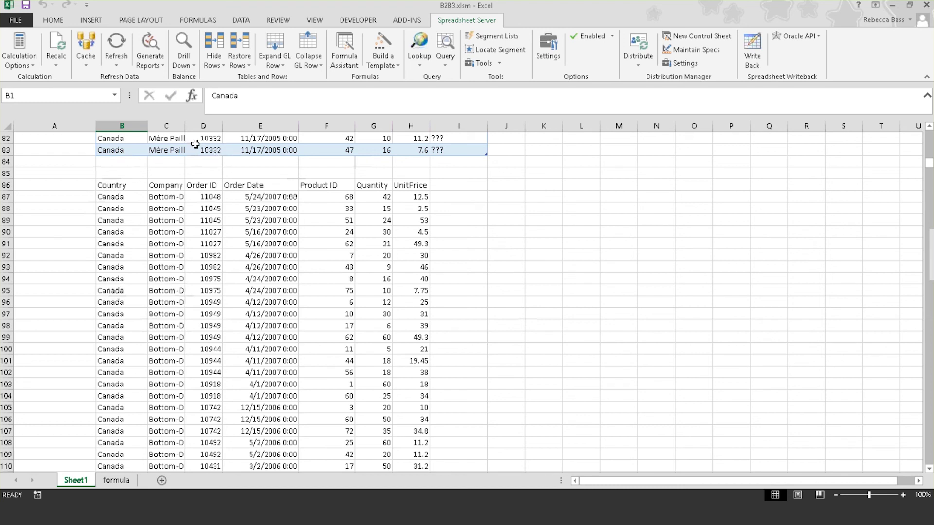
Add the heading Product Info in cell I86, beside UnitPrice in the lower order details range.
{"action": "scroll", "coordinate": [444, 223], "scroll_direction": "up", "scroll_amount": 1}
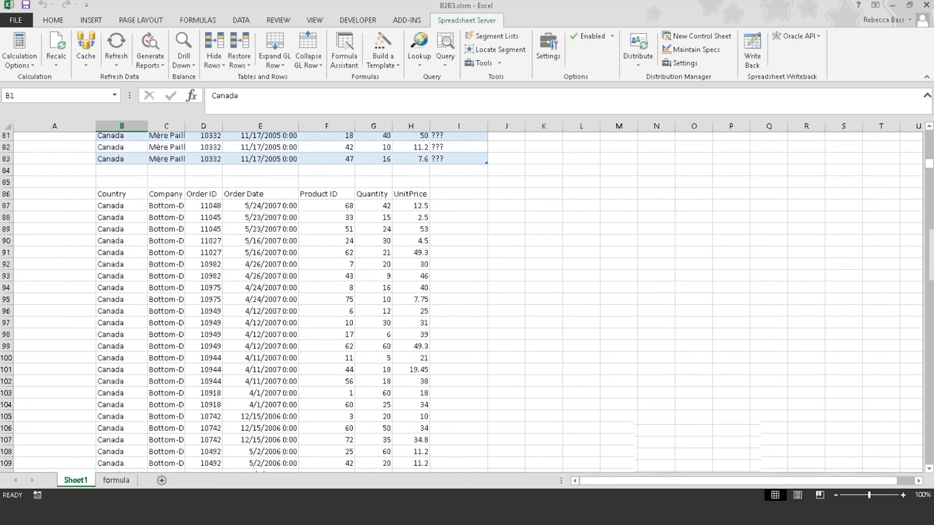
{"action": "left_click", "coordinate": [446, 230]}
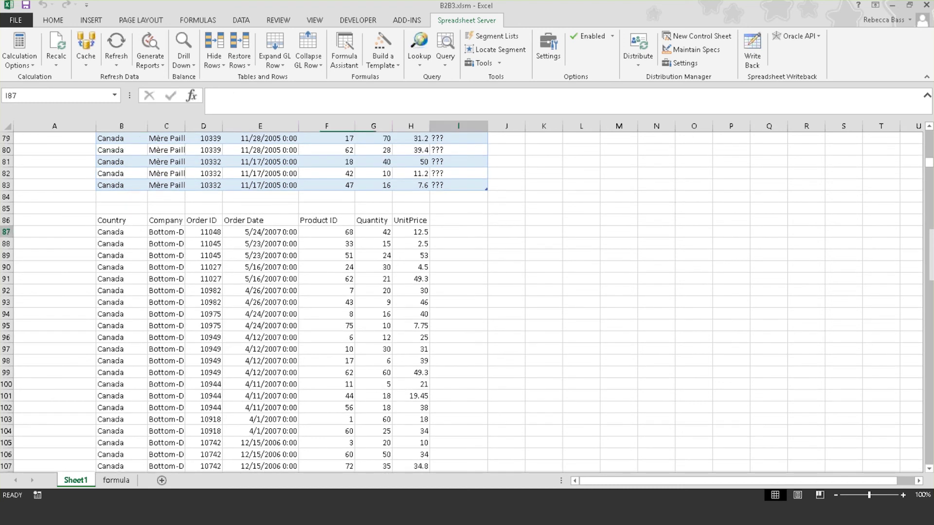
{"action": "left_click", "coordinate": [447, 222]}
{"action": "type", "text": "P"}
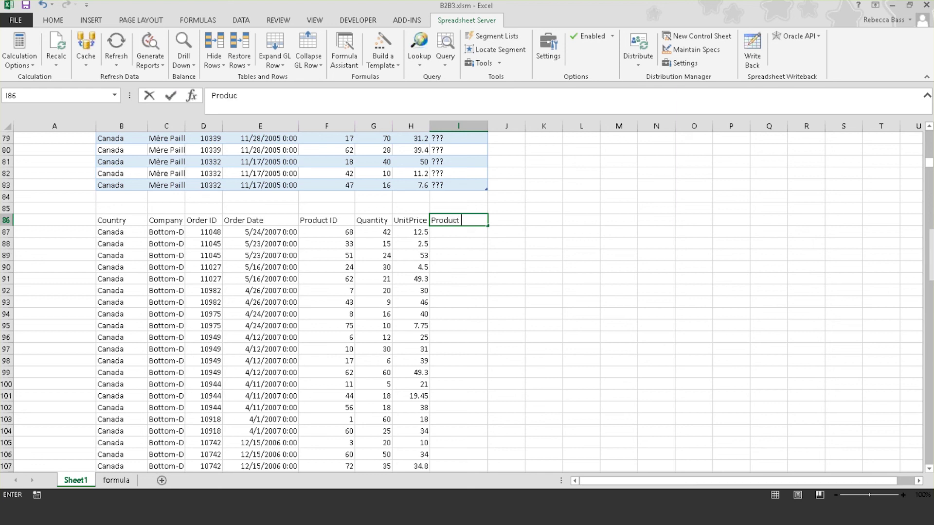
{"action": "type", "text": "roduct Info"}
{"action": "key", "text": "Return"}
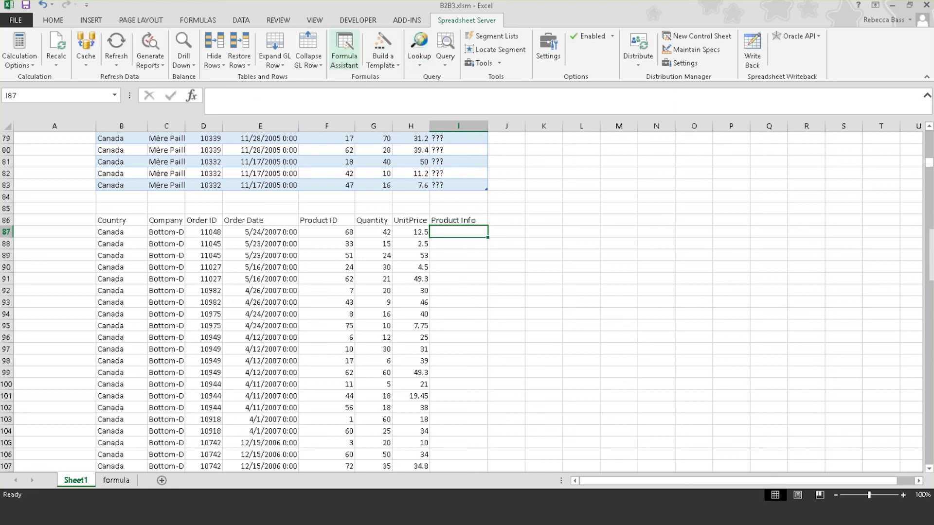
Start a GEXI formula in cell I87 with the Formula Assistant, using the RBProductSupplier.edq query.
{"action": "left_click", "coordinate": [344, 49]}
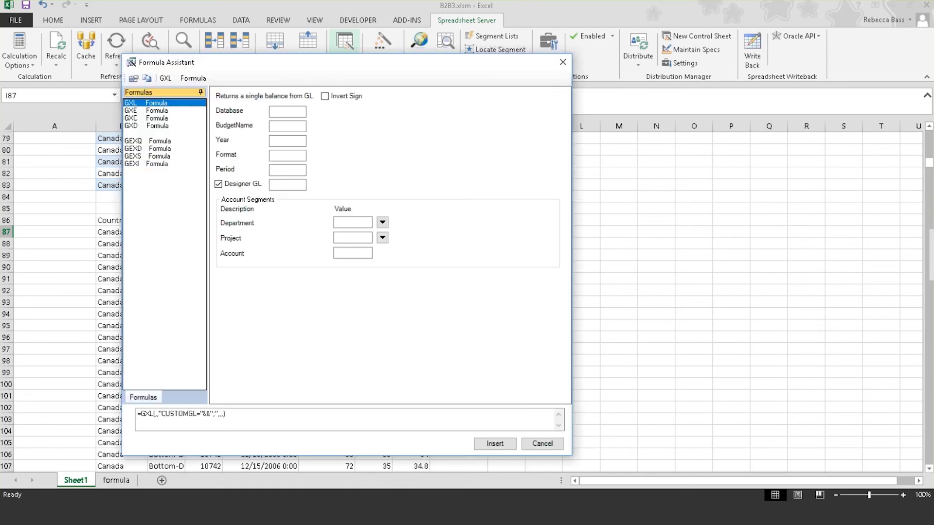
{"action": "left_click", "coordinate": [161, 156]}
{"action": "left_click", "coordinate": [164, 165]}
{"action": "left_click", "coordinate": [459, 117]}
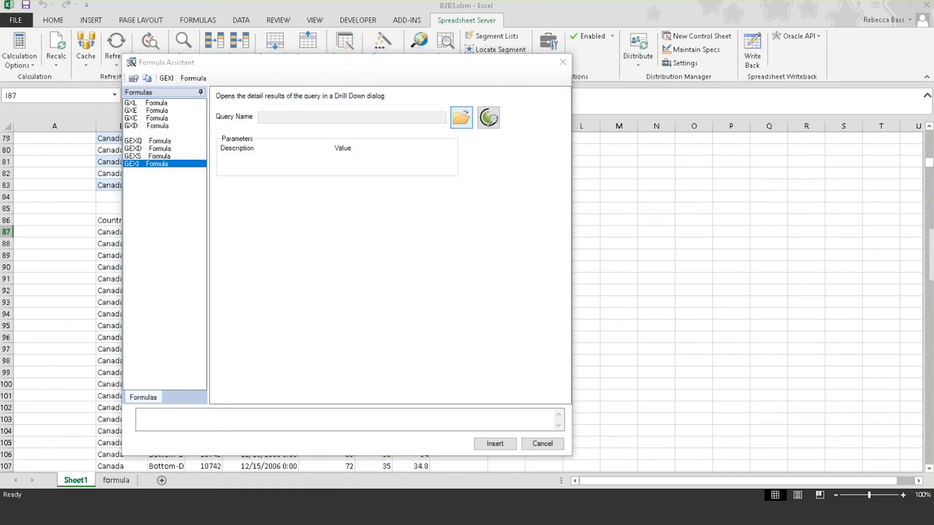
{"action": "double_click", "coordinate": [262, 177]}
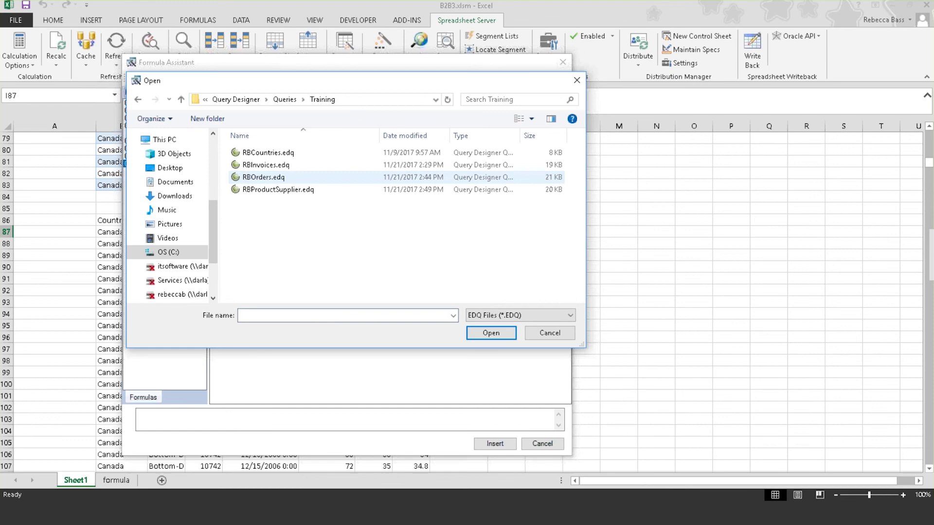
{"action": "left_click", "coordinate": [273, 189]}
{"action": "double_click", "coordinate": [272, 190]}
Set the GEXI formula's Product ID parameter to F87 and insert the formula into the sheet.
{"action": "left_click_drag", "start_coordinate": [316, 67], "coordinate": [308, 285]}
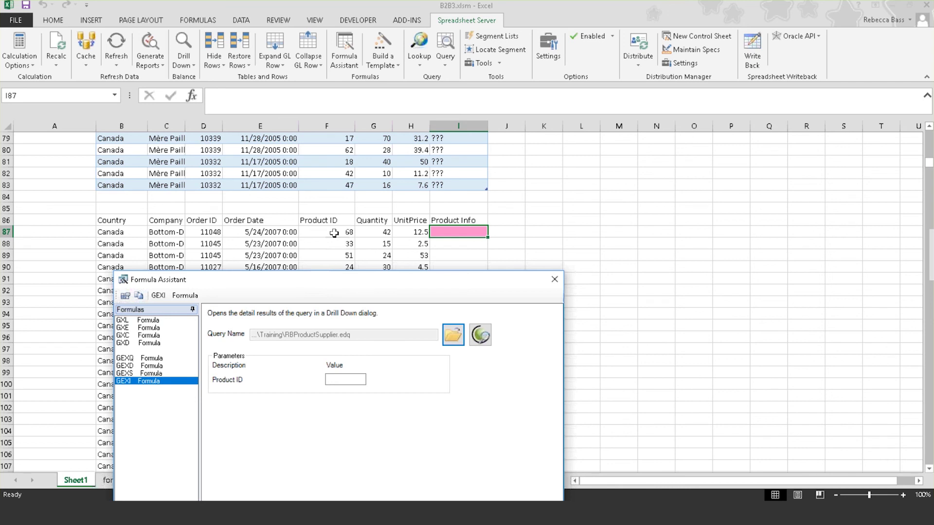
{"action": "left_click", "coordinate": [352, 380]}
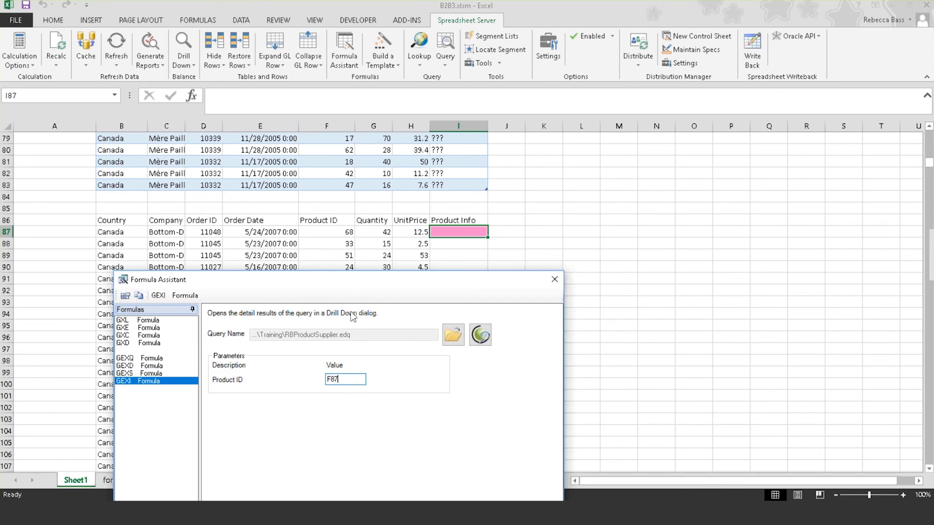
{"action": "left_click_drag", "start_coordinate": [362, 279], "coordinate": [373, 64]}
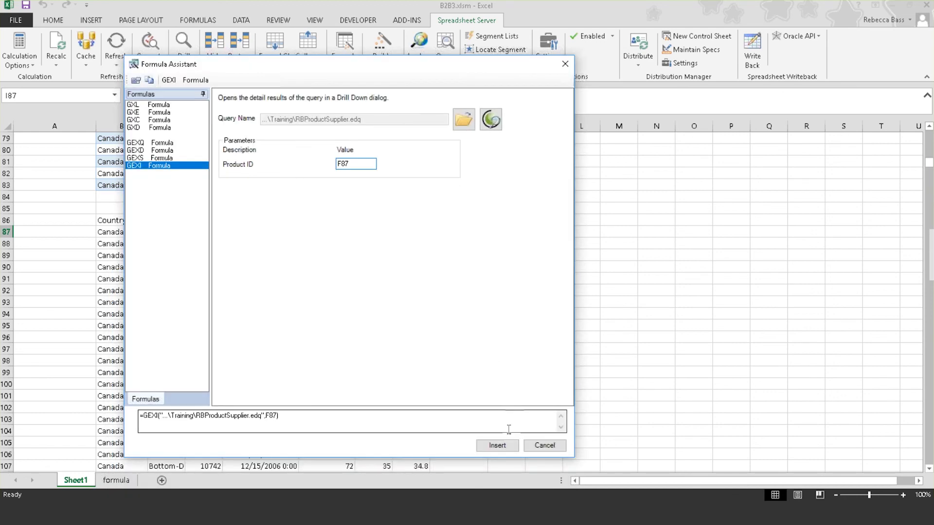
{"action": "left_click", "coordinate": [497, 445]}
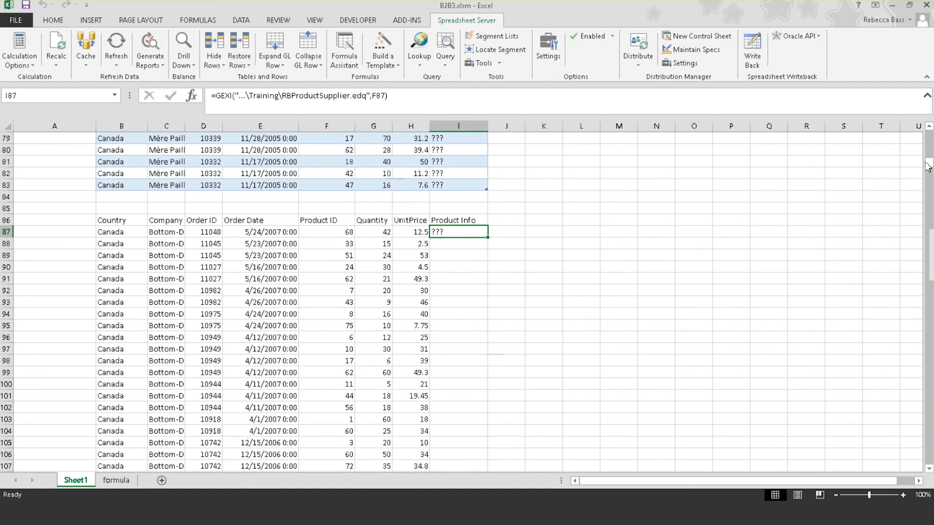
Go back to the start of Sheet1 and use the Country button to insert Finland and regenerate the order details.
{"action": "left_click_drag", "start_coordinate": [928, 165], "coordinate": [928, 133]}
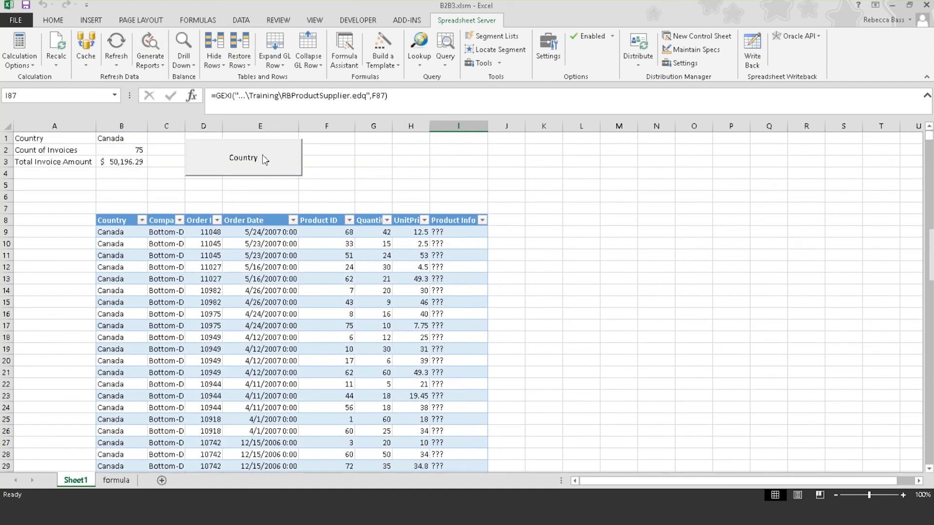
{"action": "left_click", "coordinate": [231, 153]}
{"action": "left_click", "coordinate": [344, 265]}
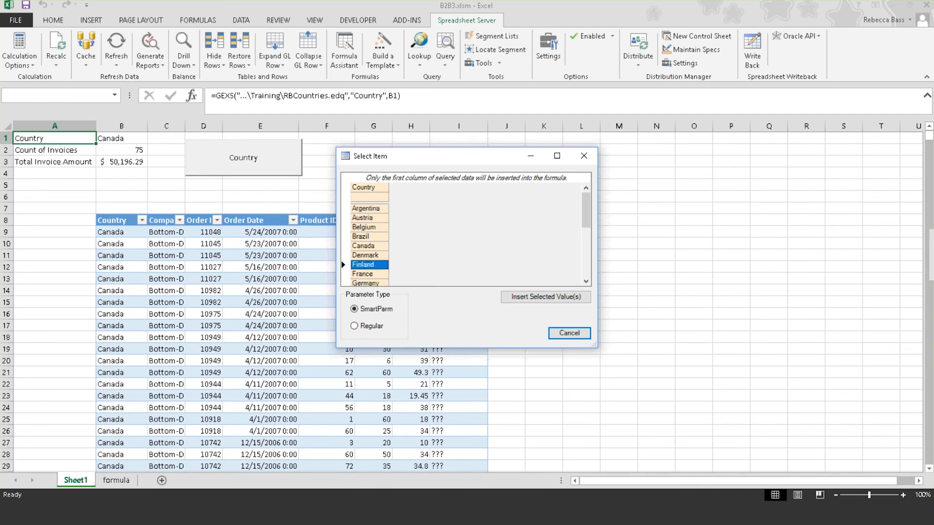
{"action": "left_click", "coordinate": [545, 296]}
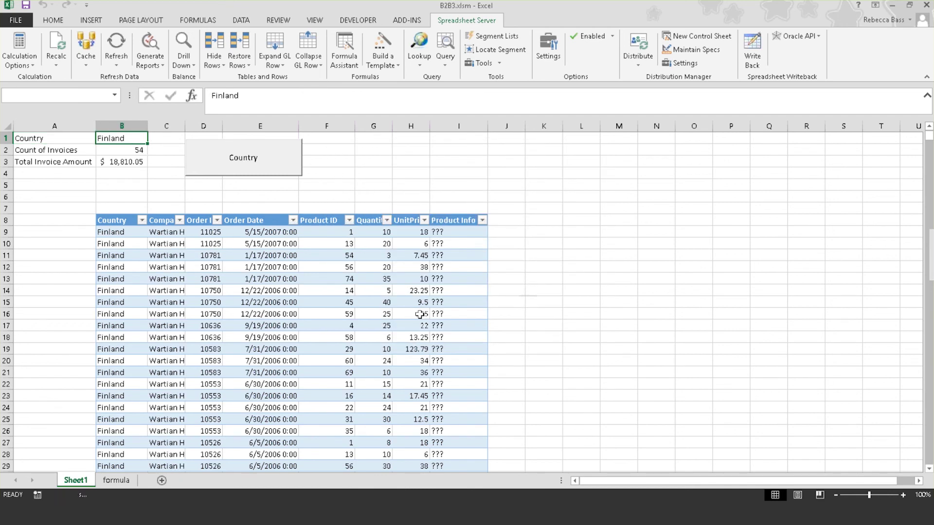
Examine the lower order range's Product Info column, checking the GEXI formula in I66 and how far it fills down.
{"action": "scroll", "coordinate": [467, 301], "scroll_direction": "down", "scroll_amount": 5}
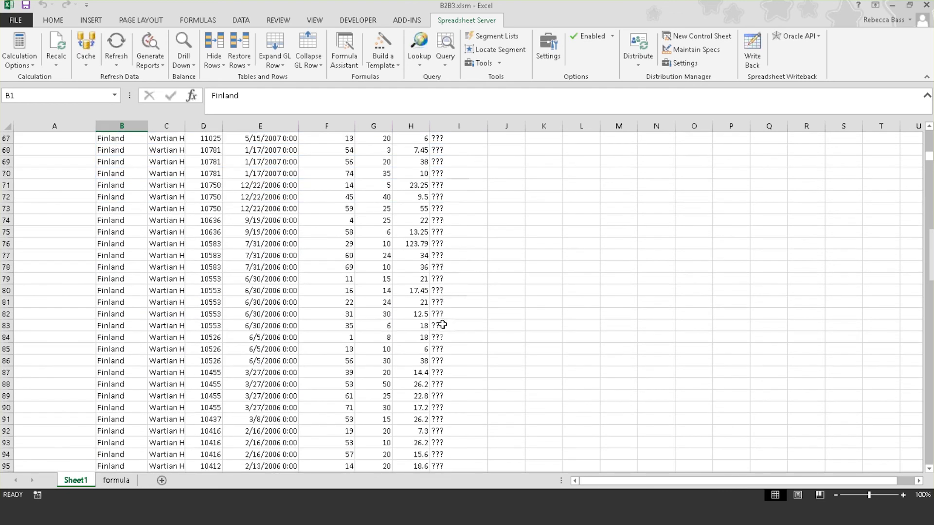
{"action": "scroll", "coordinate": [440, 323], "scroll_direction": "up", "scroll_amount": 4}
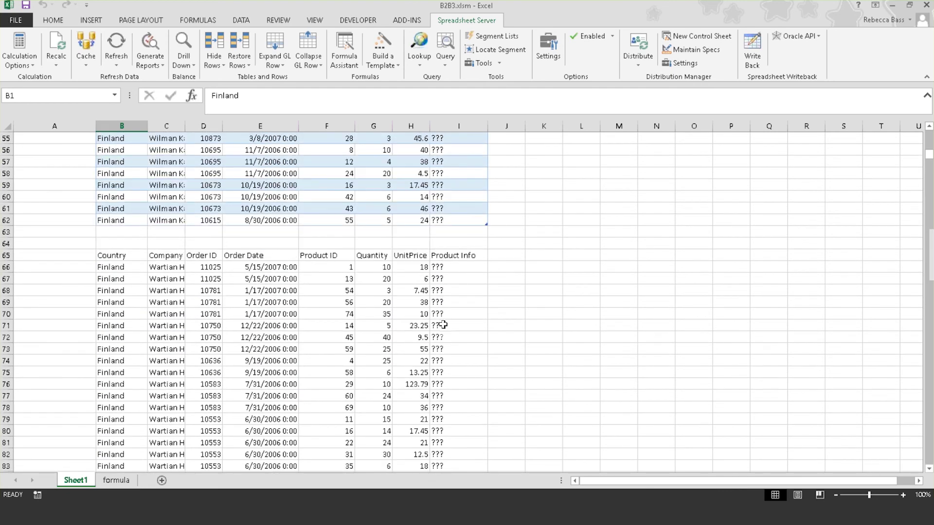
{"action": "left_click", "coordinate": [455, 267]}
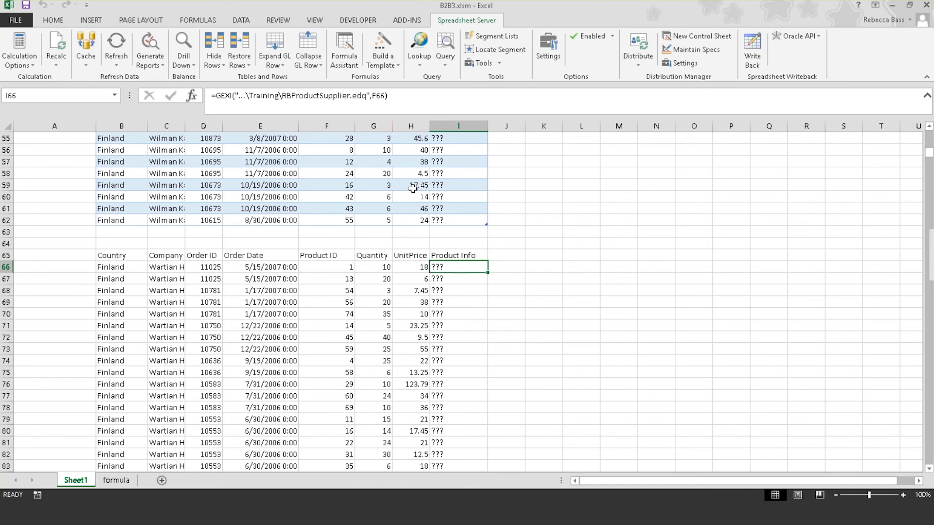
{"action": "double_click", "coordinate": [466, 270]}
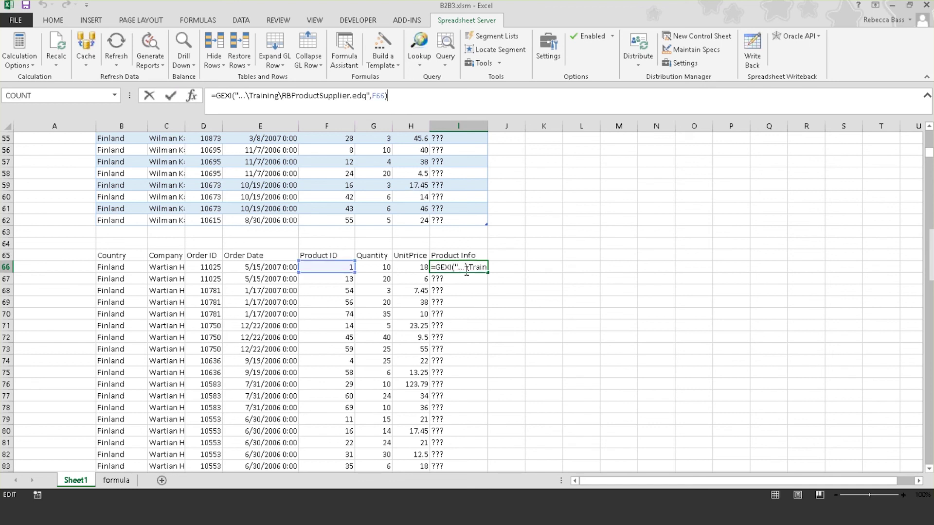
{"action": "key", "text": "Escape"}
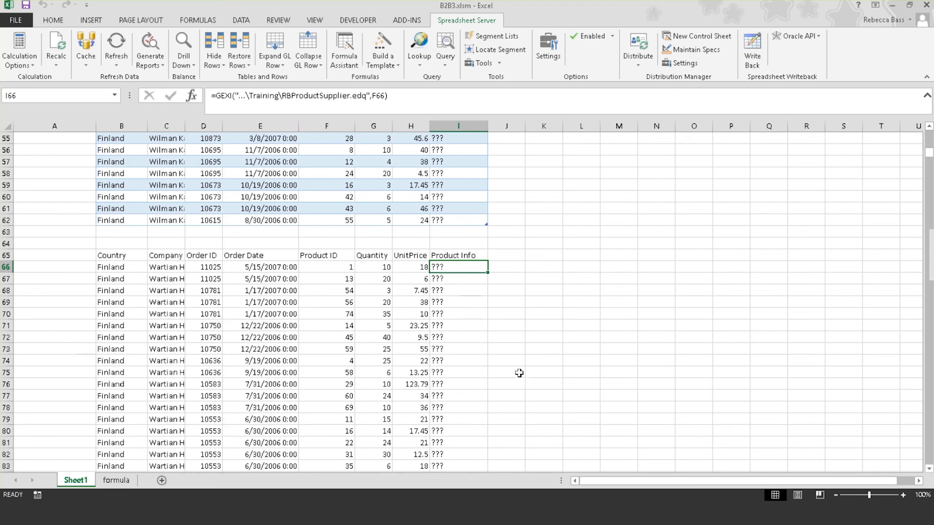
{"action": "scroll", "coordinate": [470, 284], "scroll_direction": "down", "scroll_amount": 10}
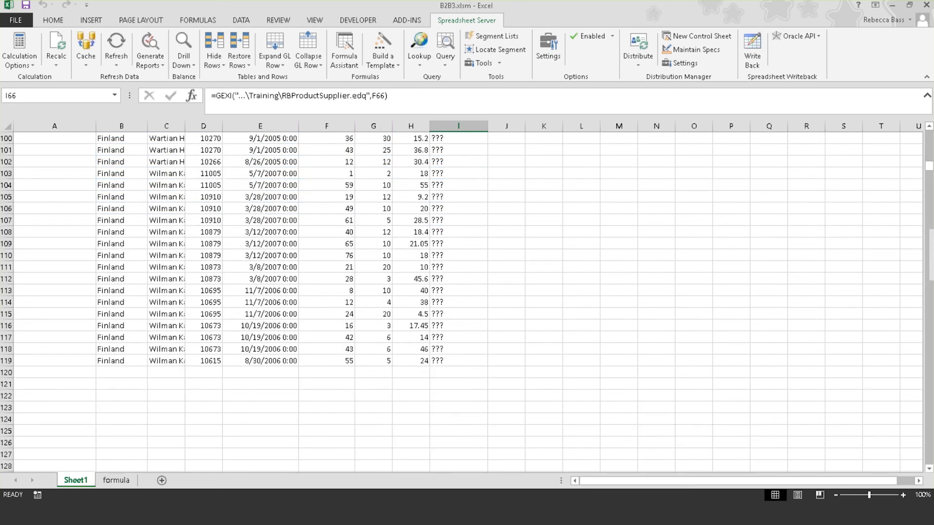
{"action": "scroll", "coordinate": [471, 283], "scroll_direction": "up", "scroll_amount": 8}
{"action": "scroll", "coordinate": [469, 285], "scroll_direction": "up", "scroll_amount": 12}
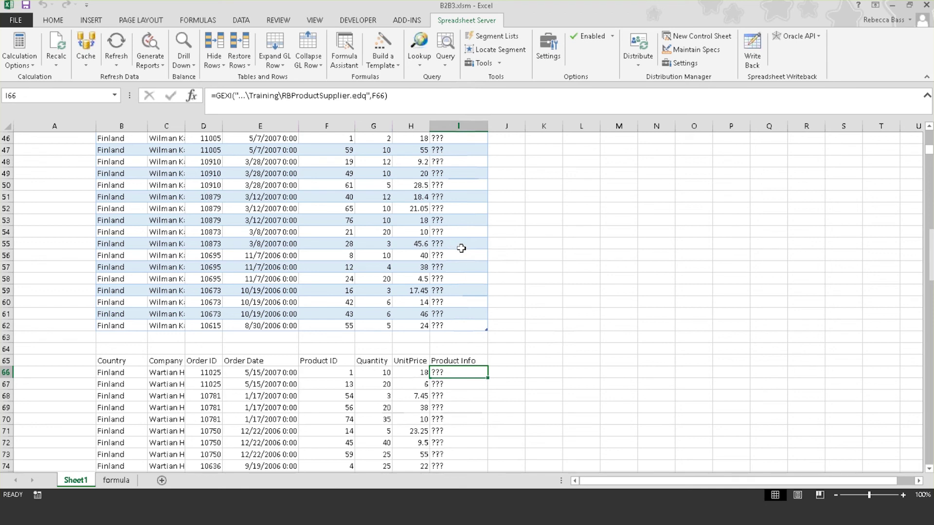
Review the Fill Down Columns setting of the GEXD formula in A2 on the formula sheet, closing the Formula Assistant without changes.
{"action": "left_click", "coordinate": [112, 478]}
{"action": "left_click", "coordinate": [47, 151]}
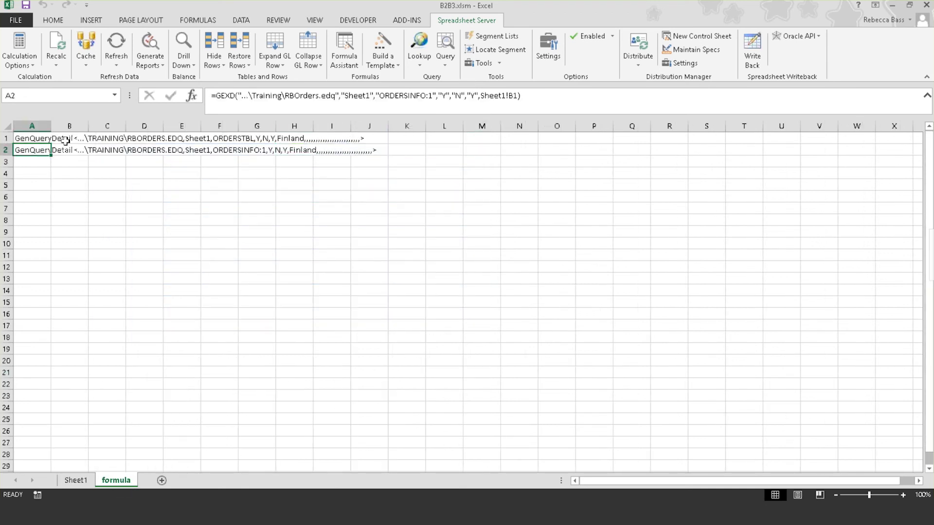
{"action": "left_click", "coordinate": [344, 49]}
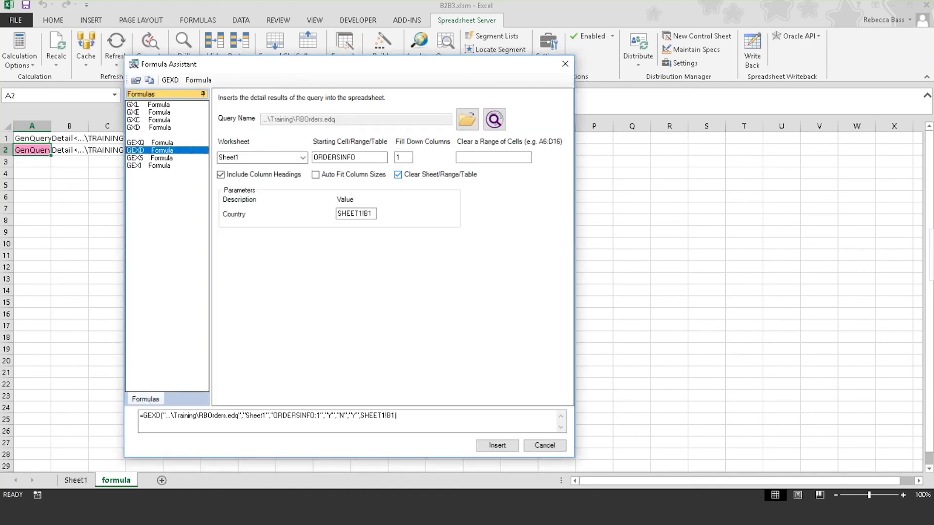
{"action": "double_click", "coordinate": [404, 157]}
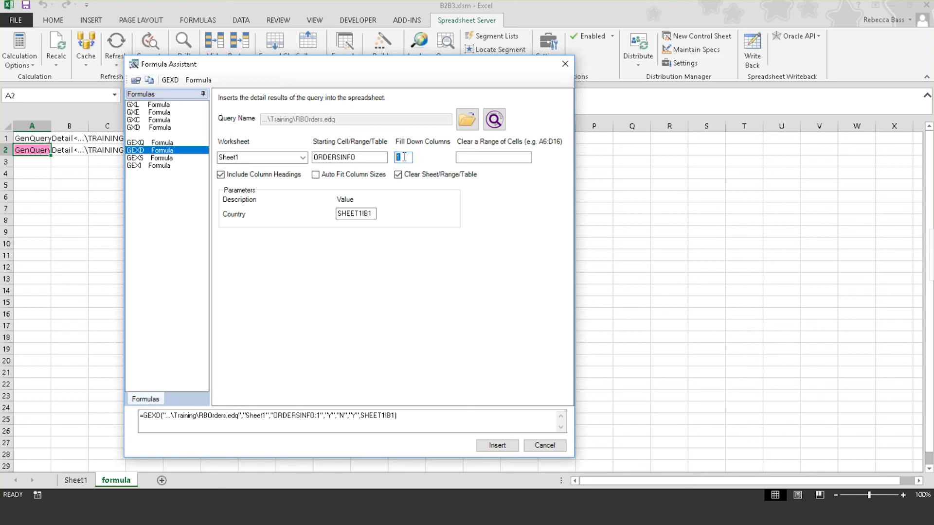
{"action": "type", "text": "1"}
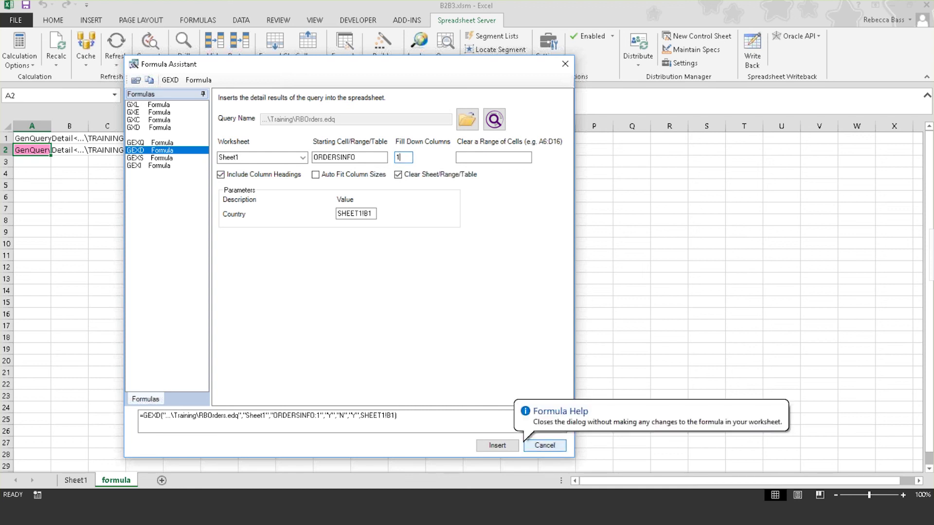
{"action": "left_click", "coordinate": [541, 446]}
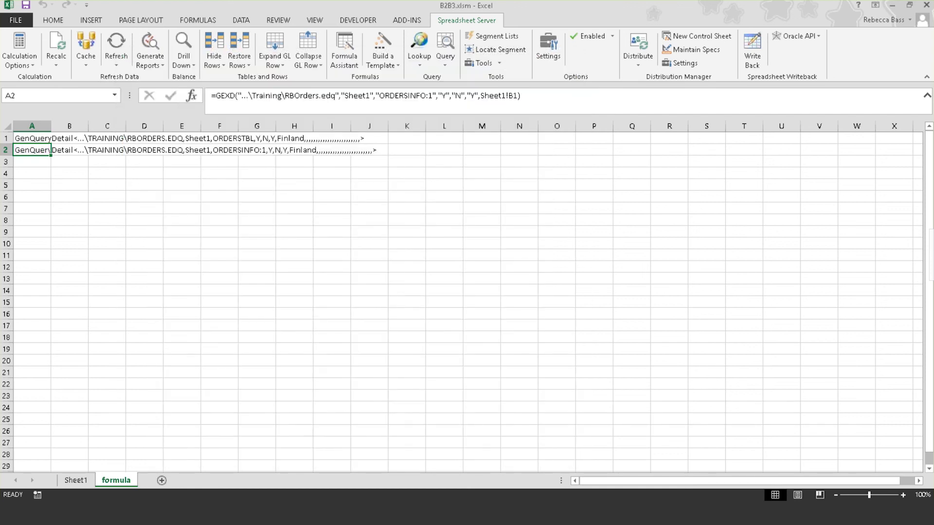
Return to the start of Sheet1 and select the empty cell L9.
{"action": "left_click", "coordinate": [80, 483]}
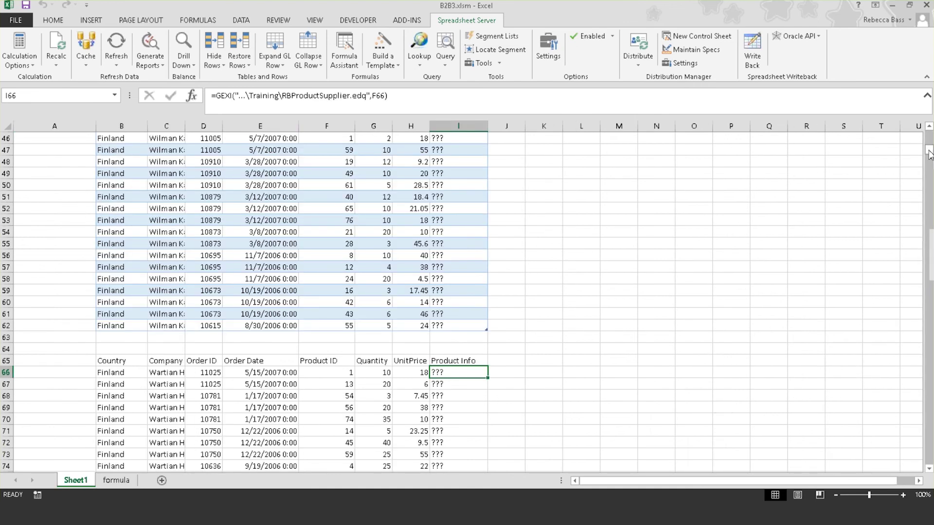
{"action": "left_click_drag", "start_coordinate": [929, 155], "coordinate": [928, 138]}
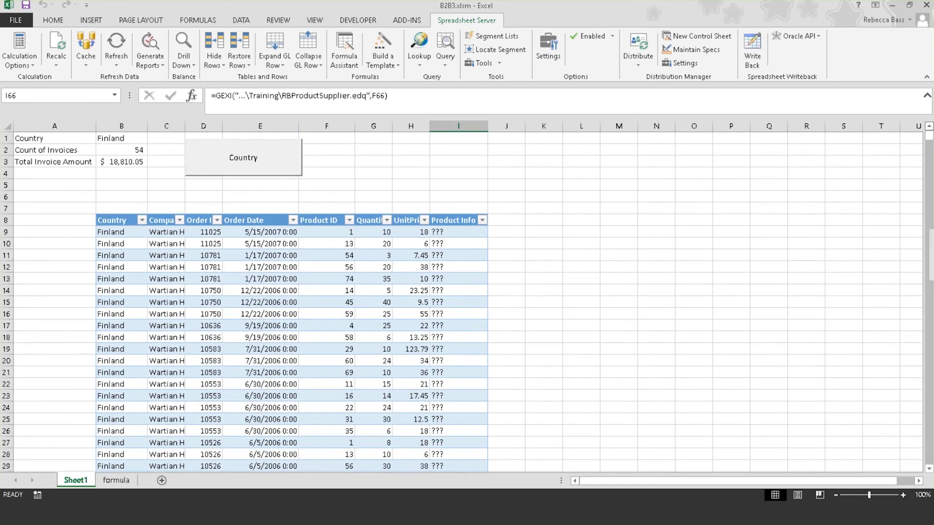
{"action": "left_click", "coordinate": [598, 228]}
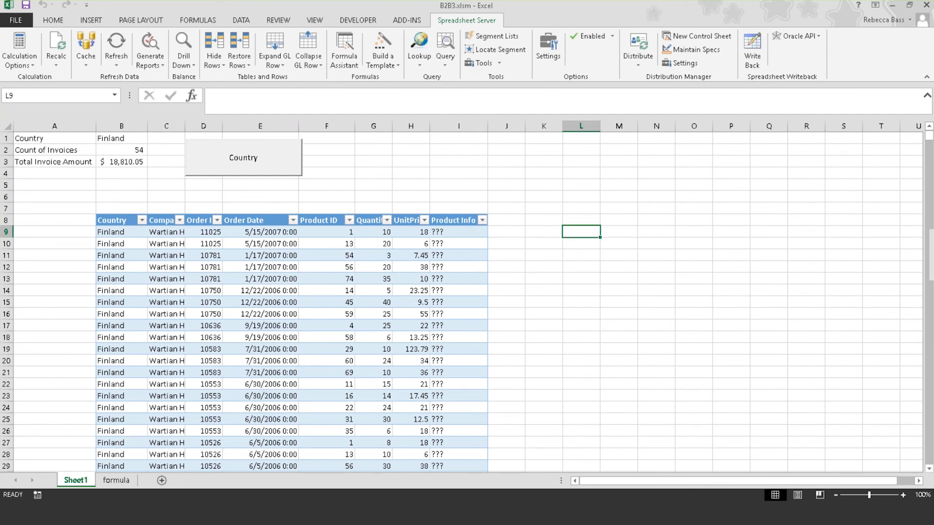